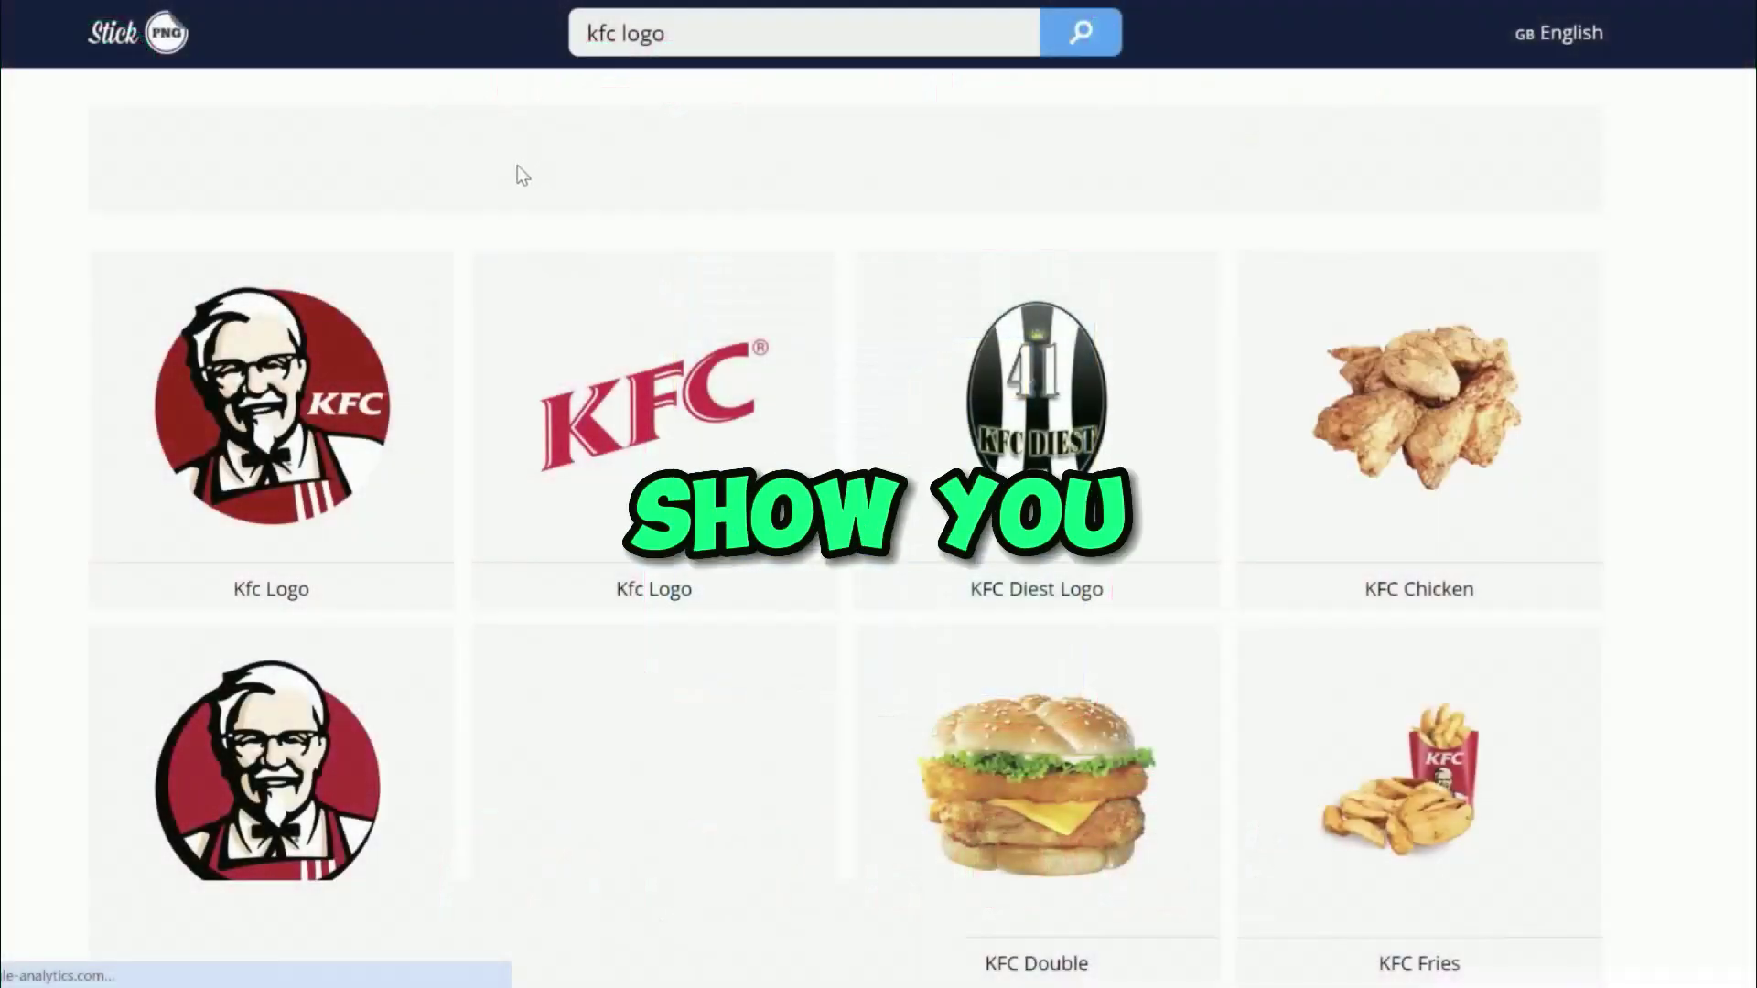
scroll(518, 166, "down", 4)
scroll(514, 174, "up", 4)
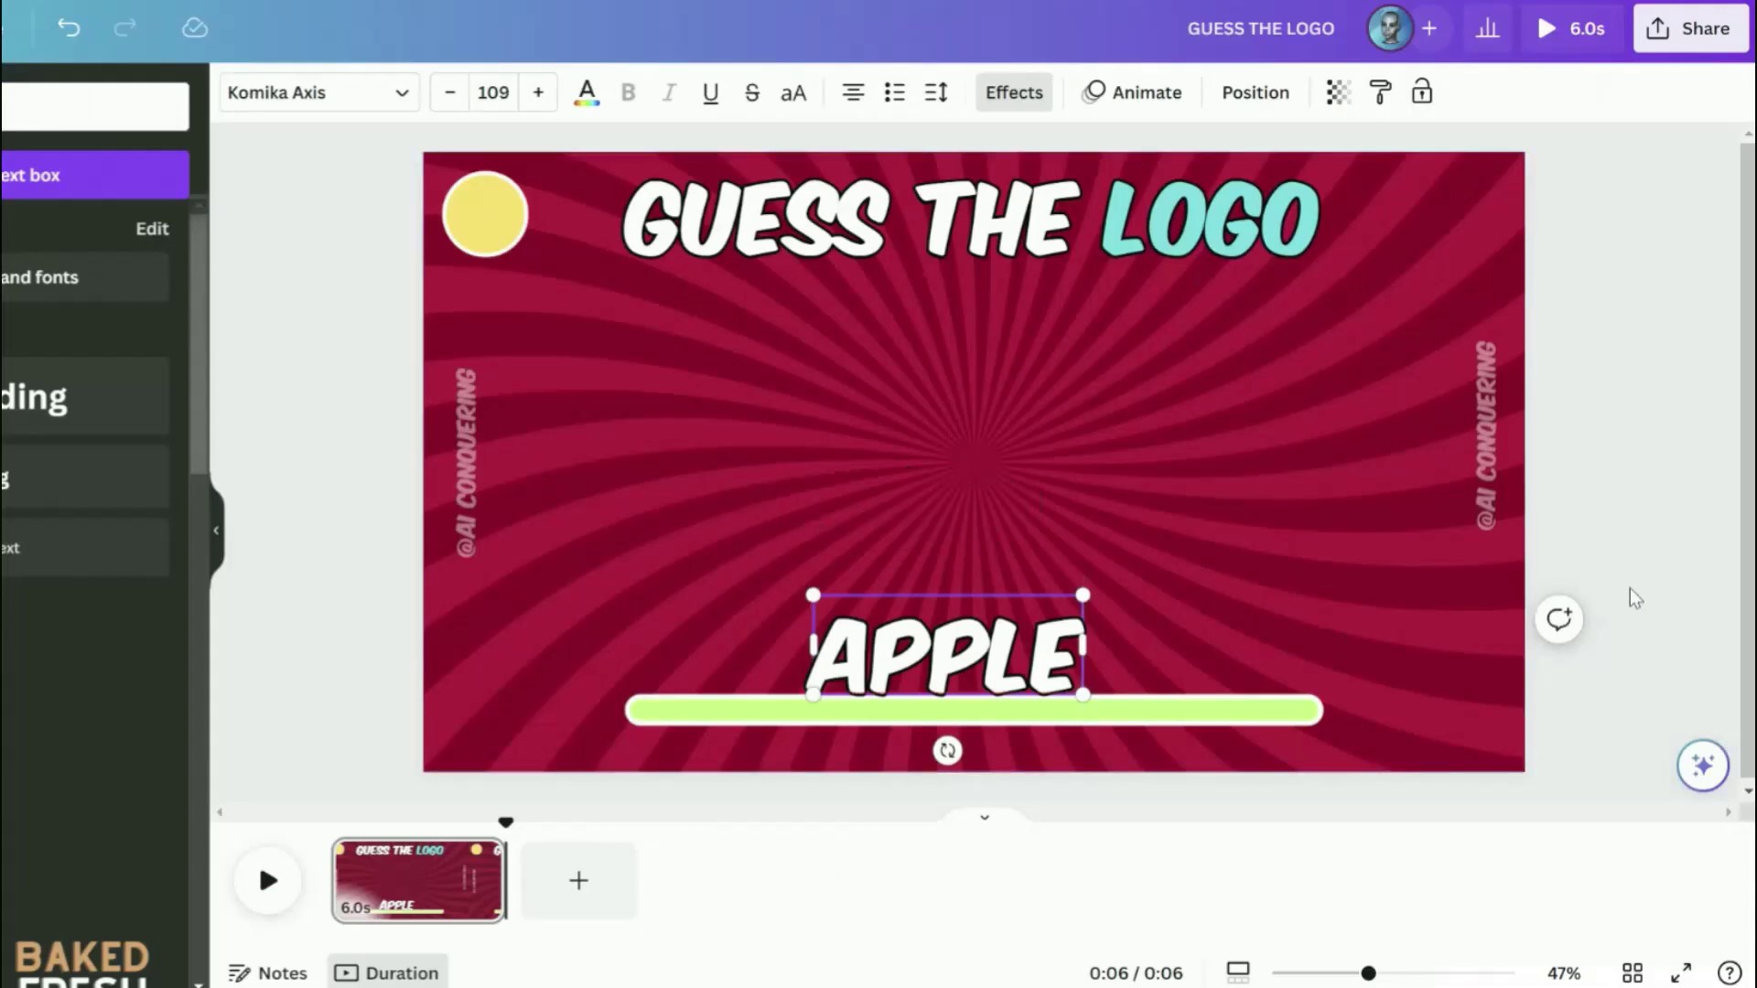
- Proceed with the bulk creation using the Enumeration, Brand Name and Image data fields
left_click(1251, 632)
left_click(1058, 643)
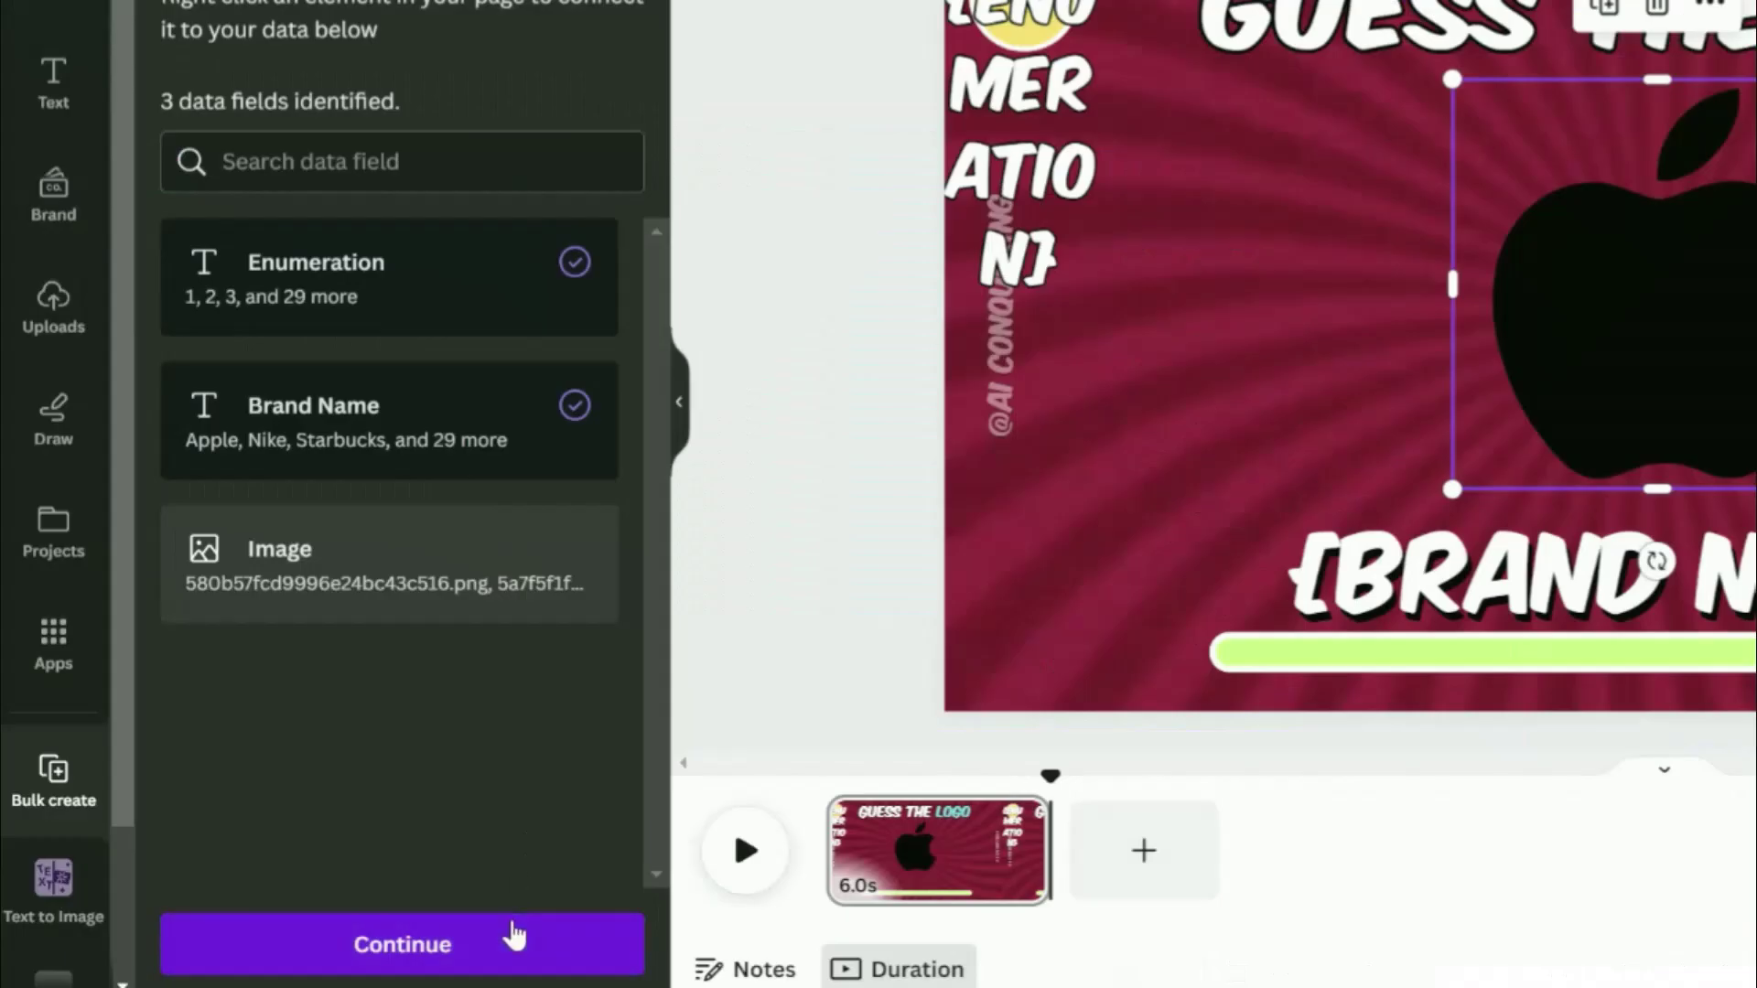
left_click(514, 935)
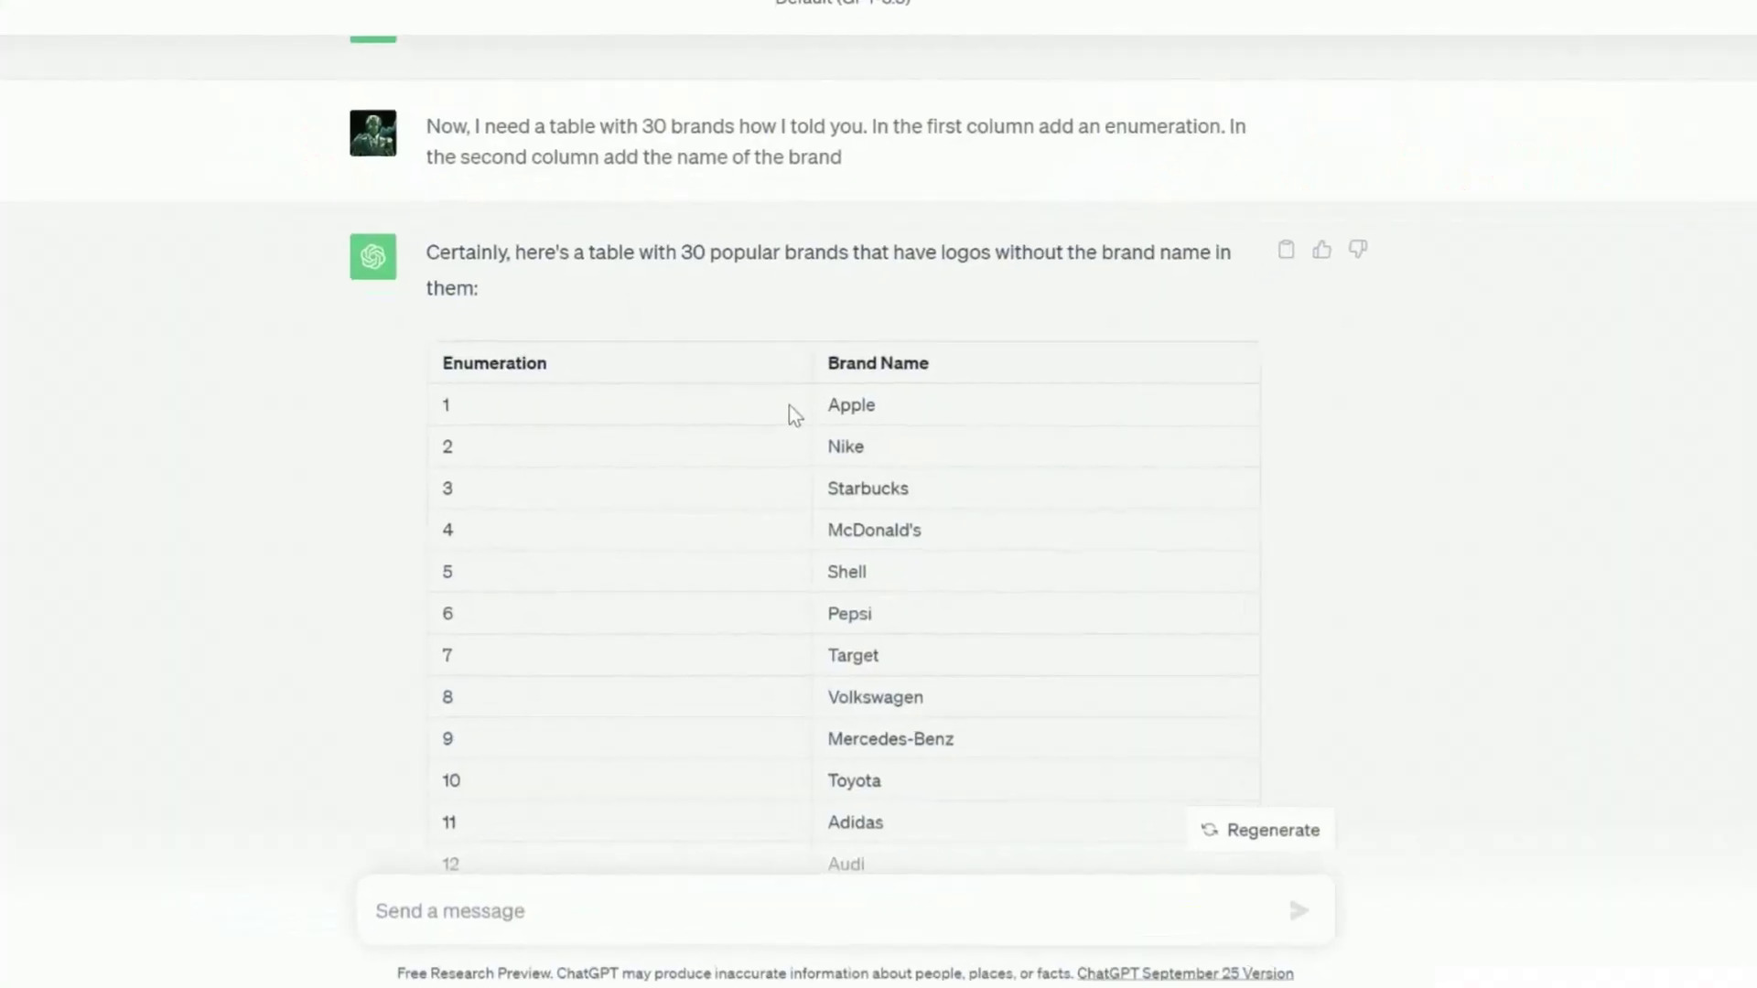
left_click_drag(826, 404, 1015, 400)
left_click_drag(890, 457, 1024, 471)
left_click(1089, 485)
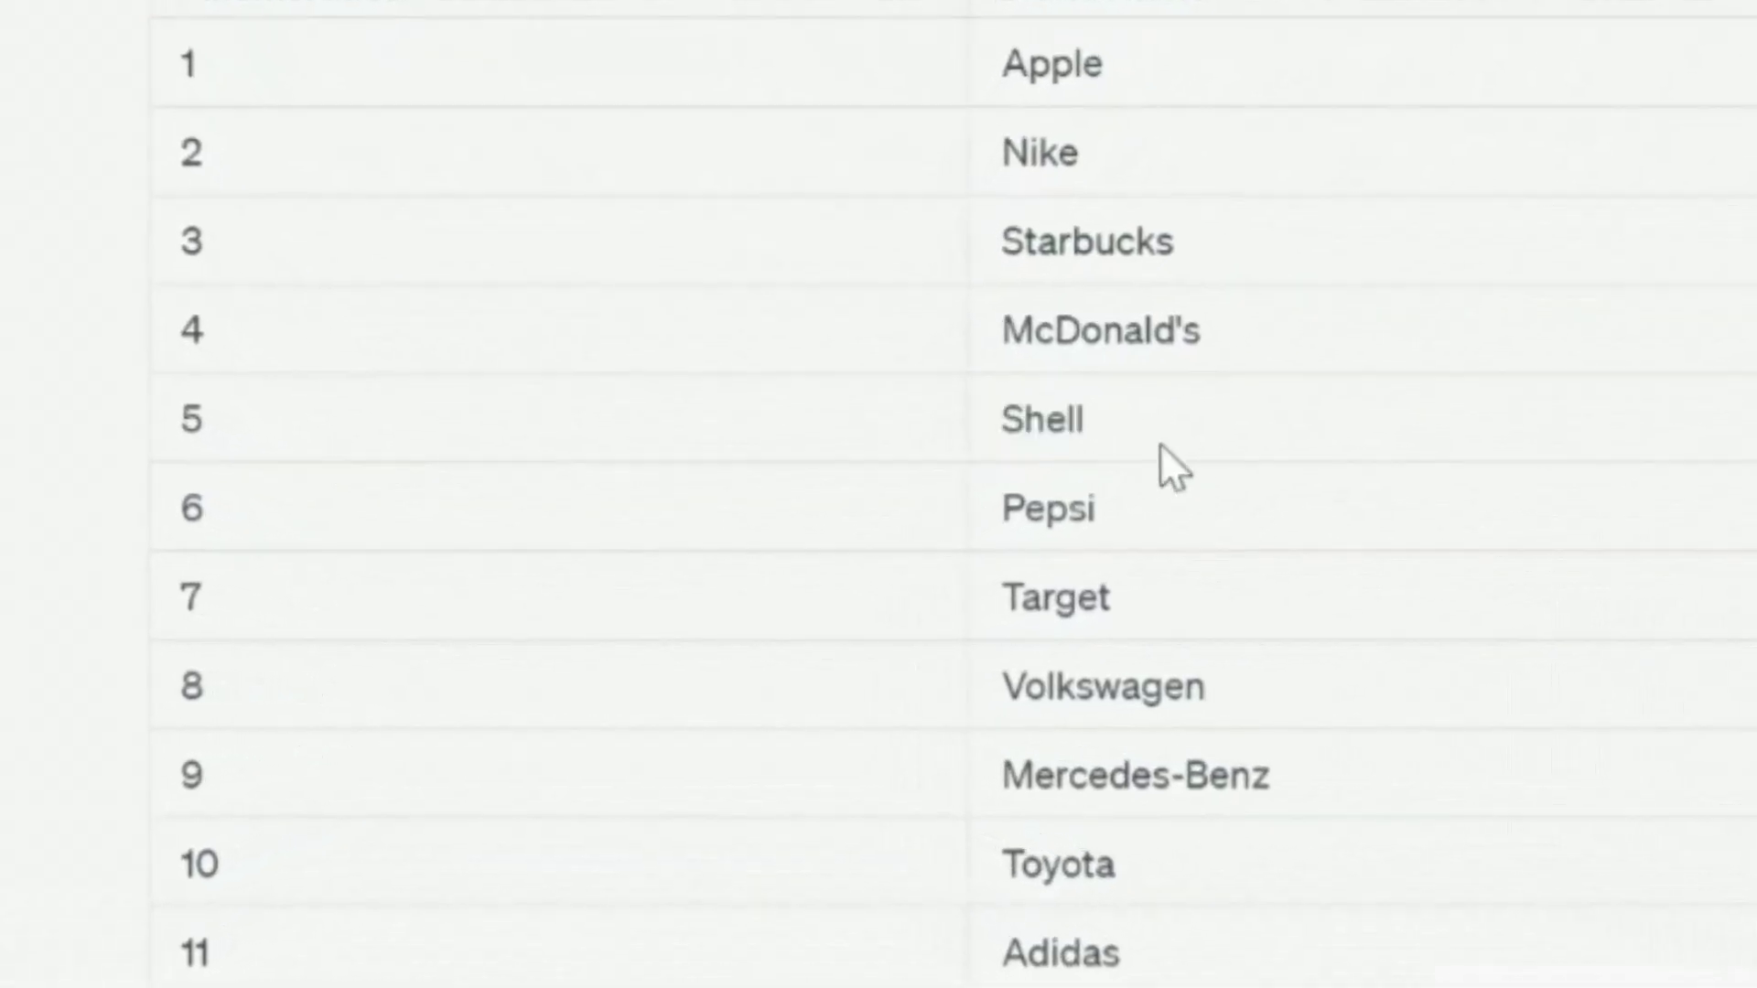
left_click_drag(1139, 499, 1004, 502)
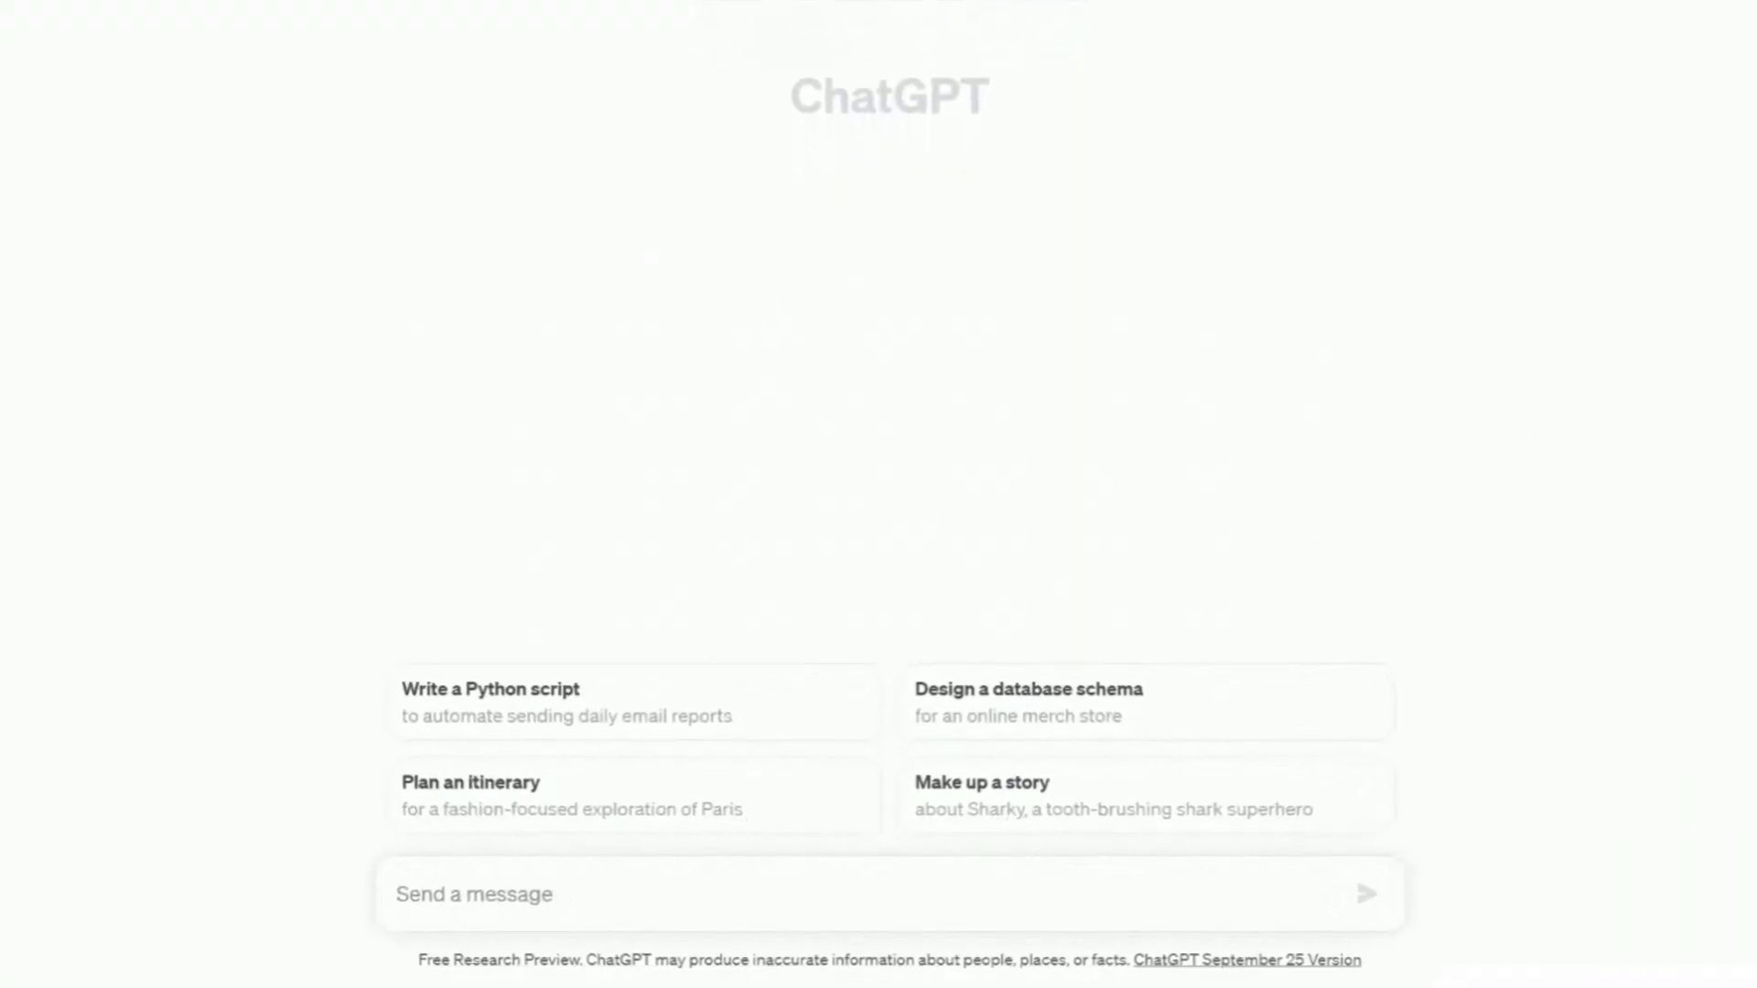
- Send ChatGPT a "Guess the Logo" prompt asking for 50 popular brands whose logos omit the brand name, requesting an OK or NO reply
type("I am entertainment youtuber. I am creating a quiz video called: \"Guess the Logo\". I need 50 popular brands, their logo does not include the name of the brand on it. For example, \"Coca-Cola\" is a popular brand; however, its logo is created by the words \"Coca-Cola\" on it. Therefore, I do not want that kind of brand. On the other hand, \"Apple\" is a popular brand which does not have the name \"Apple\" contained on its logo. Apple's logo is just an apple. I am looking for brands whose logos does not reveal the name of its brand. Another examples of useful logos are: \"BMW\", \"Facebook\" or \"Instagram\". Write \"OK\" if you caught the whole idea. Write \"NO\" if you are not 100% sure of what I am looking for.")
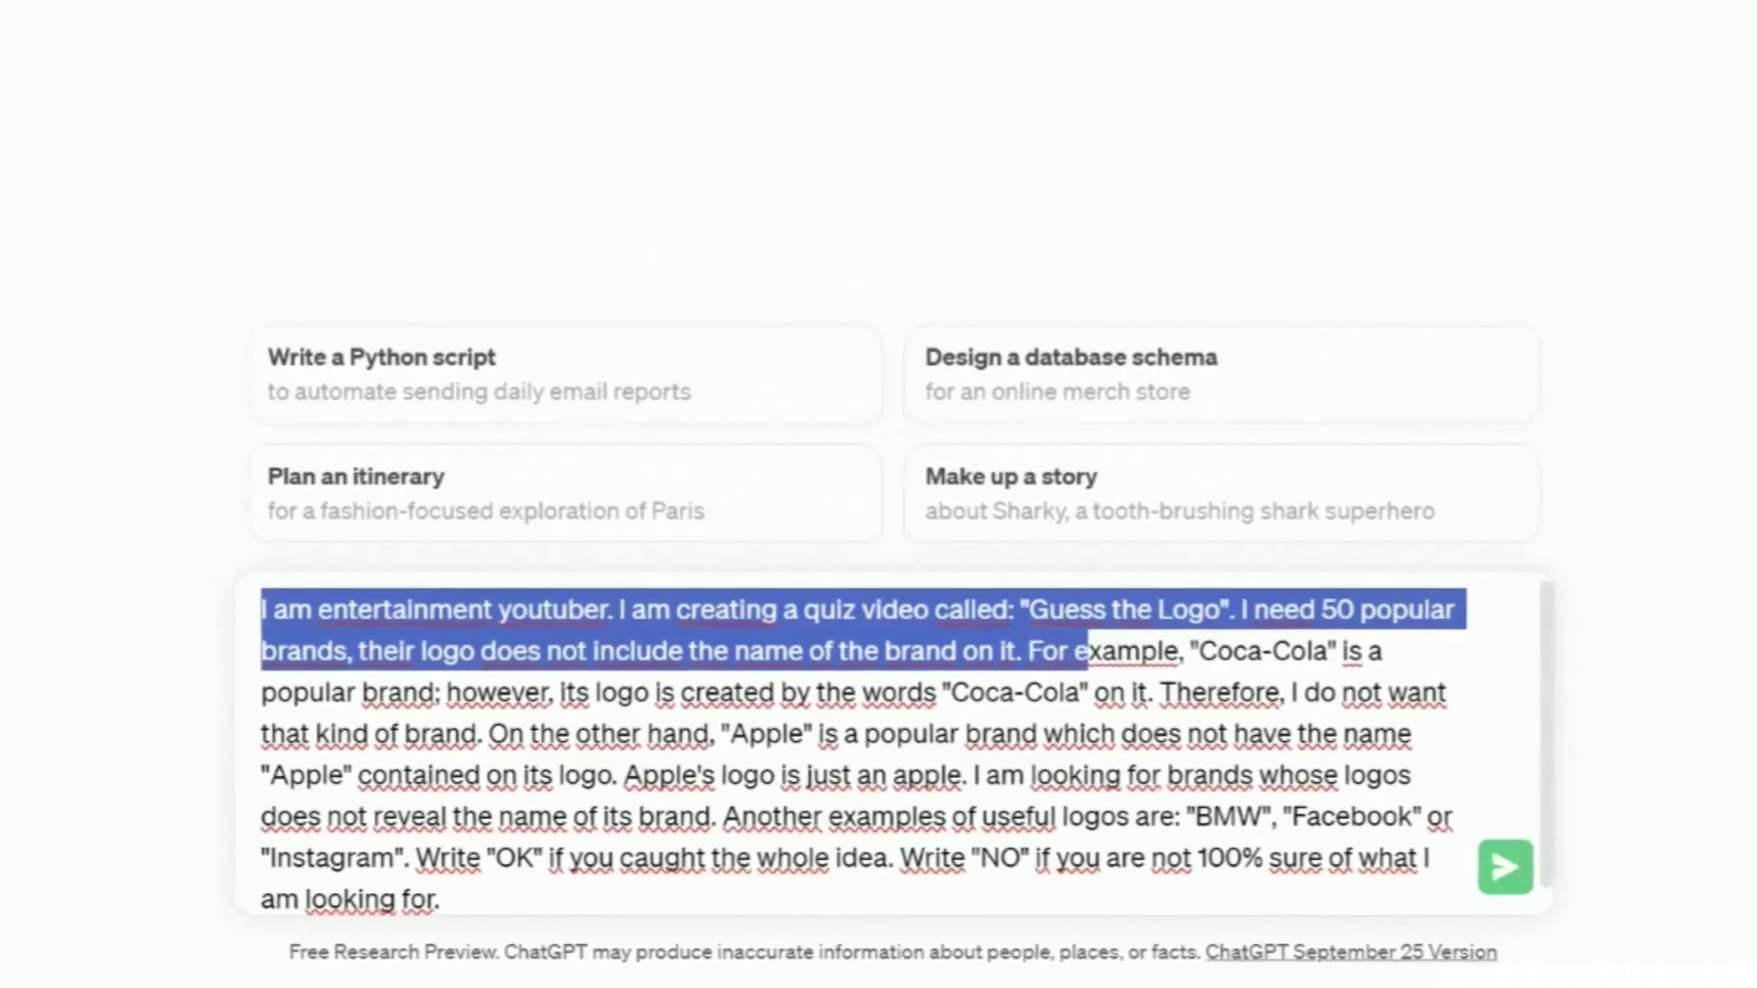
left_click_drag(1326, 688, 788, 737)
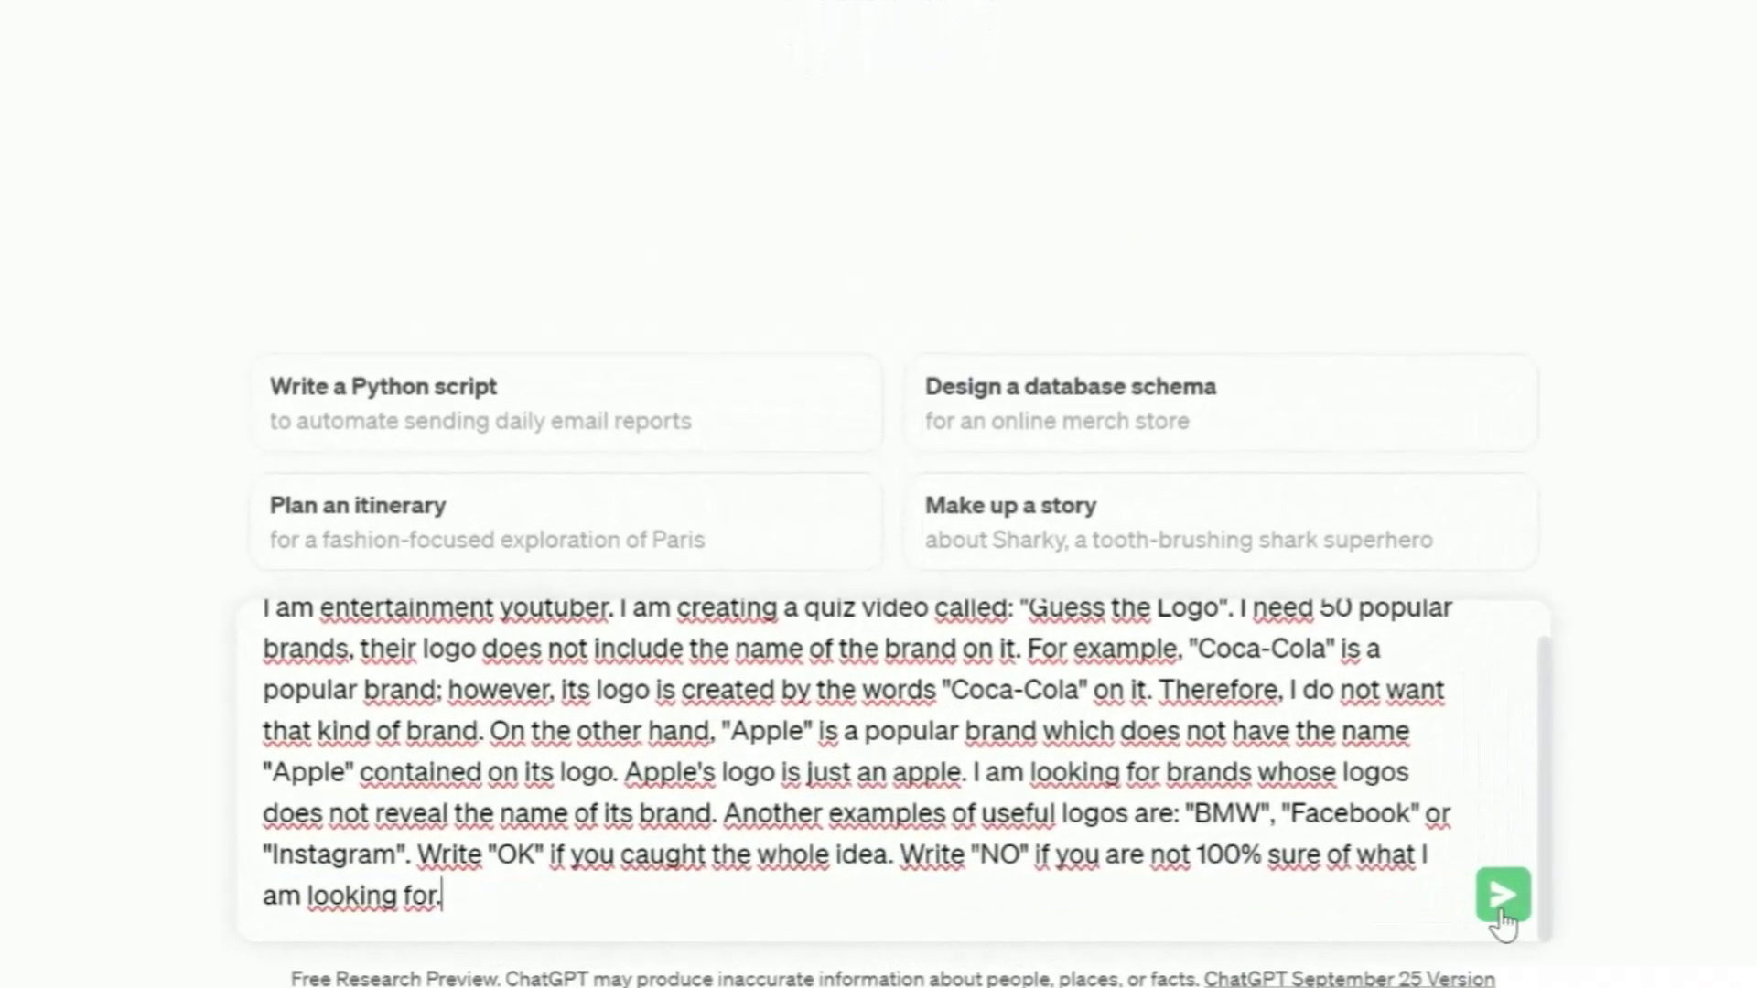
key("Return")
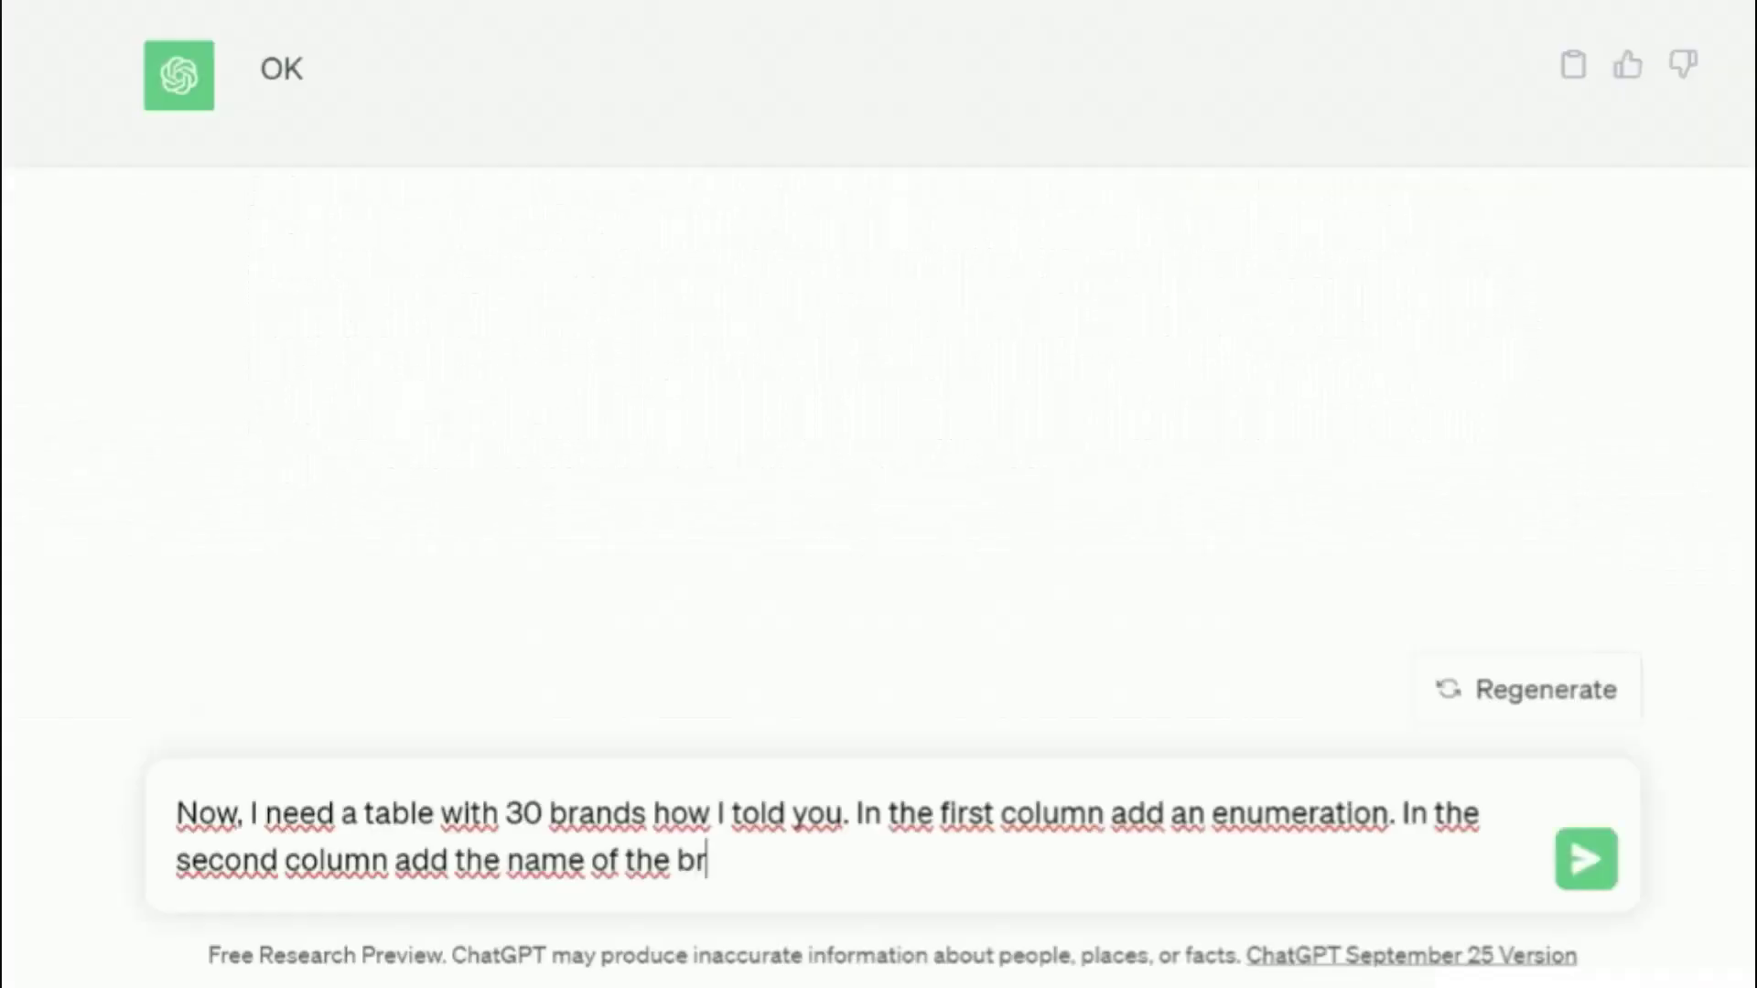
- Request a table with 30 brands, putting an enumeration in the first column and the brand name in the second
key("Return")
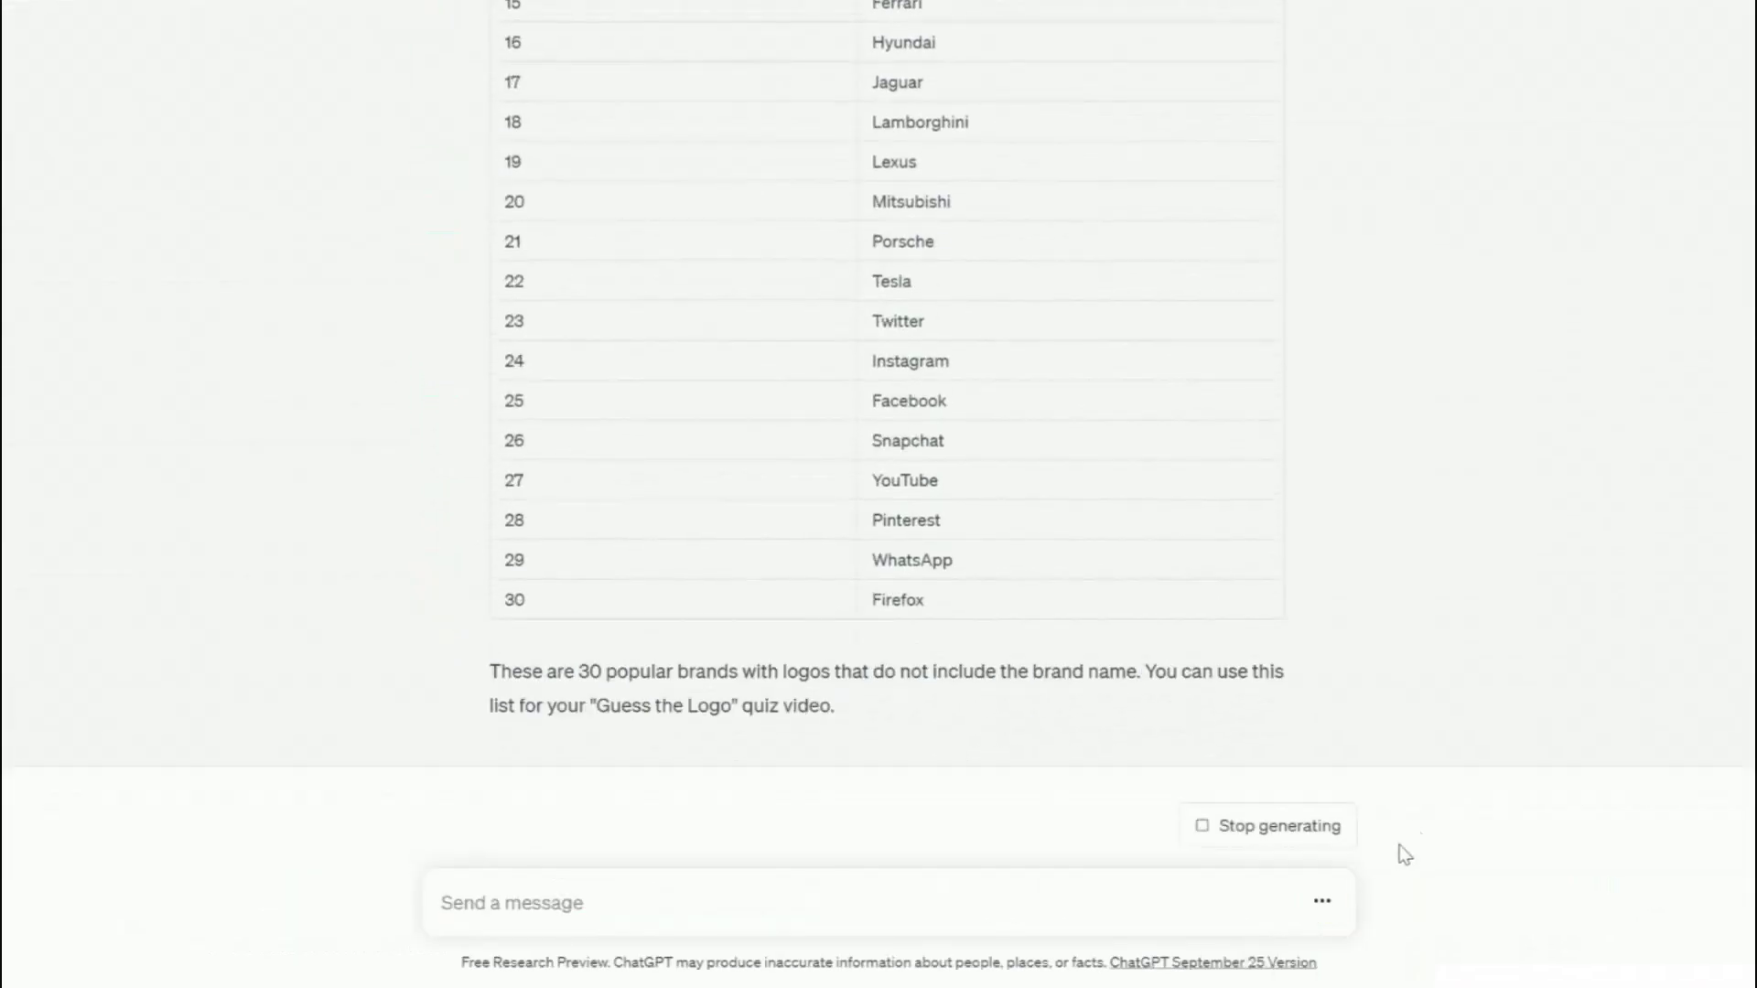
- Review the brand names in the generated table to check that they suit the logo quiz
left_click_drag(875, 722, 512, 7)
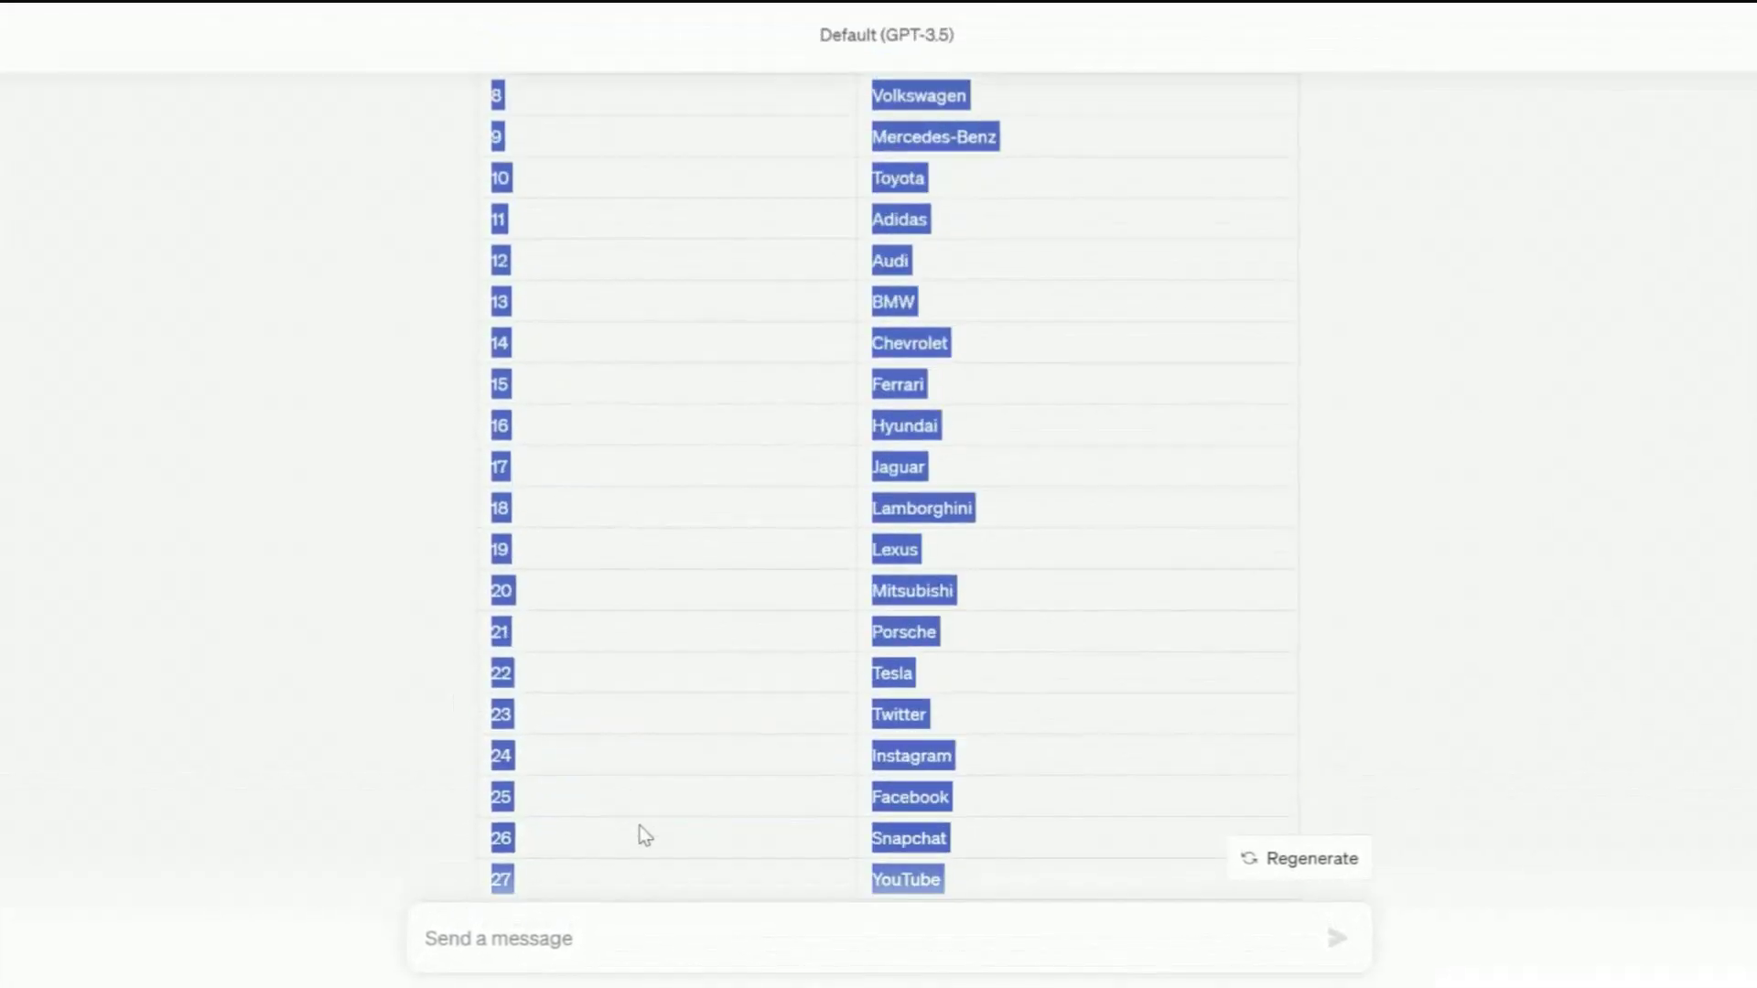
scroll(820, 839, "up", 7)
left_click(1043, 677)
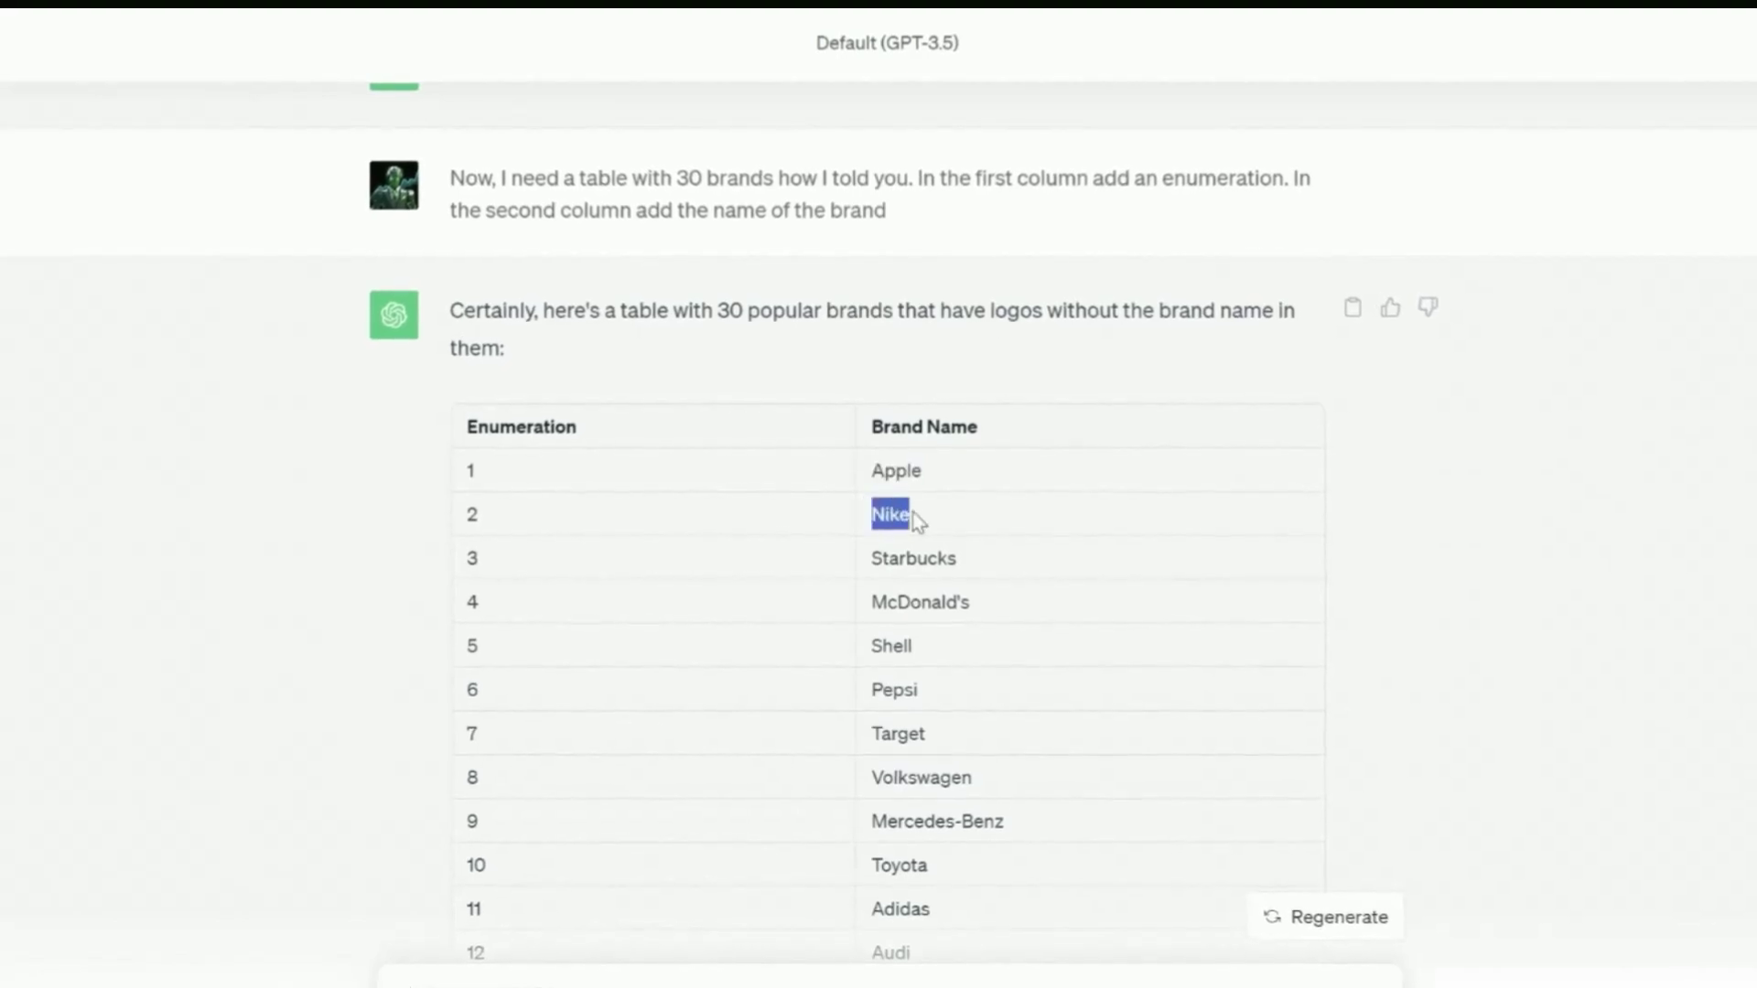
double_click(906, 631)
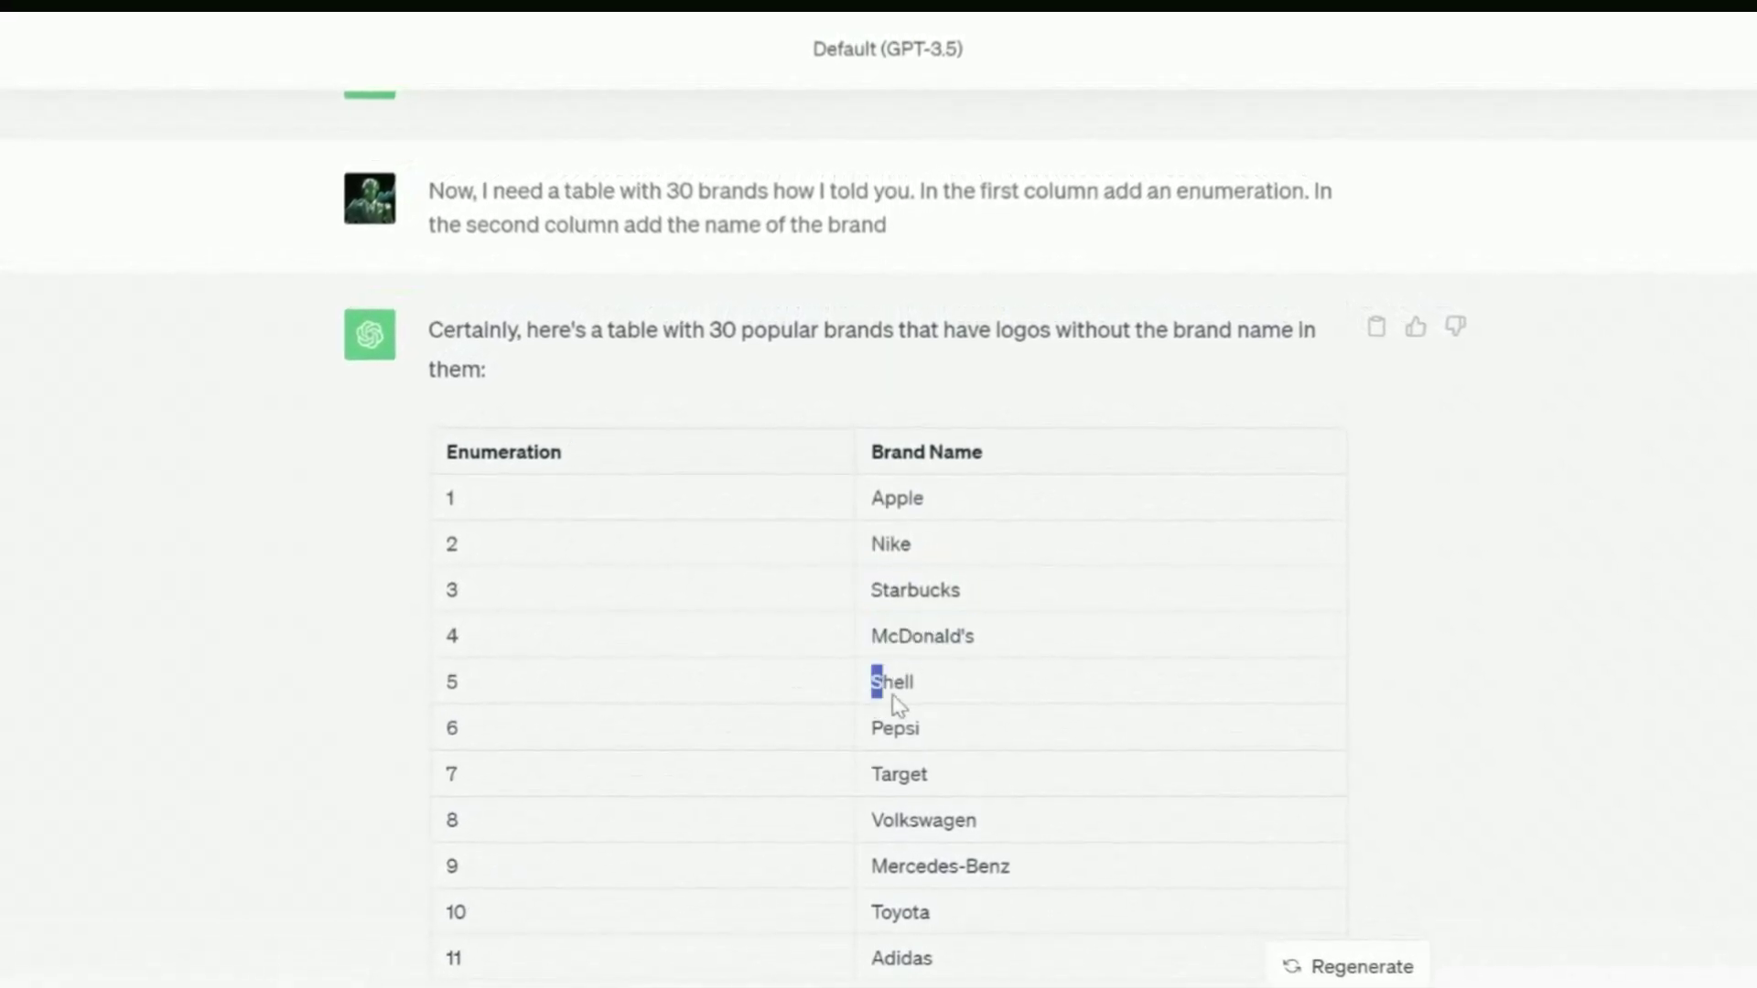
left_click_drag(899, 704, 941, 714)
left_click(952, 717)
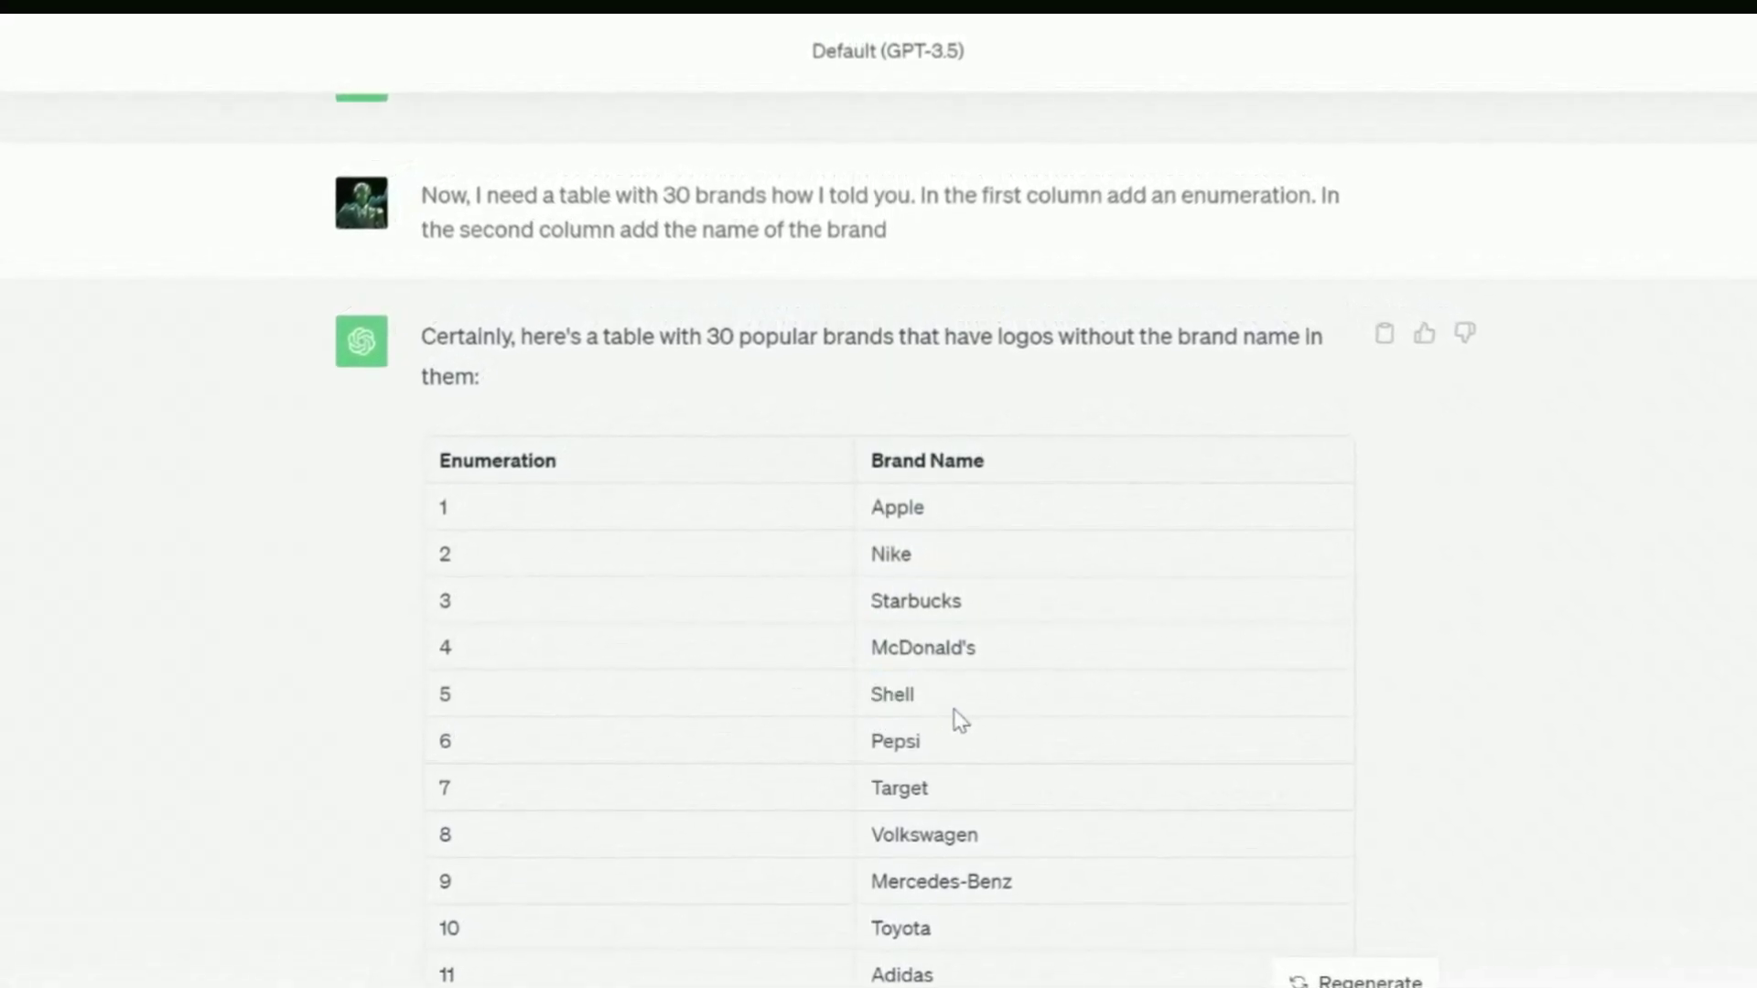
double_click(914, 737)
double_click(956, 848)
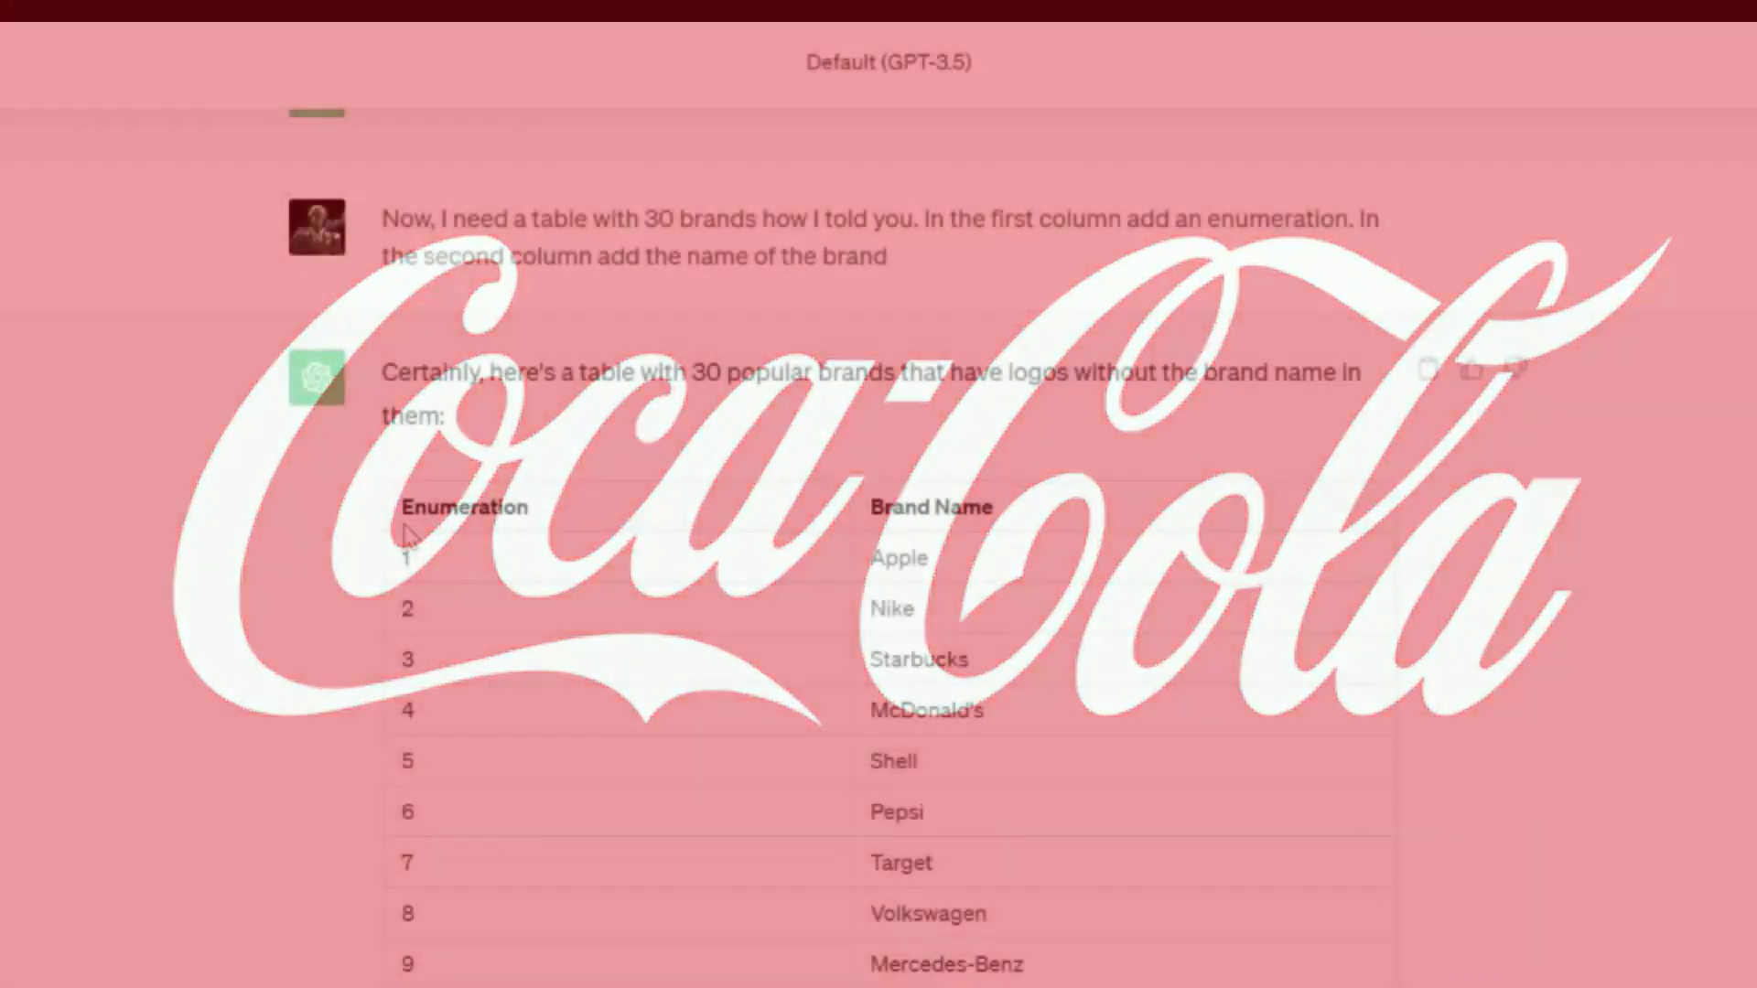
left_click_drag(407, 533, 933, 764)
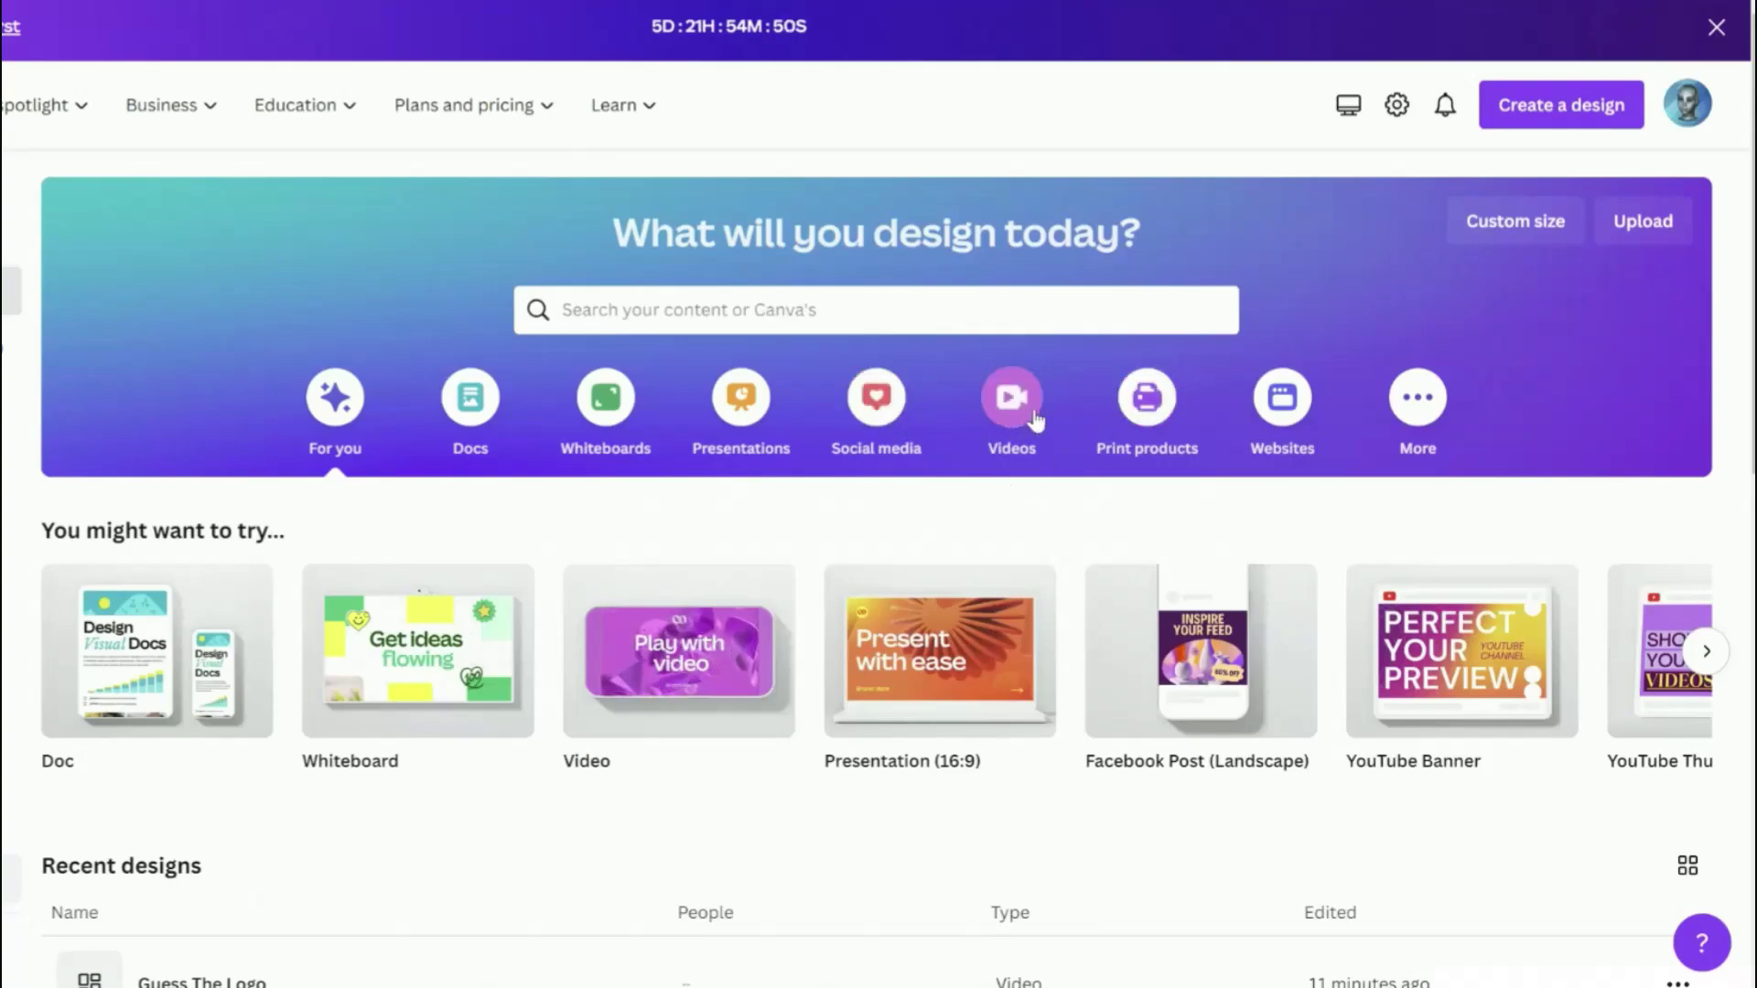
- Switch to Canva and create a new YouTube Video design
left_click(1023, 410)
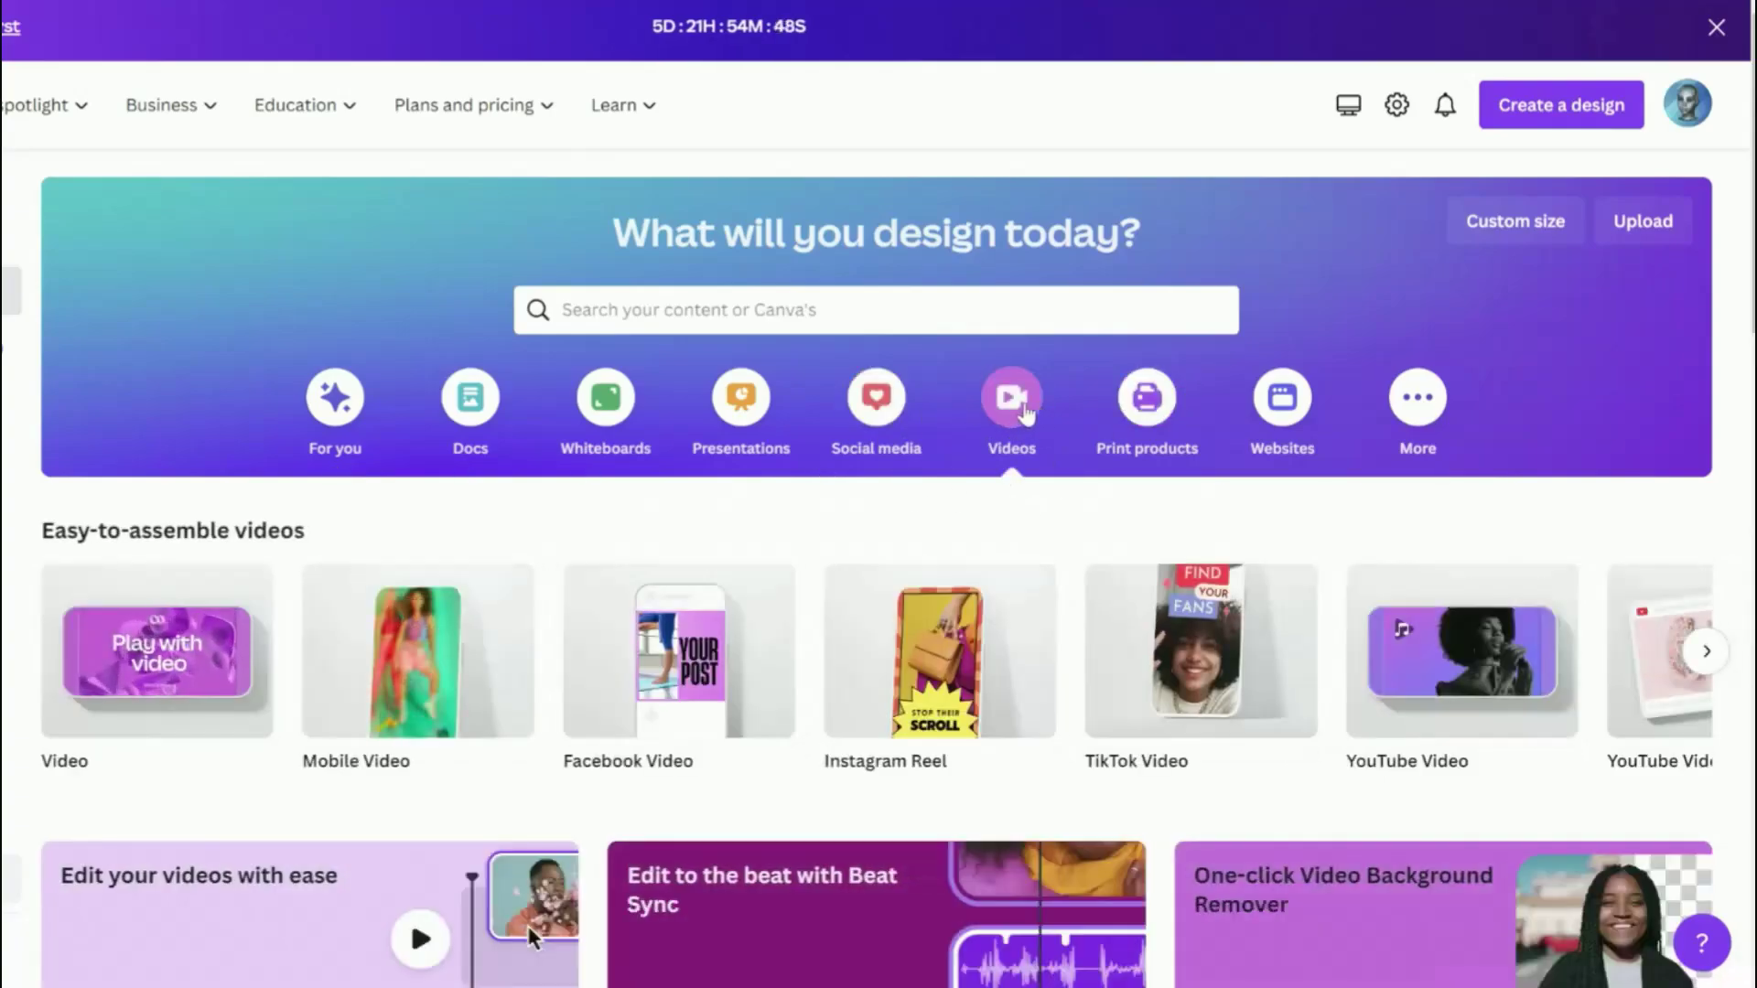
left_click(1436, 670)
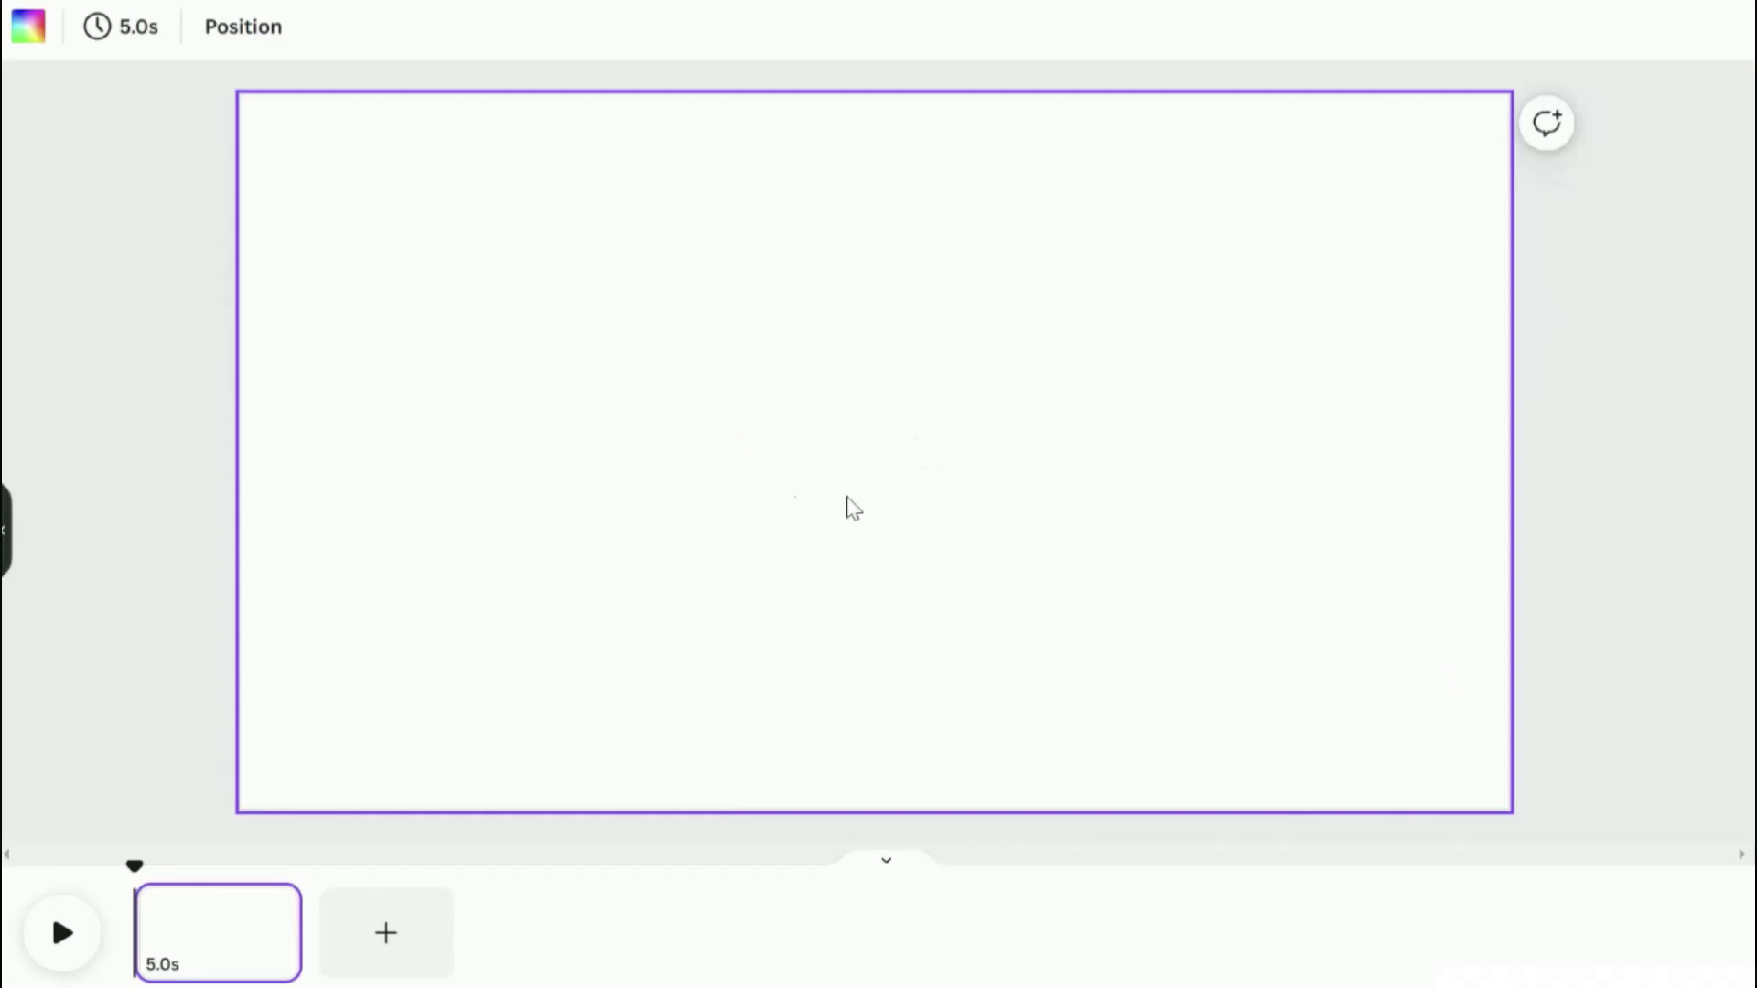
- Find a dark red spiral background video, fill the page with it and trim the clip to 6.0 seconds
type("spiral bac")
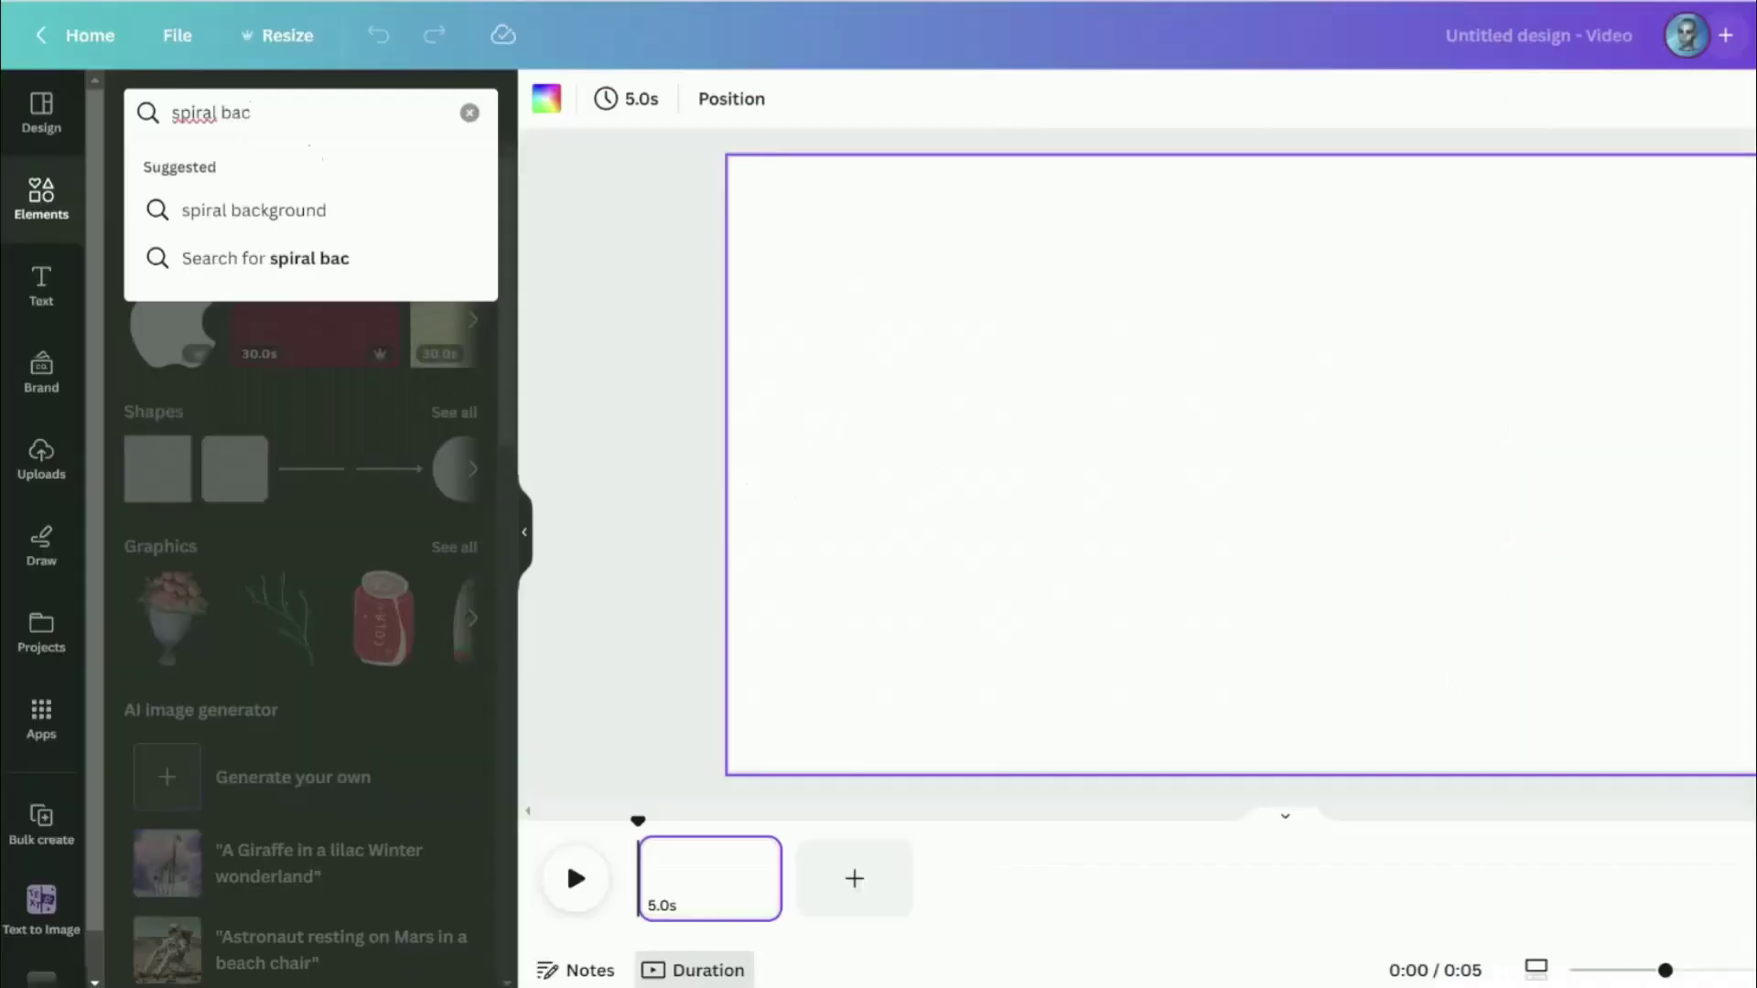
left_click(322, 212)
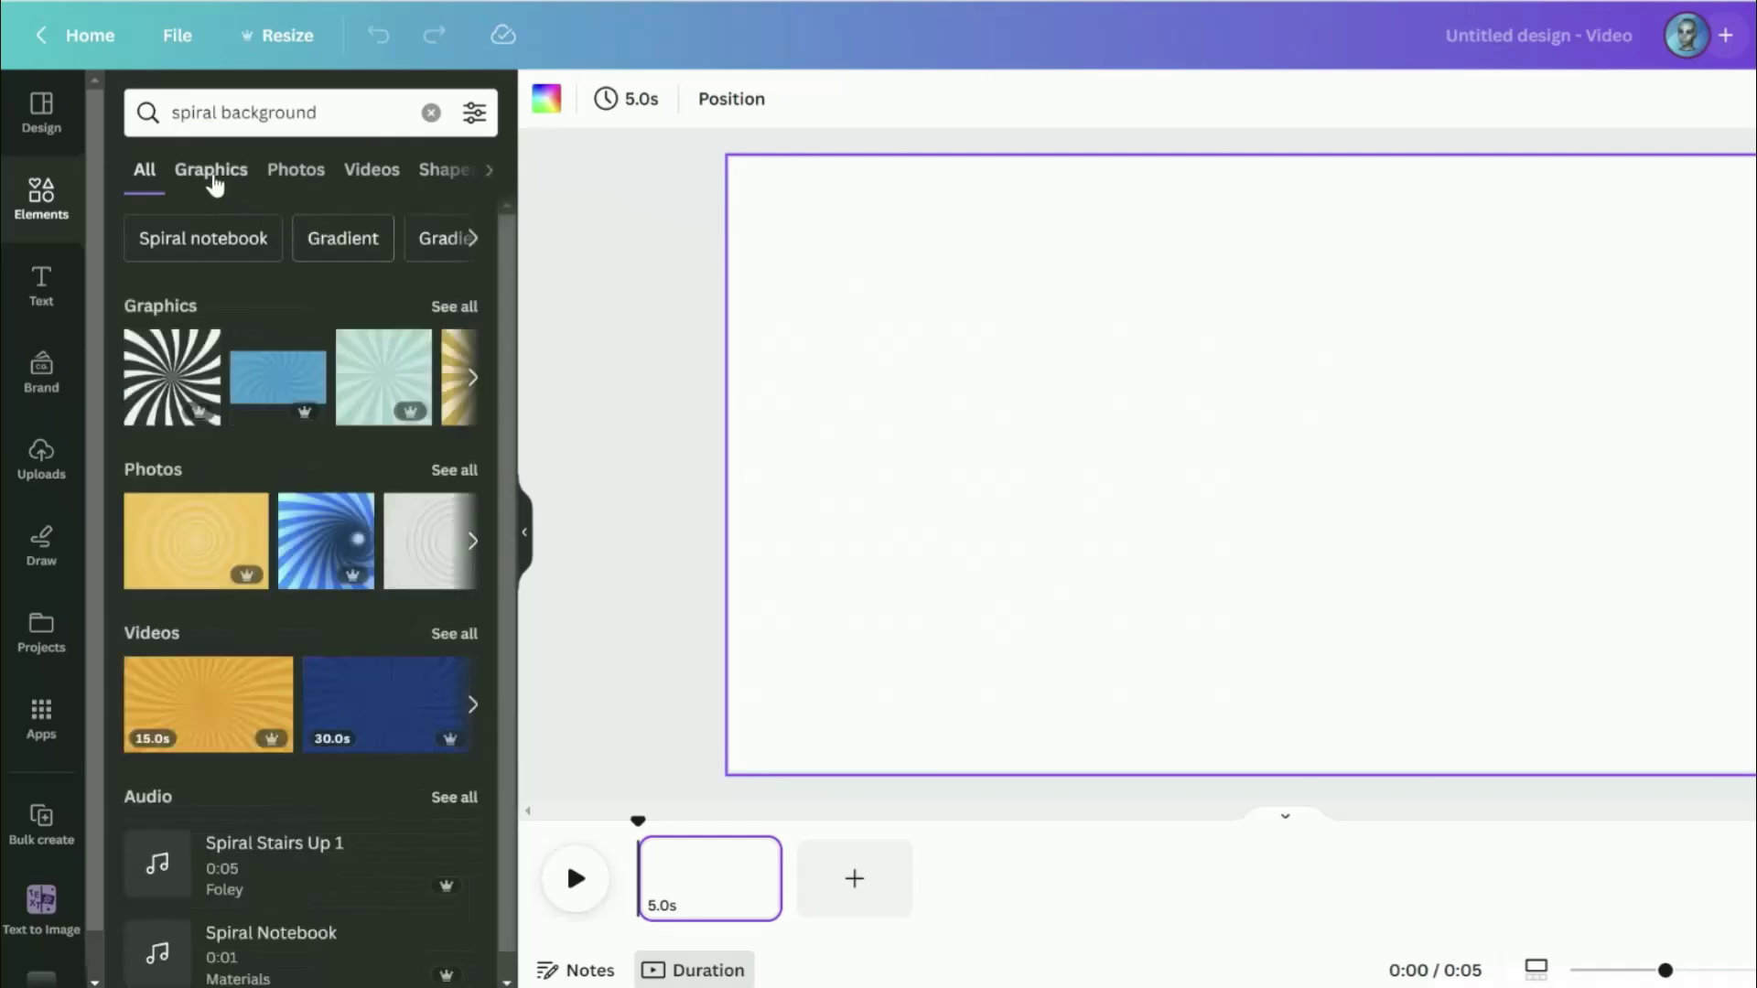
left_click(371, 172)
scroll(293, 338, "down", 2)
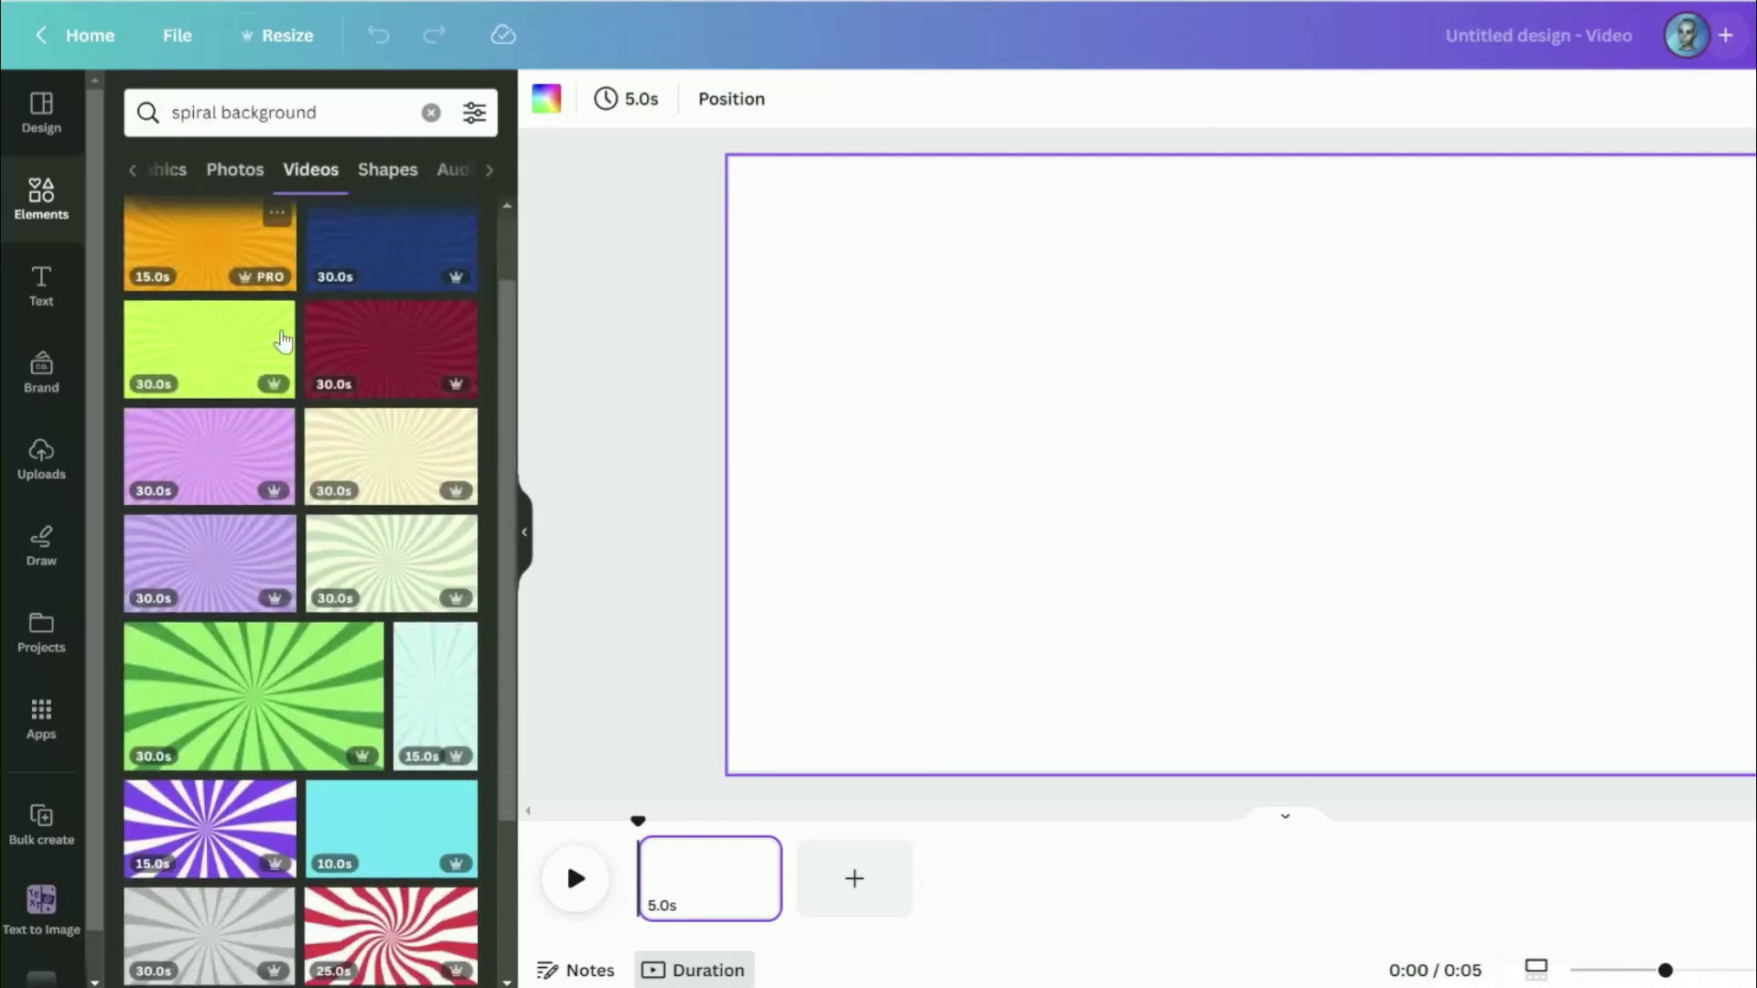
scroll(284, 340, "down", 5)
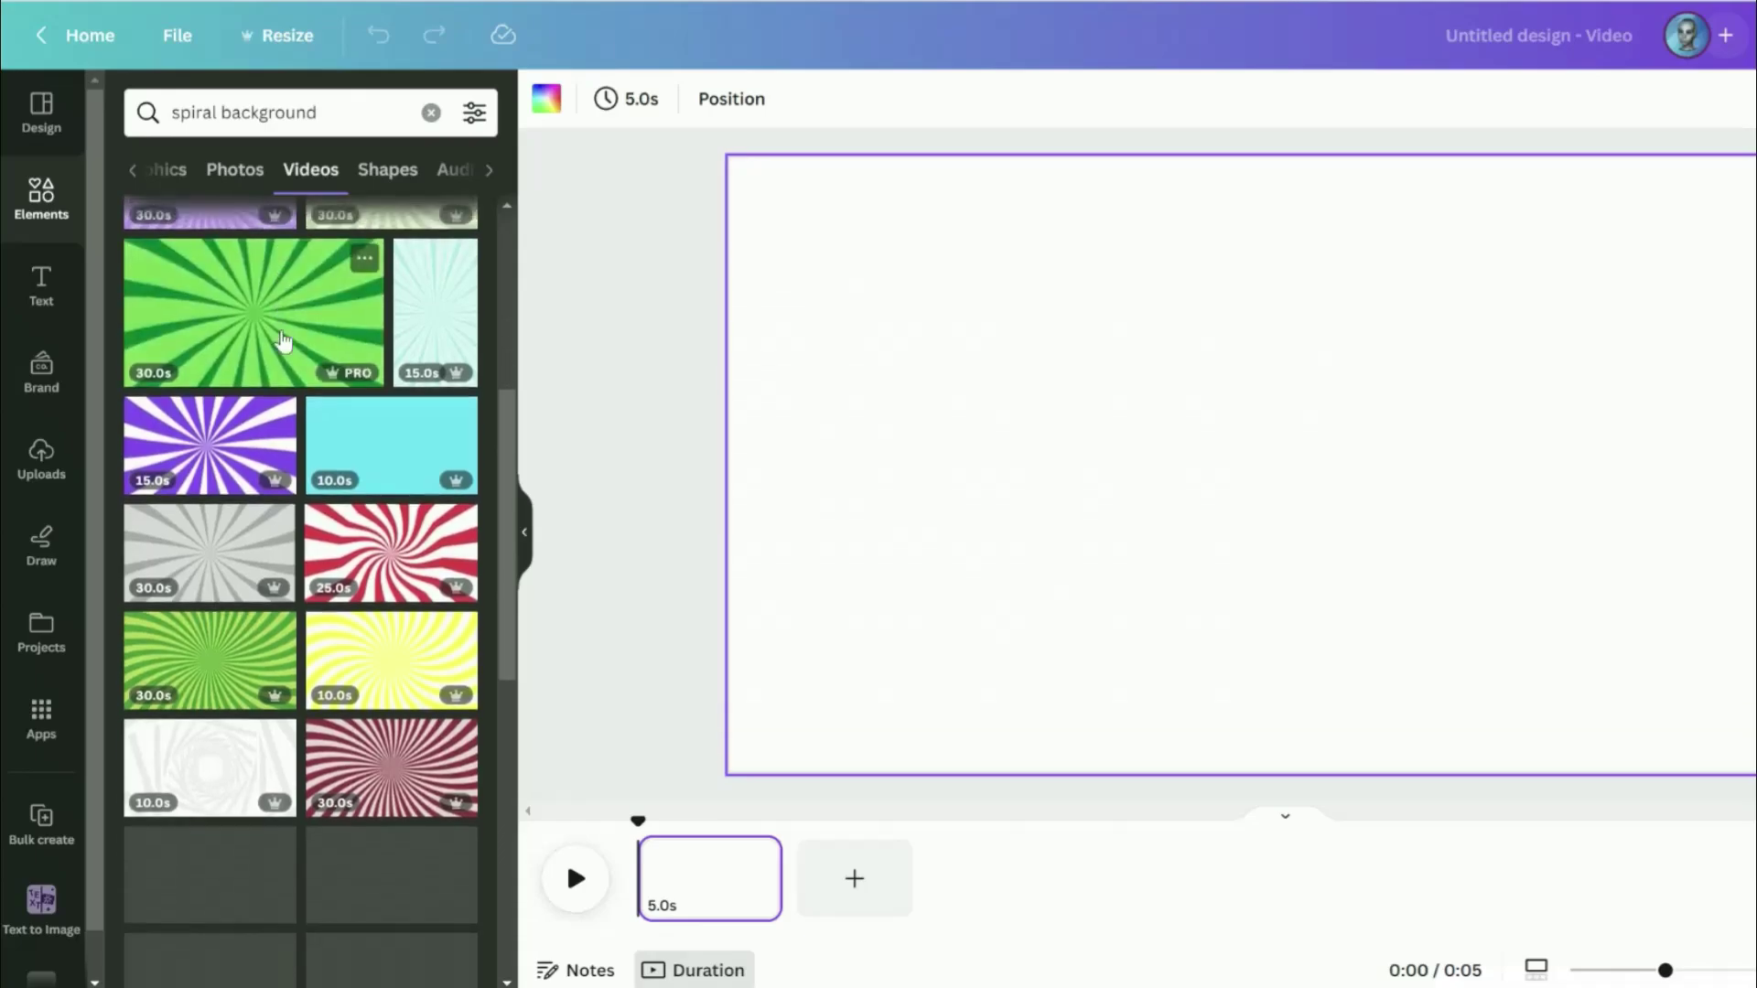
scroll(283, 340, "down", 8)
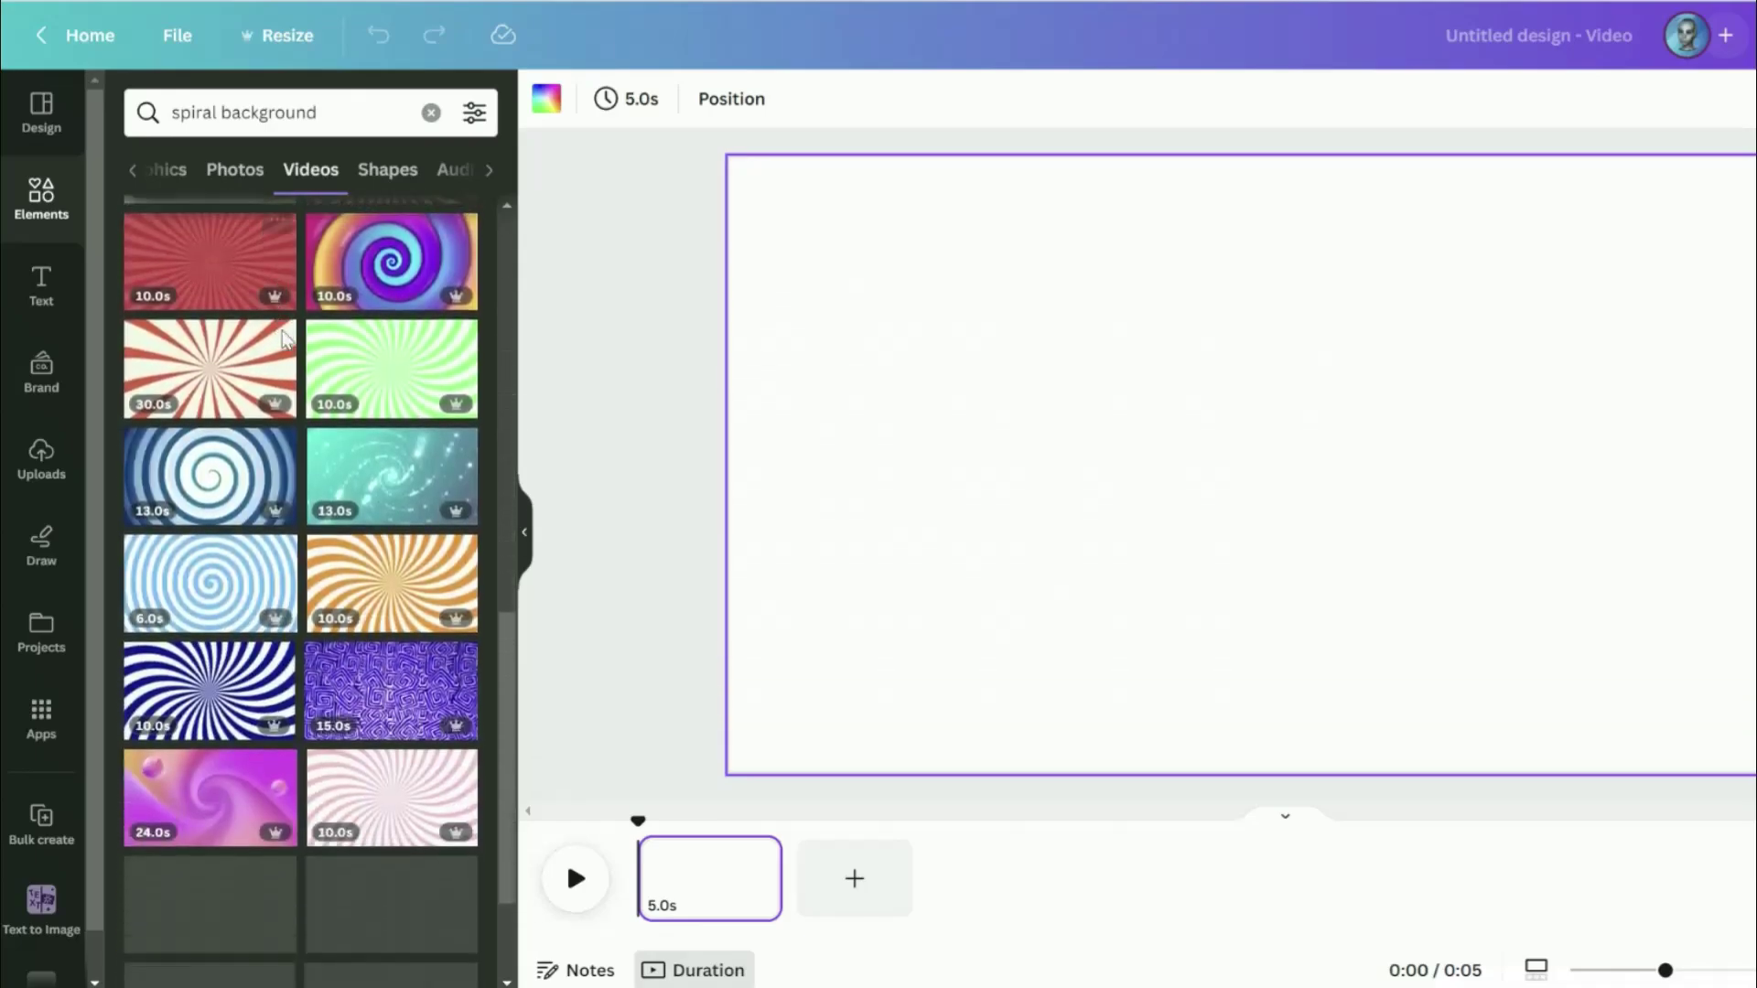
scroll(284, 339, "down", 4)
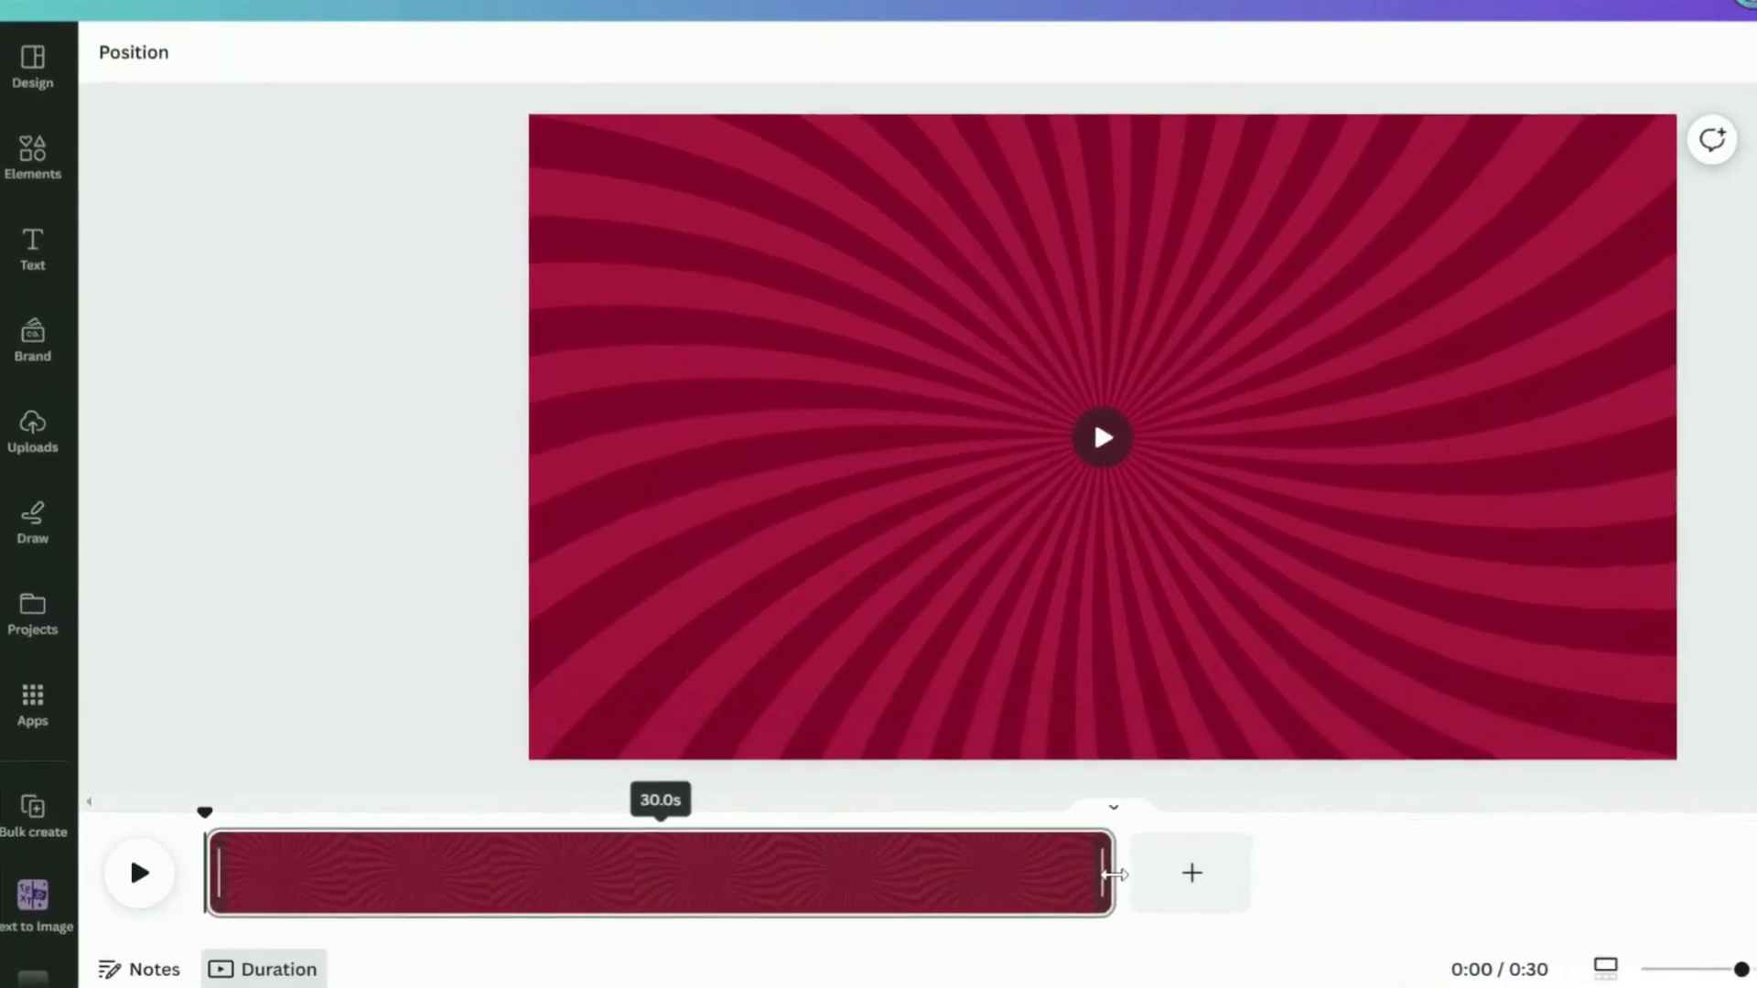
left_click_drag(1061, 894, 480, 777)
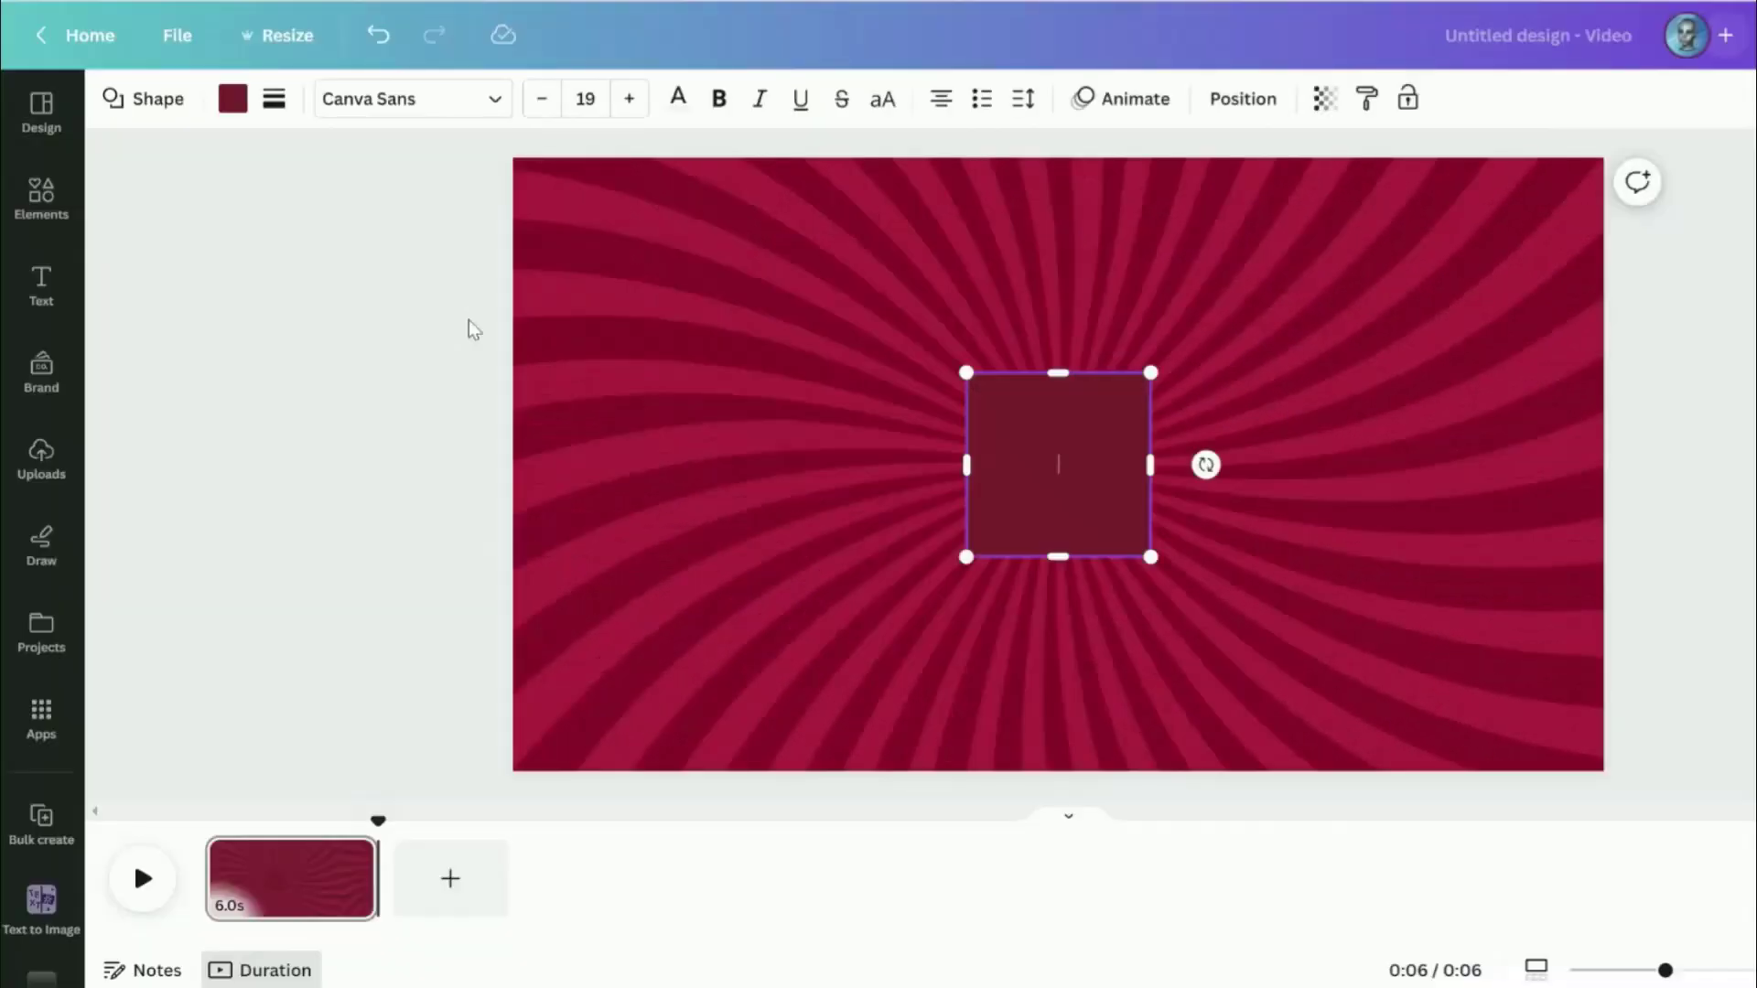
- Change the square in the middle of the page into a circle and fill it with yellow
left_click(142, 98)
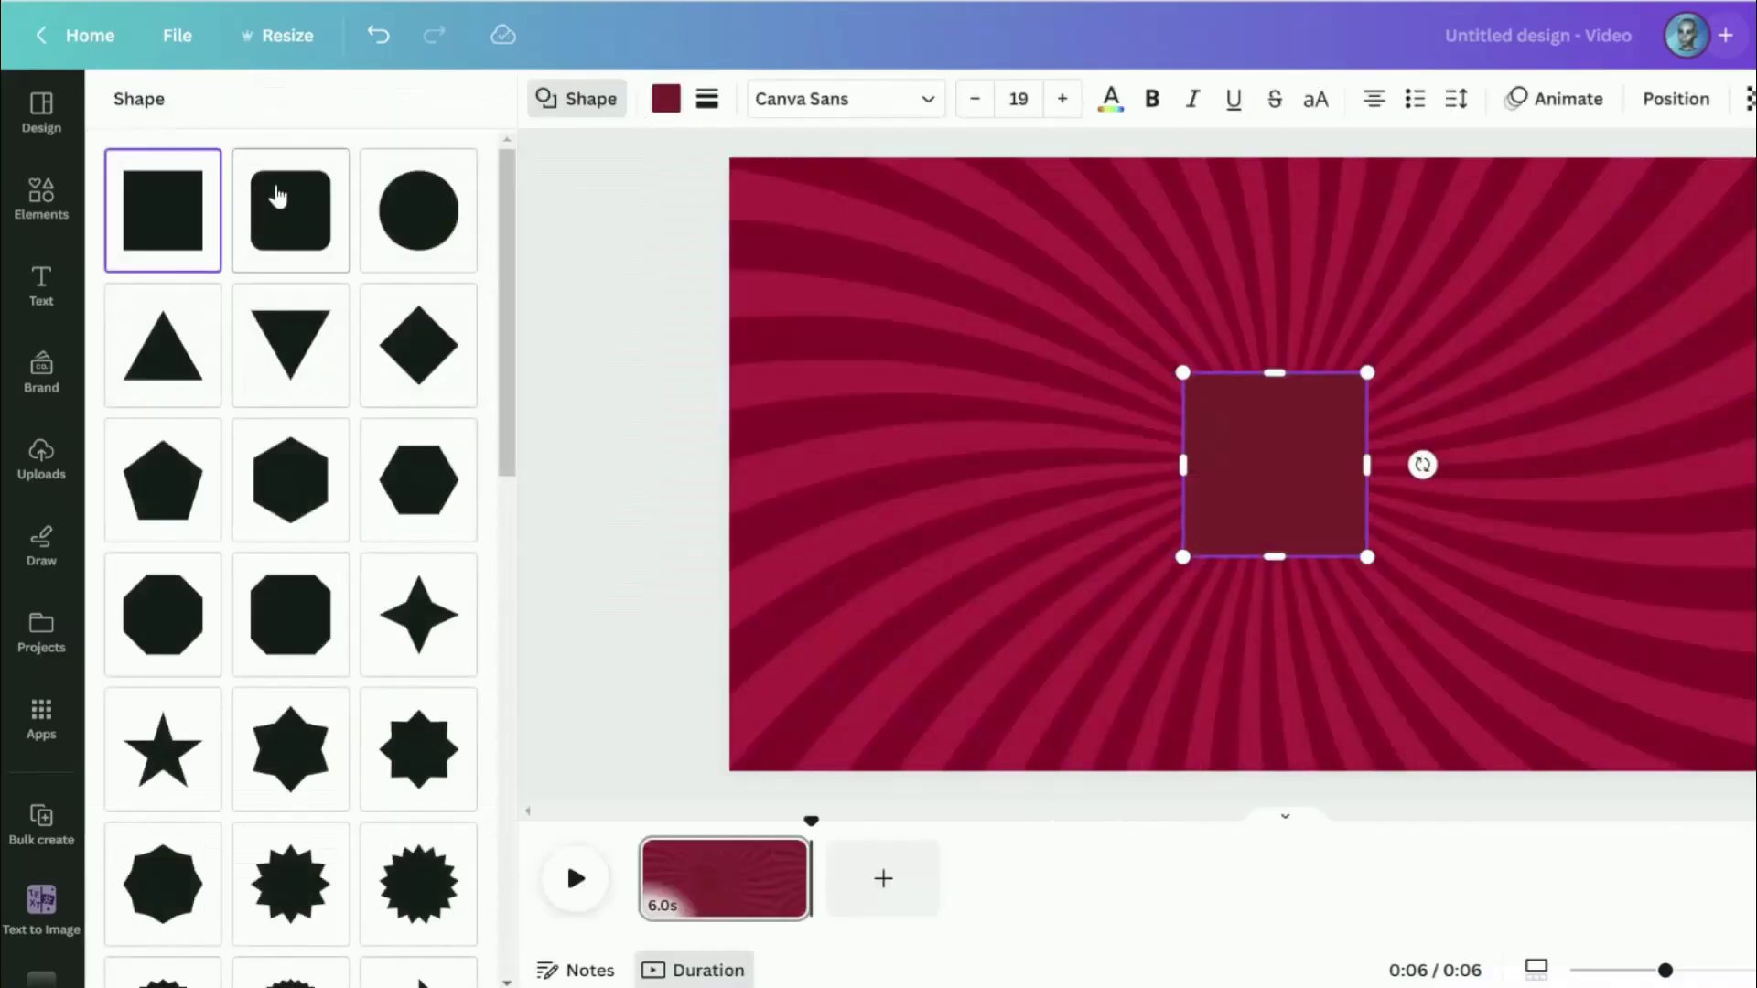
left_click(665, 98)
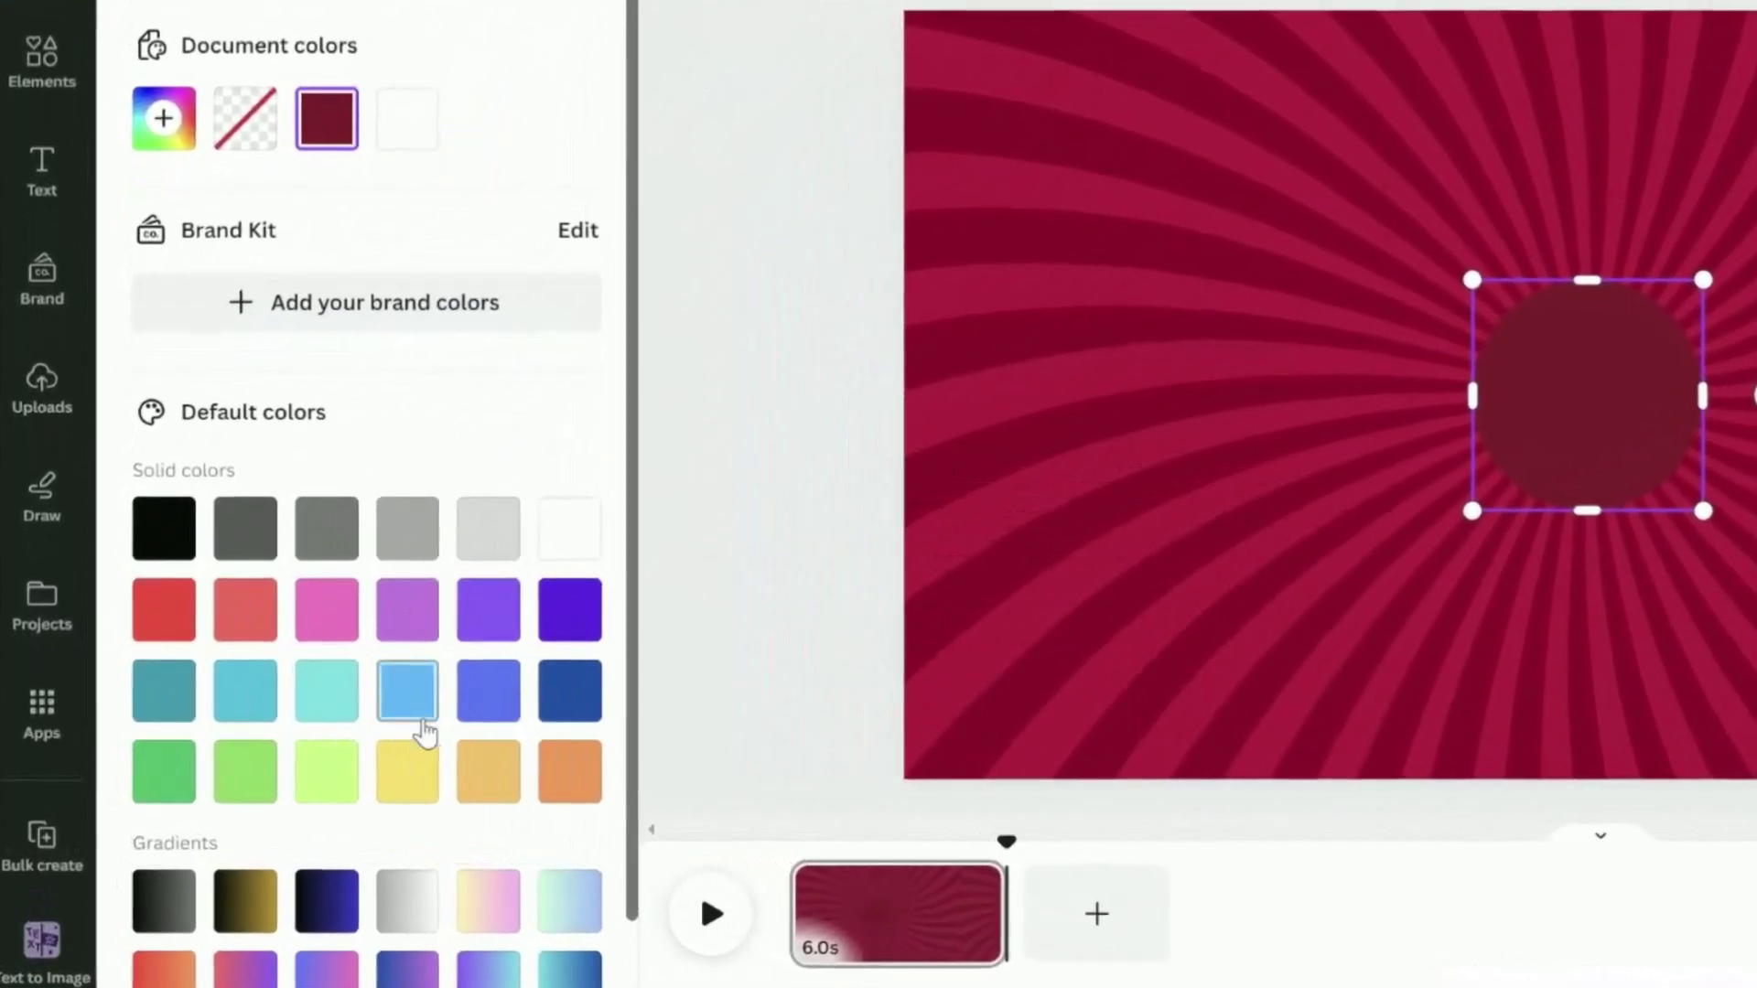
left_click(376, 769)
- Give the yellow circle a thin solid border and colour the border white
left_click(694, 98)
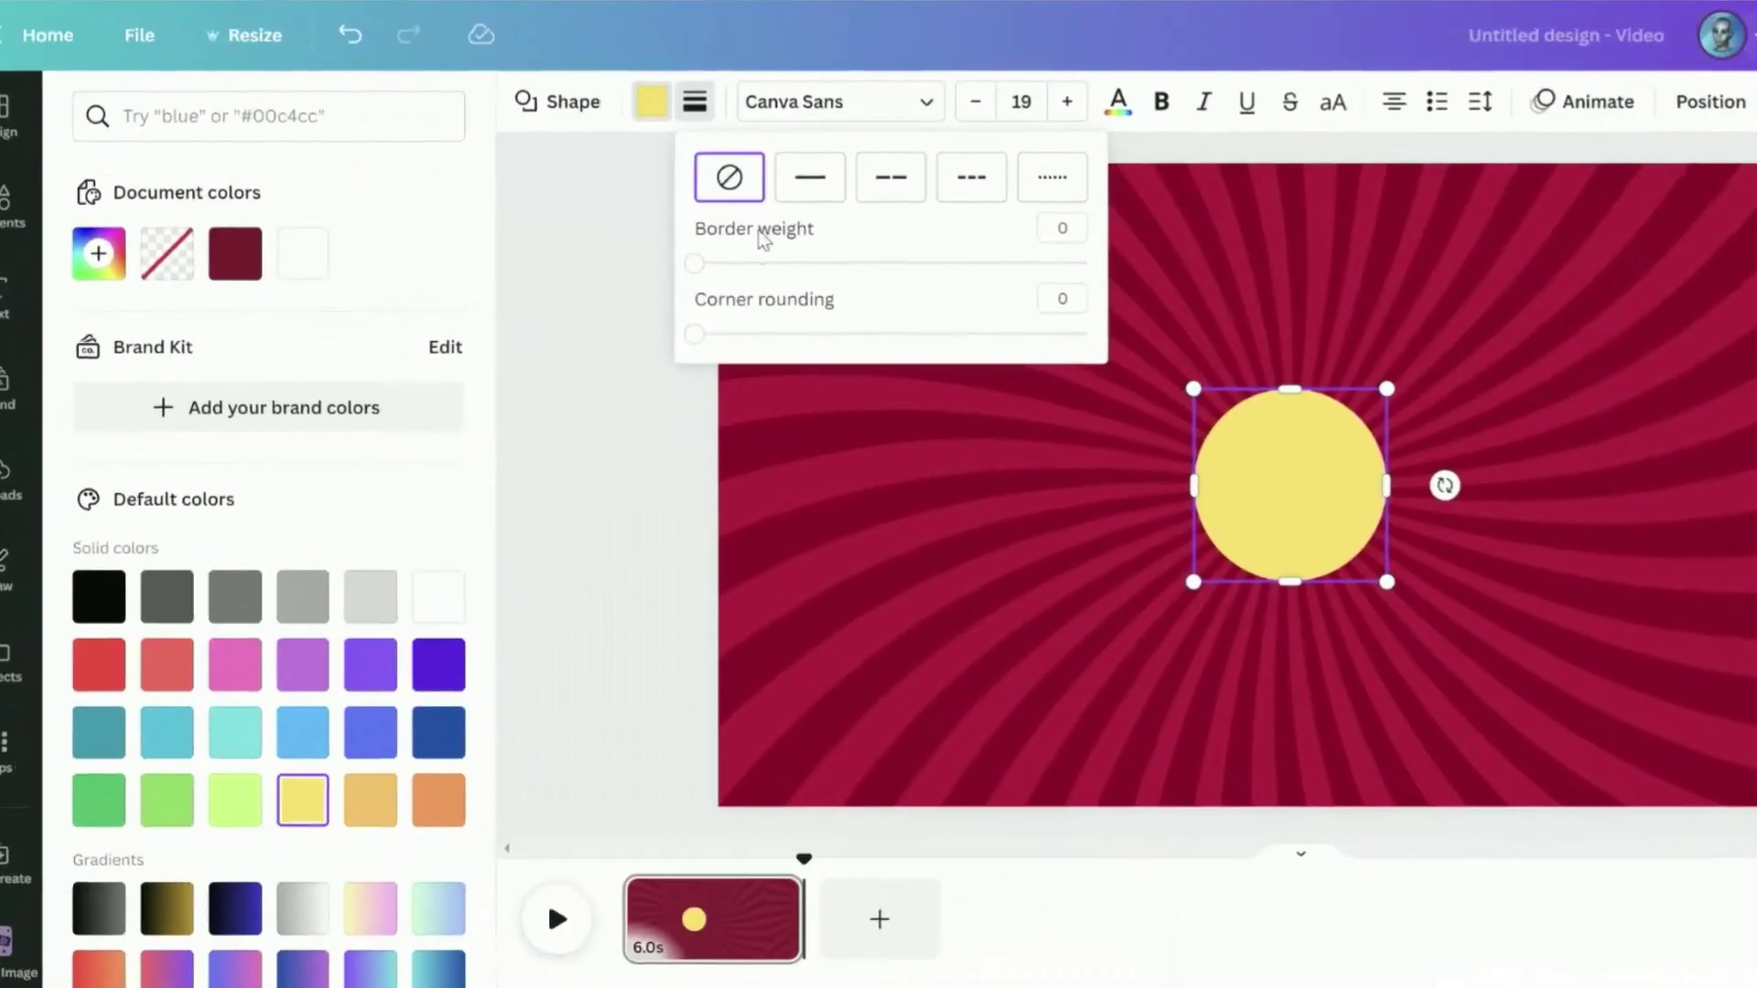
left_click_drag(646, 303, 679, 304)
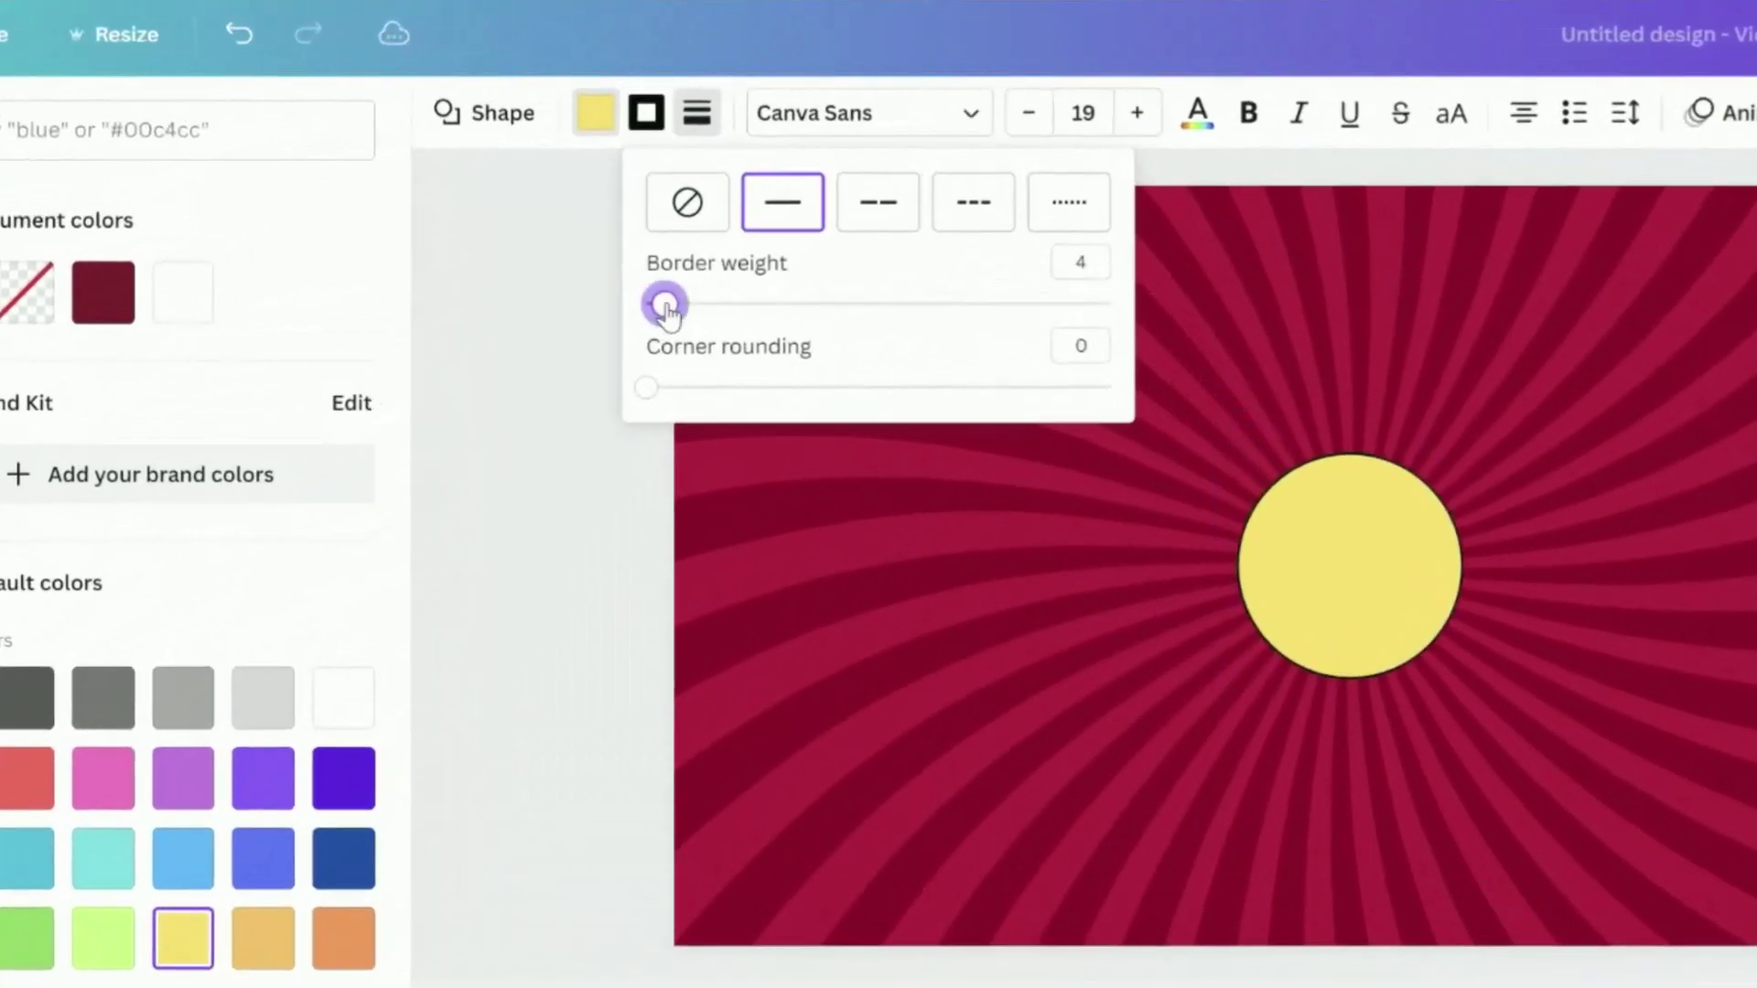
left_click(661, 124)
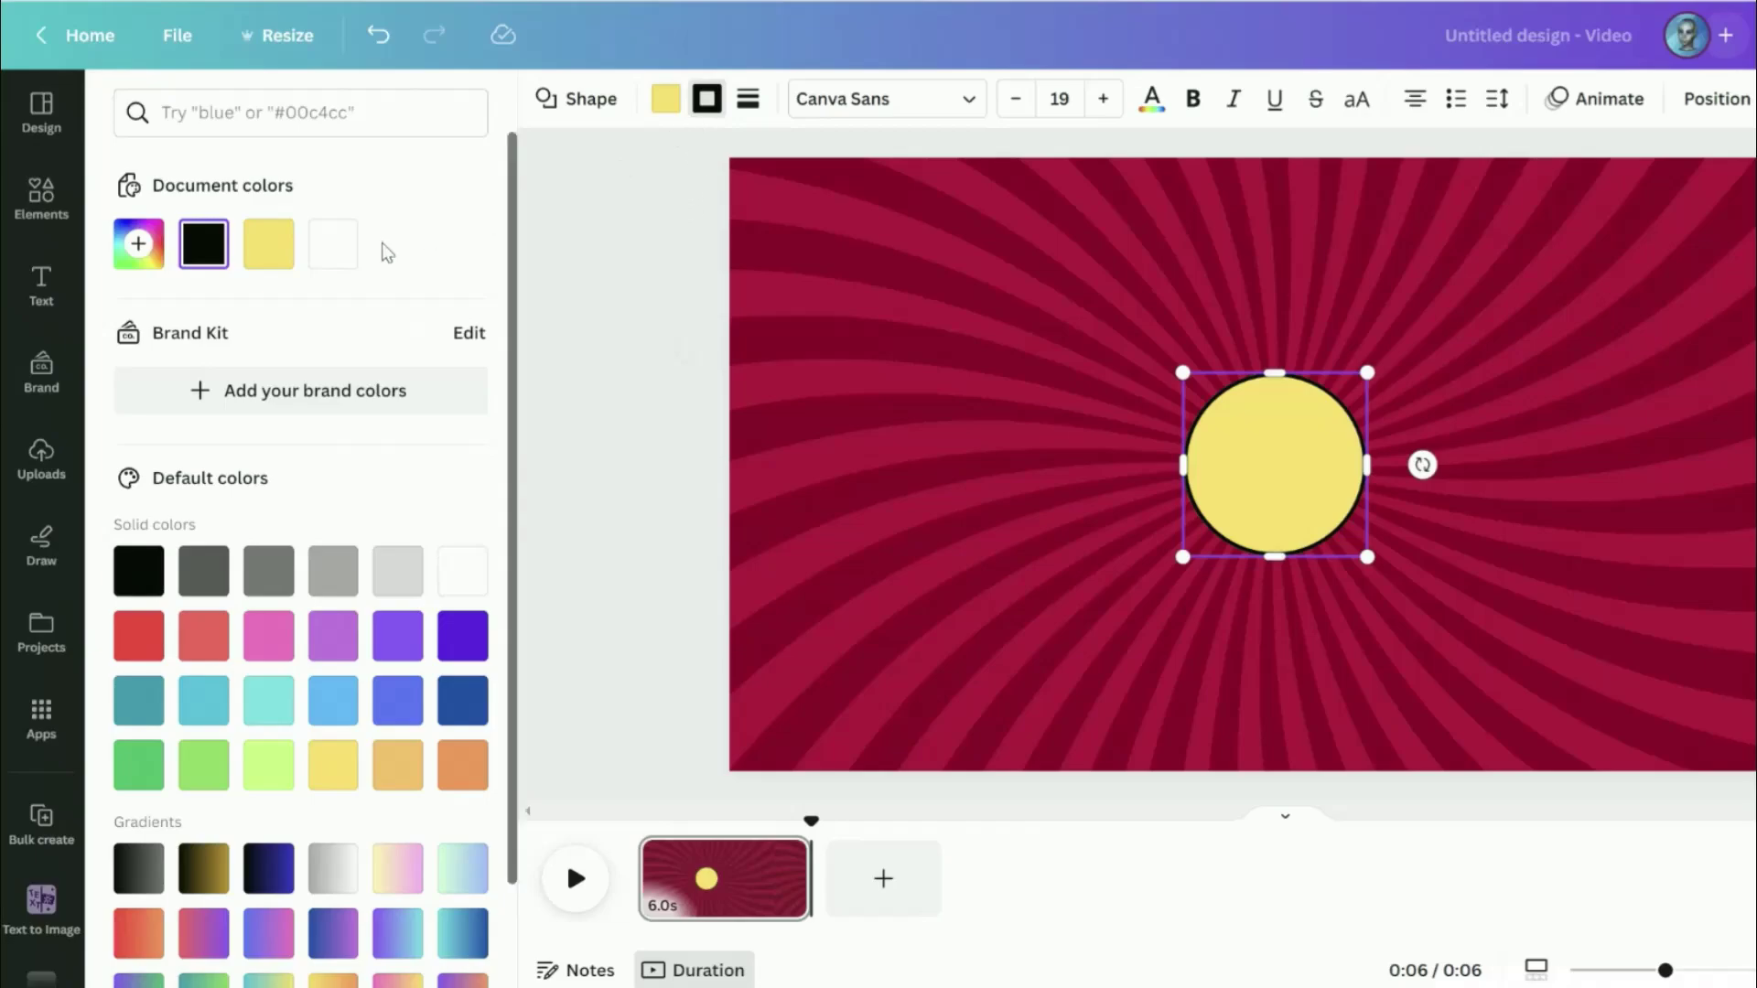
left_click(348, 257)
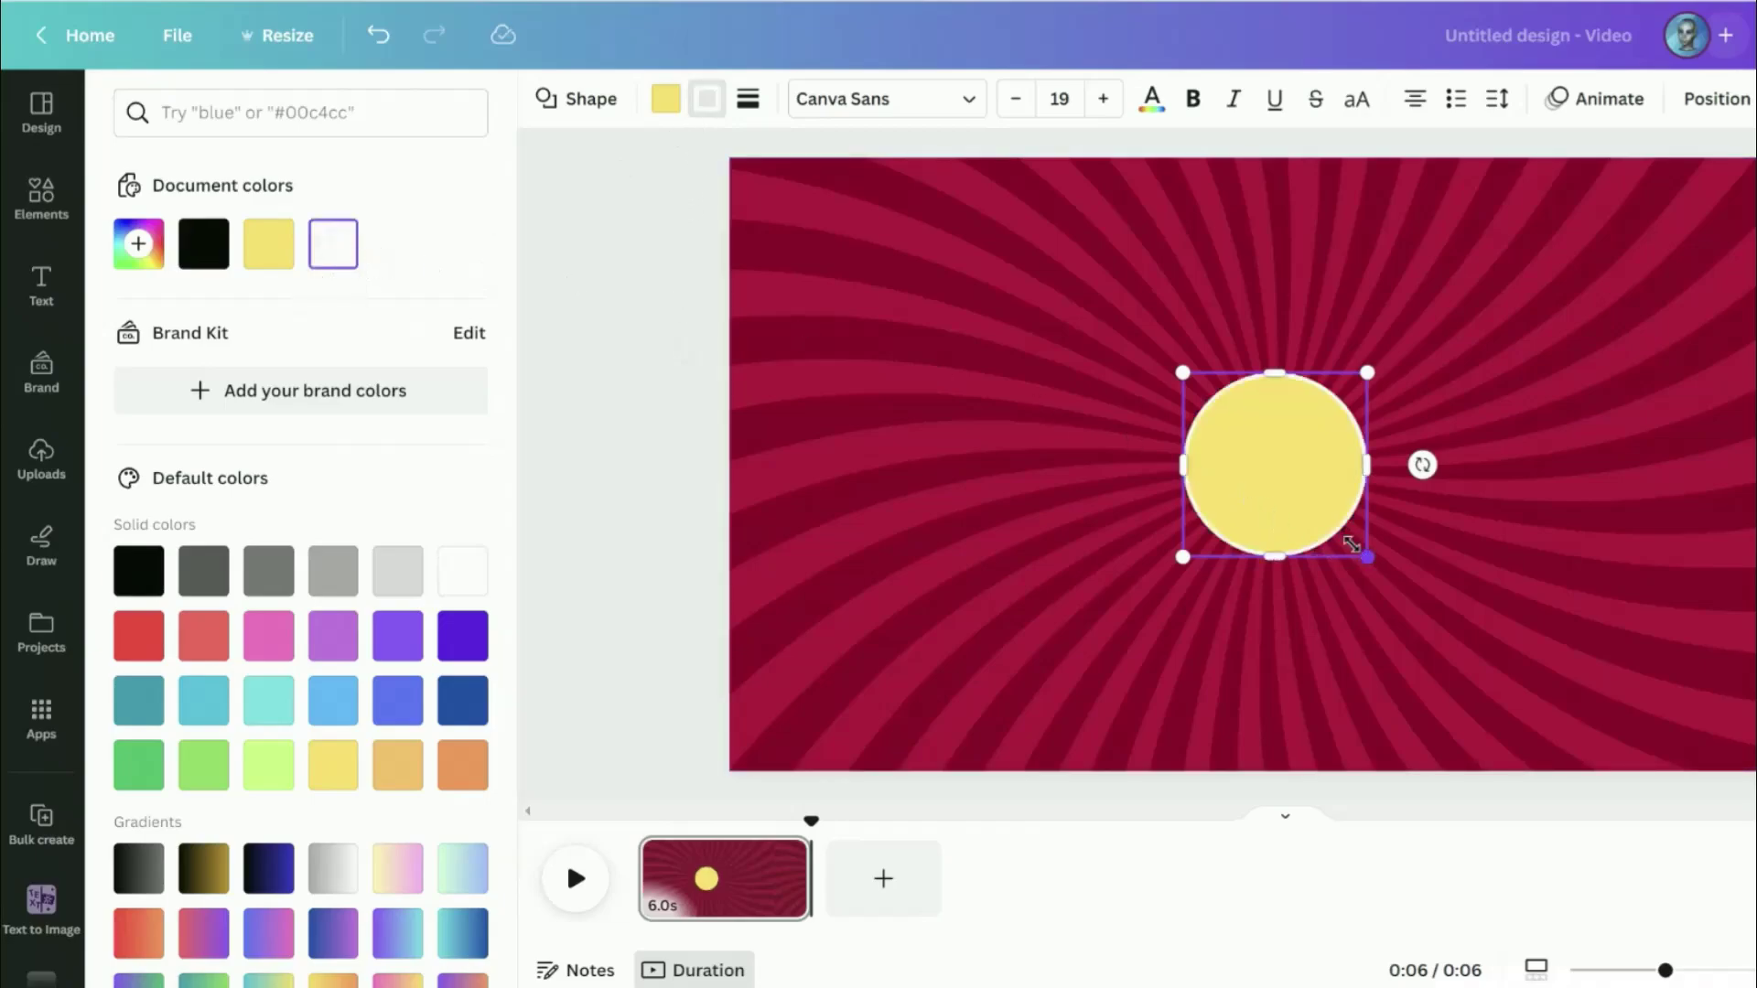
- Shrink the yellow circle and place it in the upper-left corner of the page
left_click_drag(1366, 556, 1265, 462)
left_click_drag(881, 259, 792, 216)
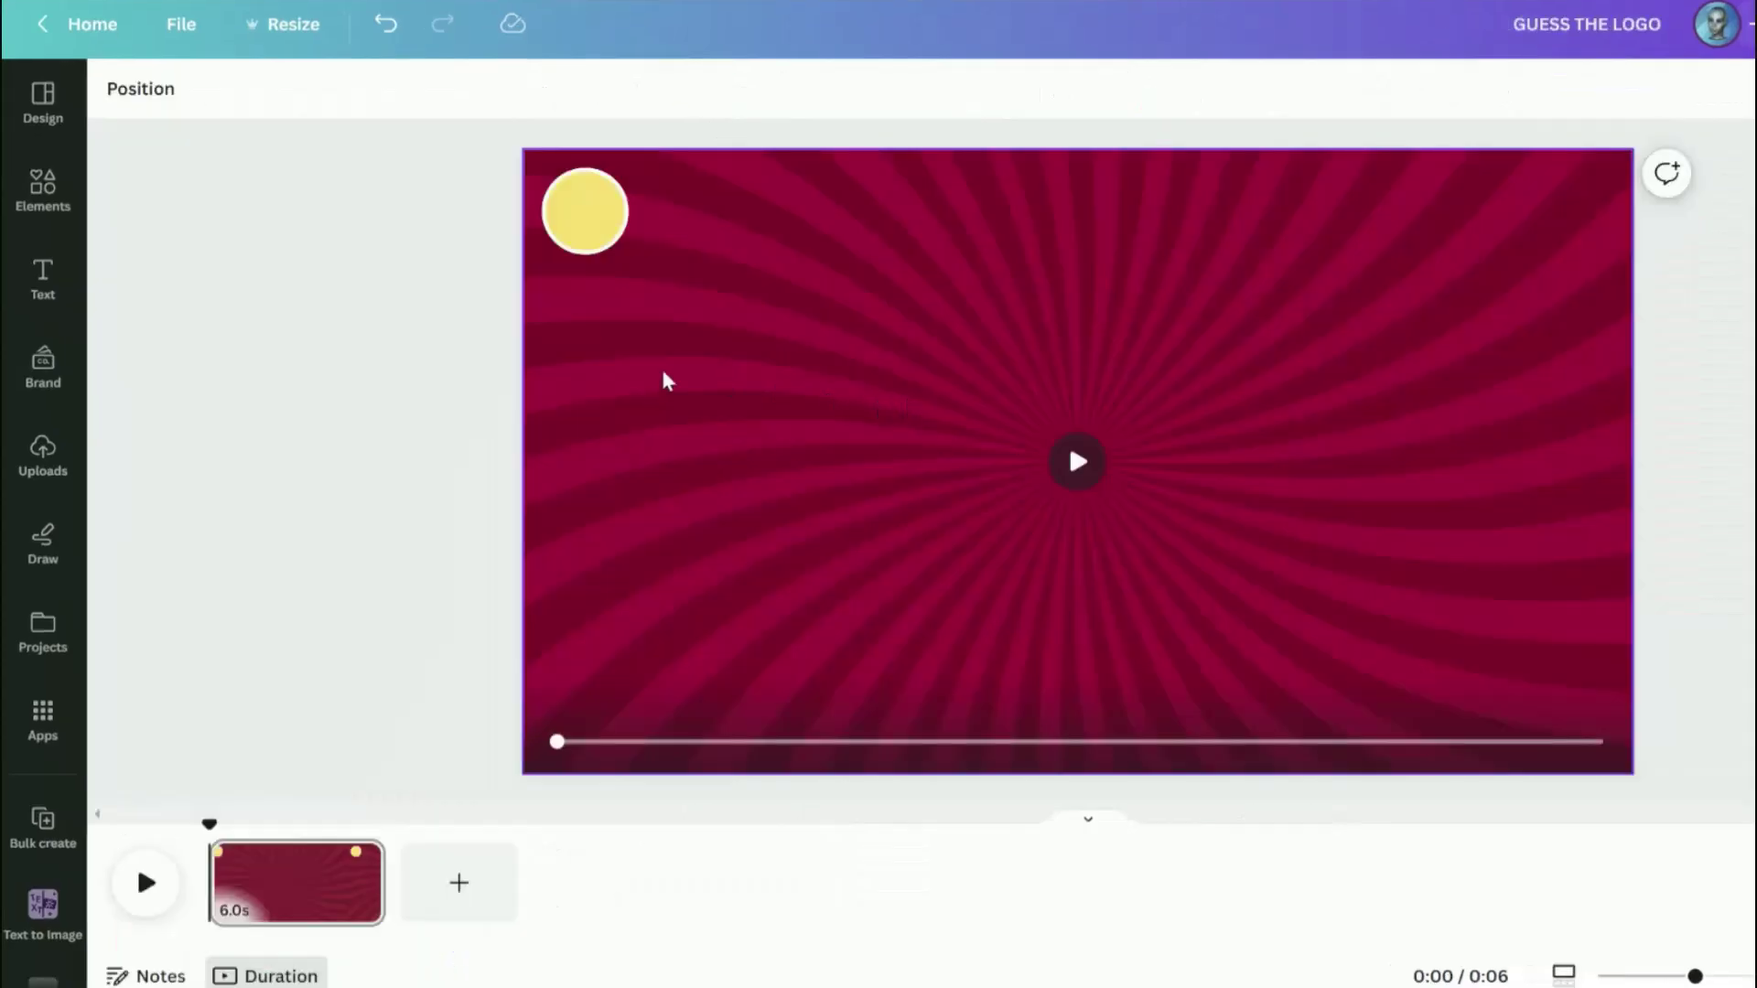
- Add a heading in the Komika Axis font that reads "GUESS THE LOGO"
left_click(11, 282)
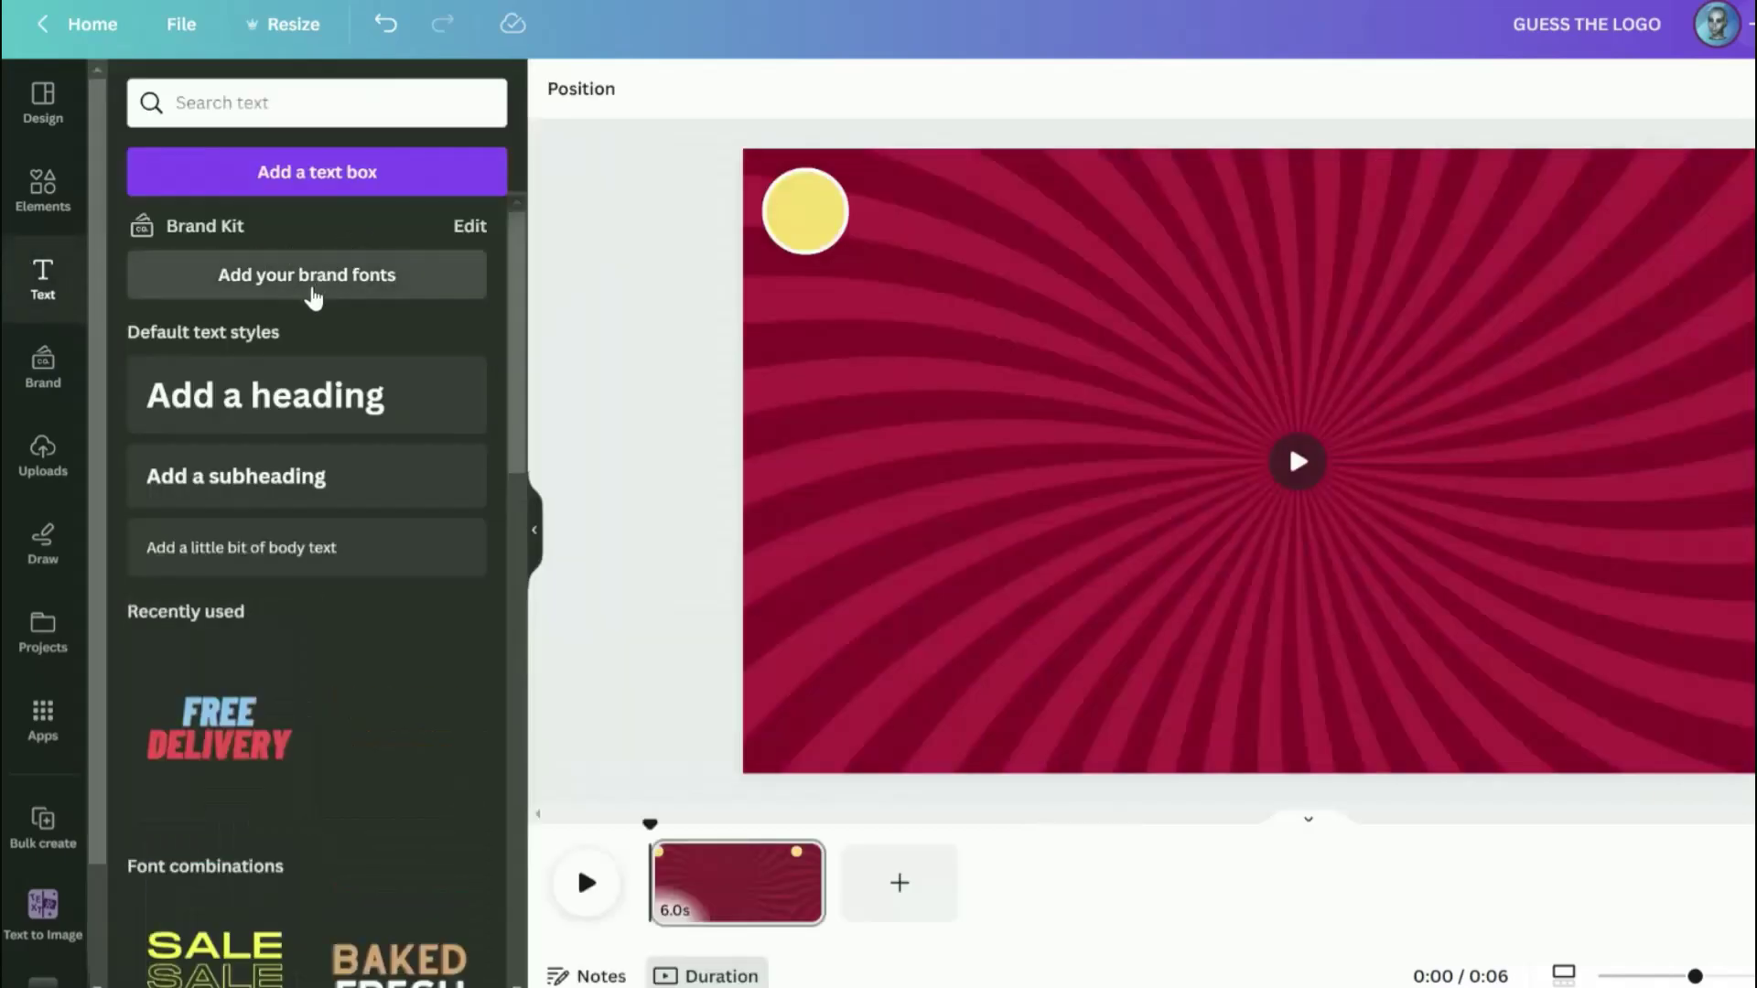
left_click(275, 392)
left_click(659, 92)
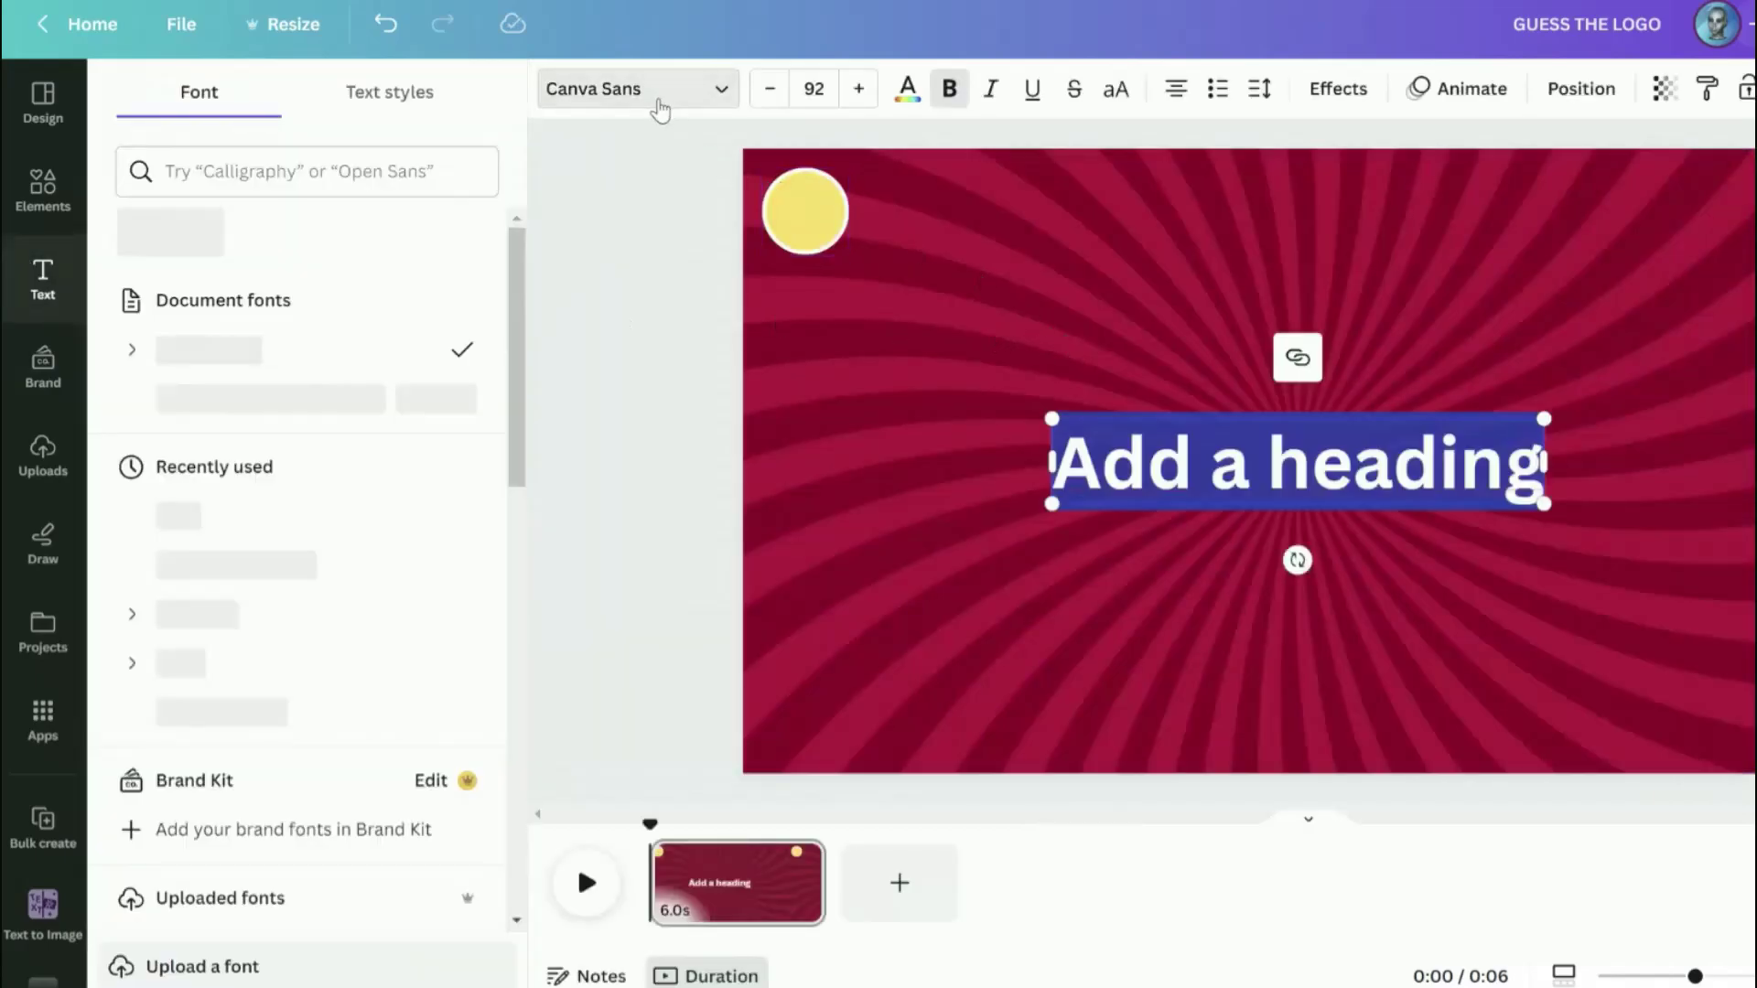
left_click(298, 781)
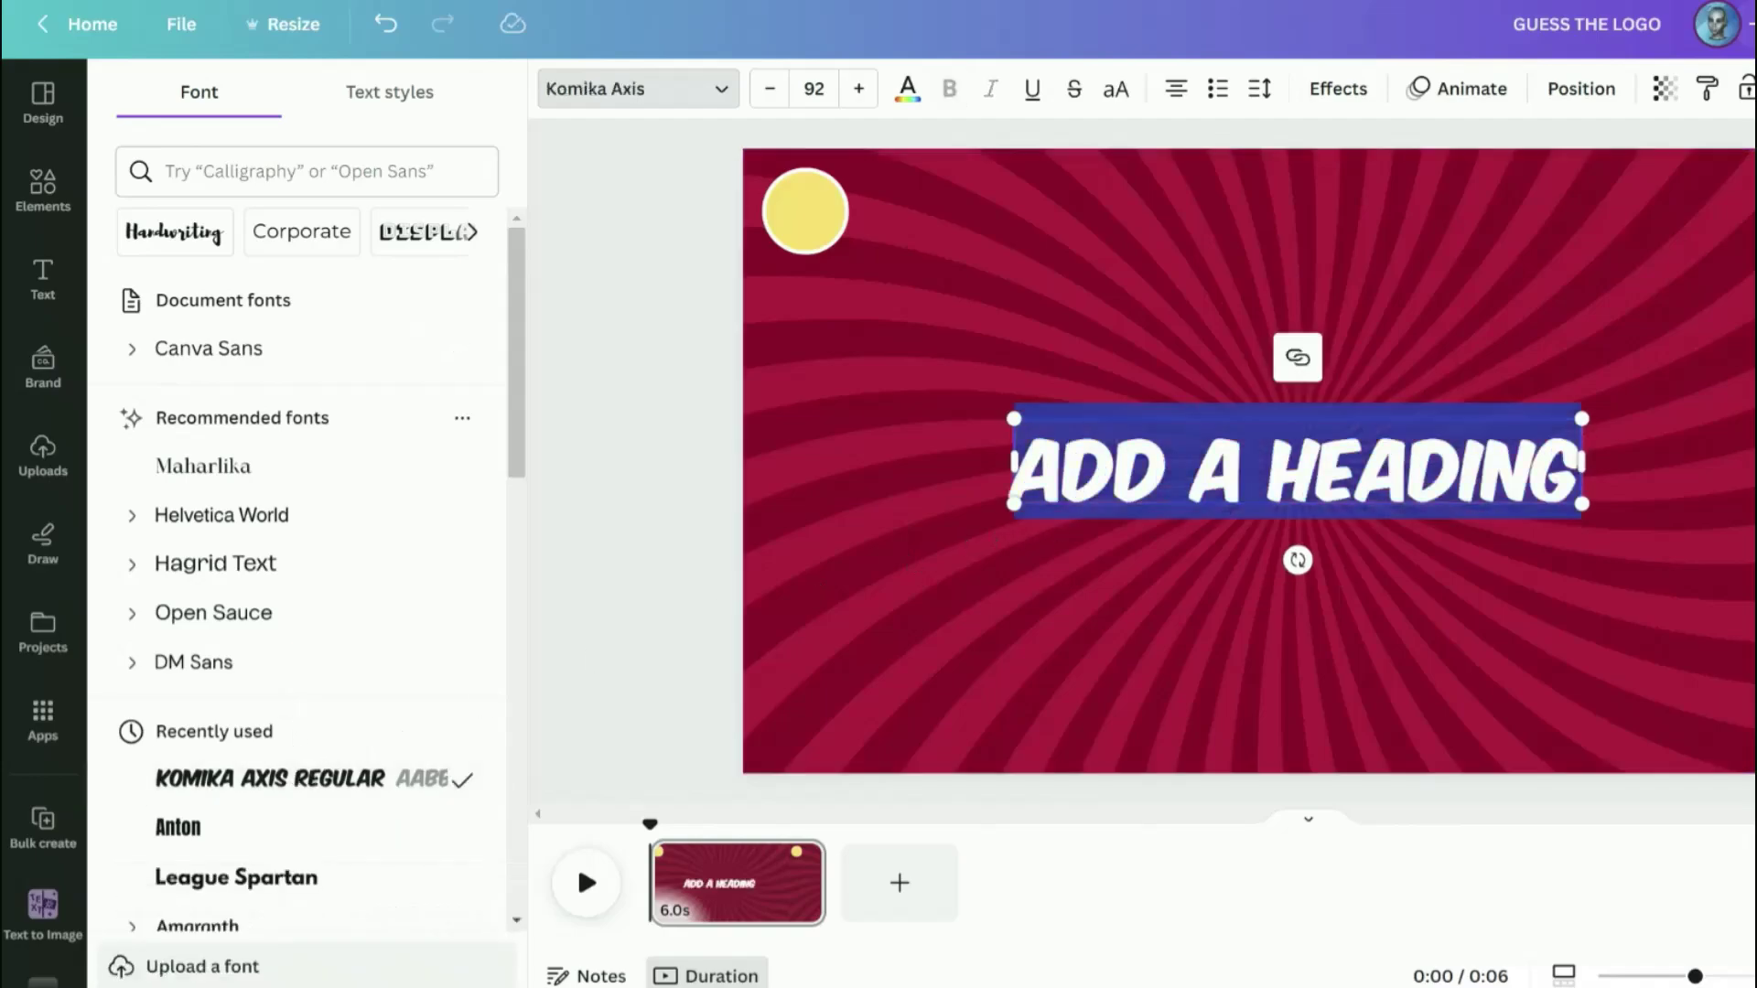
type("GUESS THE LOGO")
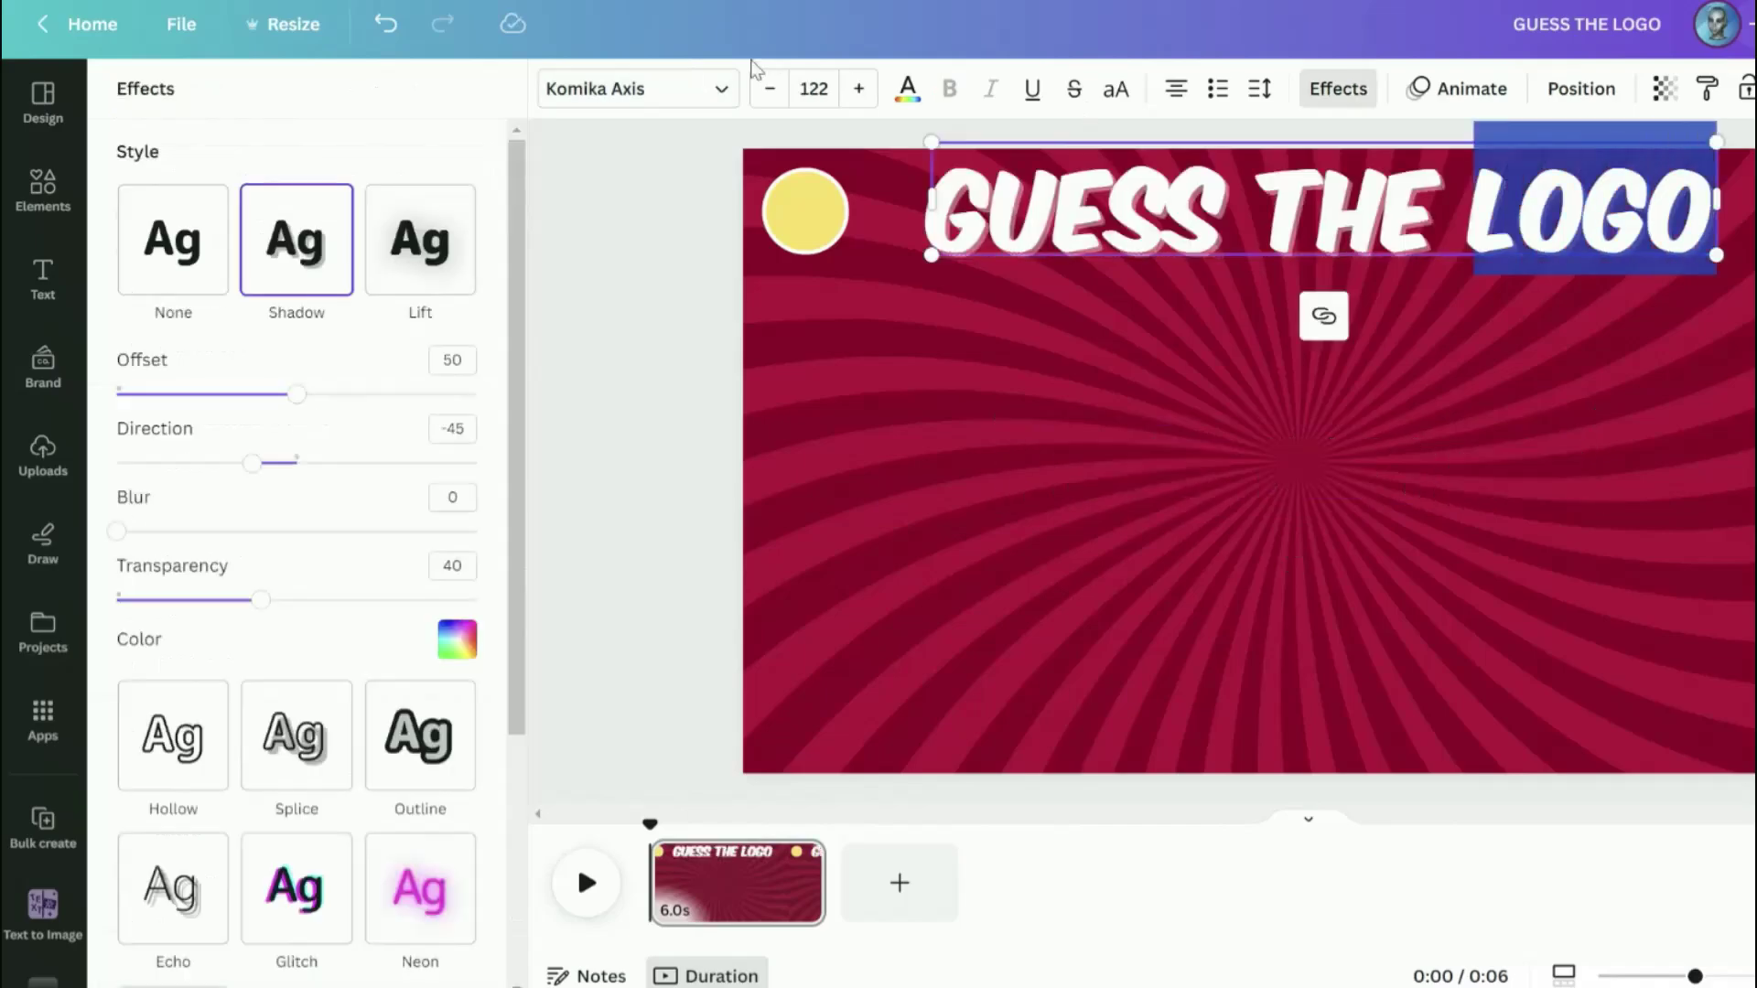
- Colour the word LOGO in the heading turquoise and give the whole heading a black Outline effect
left_click(908, 88)
left_click(289, 693)
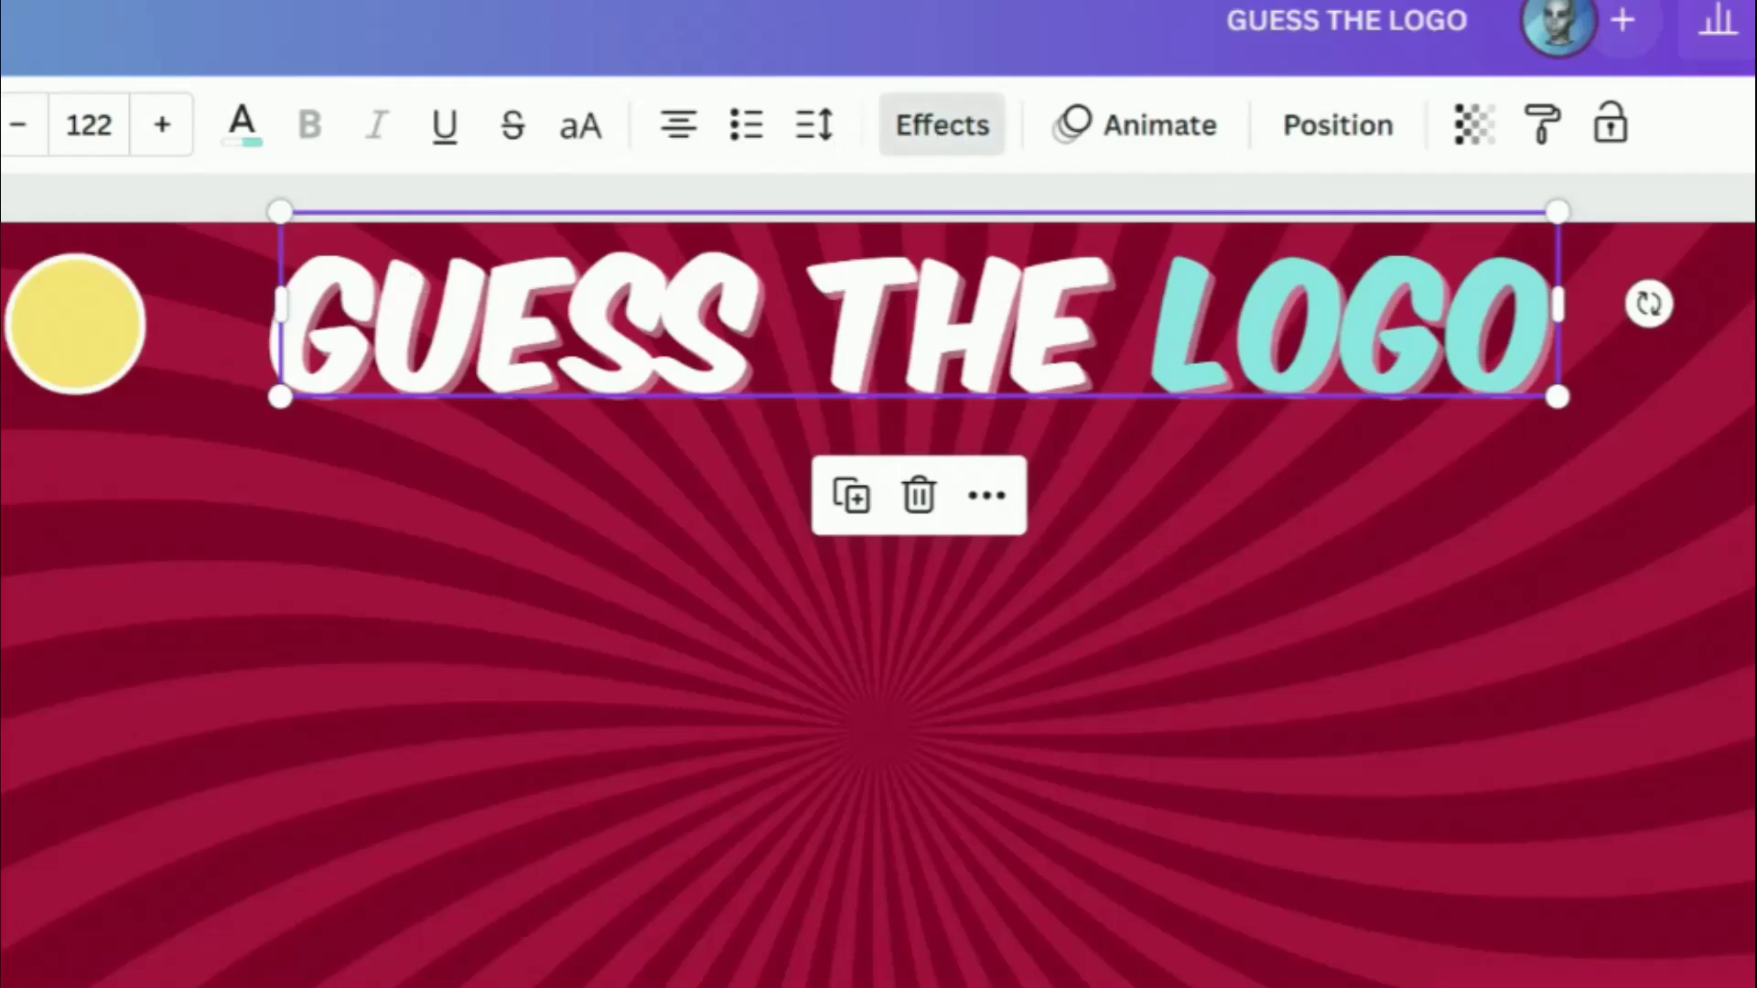
left_click(420, 734)
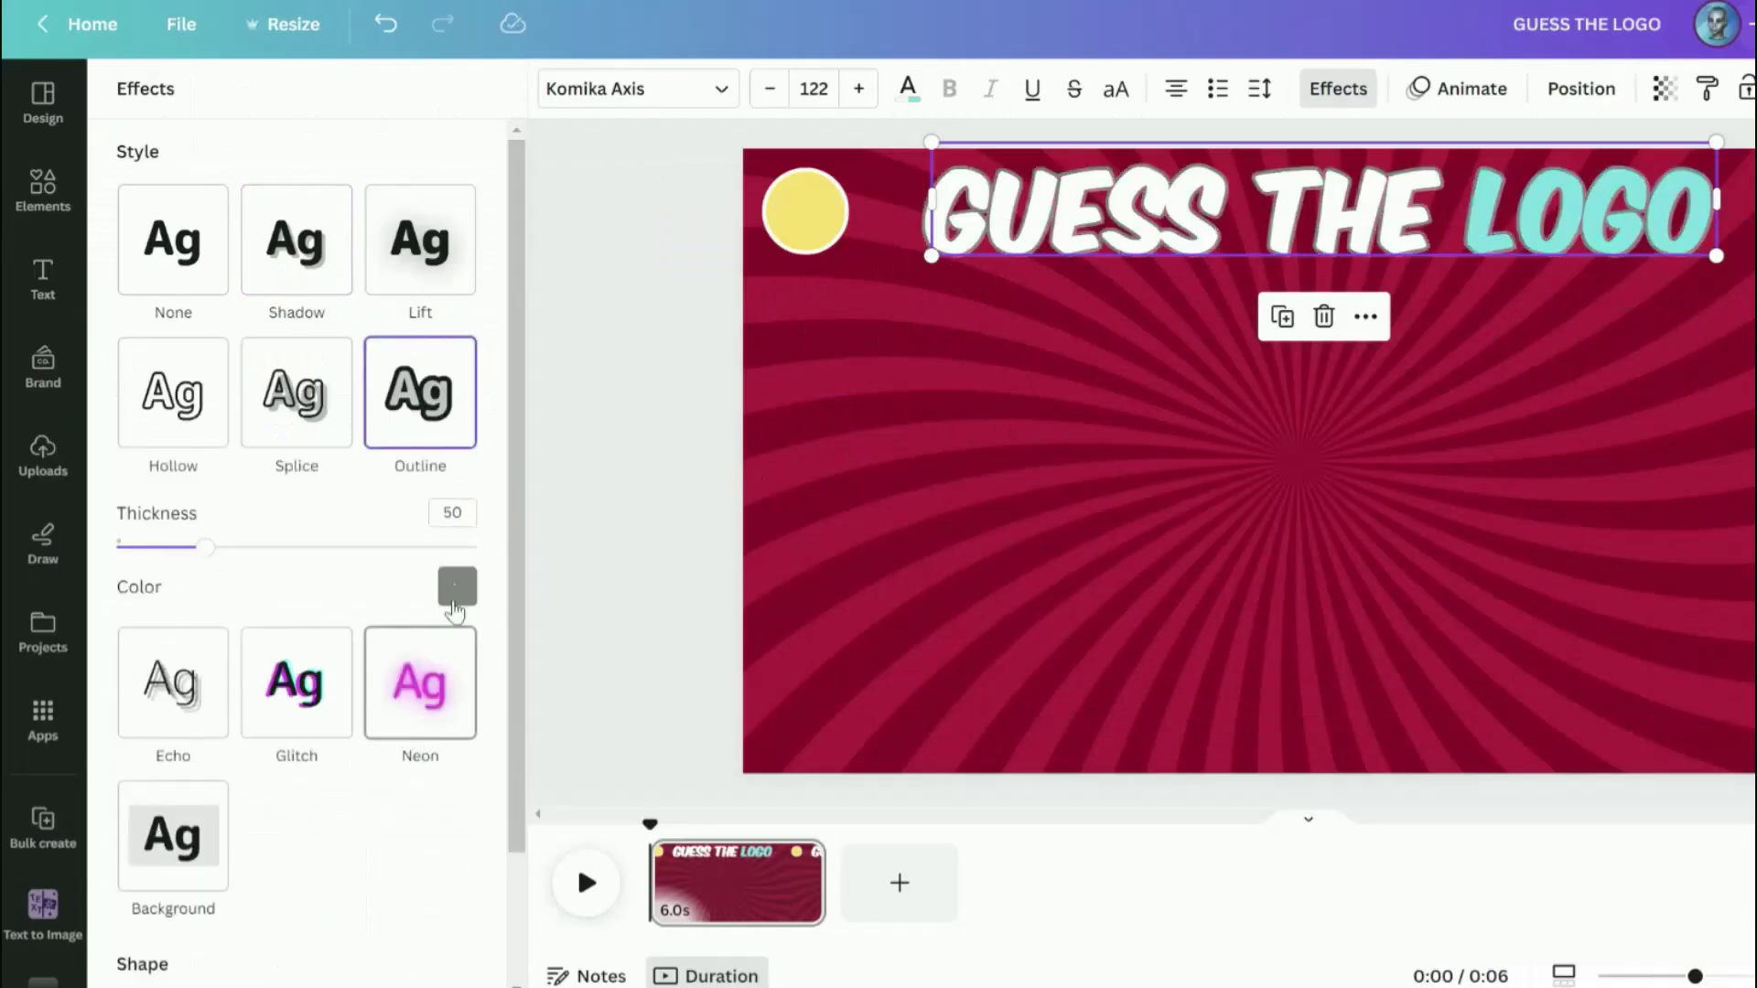
left_click(453, 602)
left_click(138, 521)
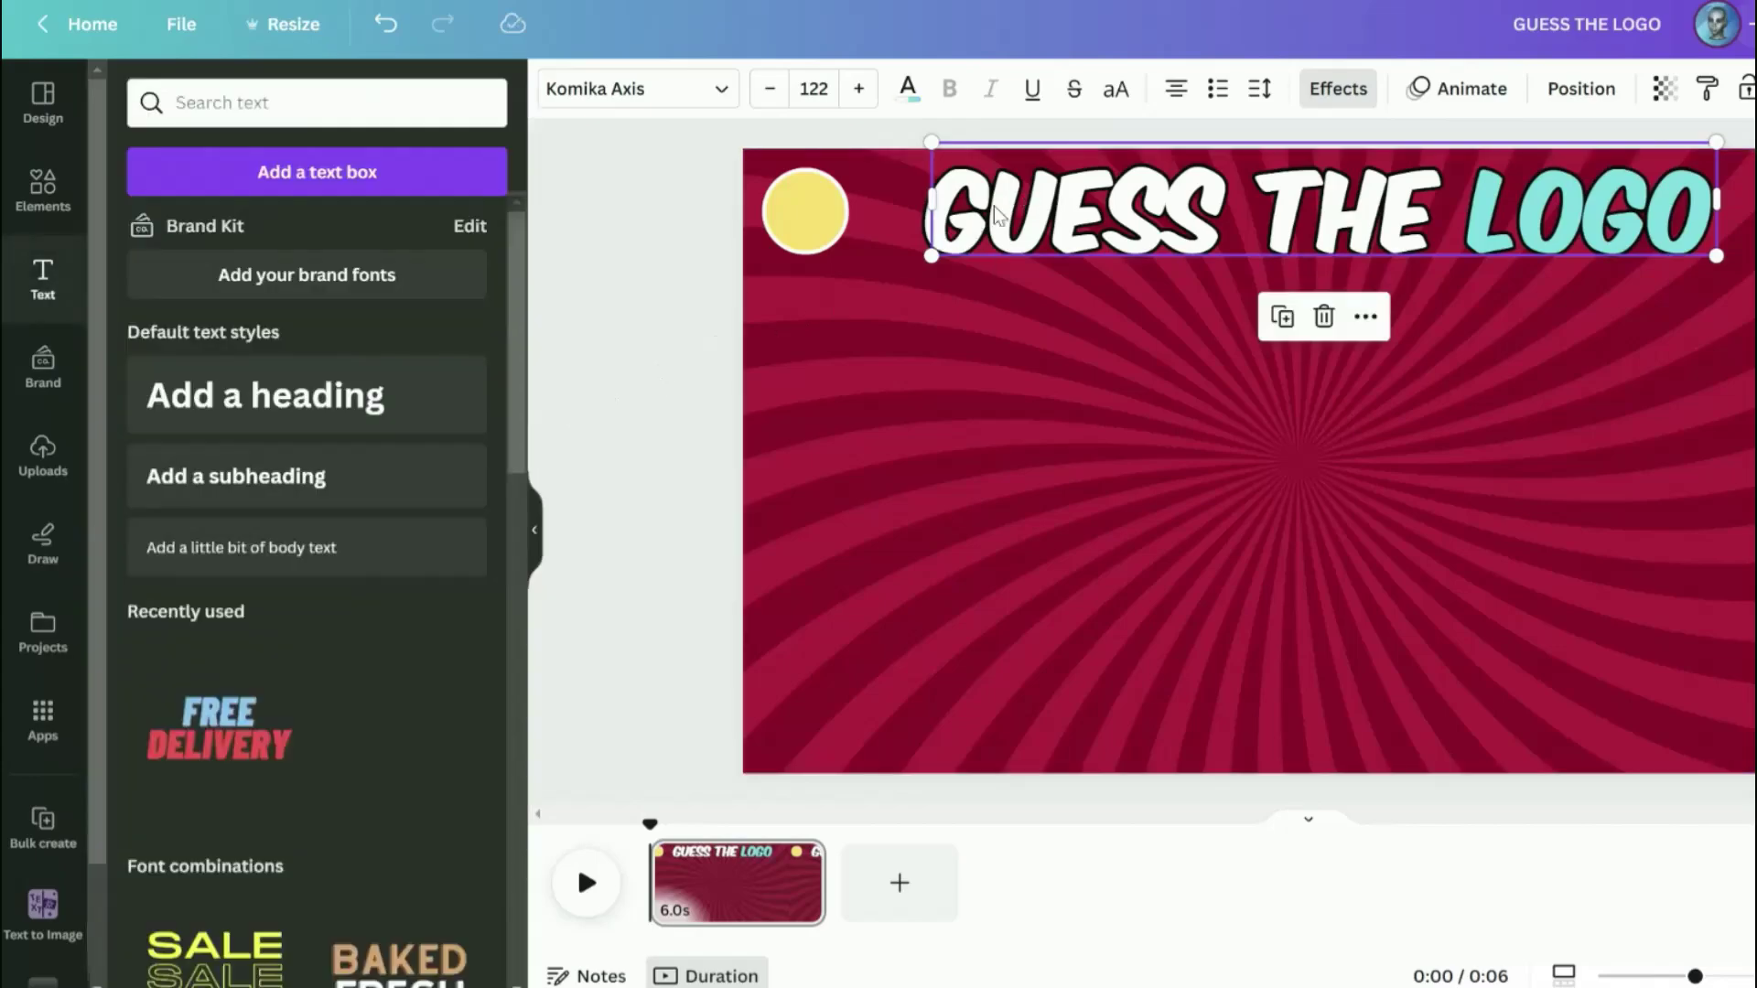
- Duplicate the heading, replace the copy's text with "1" and place it inside the yellow circle
key("ctrl+d")
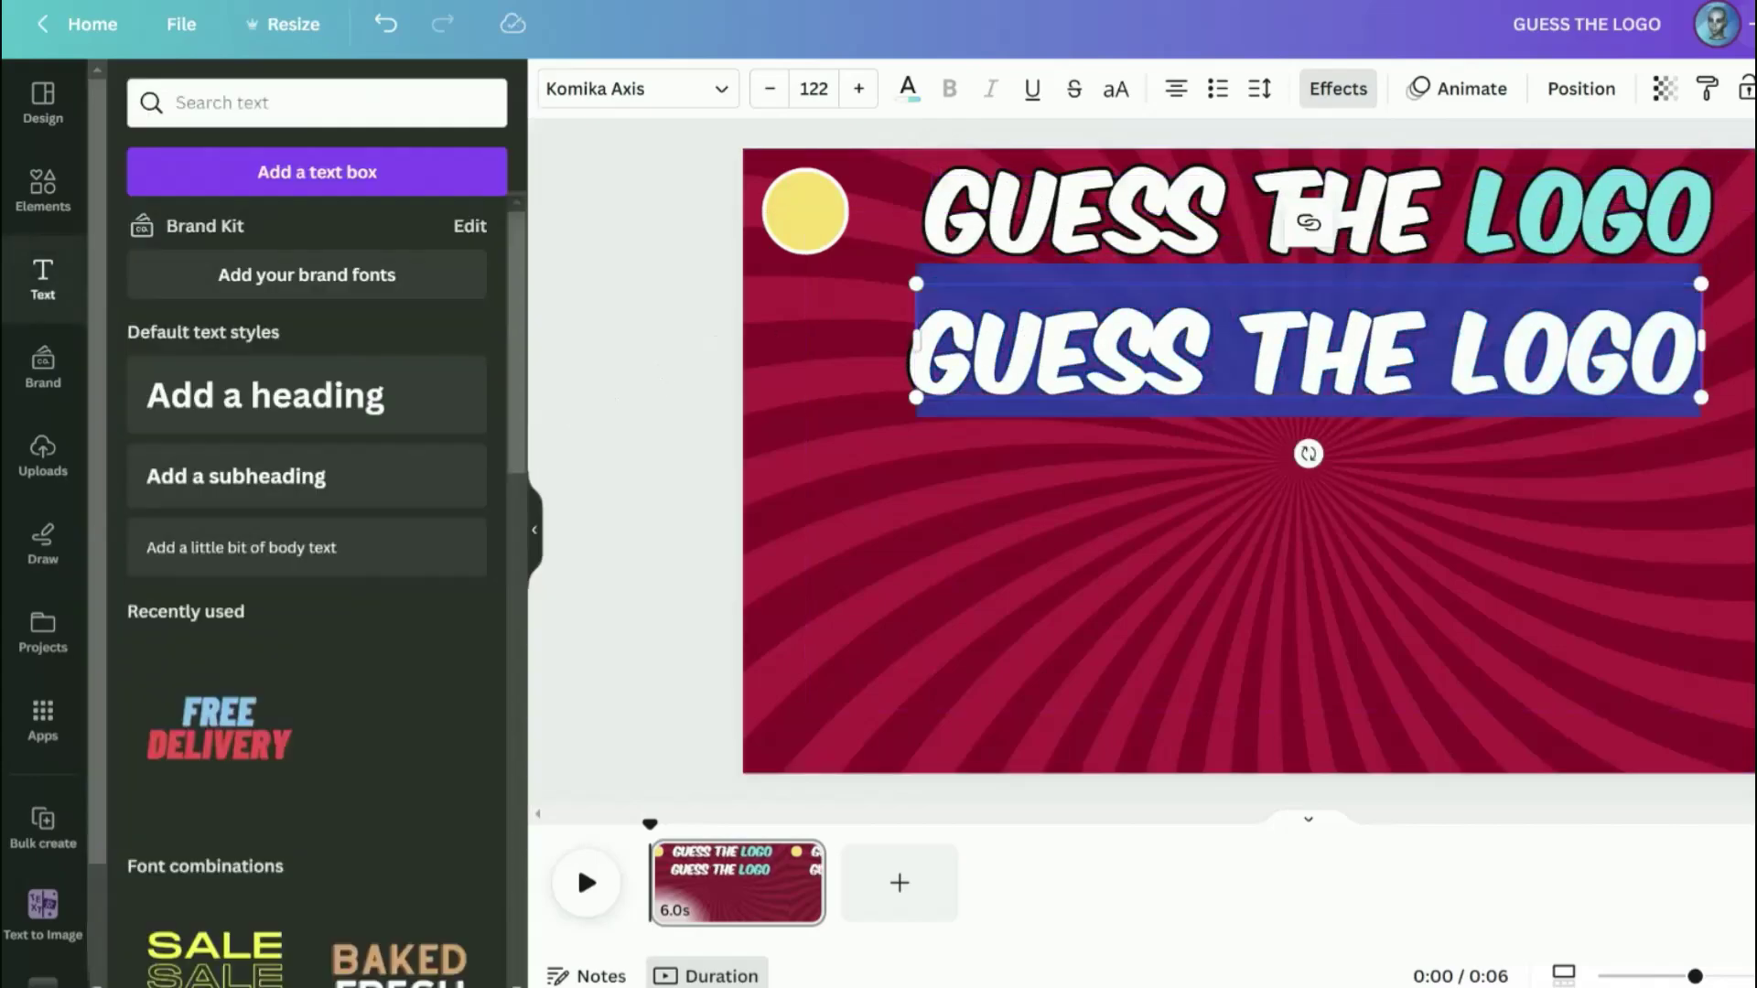
type("1")
left_click_drag(1126, 372, 823, 292)
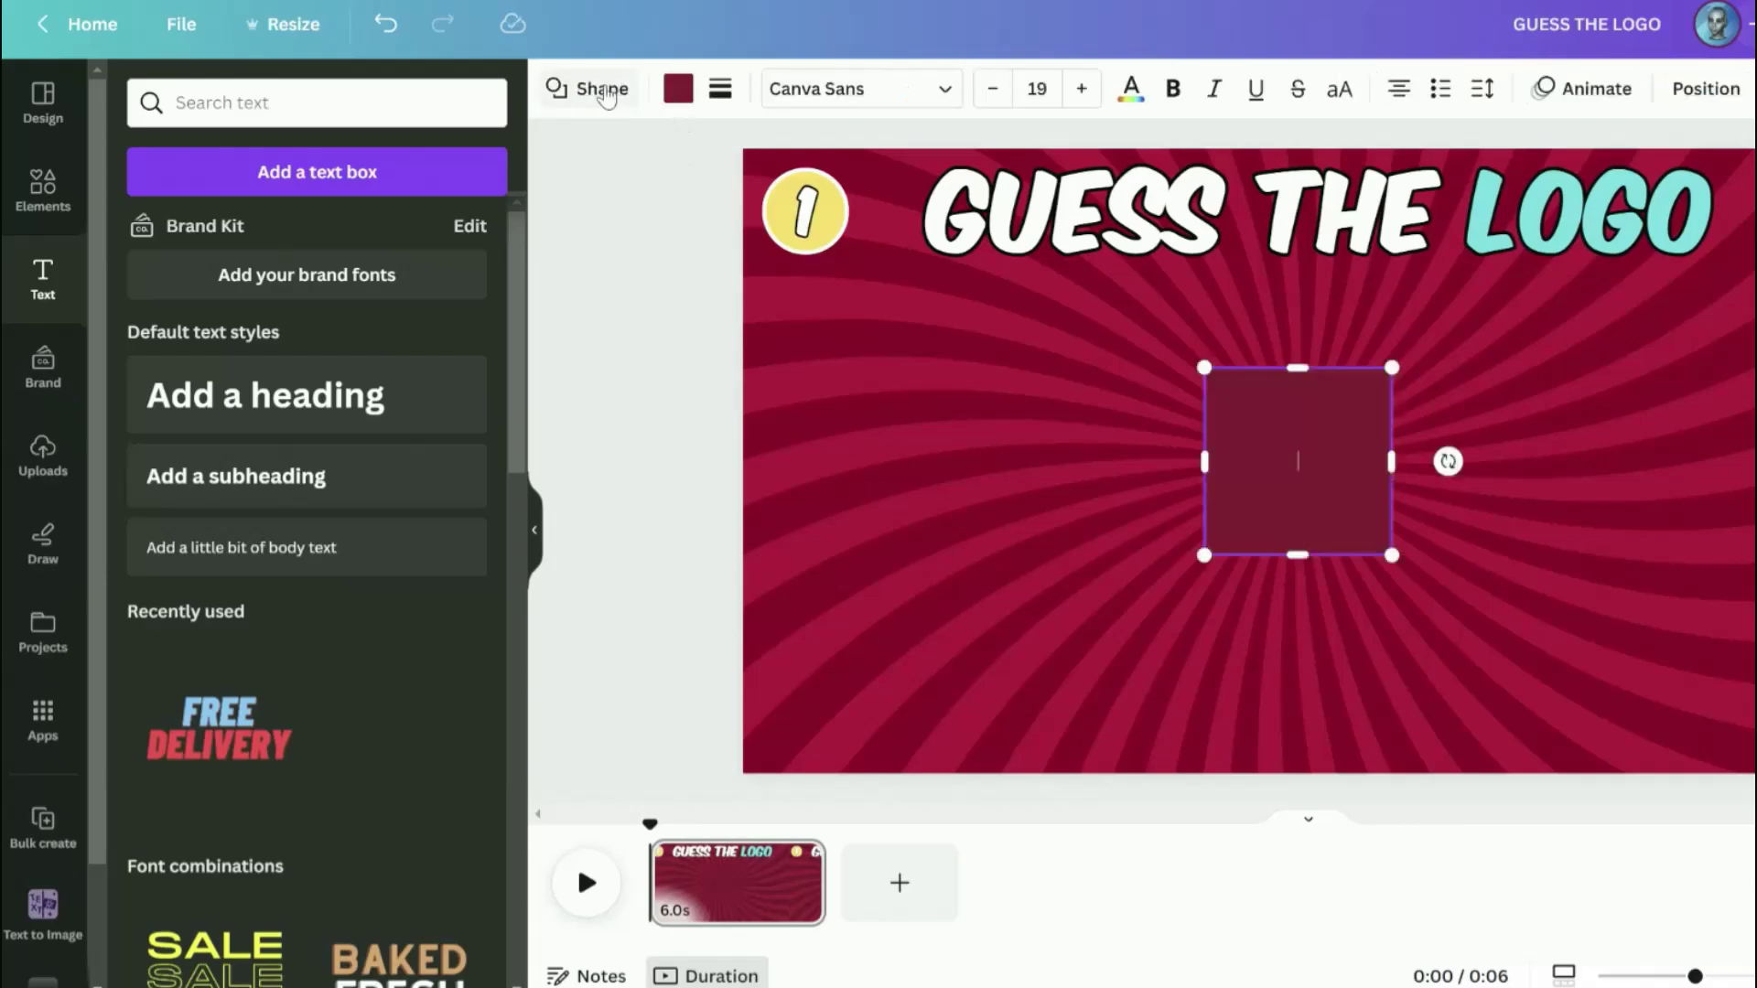
- Turn the dark red square into a light green rounded bar about 1,380 wide, flatten it and place it near the page's lower edge
left_click(588, 87)
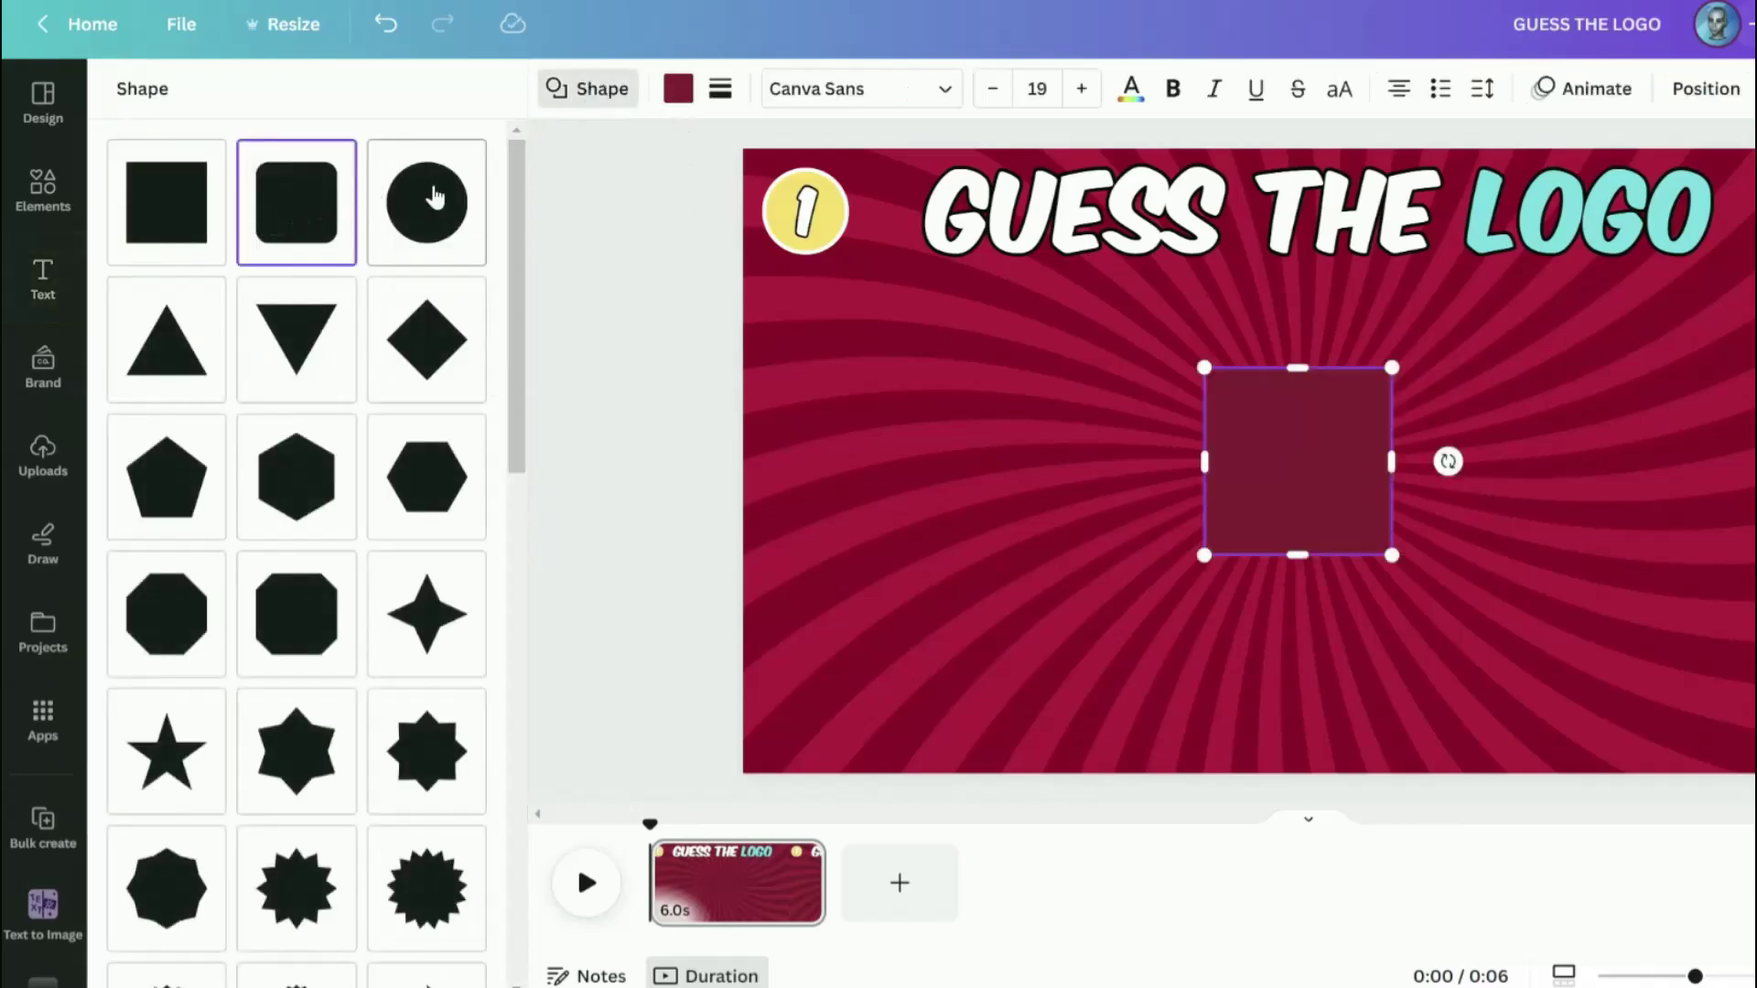
left_click(677, 89)
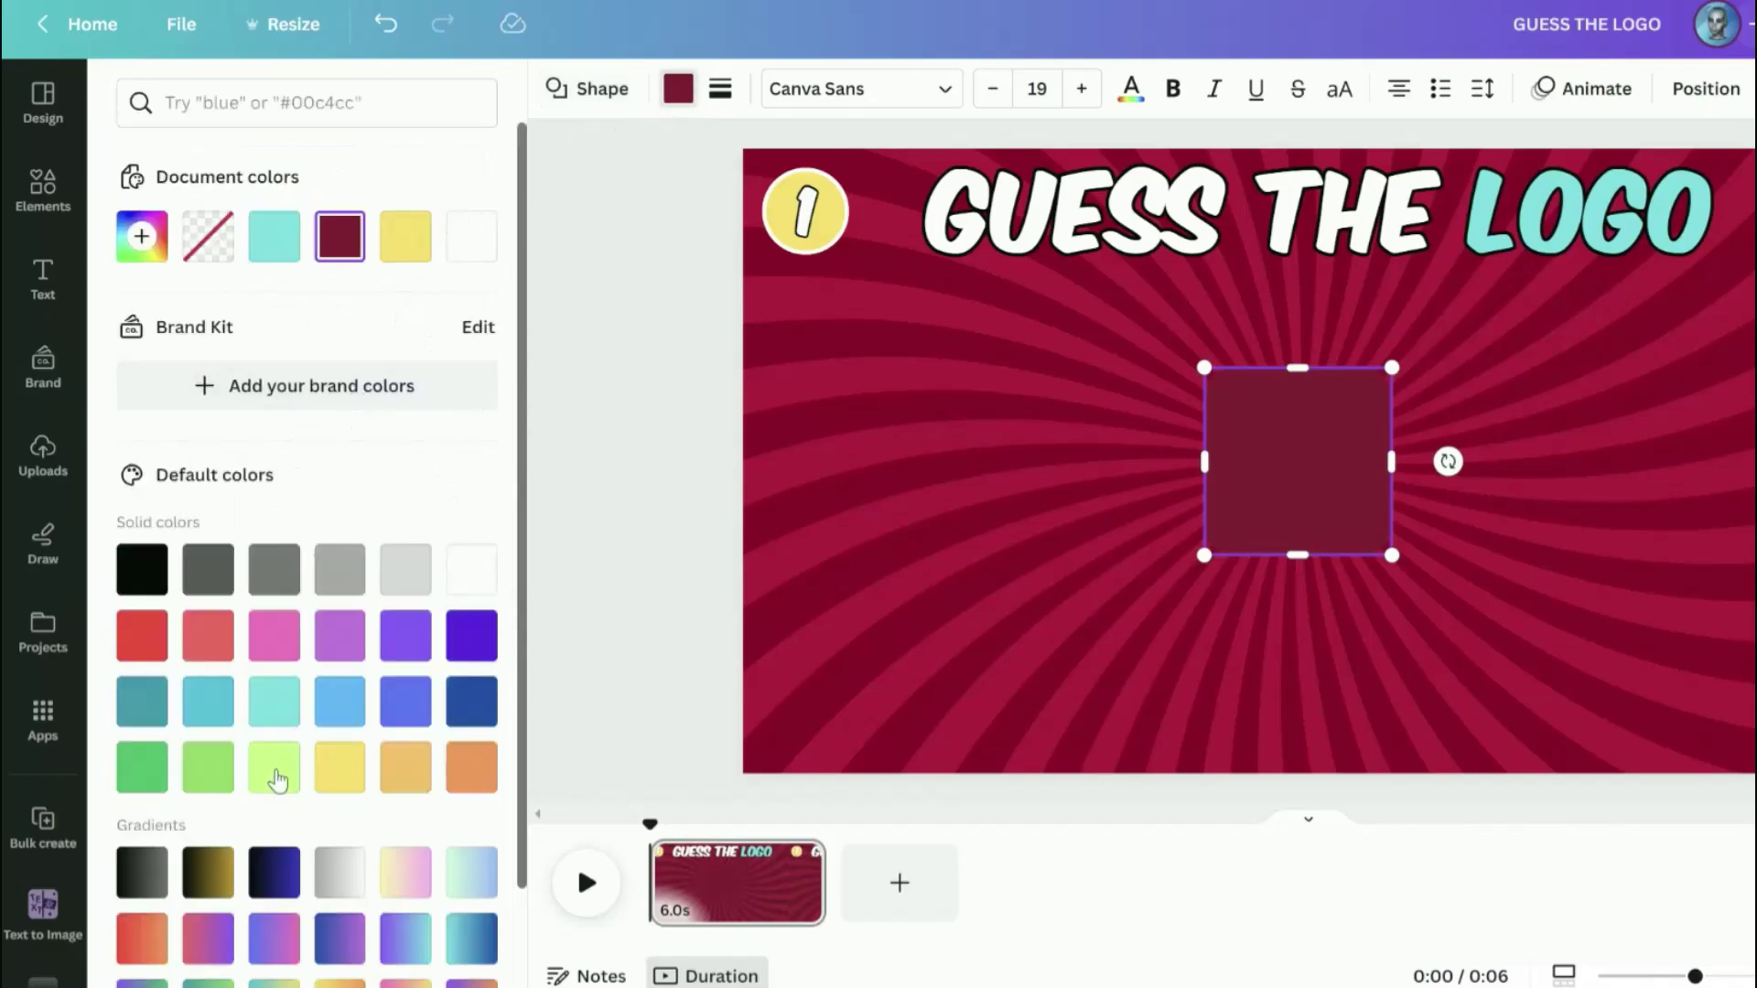
left_click(274, 770)
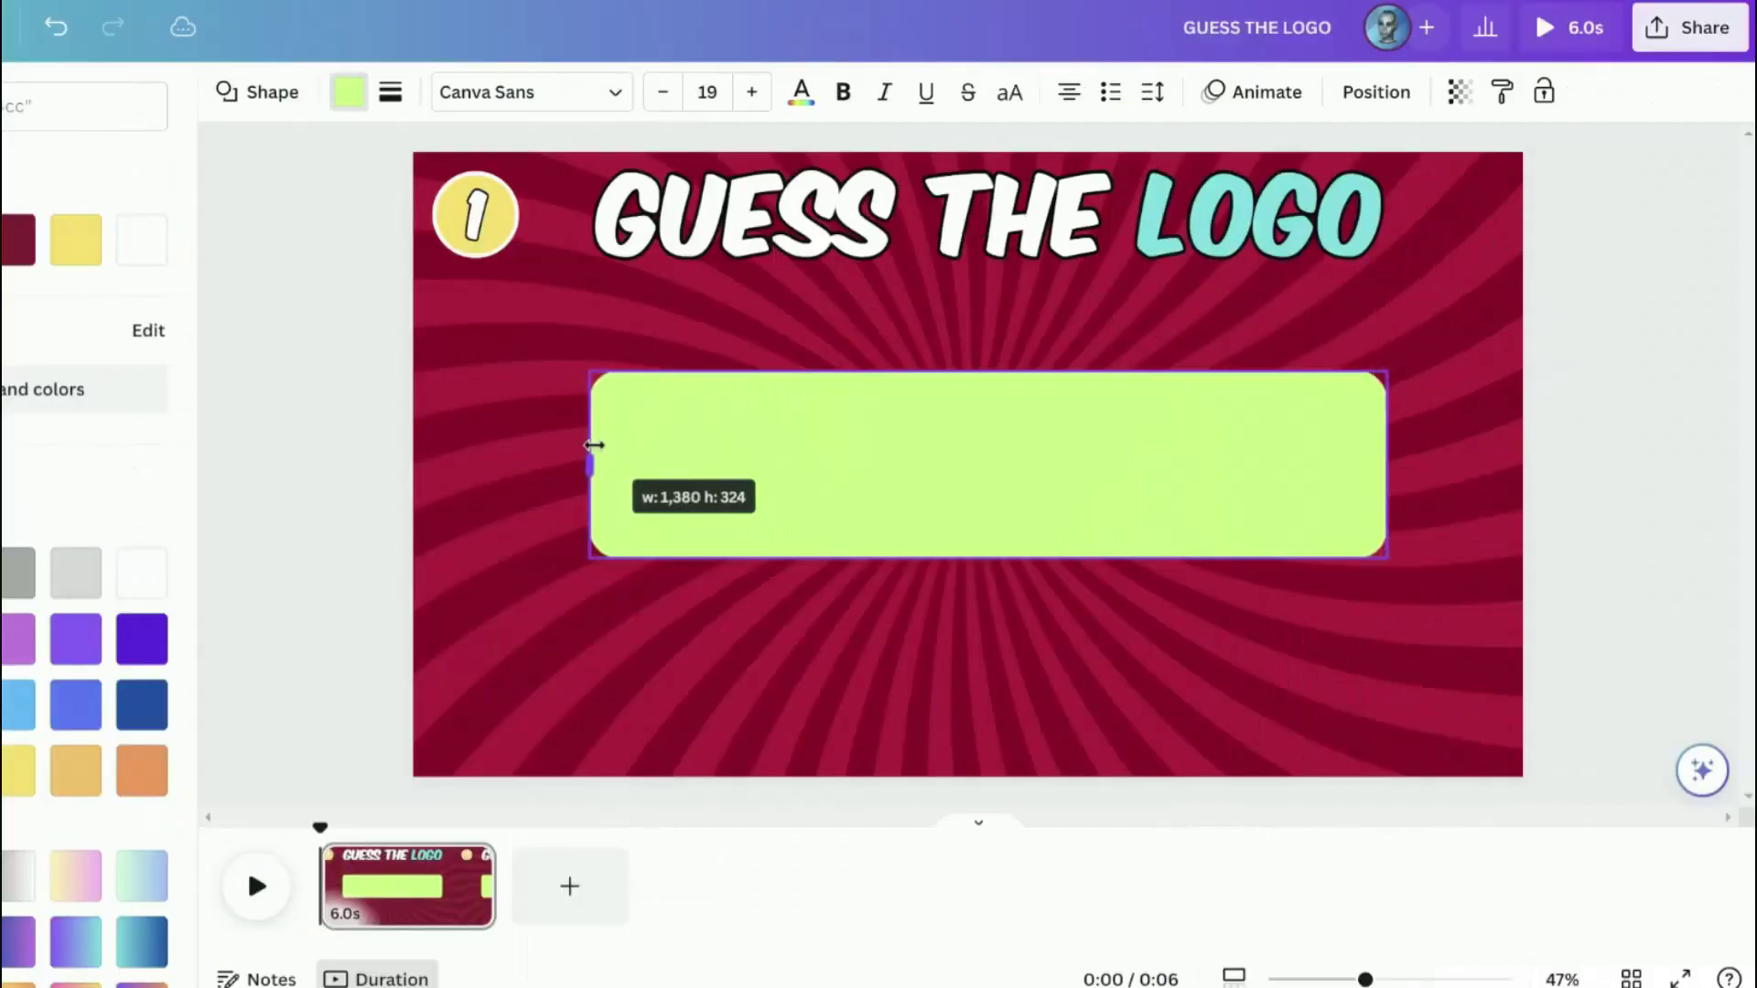
left_click_drag(594, 446, 600, 445)
left_click_drag(996, 371, 1019, 530)
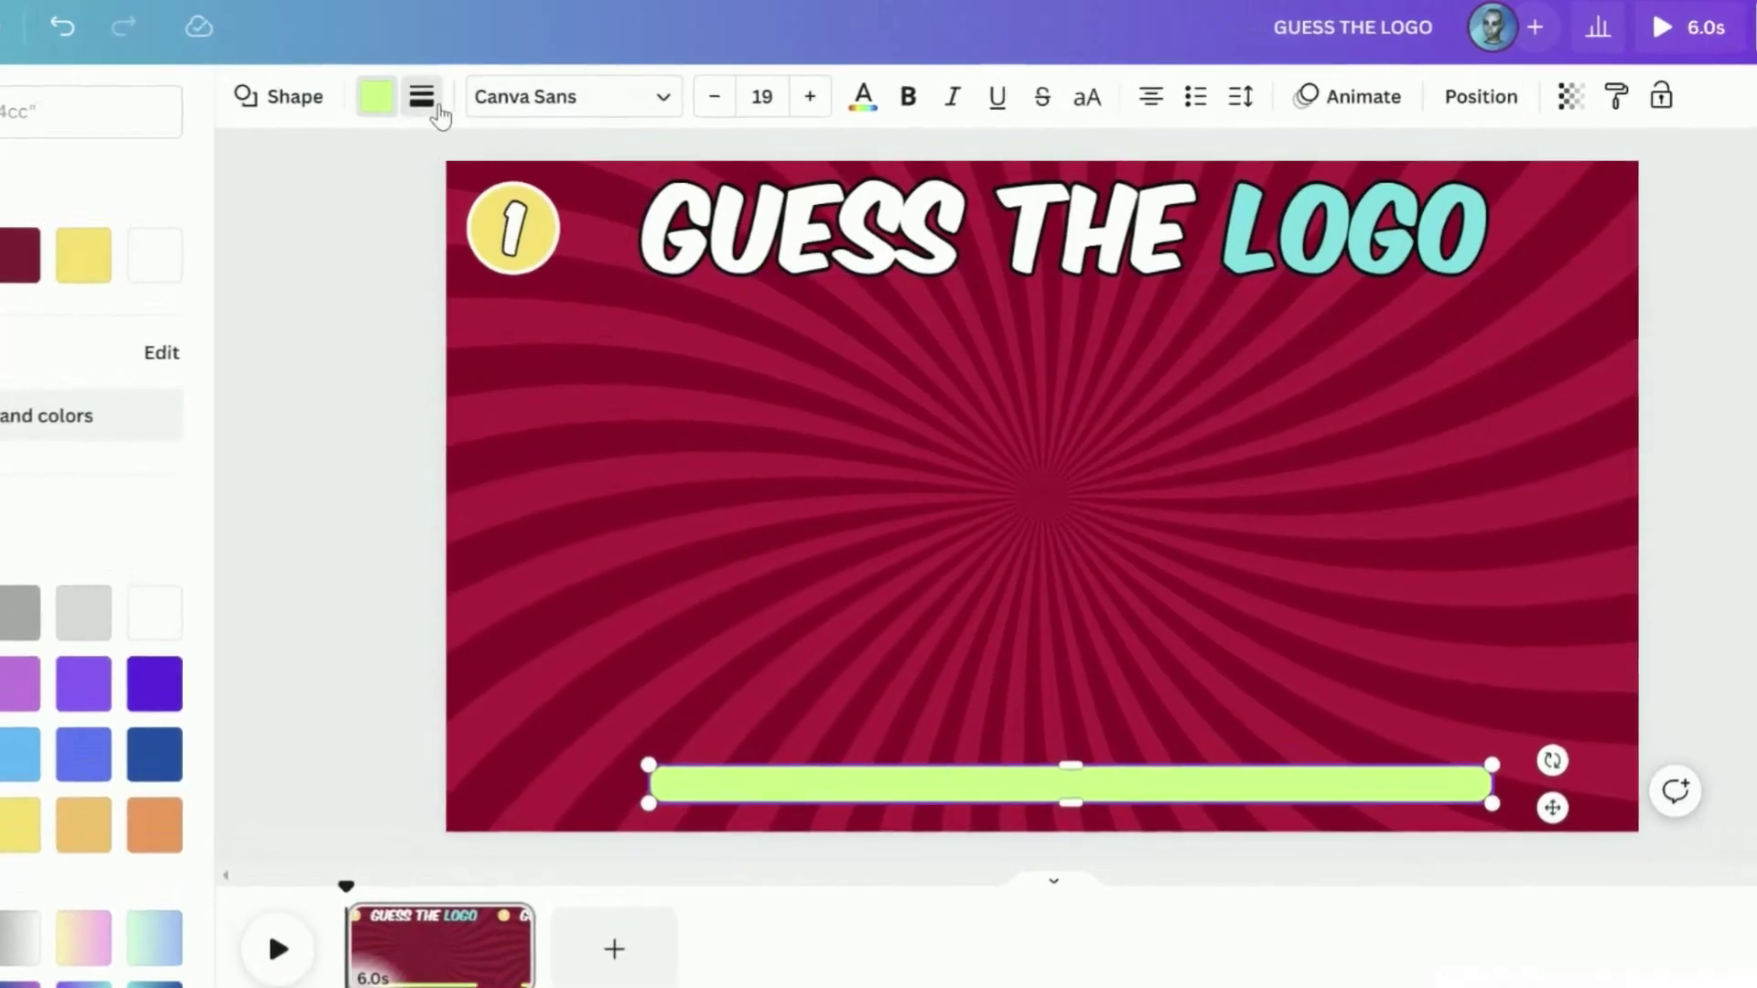
- Set the green bar's corner rounding to 100 and give it a thin solid white border
left_click(413, 91)
left_click_drag(413, 318, 904, 363)
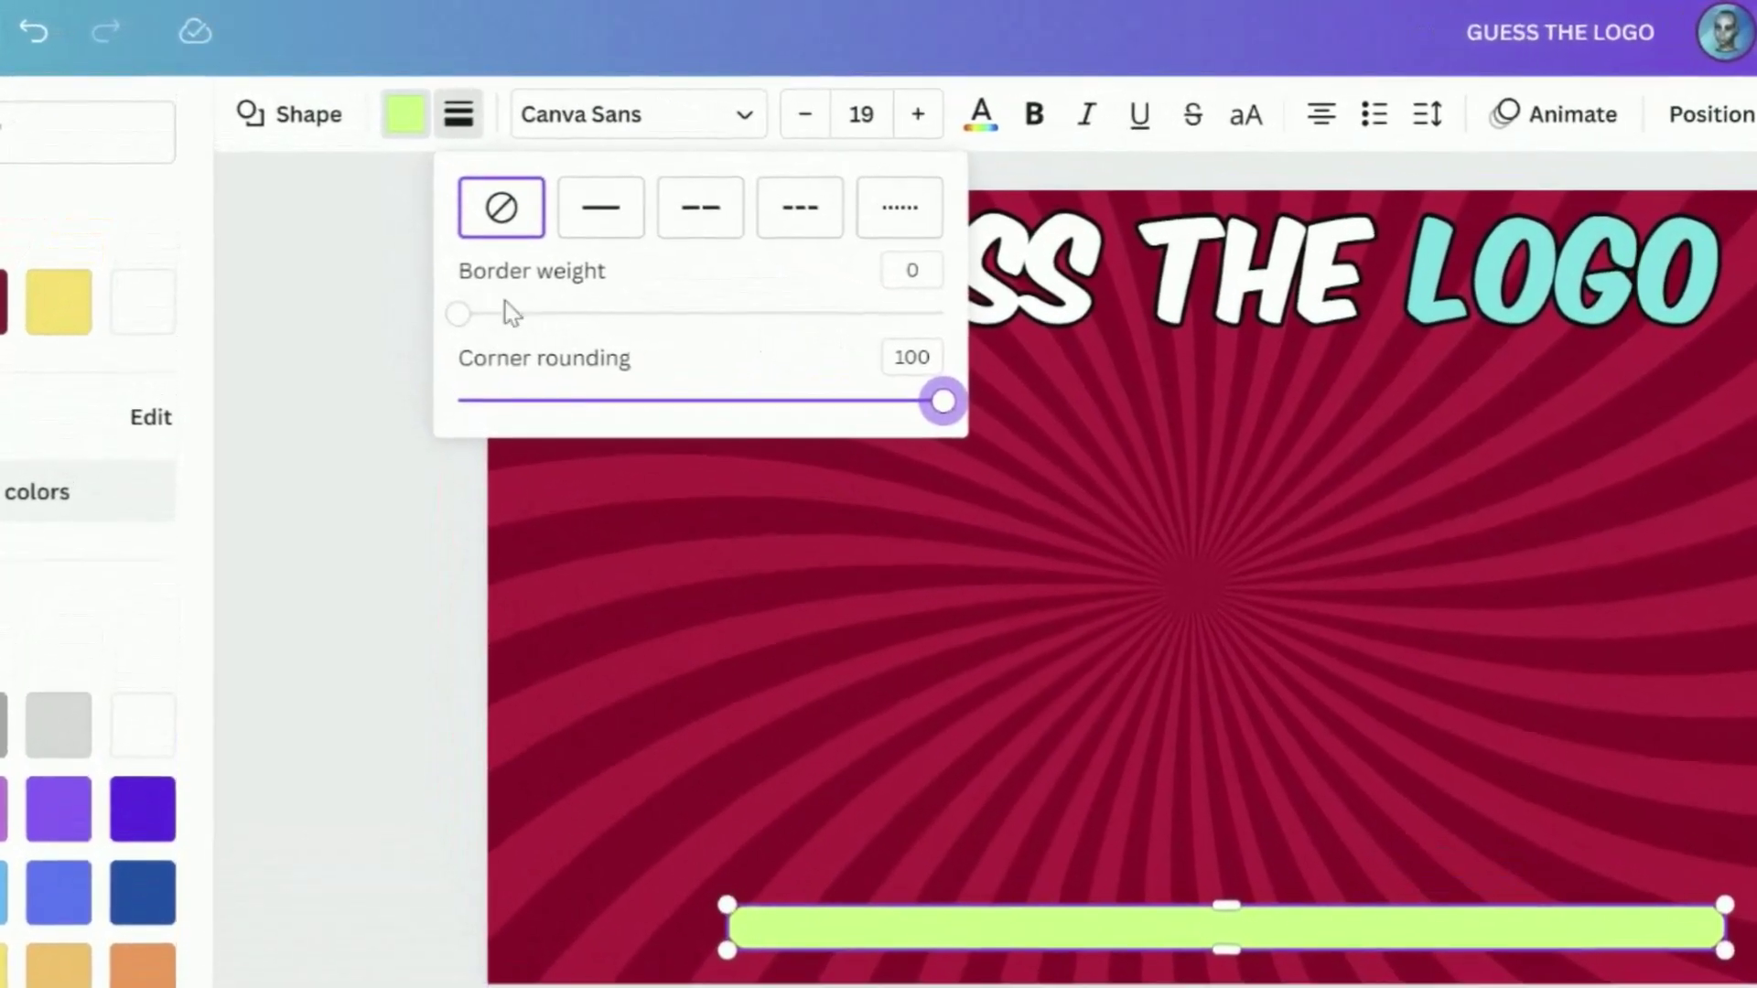
left_click_drag(448, 301, 485, 301)
left_click(296, 168)
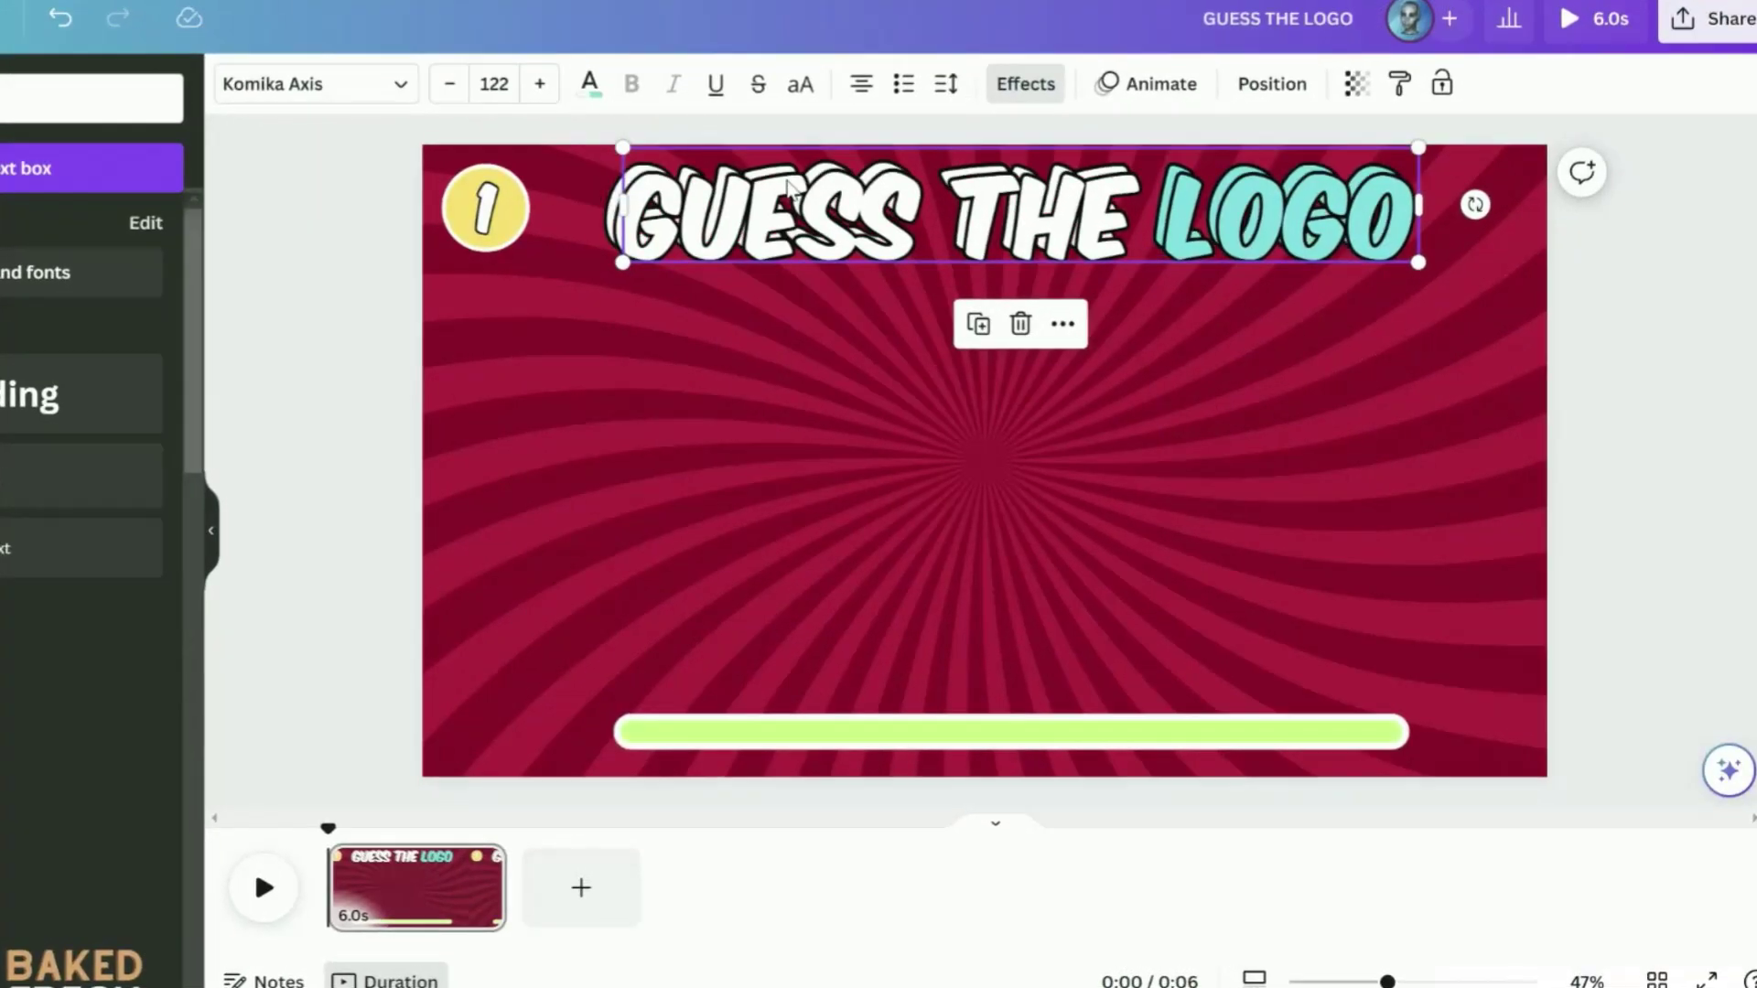
key("ctrl+d")
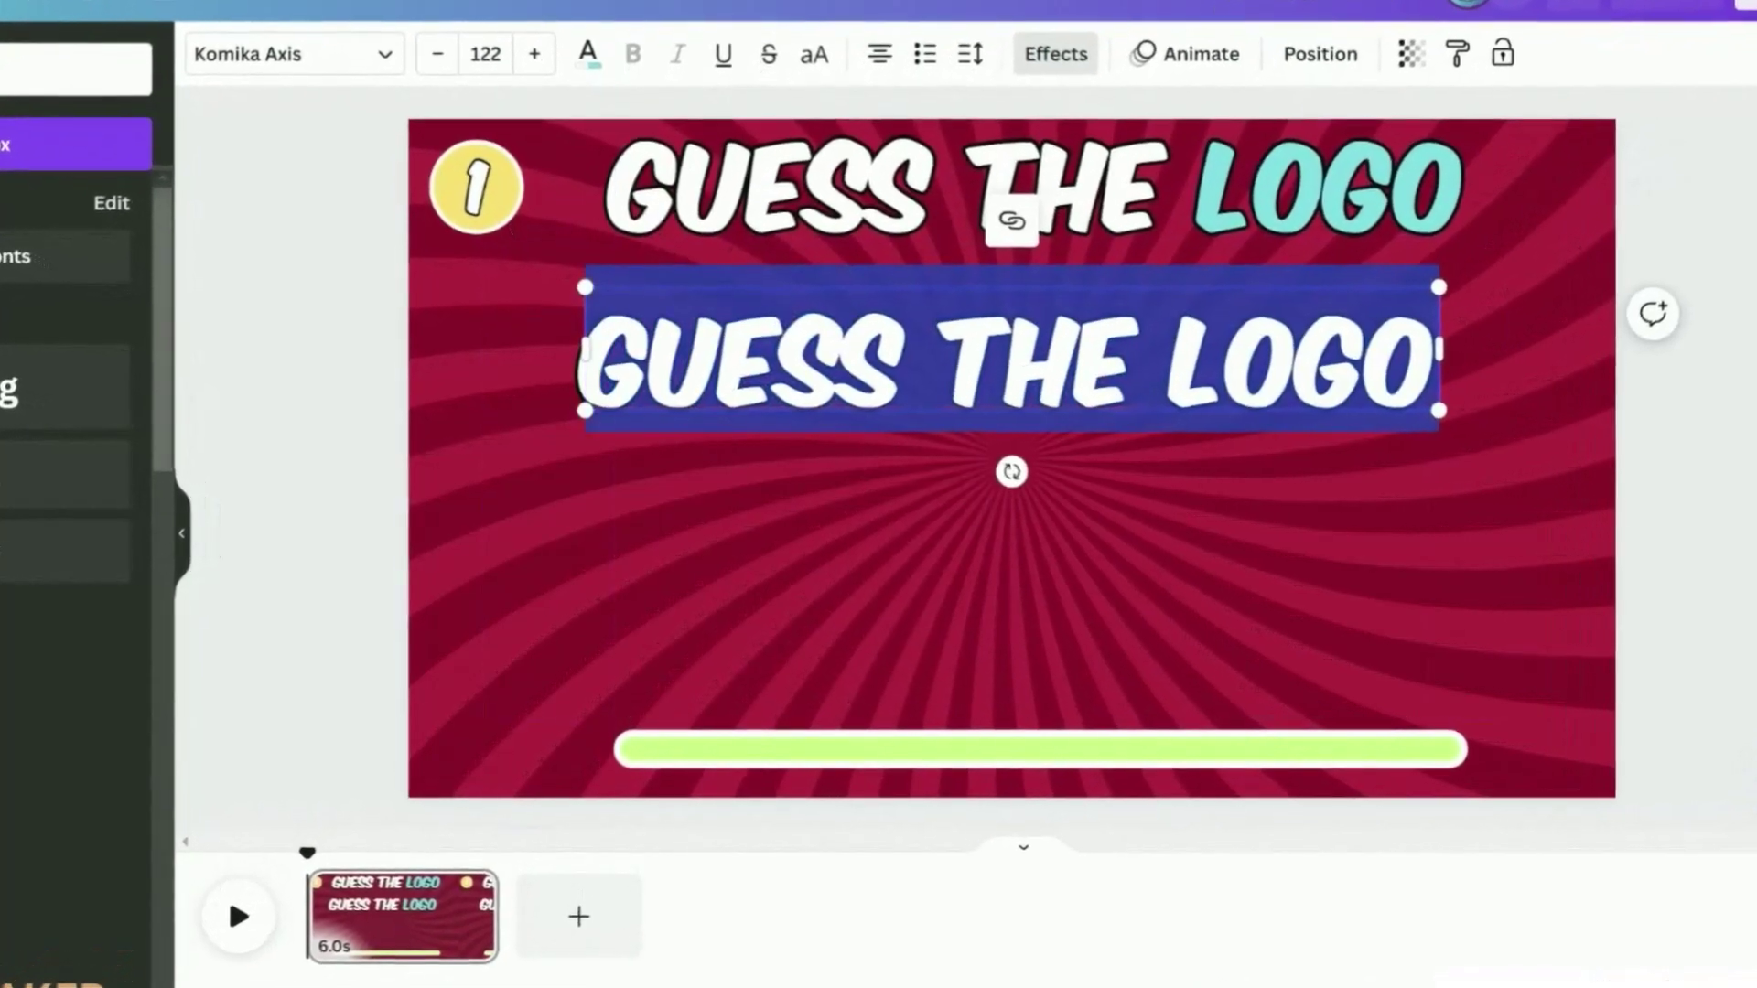
type("@AI CONQUERING")
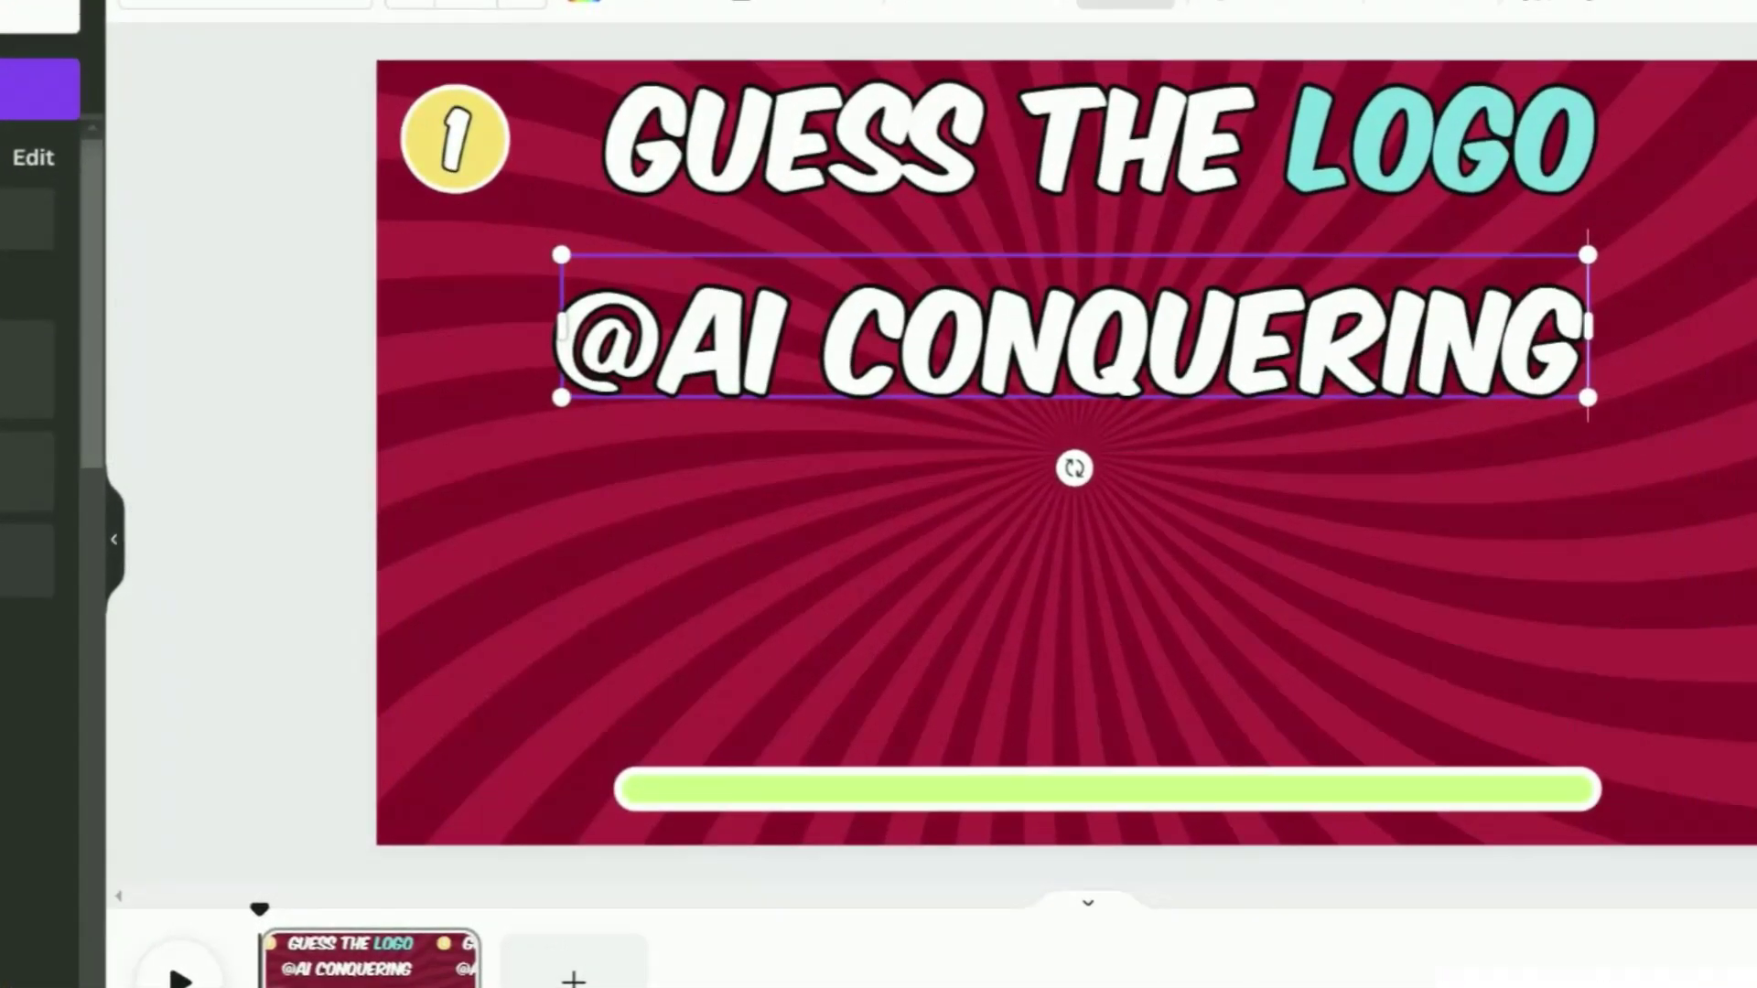
left_click_drag(1074, 469, 1269, 260)
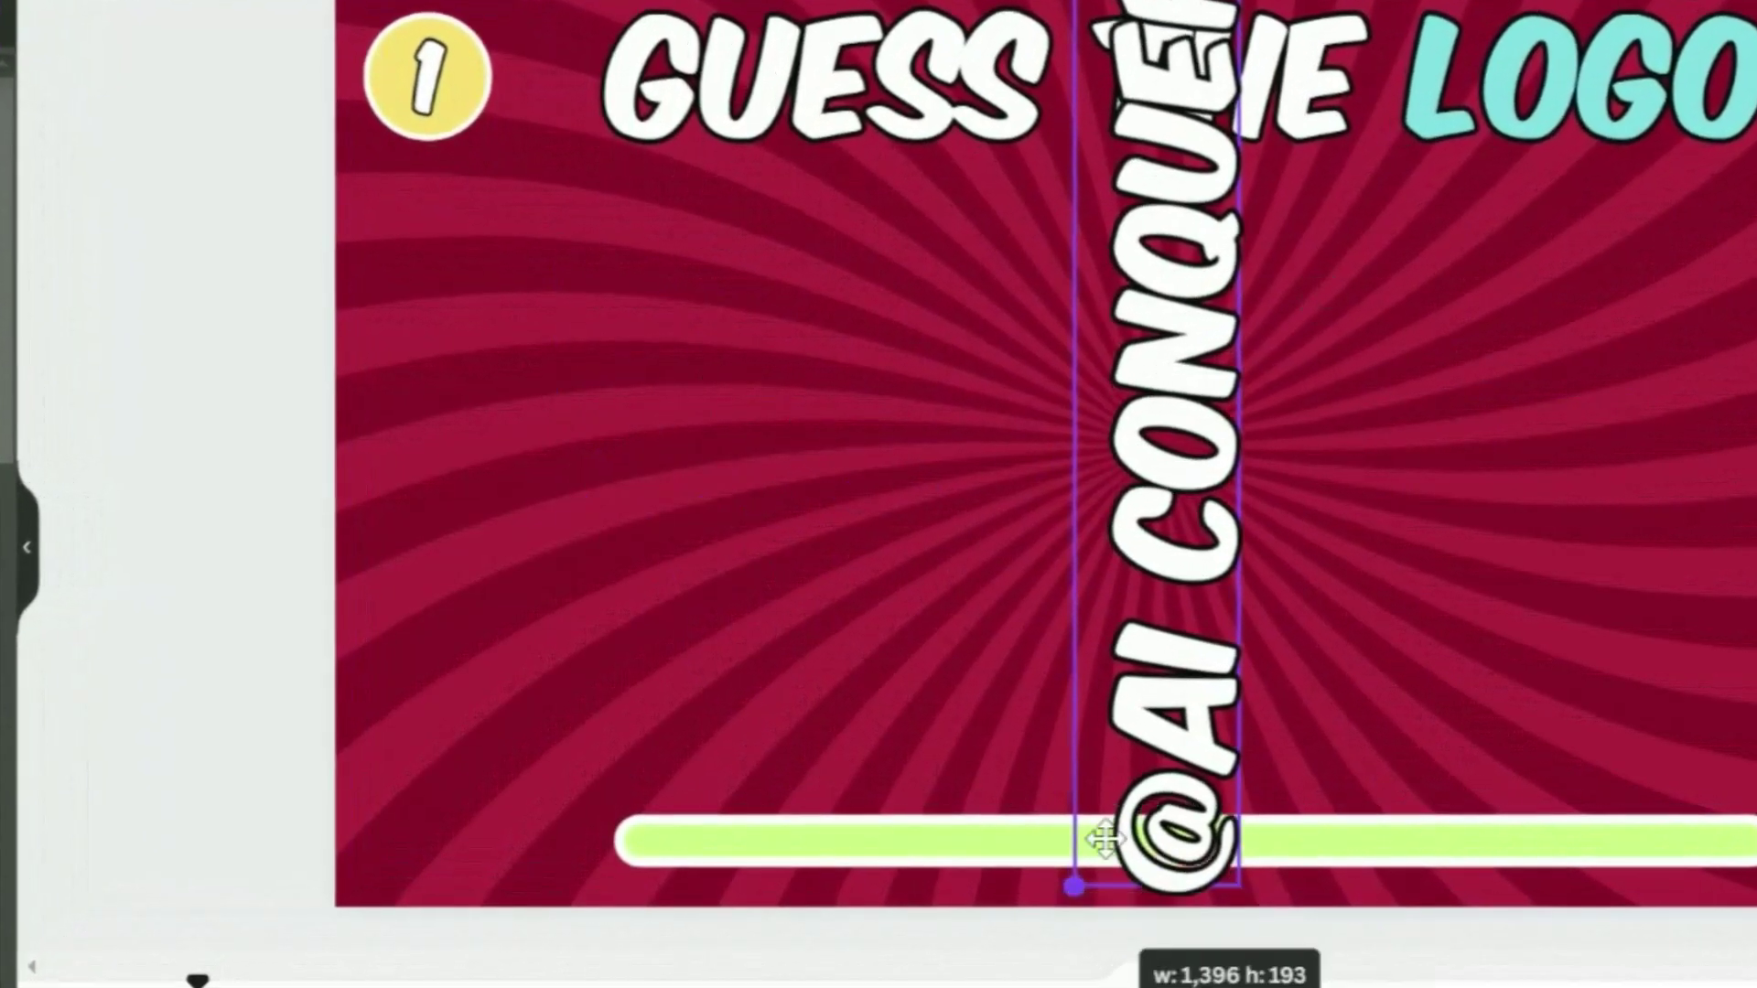
left_click_drag(1104, 838, 458, 560)
left_click_drag(455, 192, 430, 238)
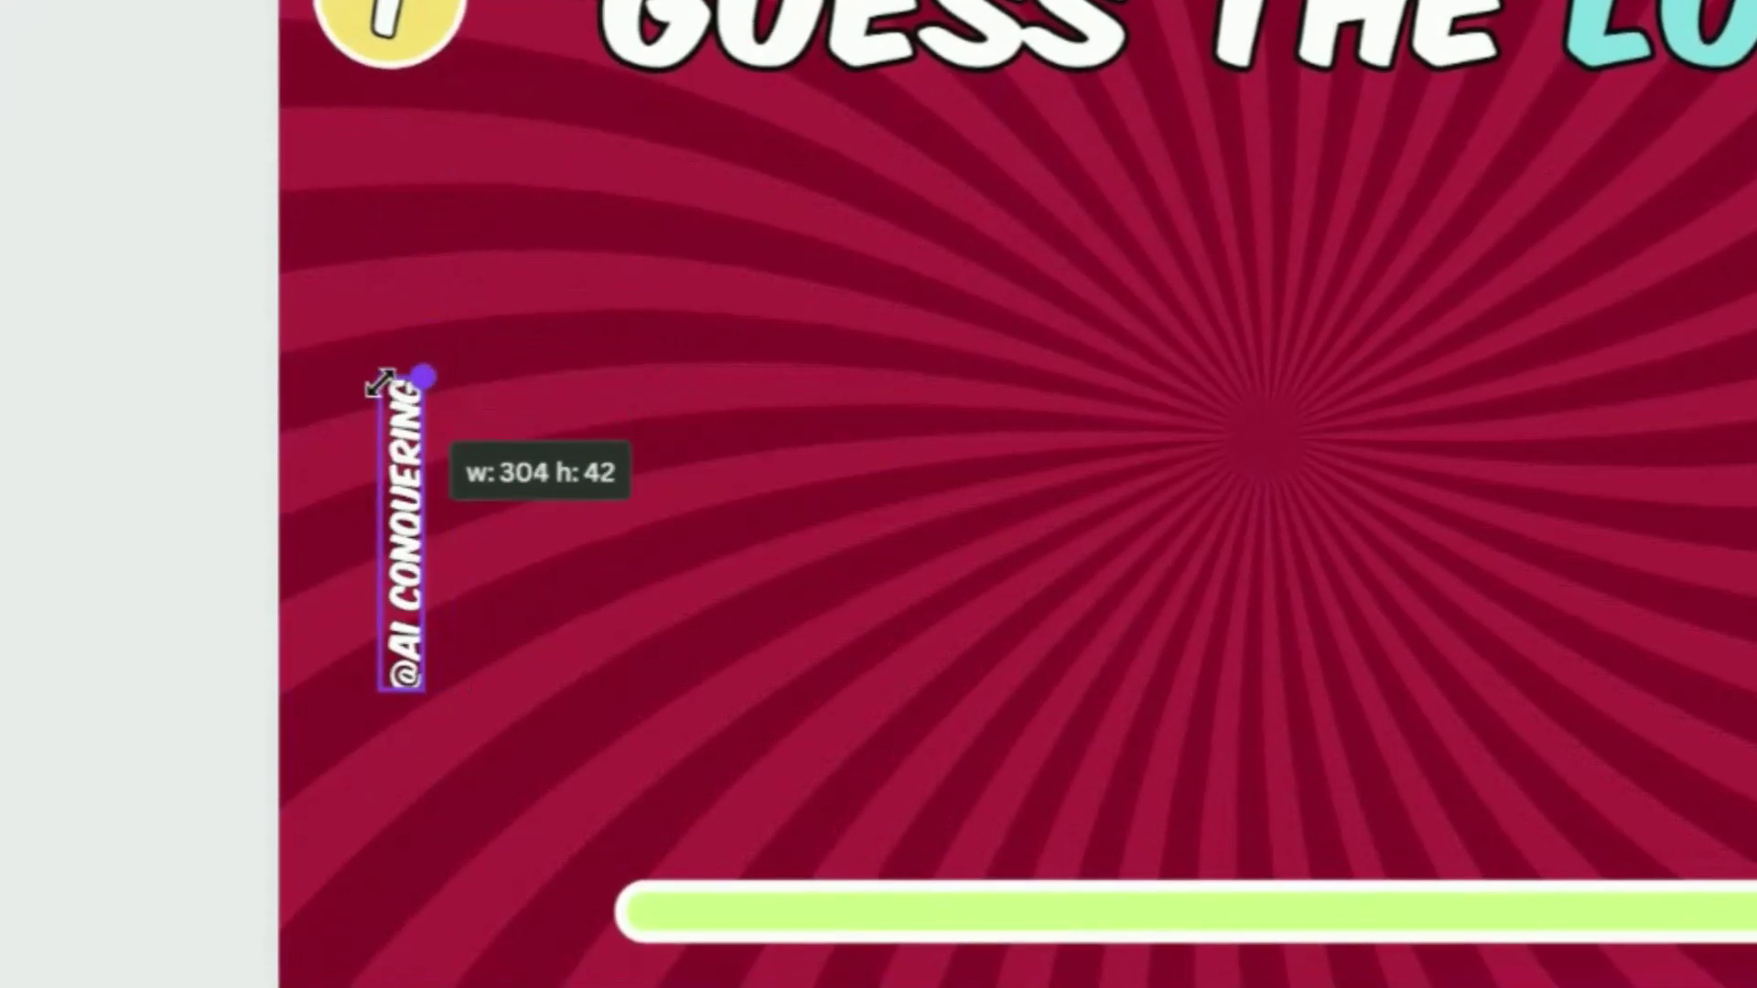
left_click_drag(381, 382, 383, 388)
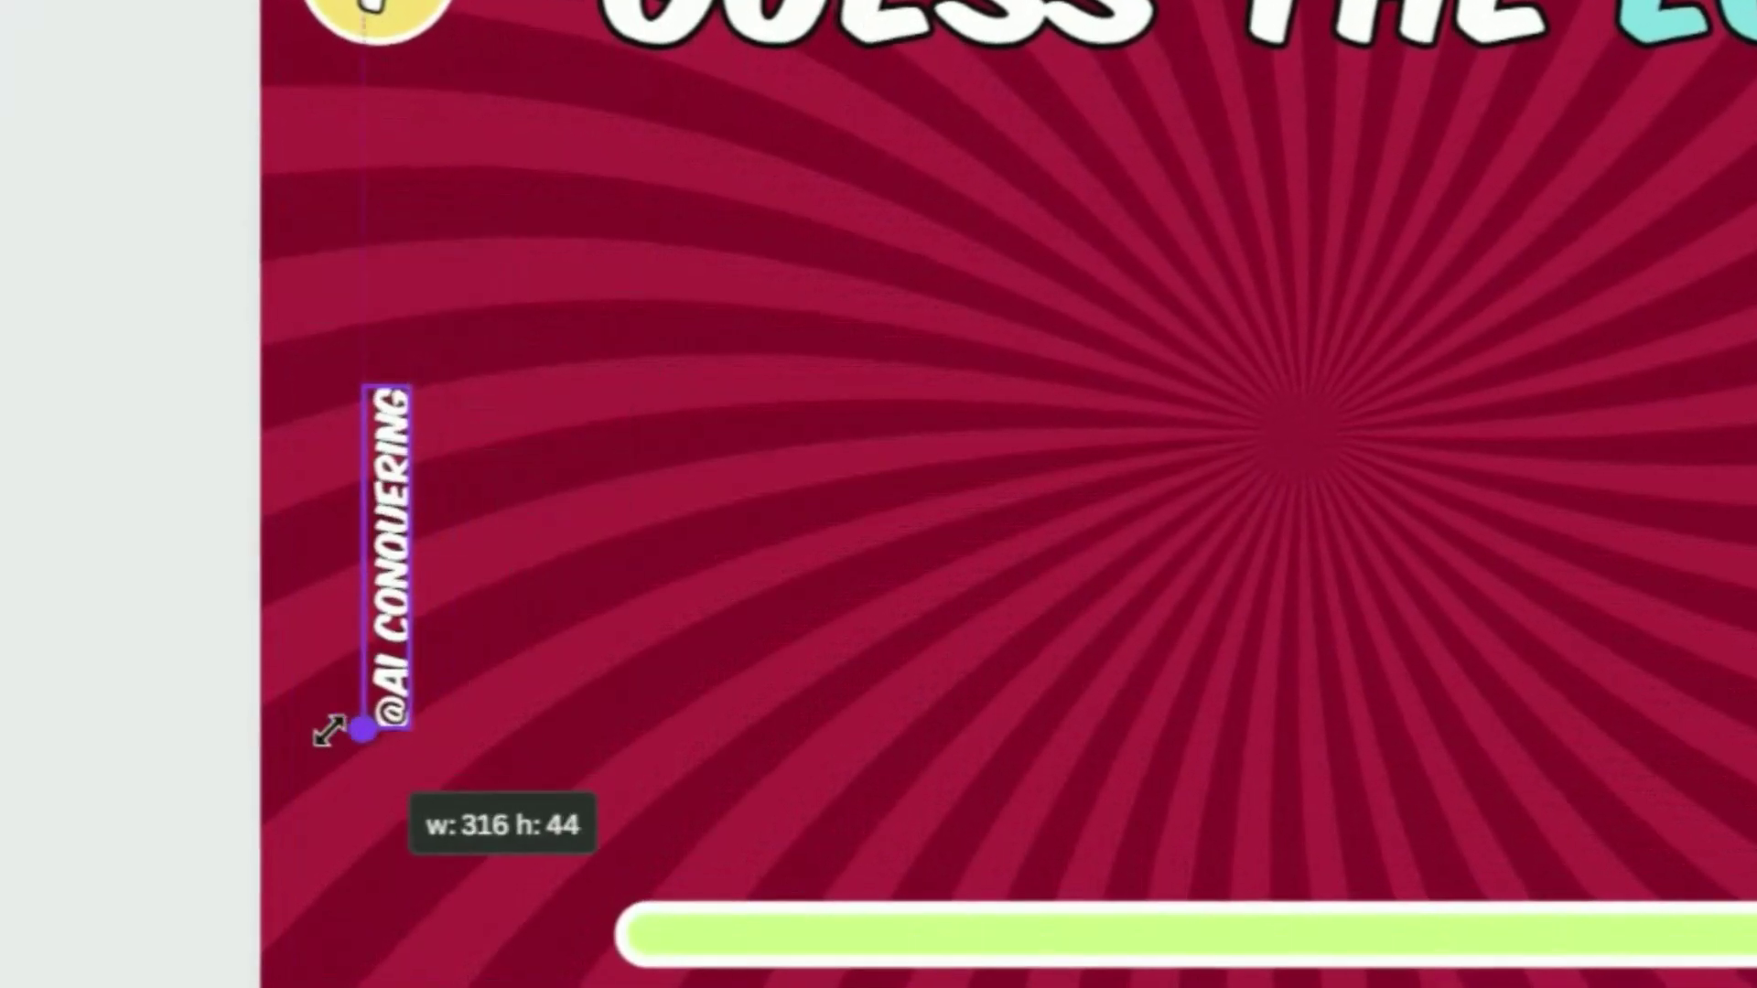
left_click_drag(329, 730, 350, 744)
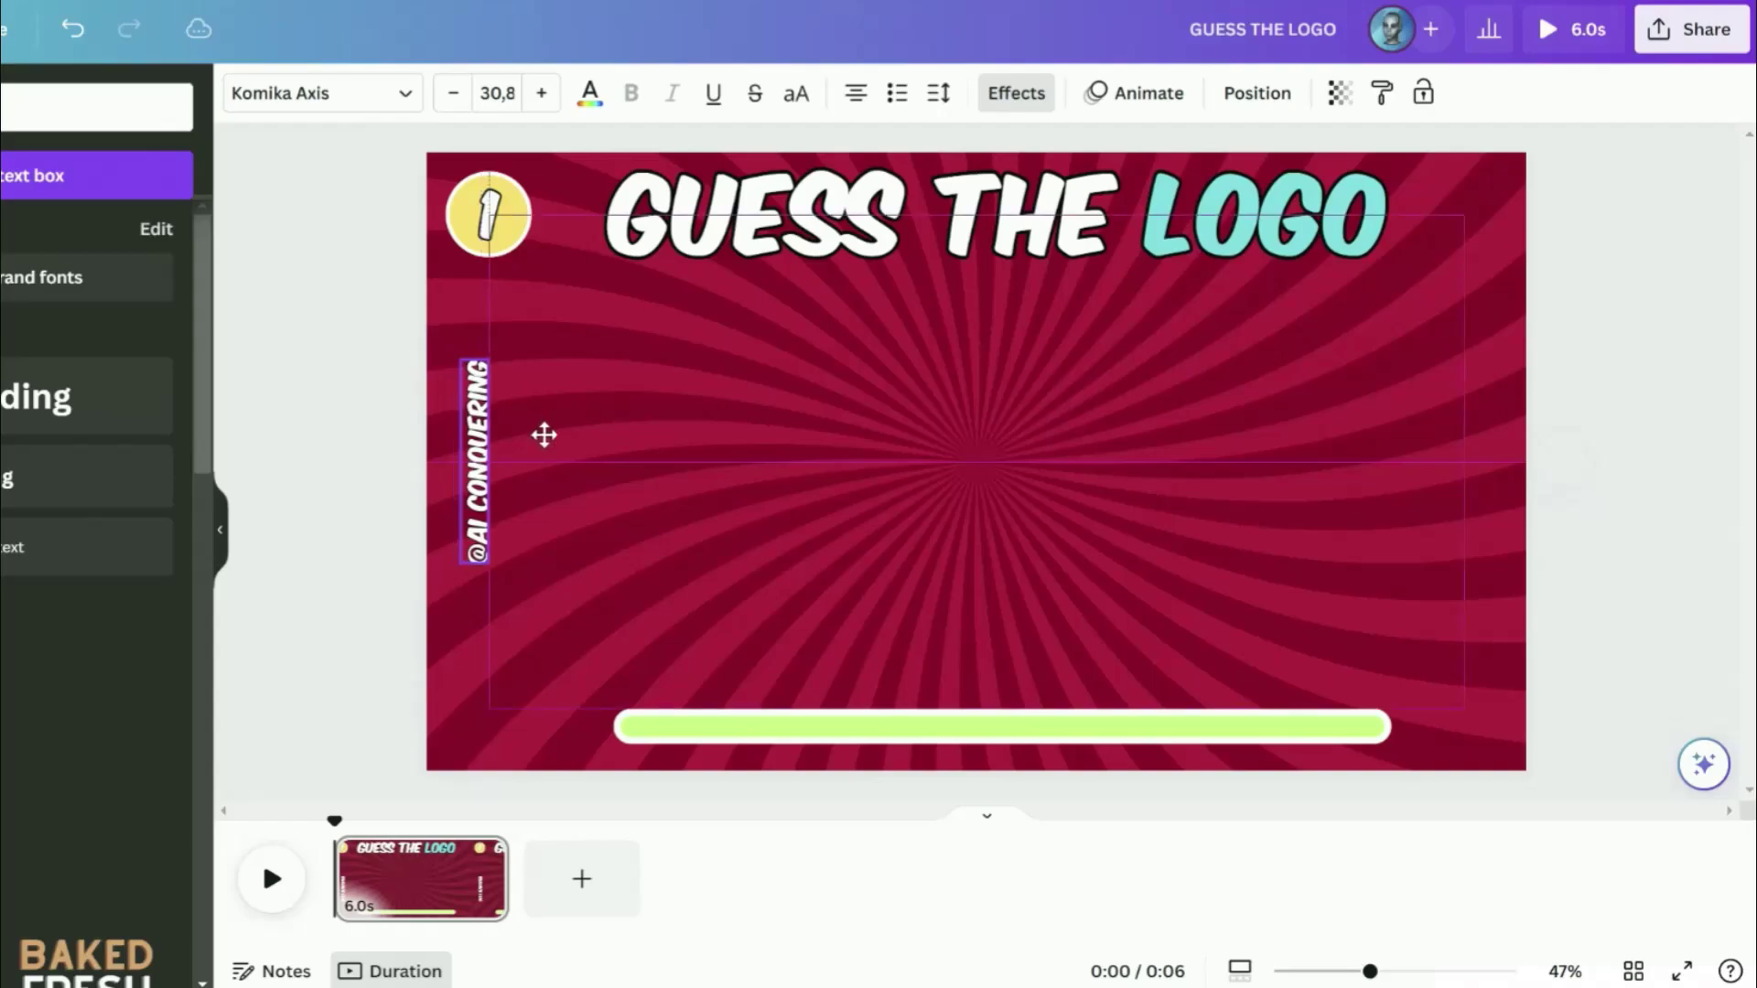
left_click_drag(545, 435, 544, 437)
left_click(1338, 93)
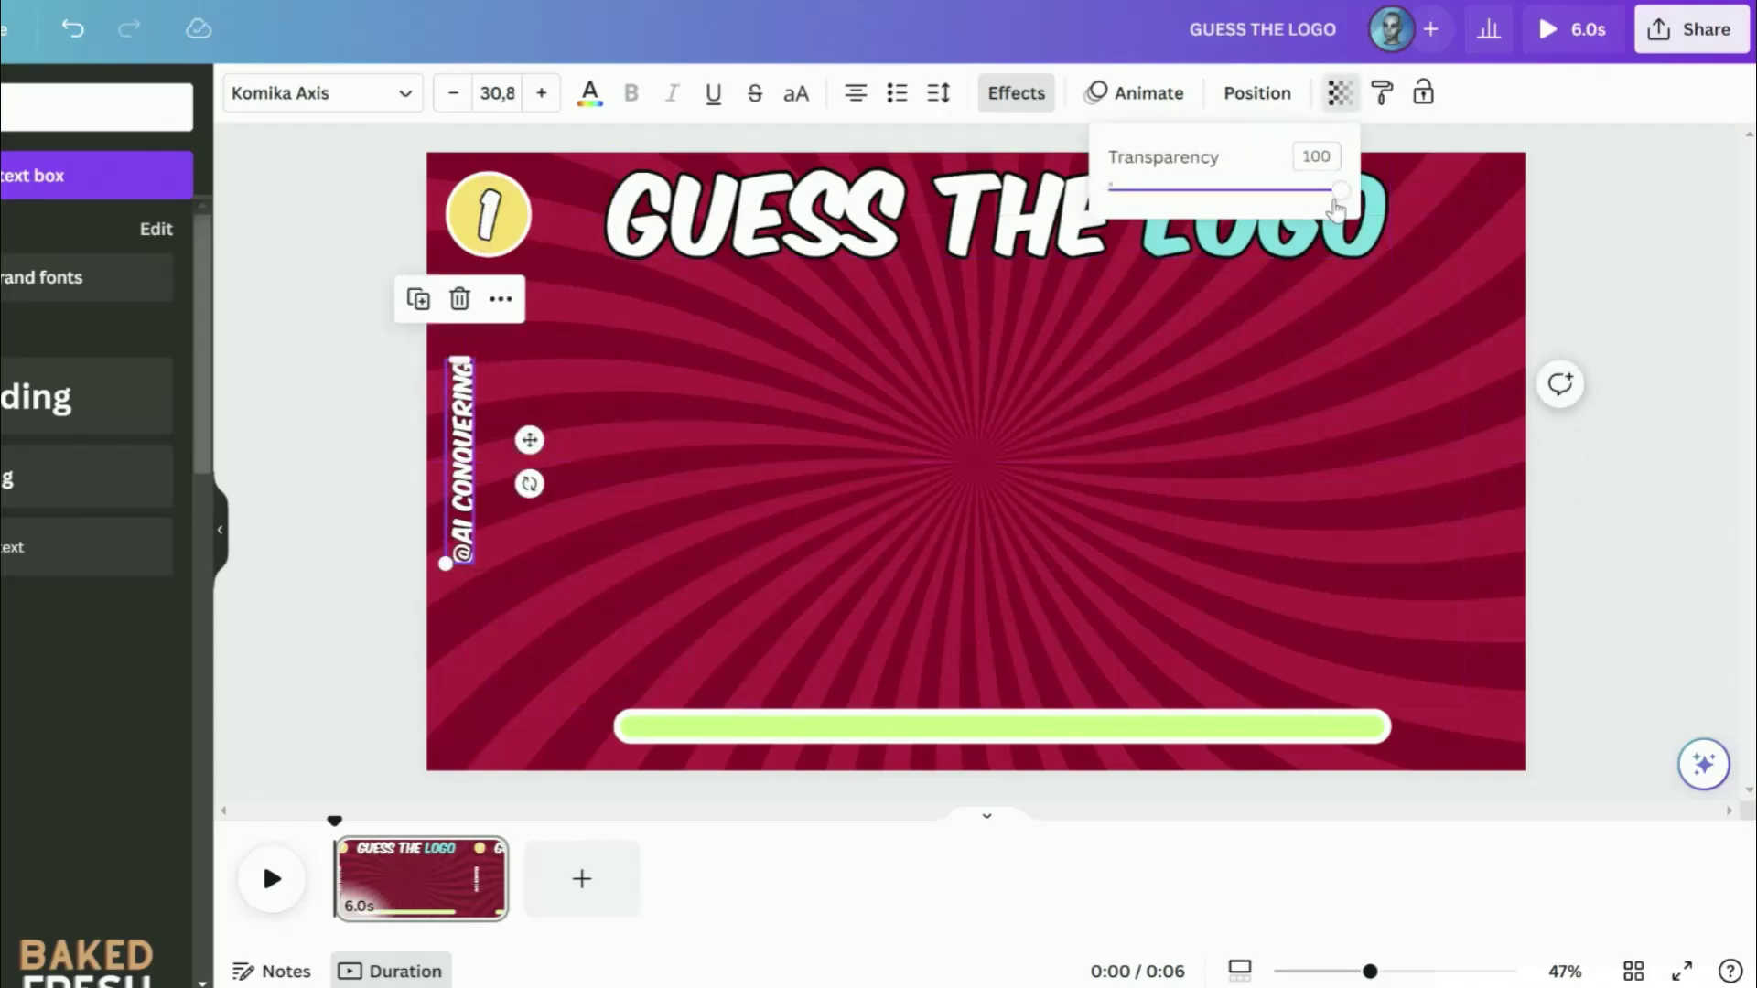
left_click_drag(1261, 196, 1236, 194)
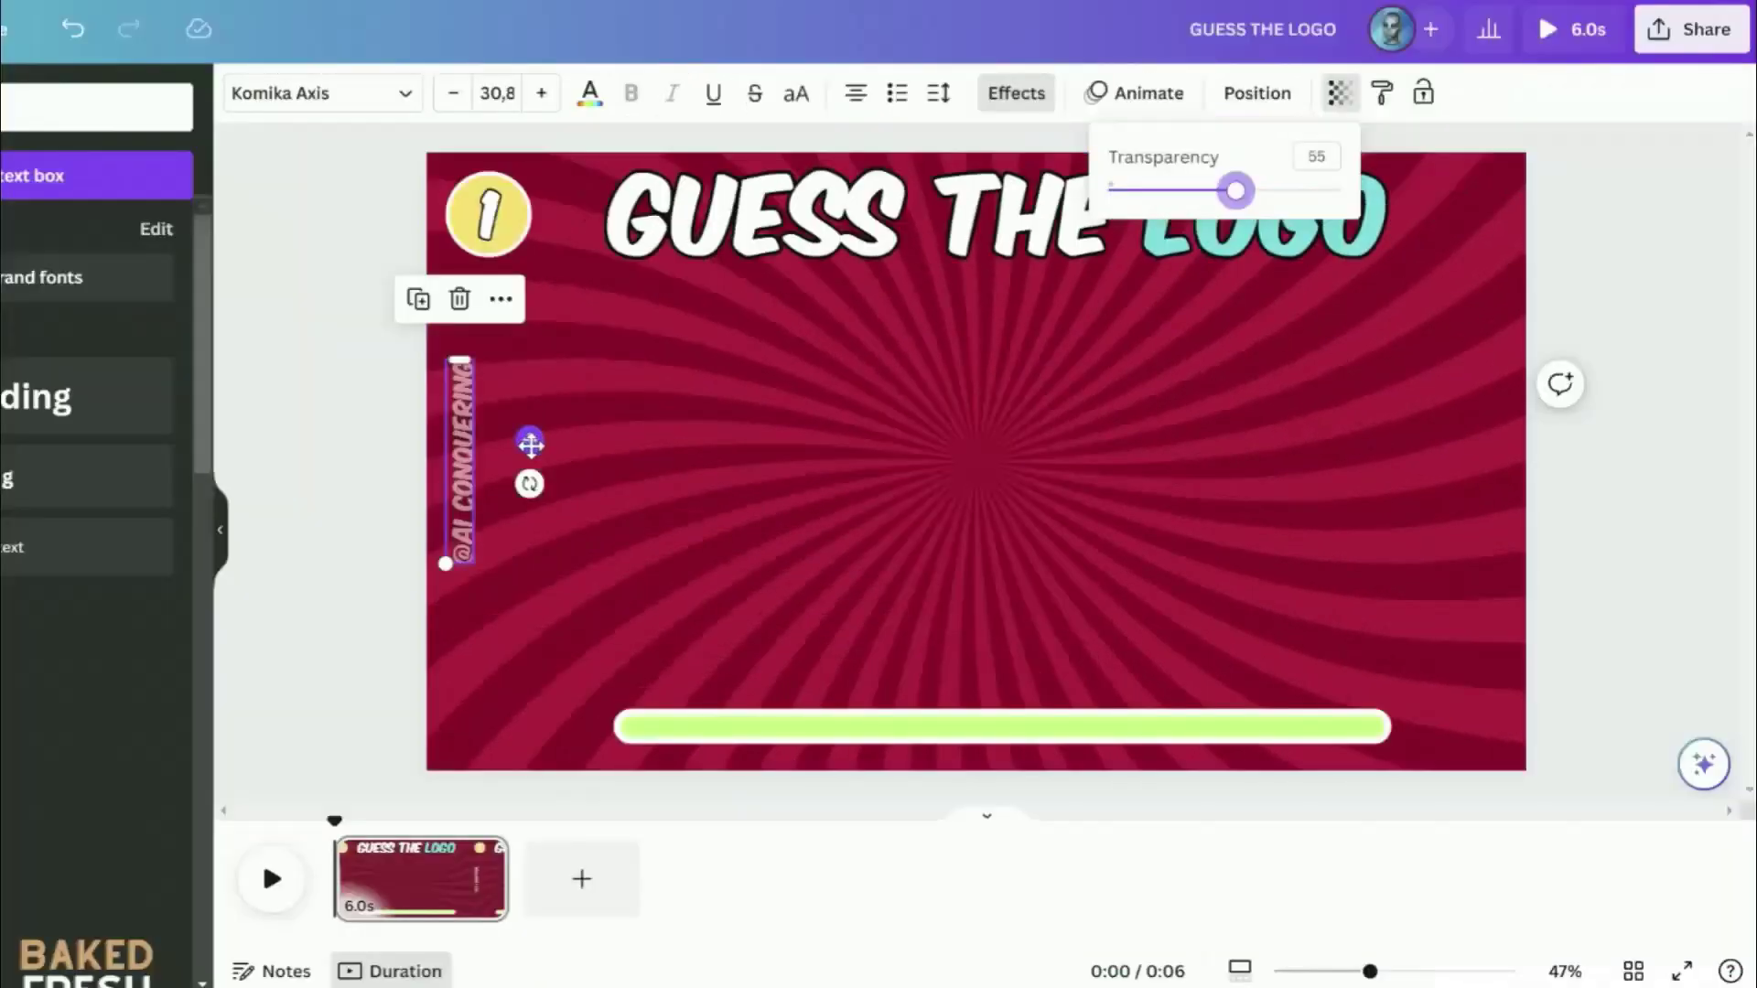
left_click(313, 467)
left_click(123, 484)
left_click(462, 458)
left_click(412, 298)
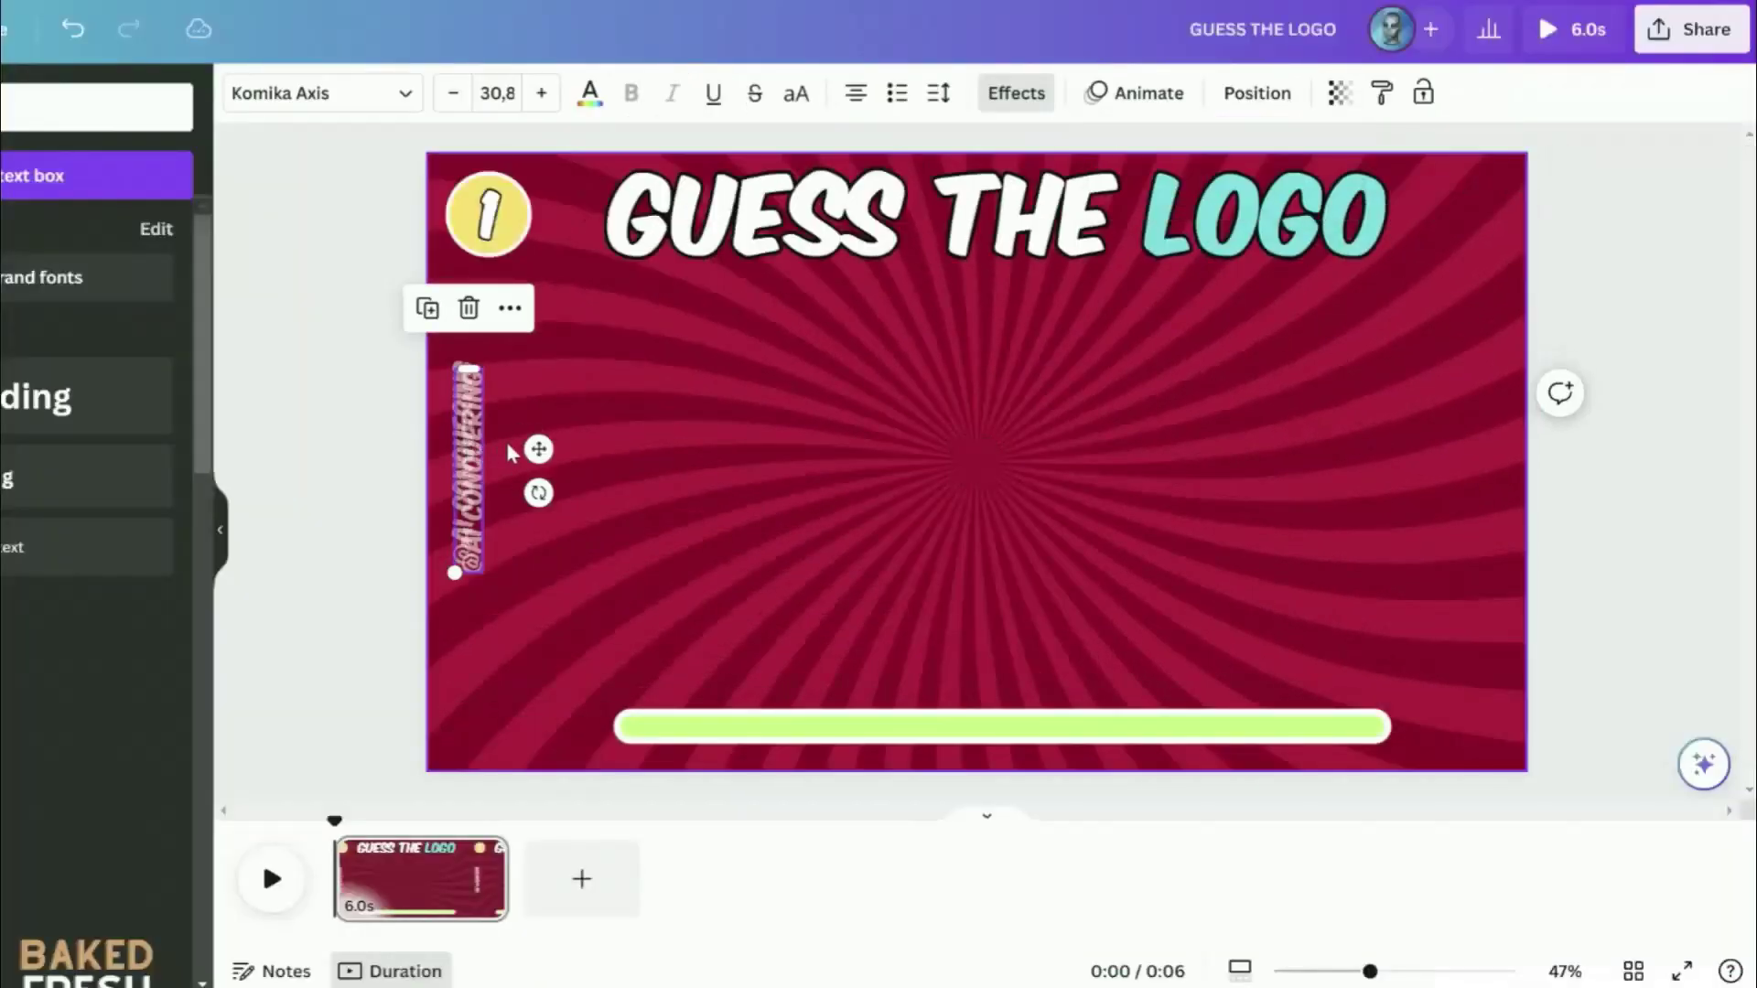
left_click_drag(1387, 442, 1558, 421)
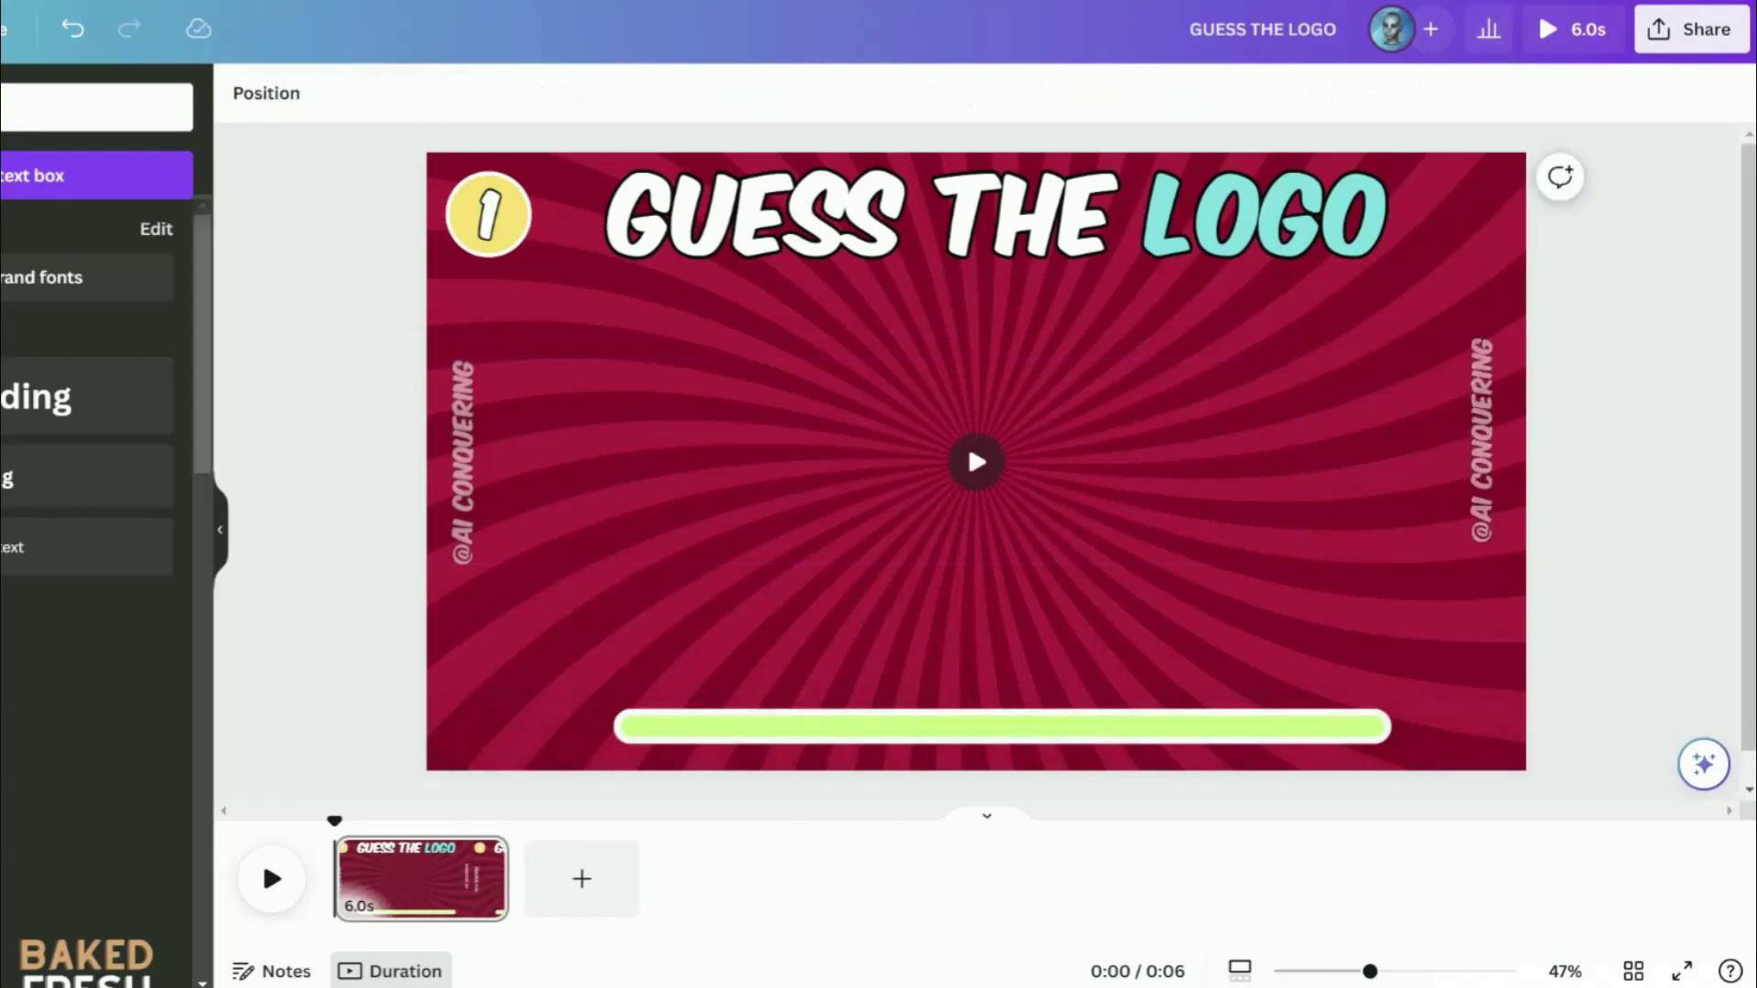
- Duplicate the heading, change the copy to a white "APPLE" and centre it just above the green bar
left_click(837, 242)
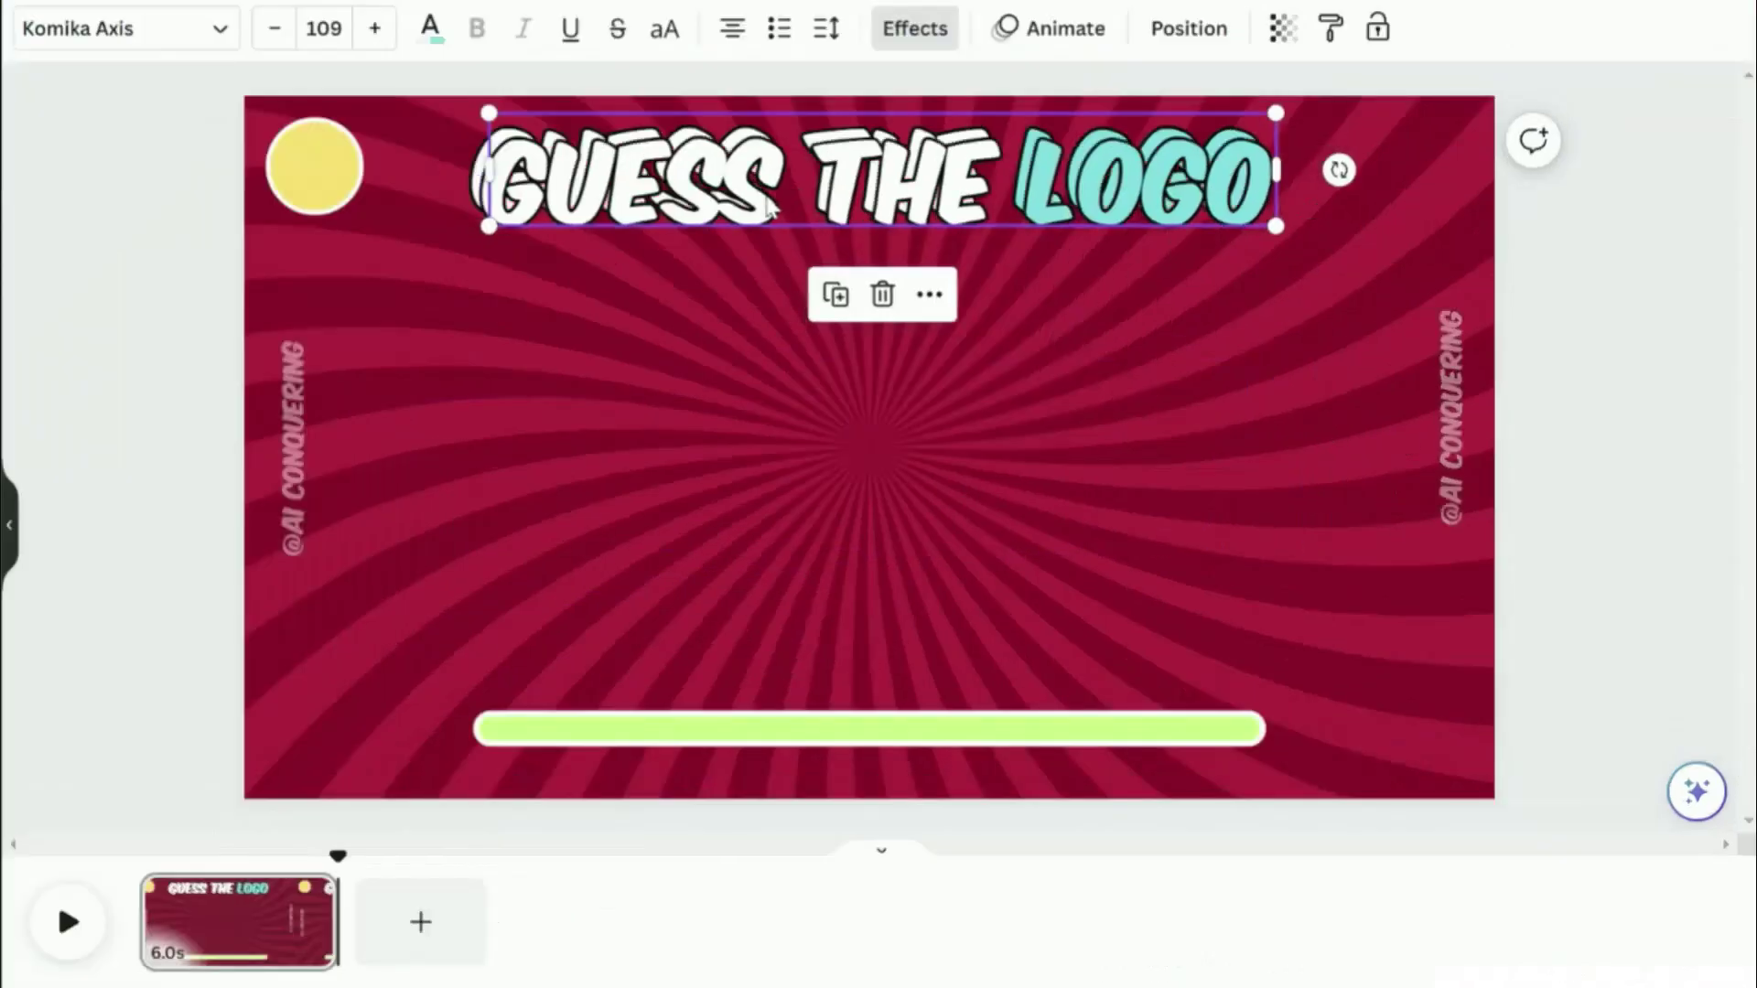
left_click_drag(766, 206, 732, 699)
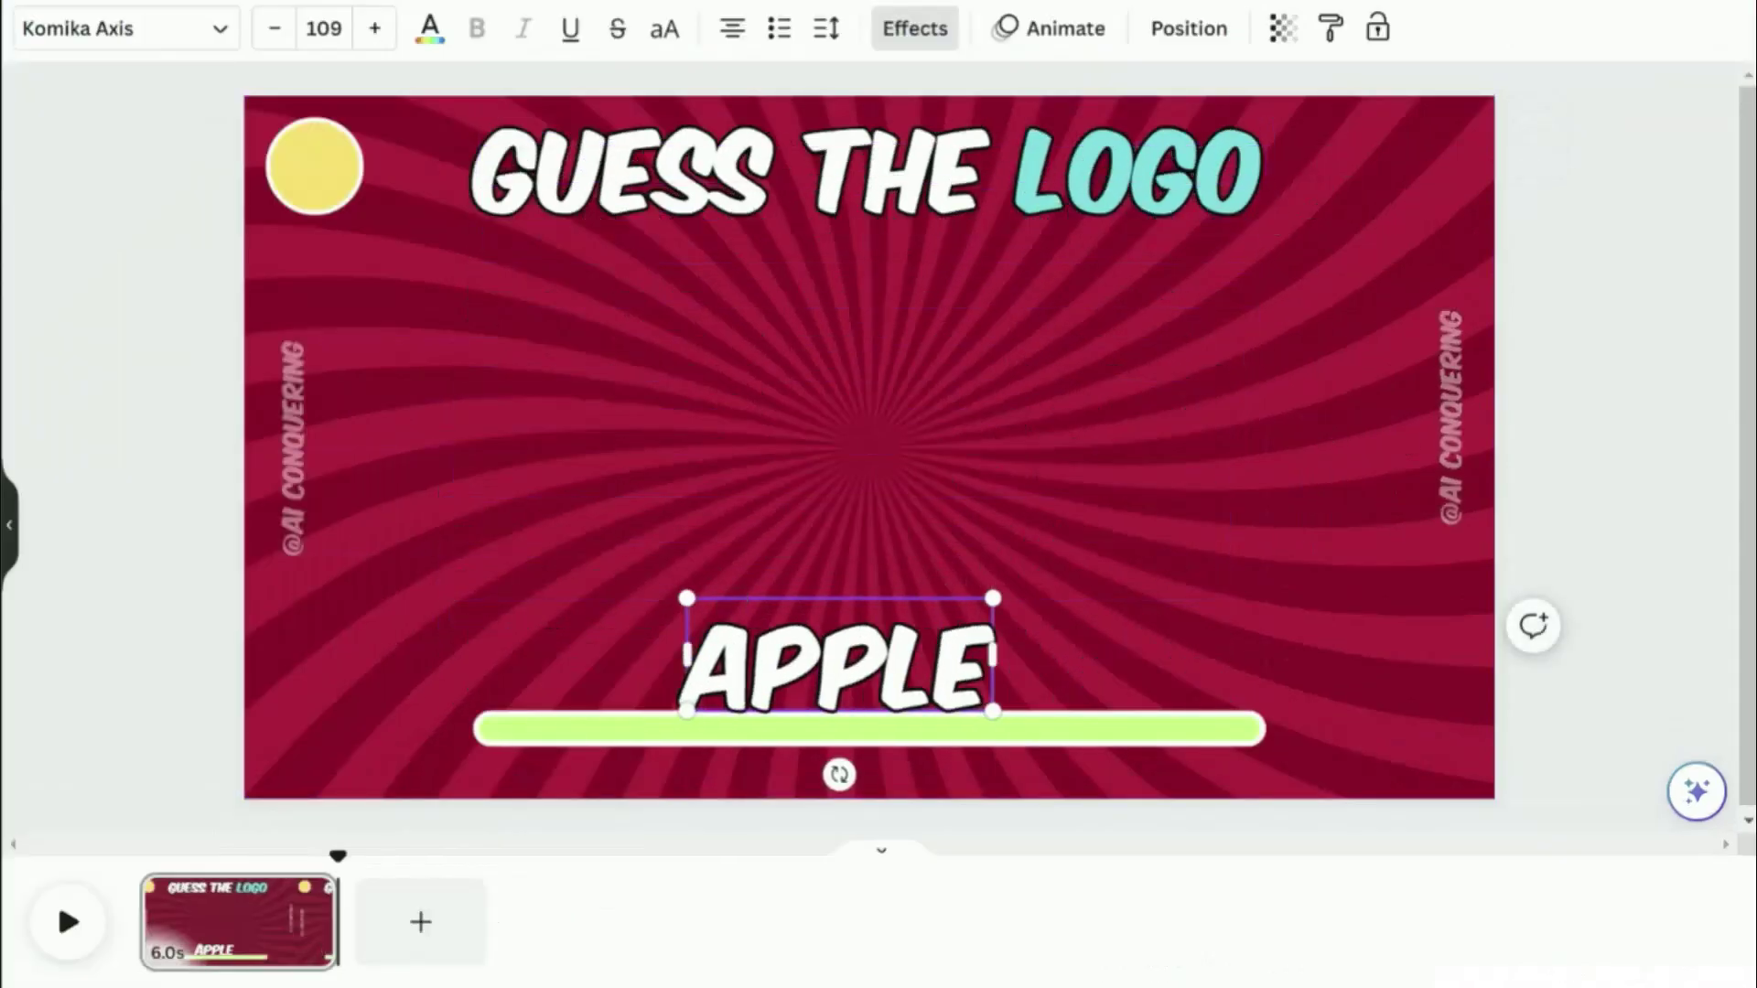
left_click_drag(946, 664, 980, 664)
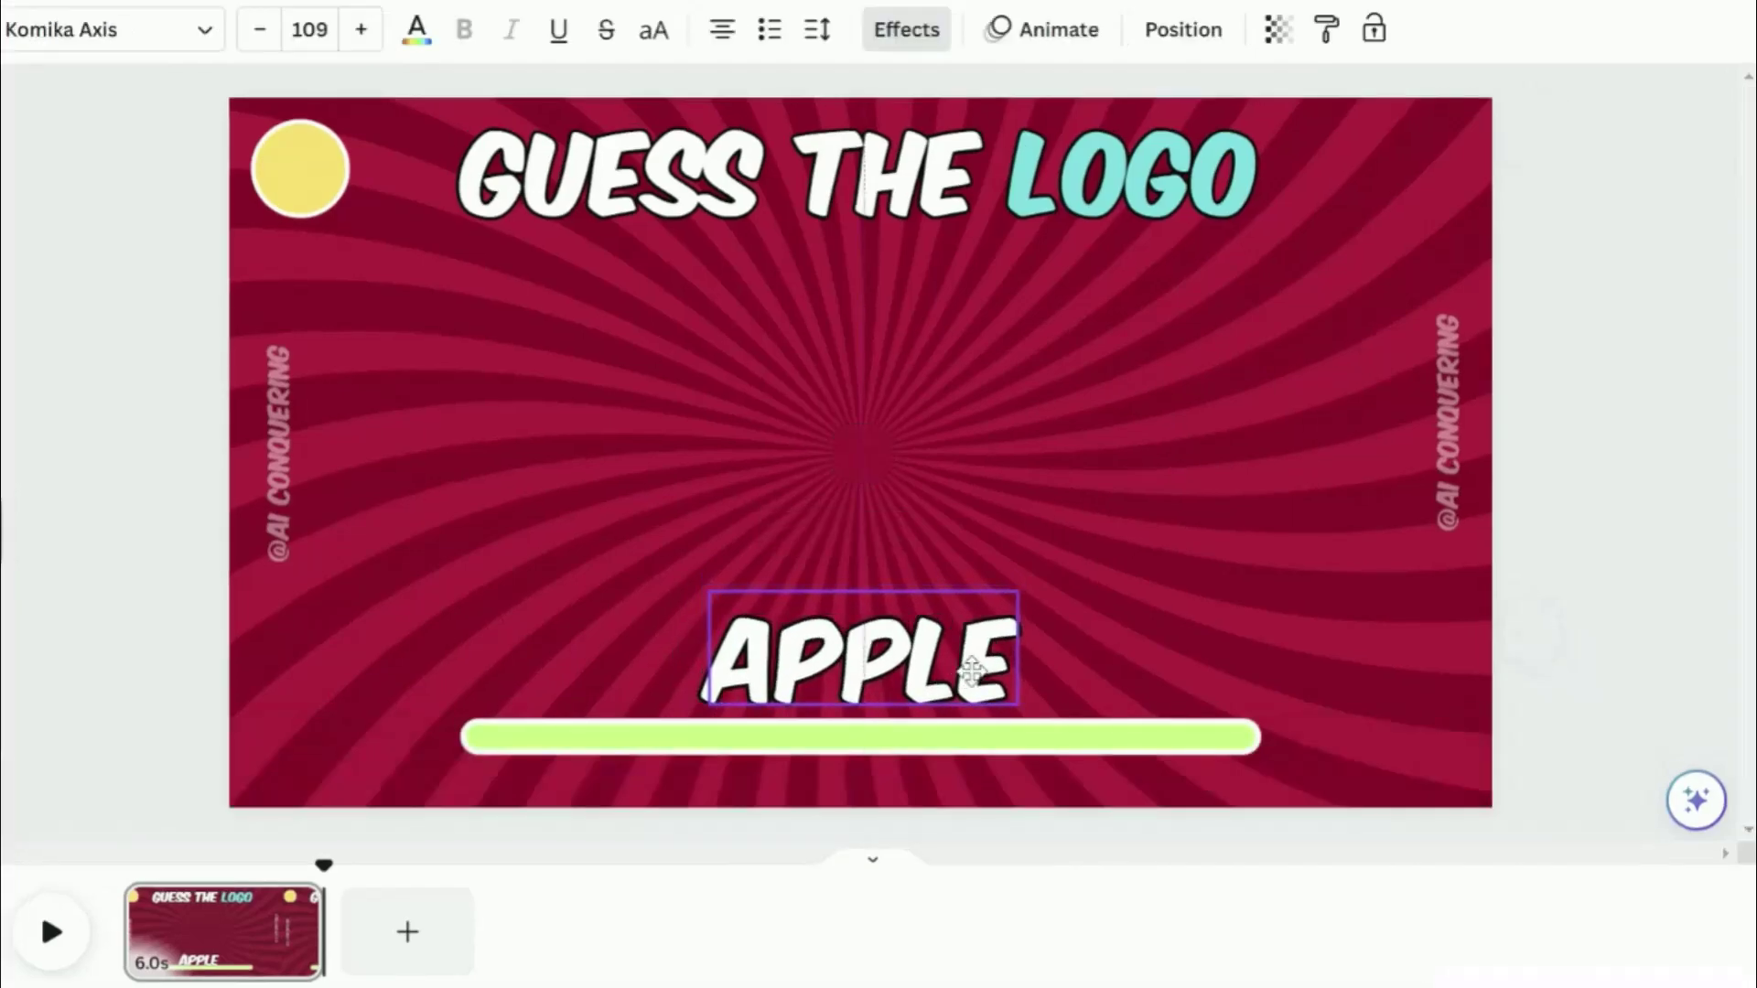
- Add the black Apple logo image, shrink it and centre it between the heading and the APPLE text
left_click_drag(0, 412, 767, 367)
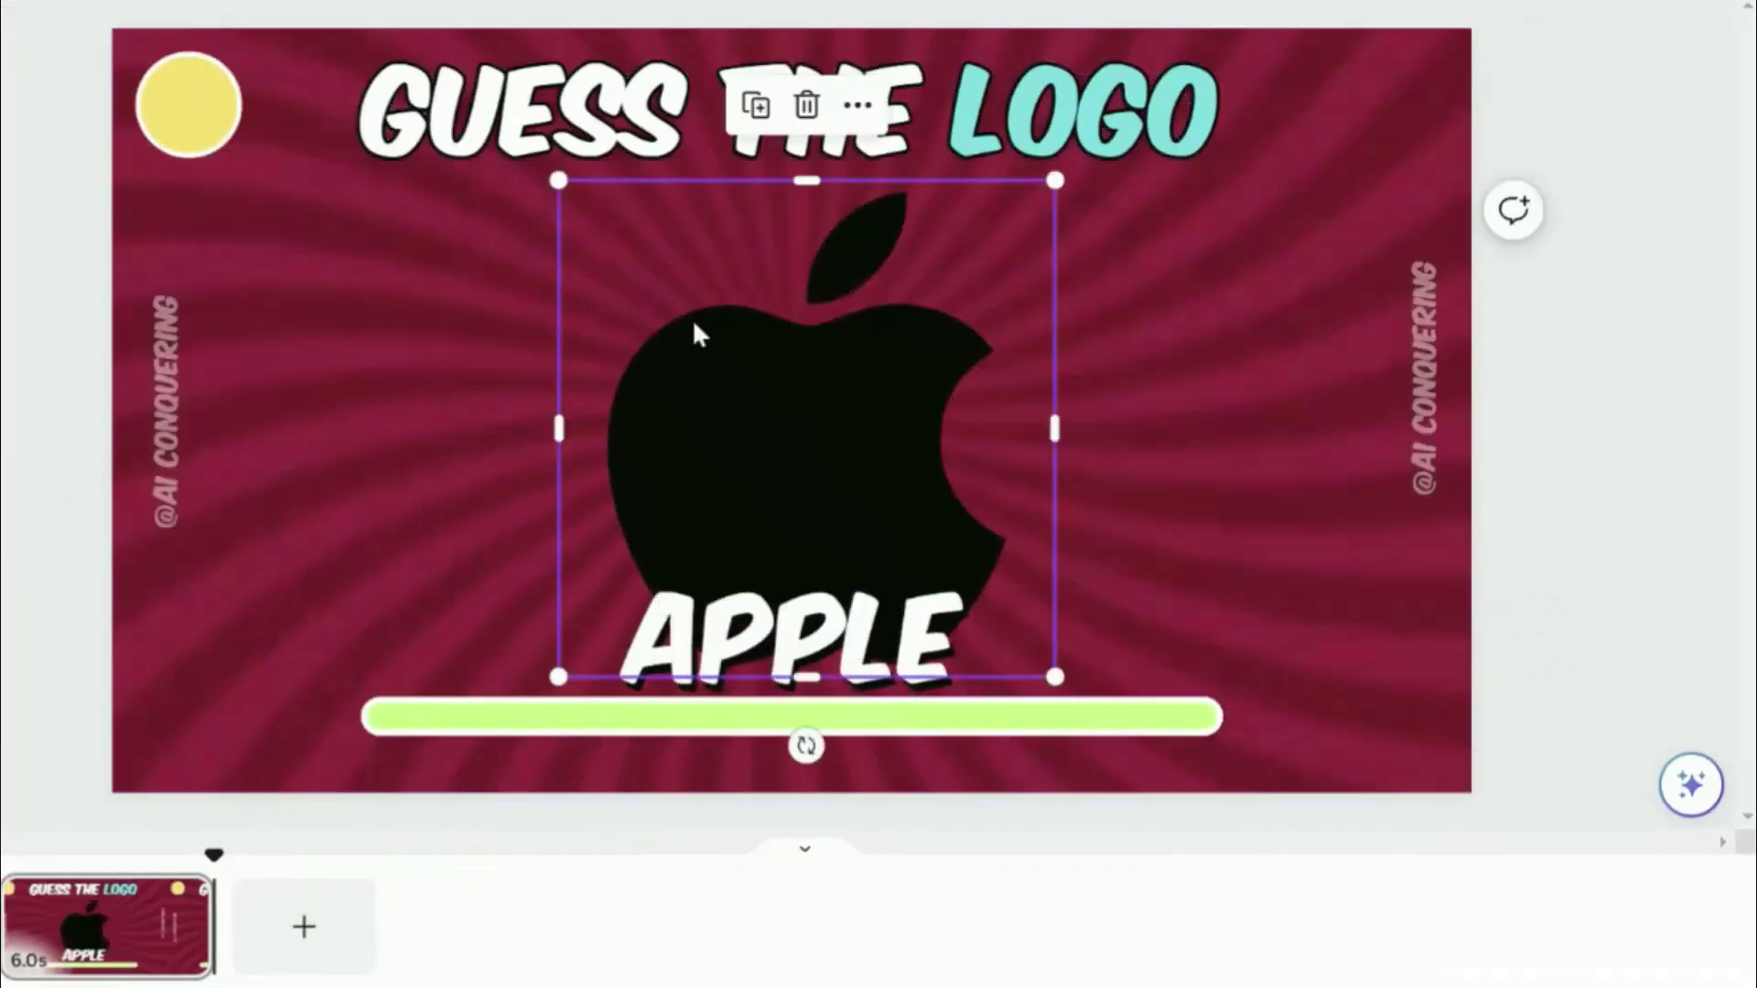
left_click_drag(693, 324, 808, 392)
left_click_drag(1027, 586, 876, 426)
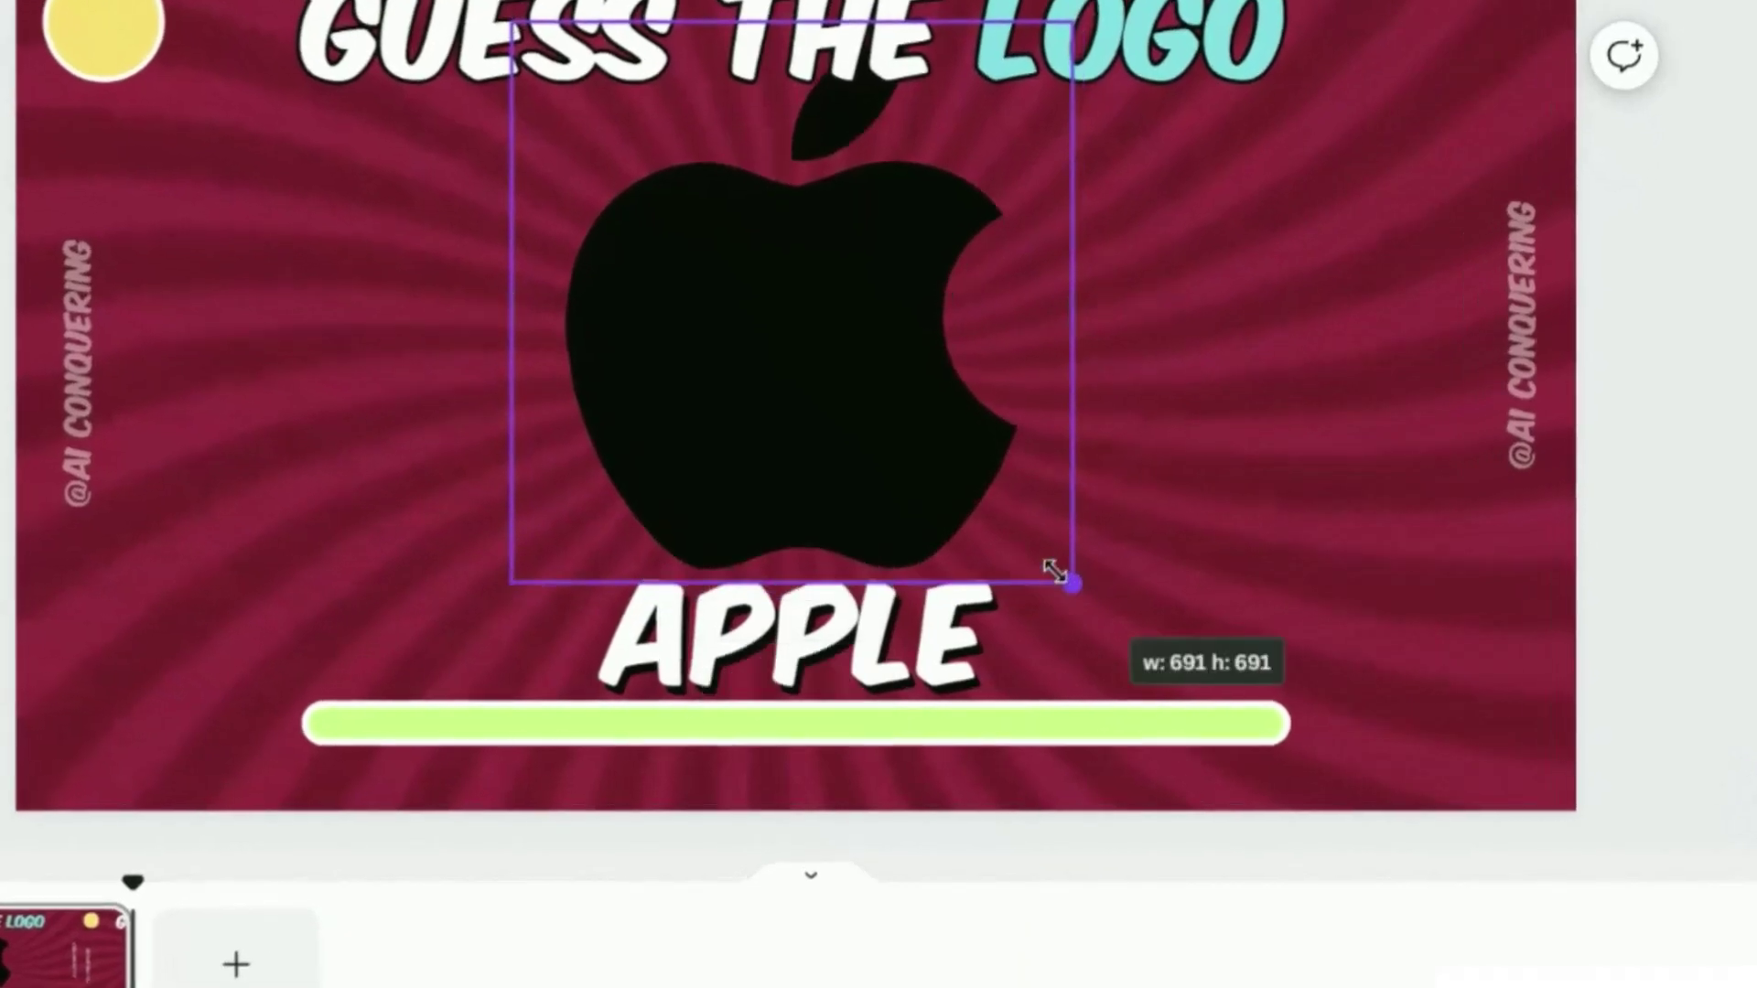
left_click_drag(755, 268, 845, 388)
left_click_drag(1045, 20, 1136, 0)
left_click_drag(964, 175, 920, 144)
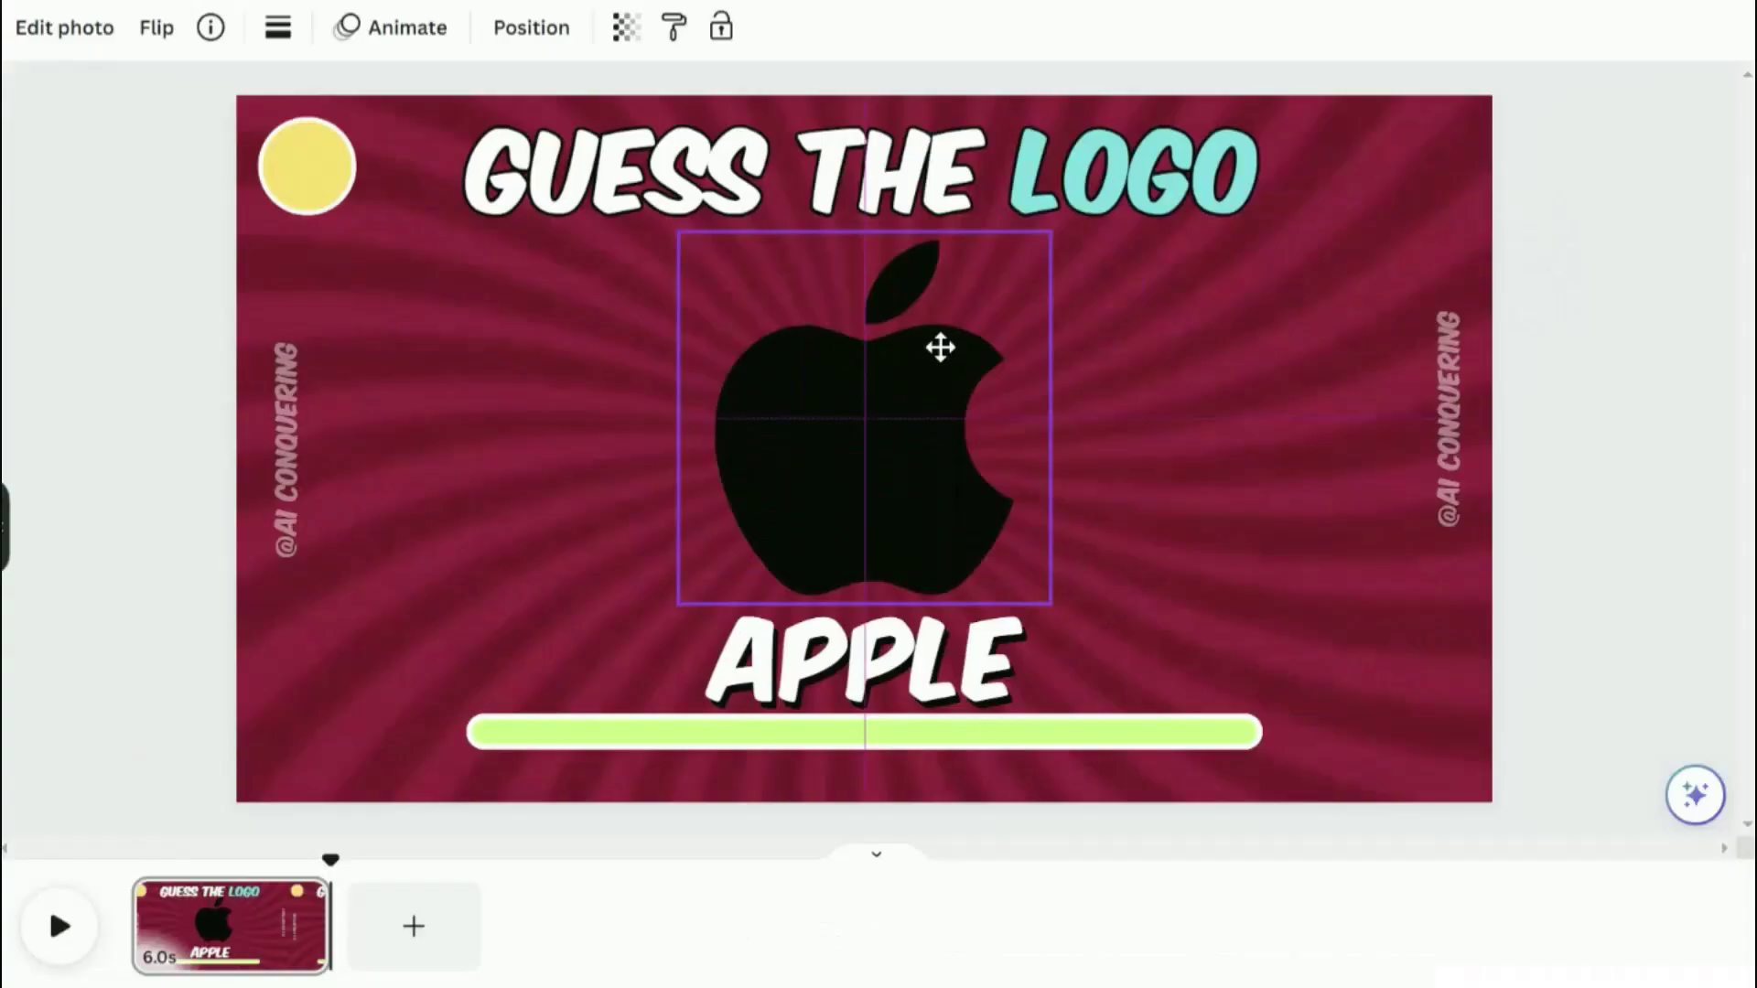
left_click_drag(945, 360, 945, 359)
- Move the green bar closer to the page's lower edge, then reduce the APPLE text and lower it towards the bar
left_click(1059, 717)
left_click_drag(1058, 717, 1063, 732)
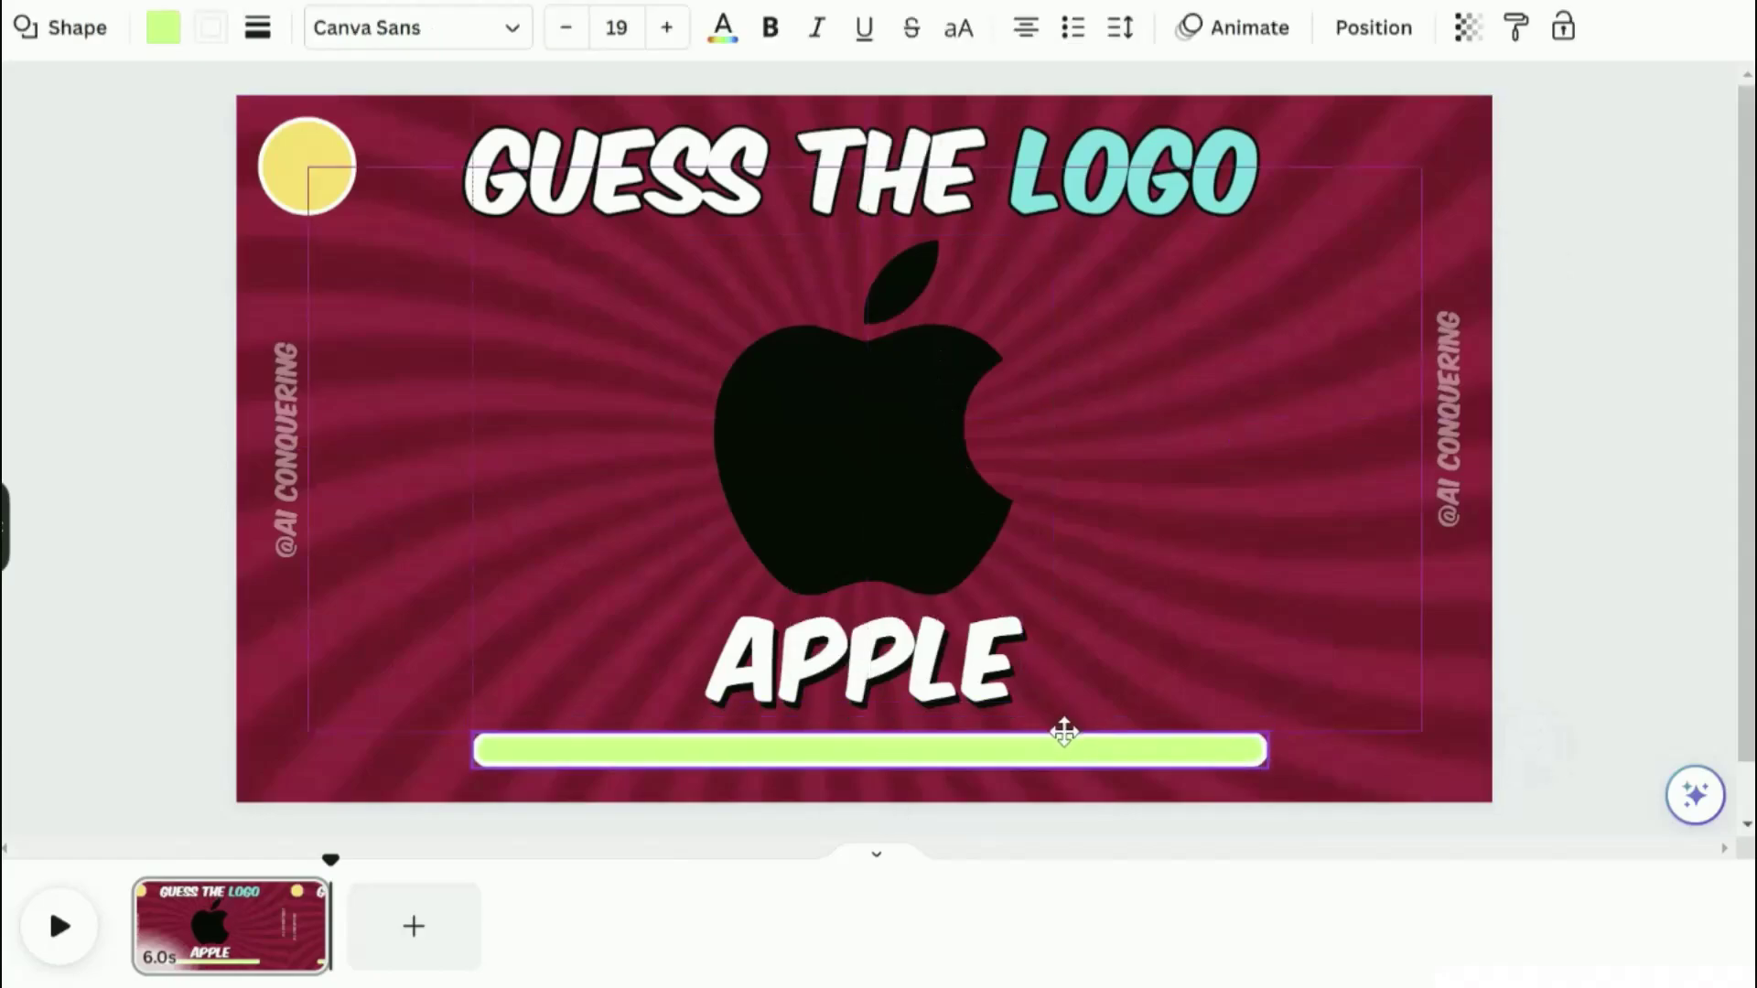
left_click_drag(984, 675, 976, 711)
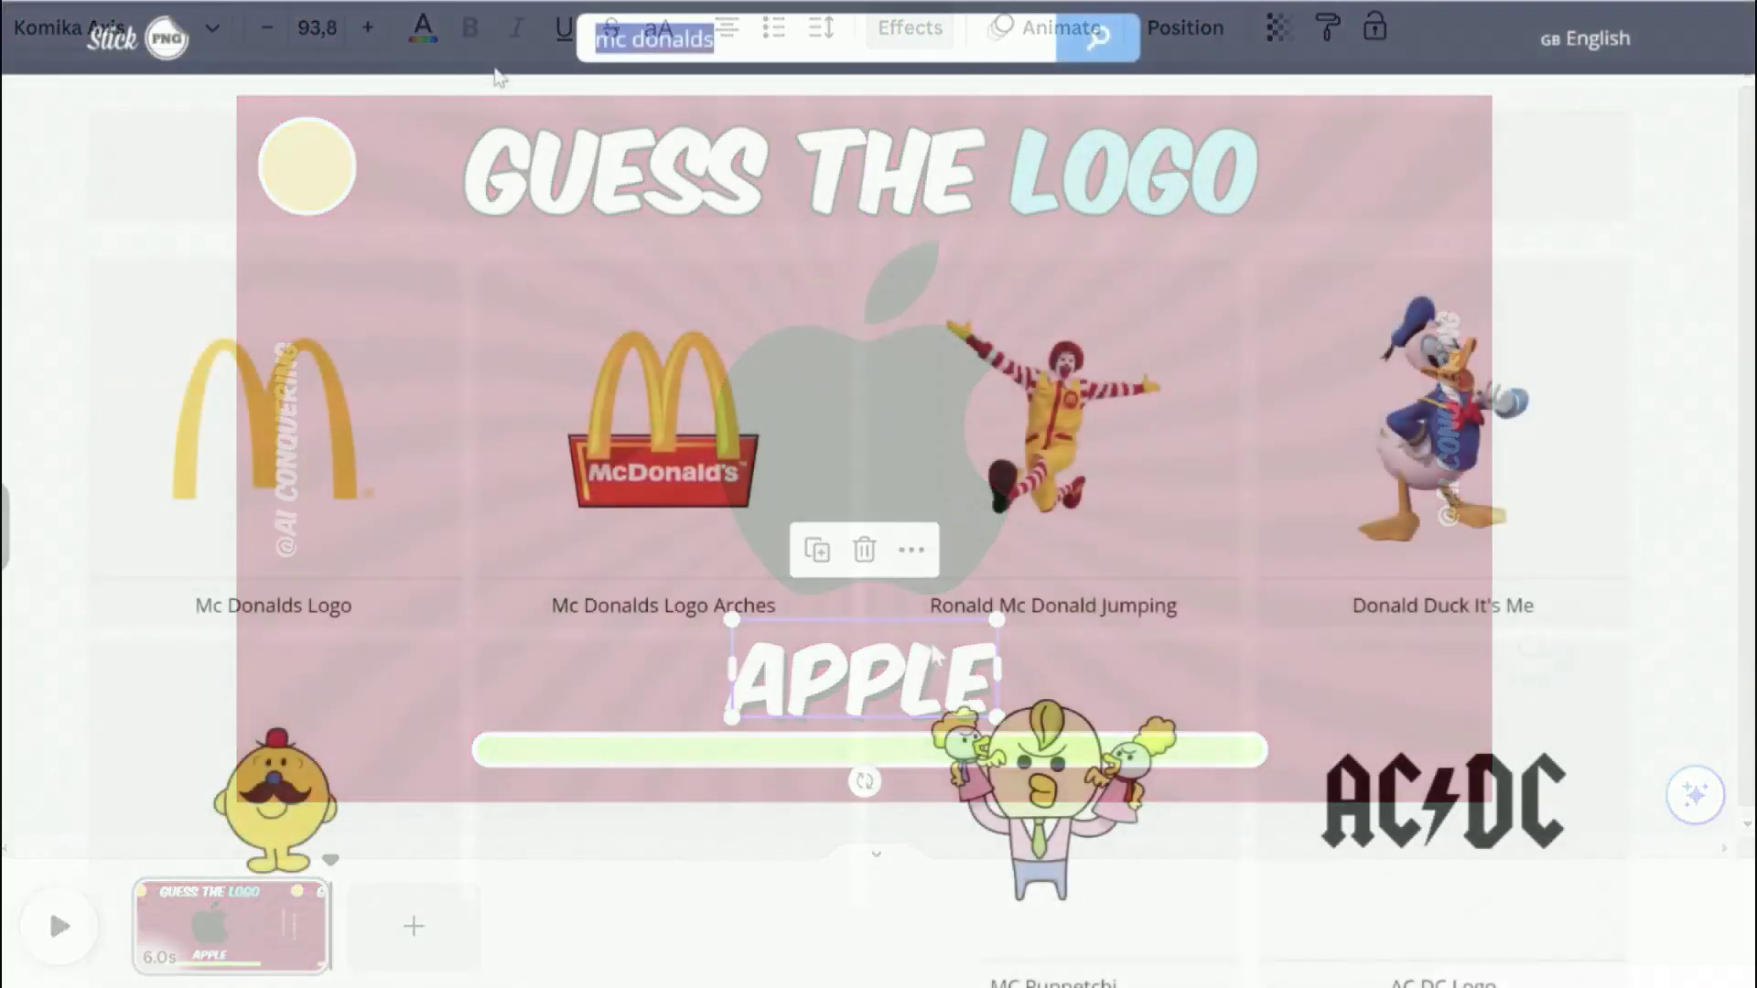
- Switch to the StickPNG website and search for "pizza hut" logos
type("pizza hut")
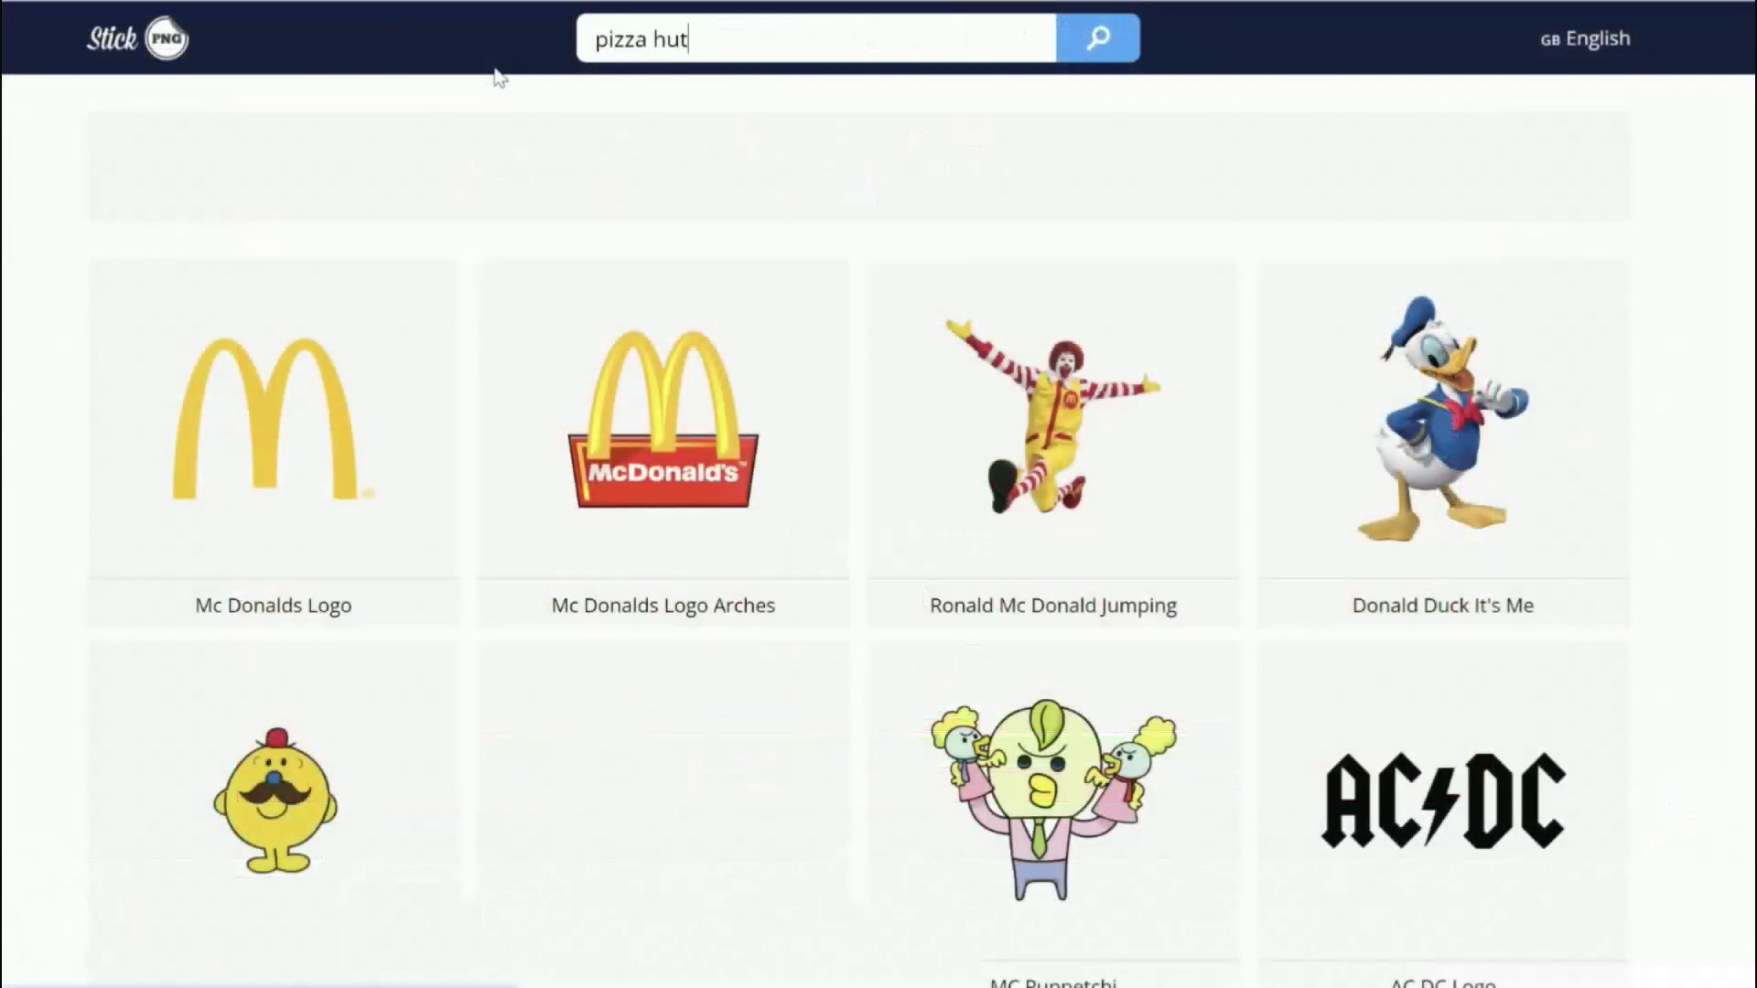
key("Return")
scroll(531, 211, "down", 3)
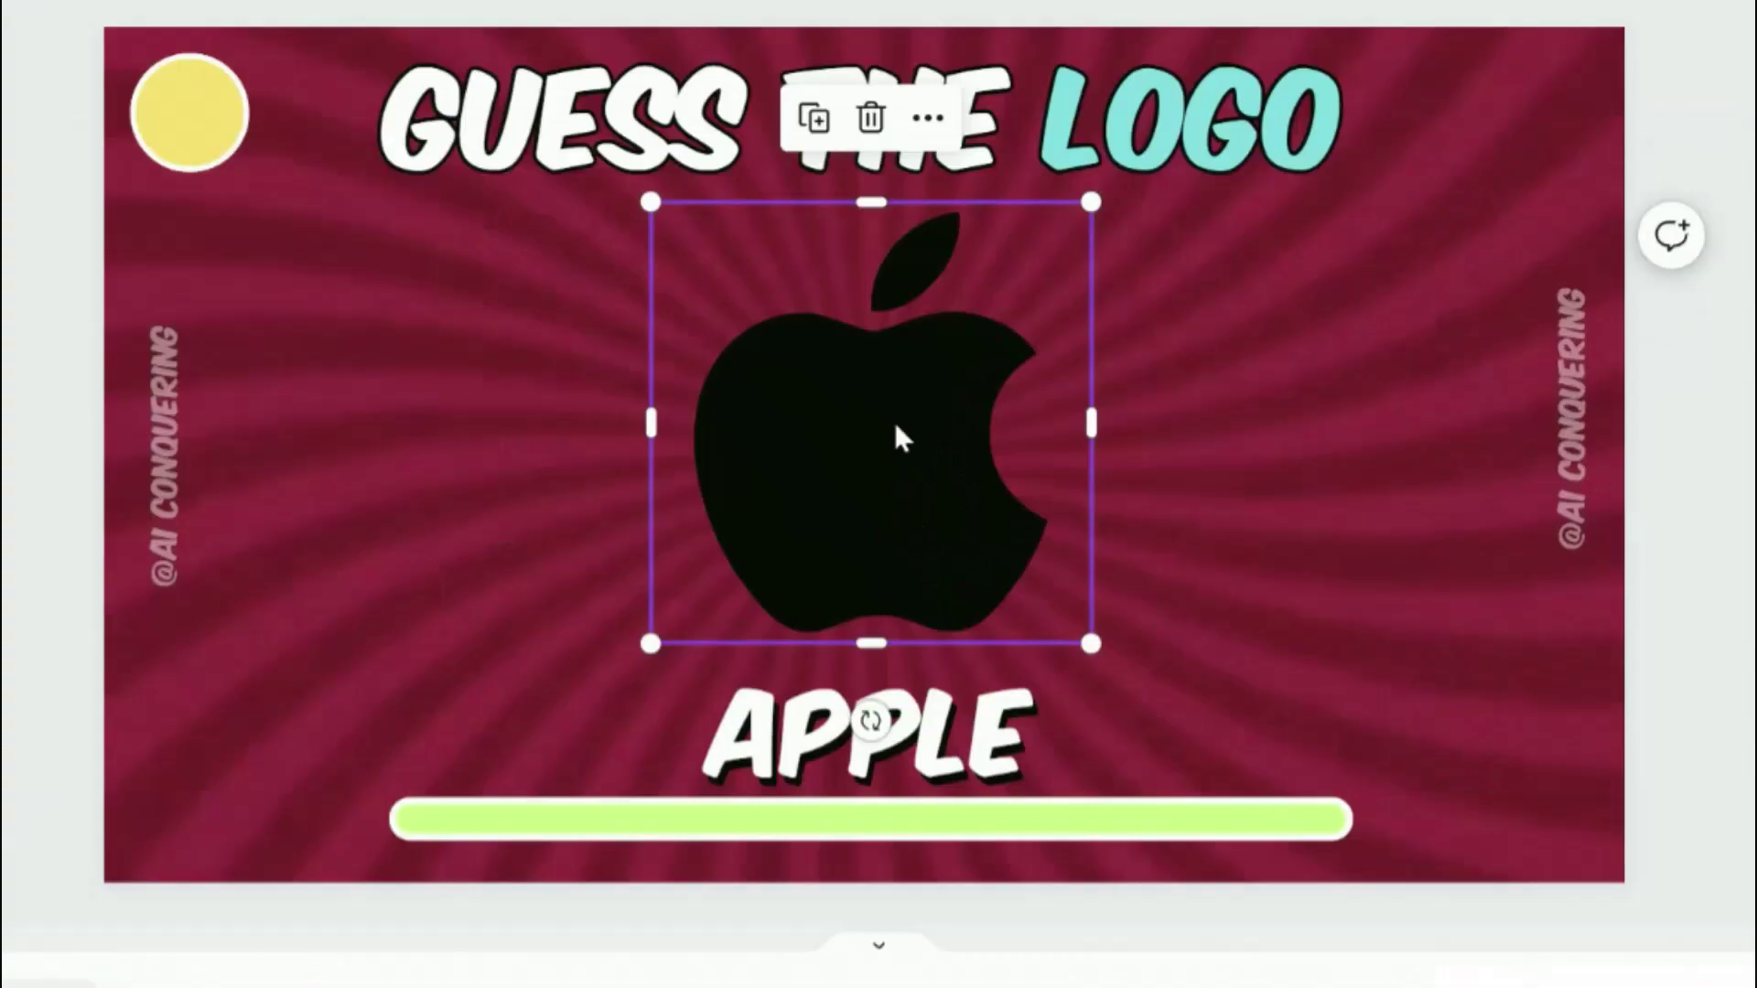
- Show the Apple logo's timing and trim its start so the logo appears only in the last part of the 6-second page
right_click(897, 438)
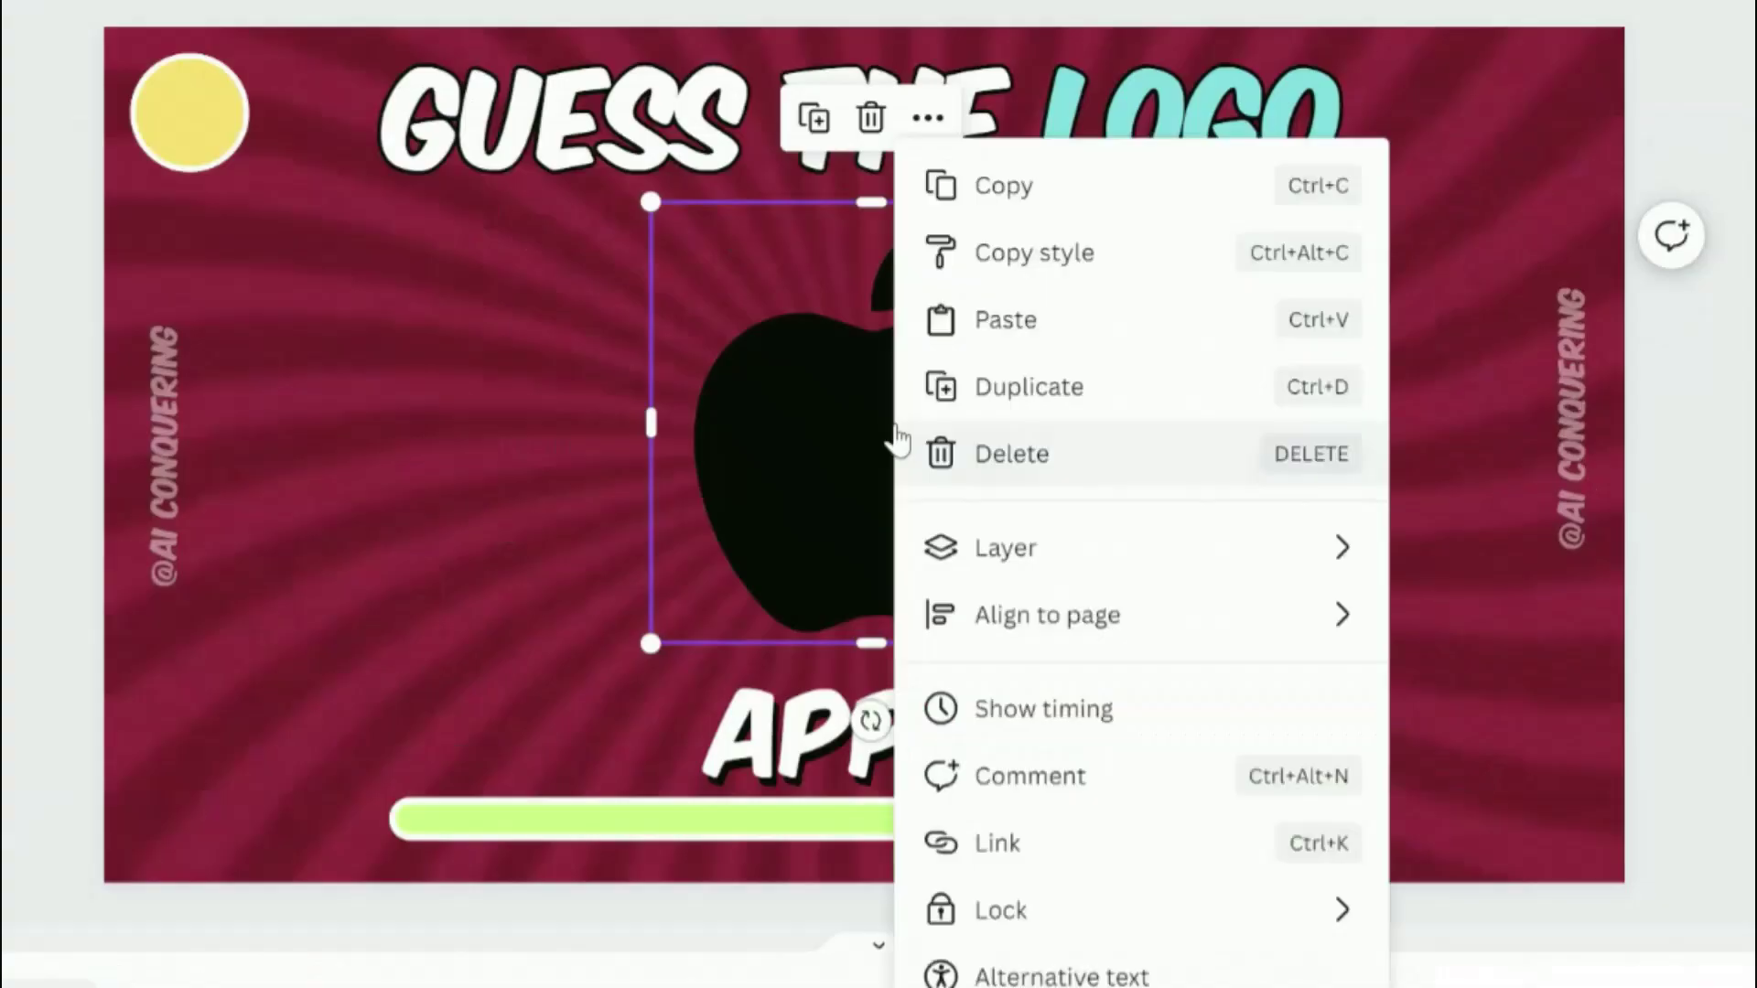
left_click(1028, 710)
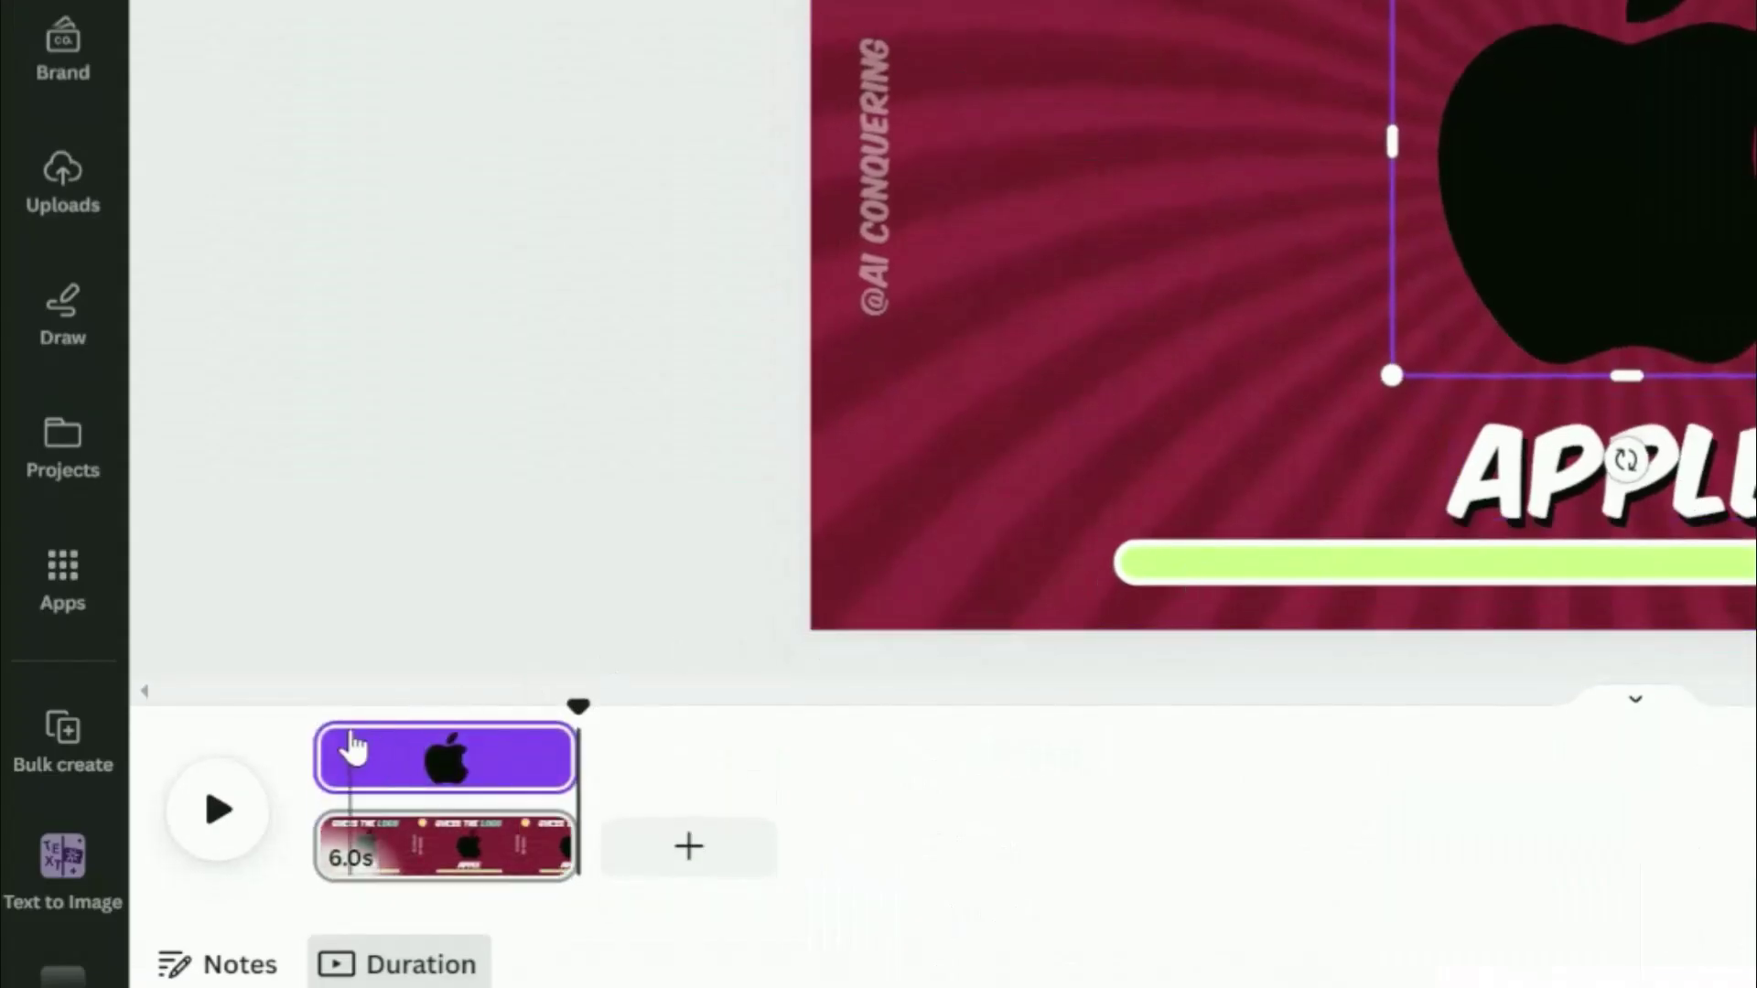
left_click_drag(317, 756, 510, 761)
left_click(1540, 490)
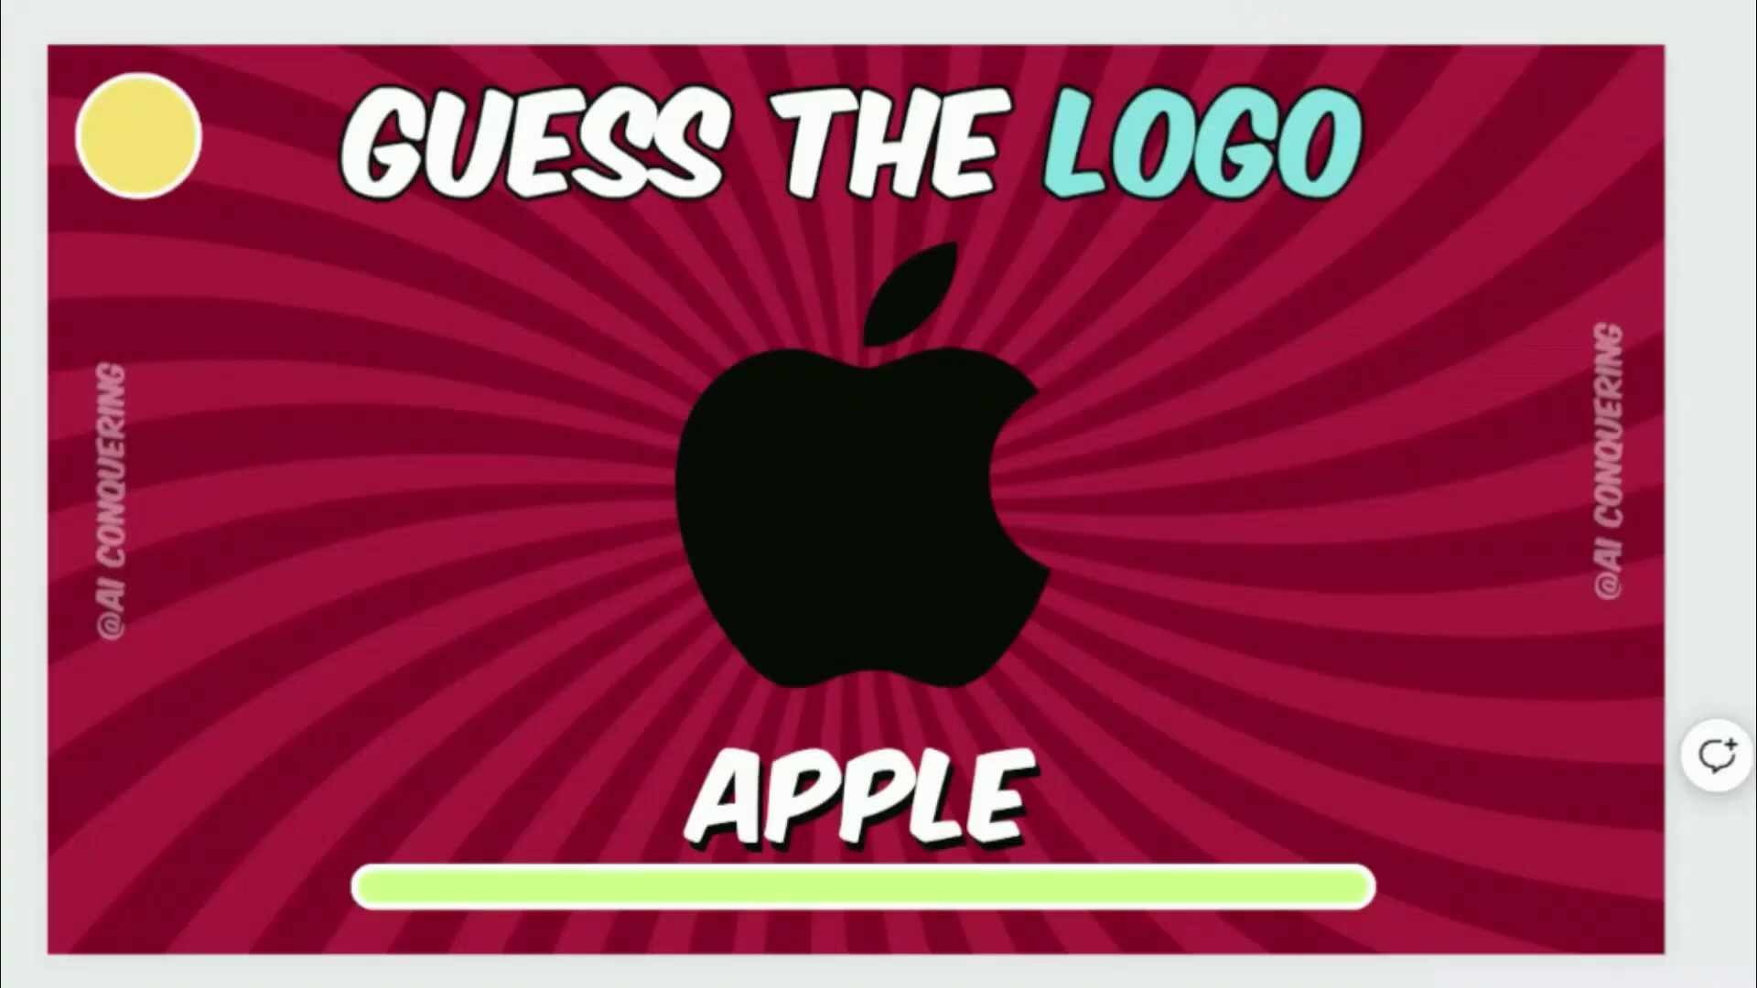
- Apply the Burst text animation to the APPLE text and set it to animate both on enter and on exit
left_click(860, 791)
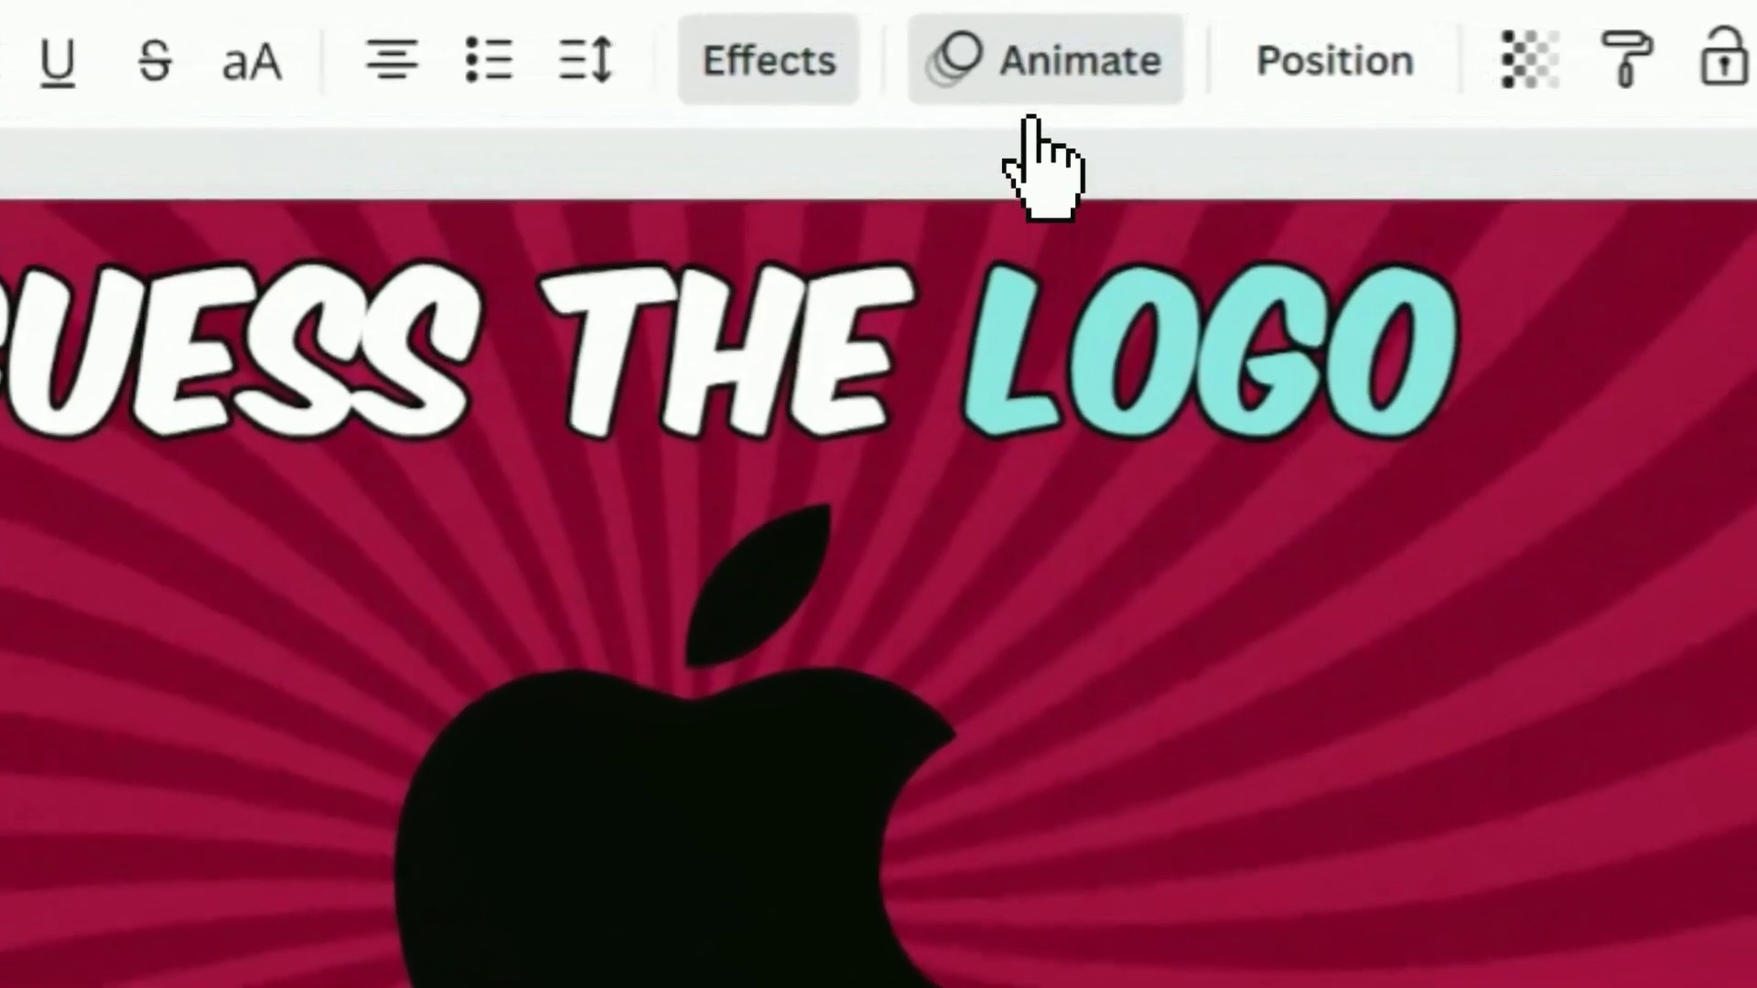
left_click(1052, 64)
scroll(366, 554, "down", 5)
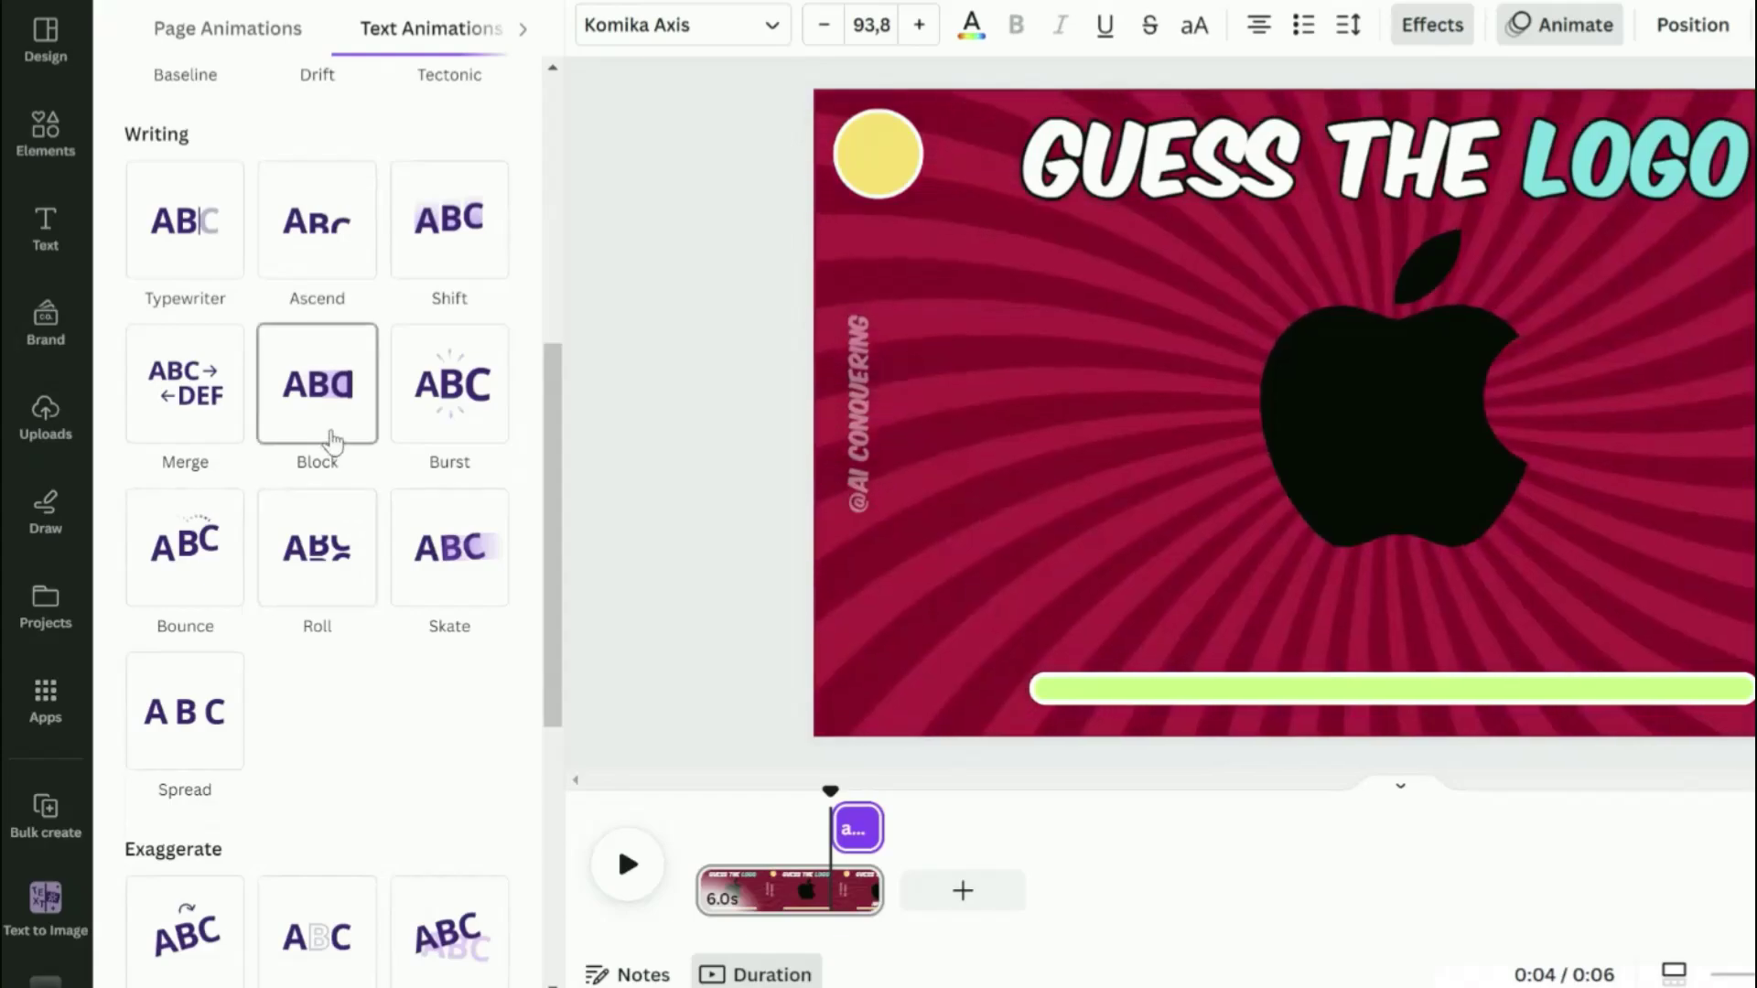
scroll(332, 442, "down", 3)
scroll(333, 439, "up", 10)
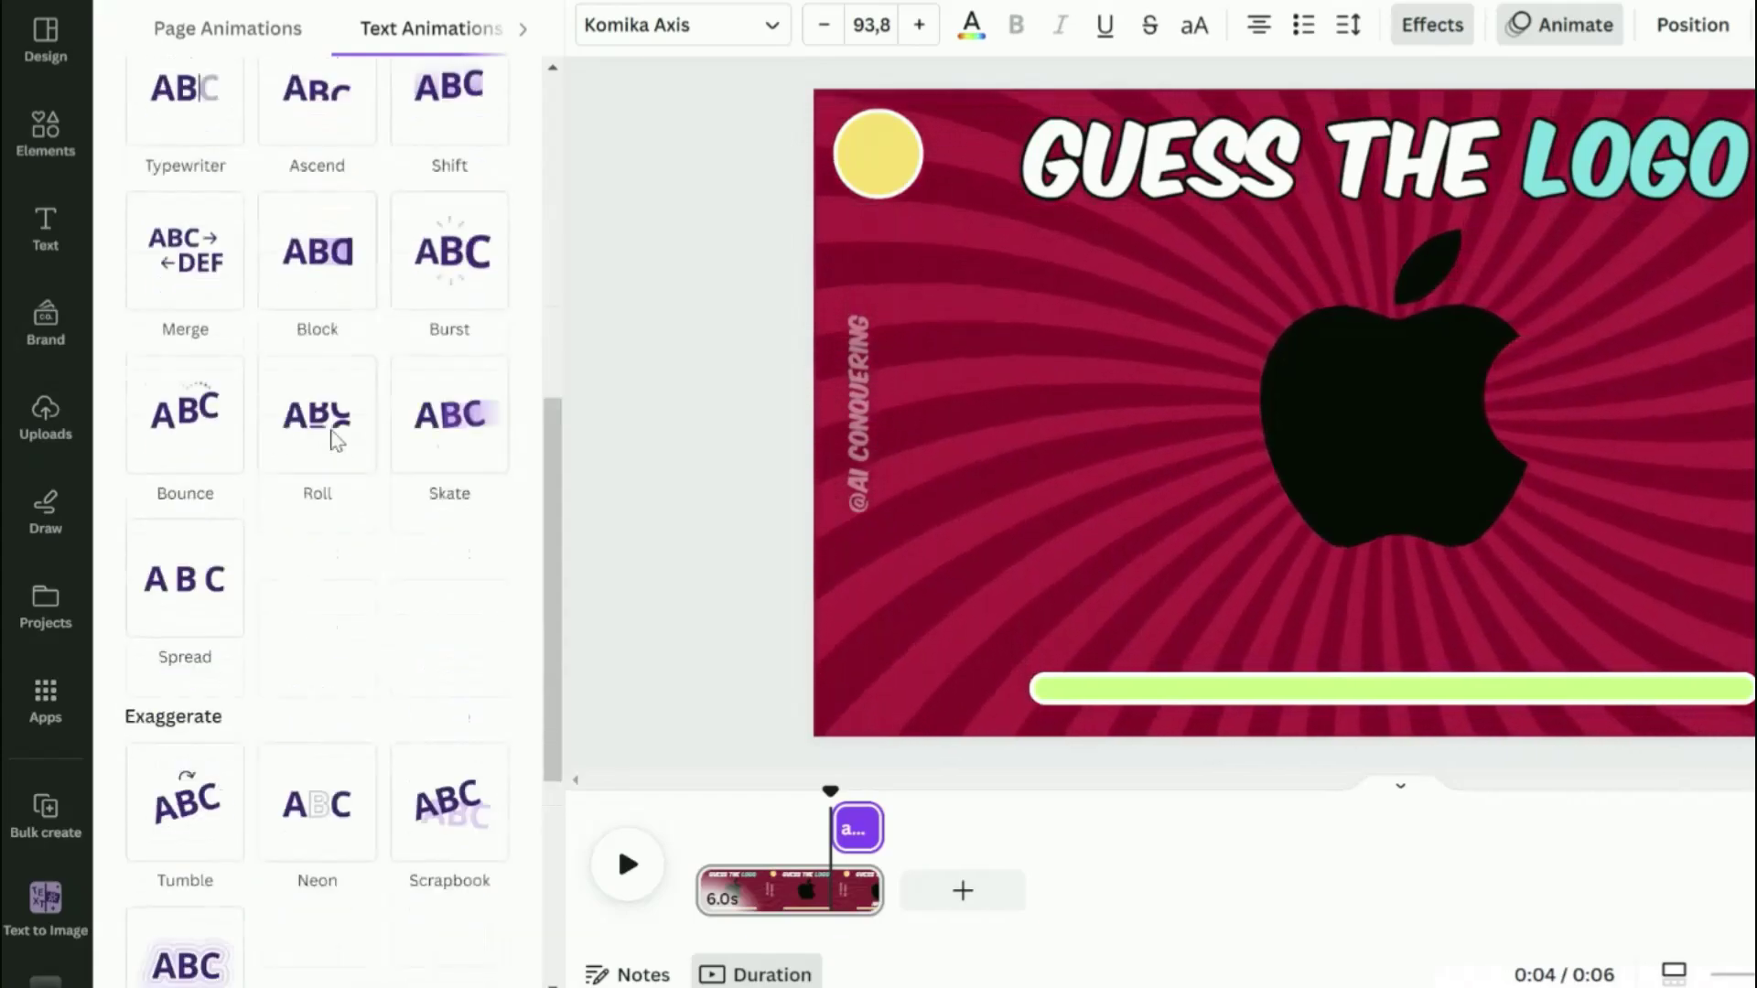
left_click(332, 634)
scroll(339, 630, "down", 6)
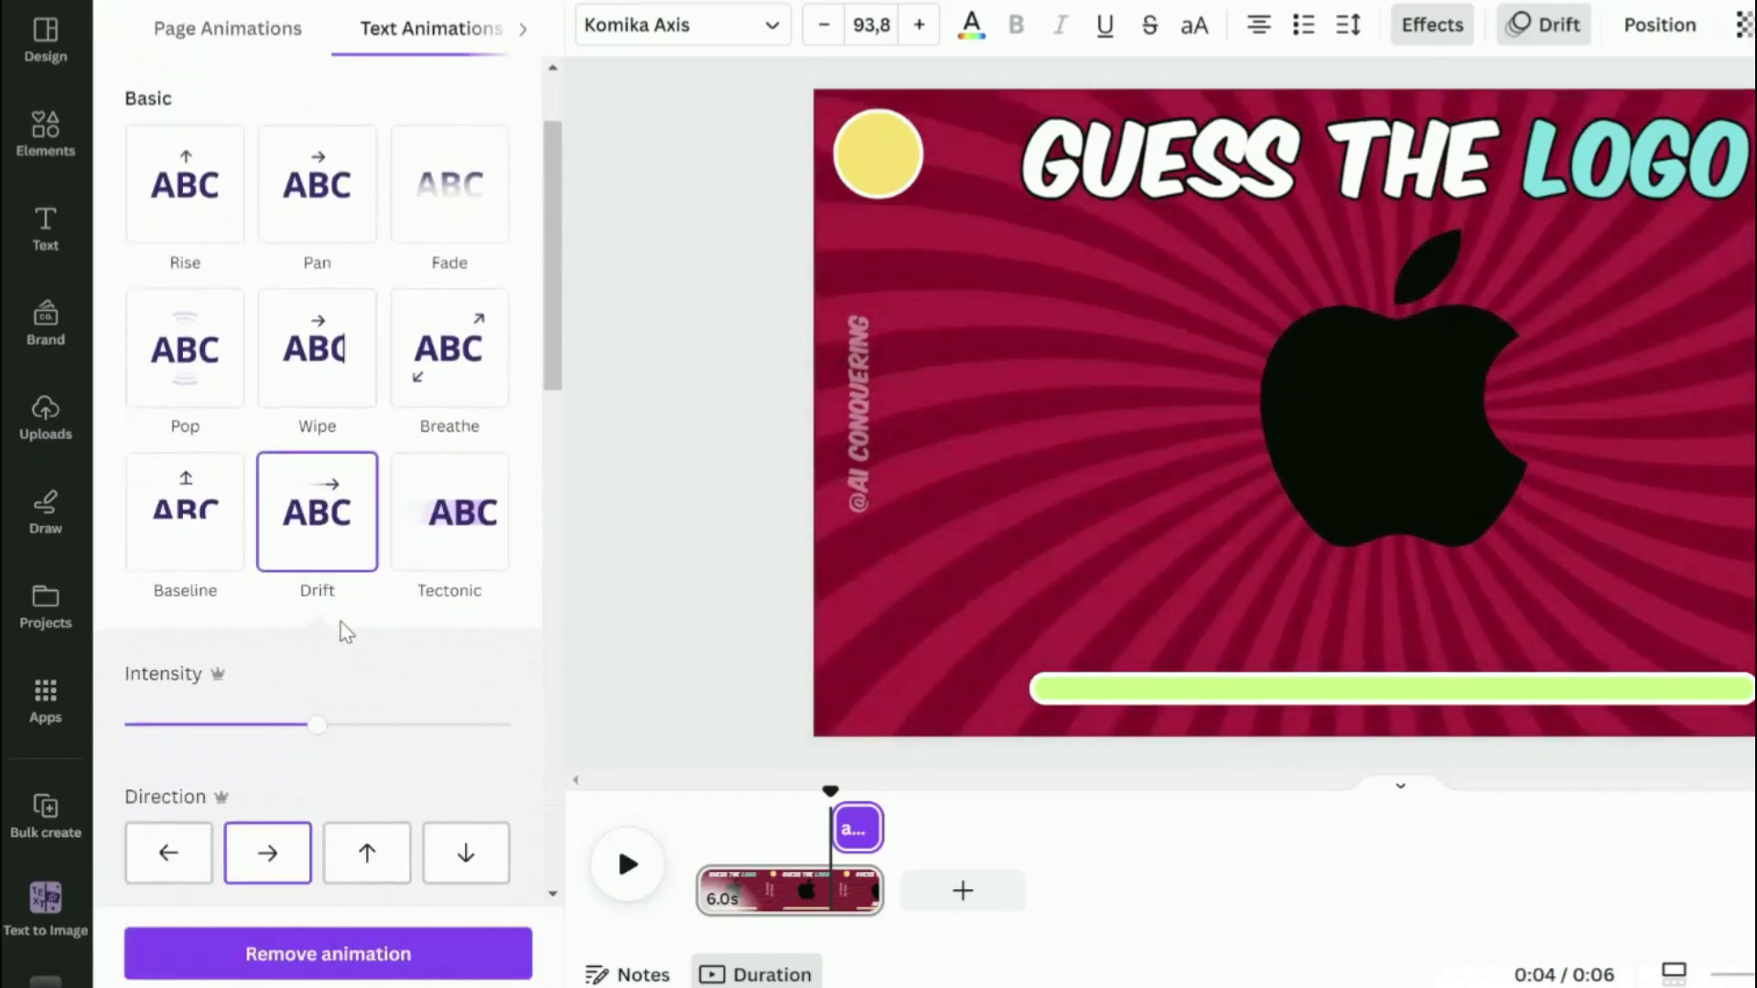
left_click(484, 573)
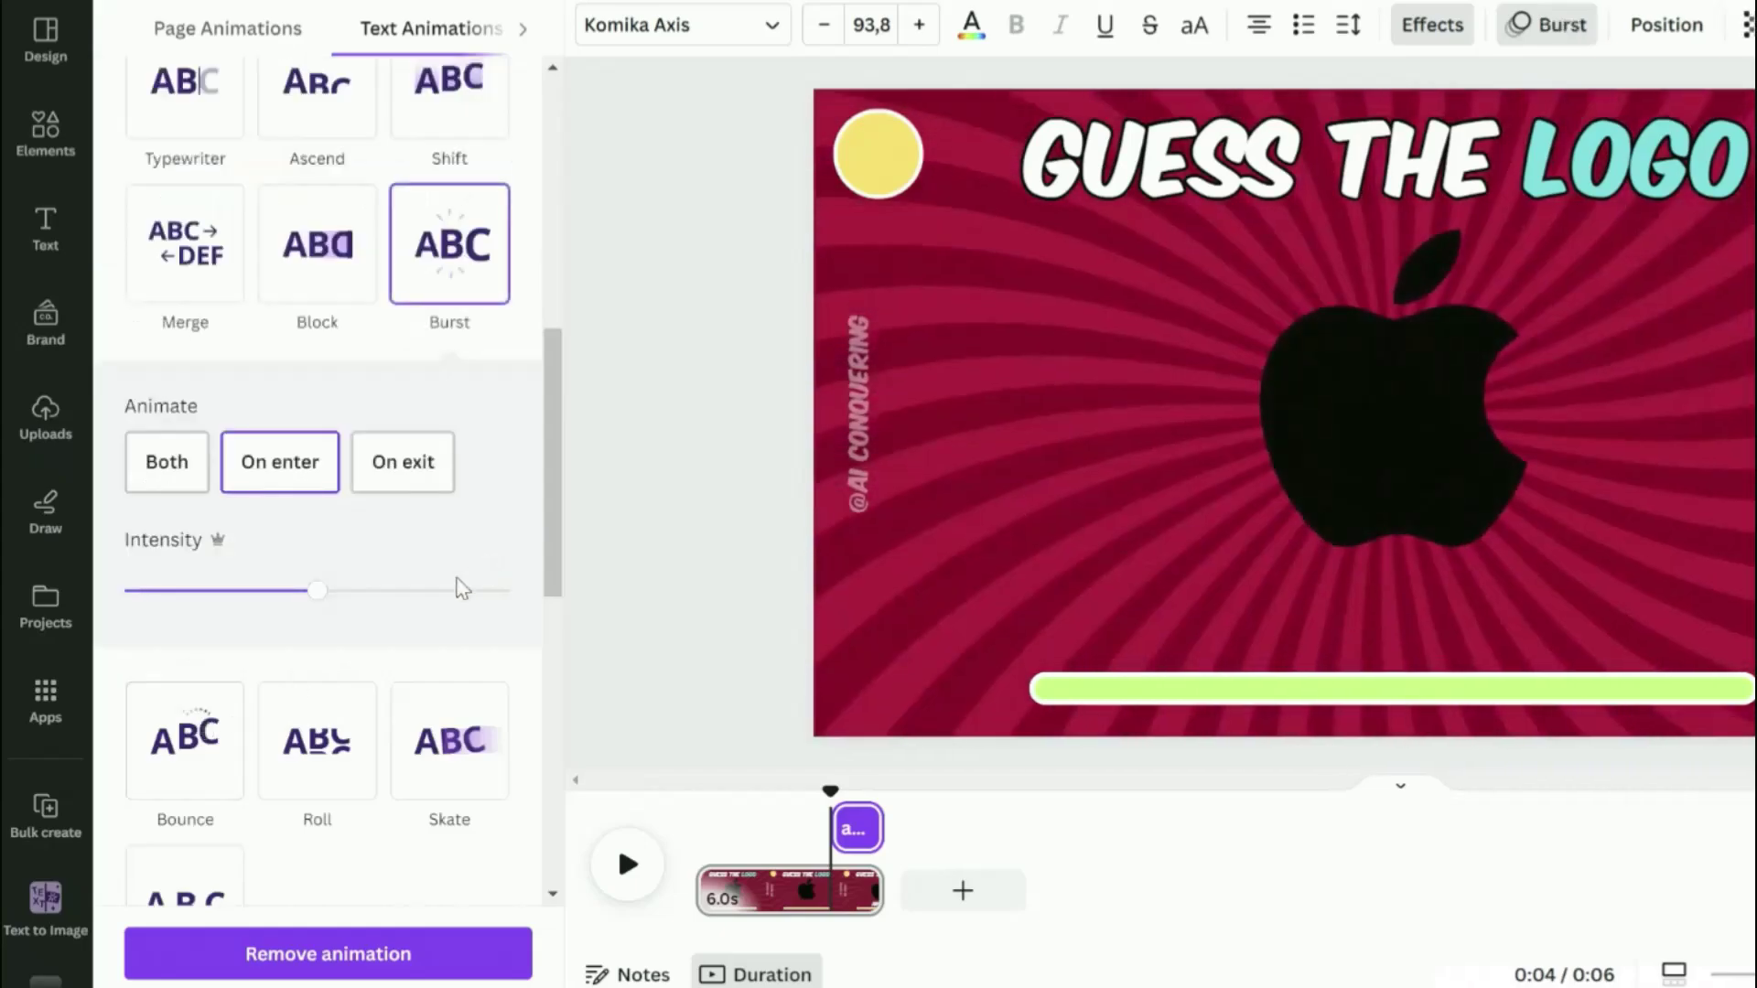
left_click(170, 464)
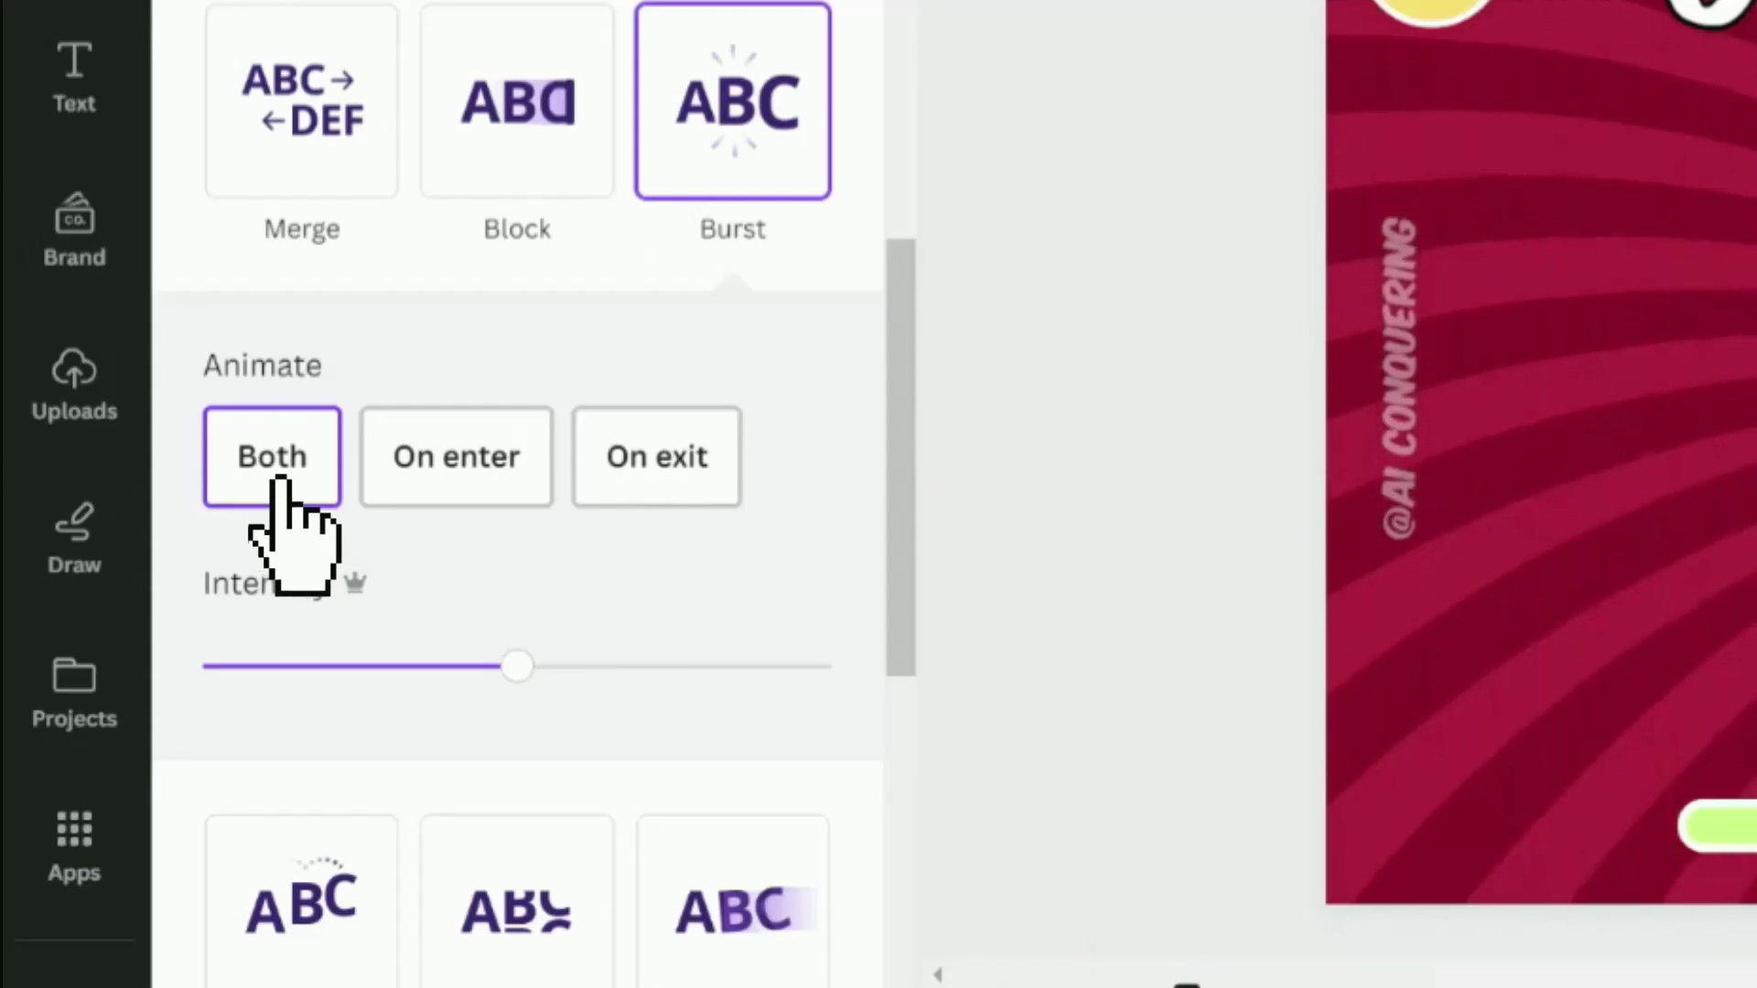
- Give the green progress bar the Wipe animation and reduce its speed to the minimum
left_click(294, 372)
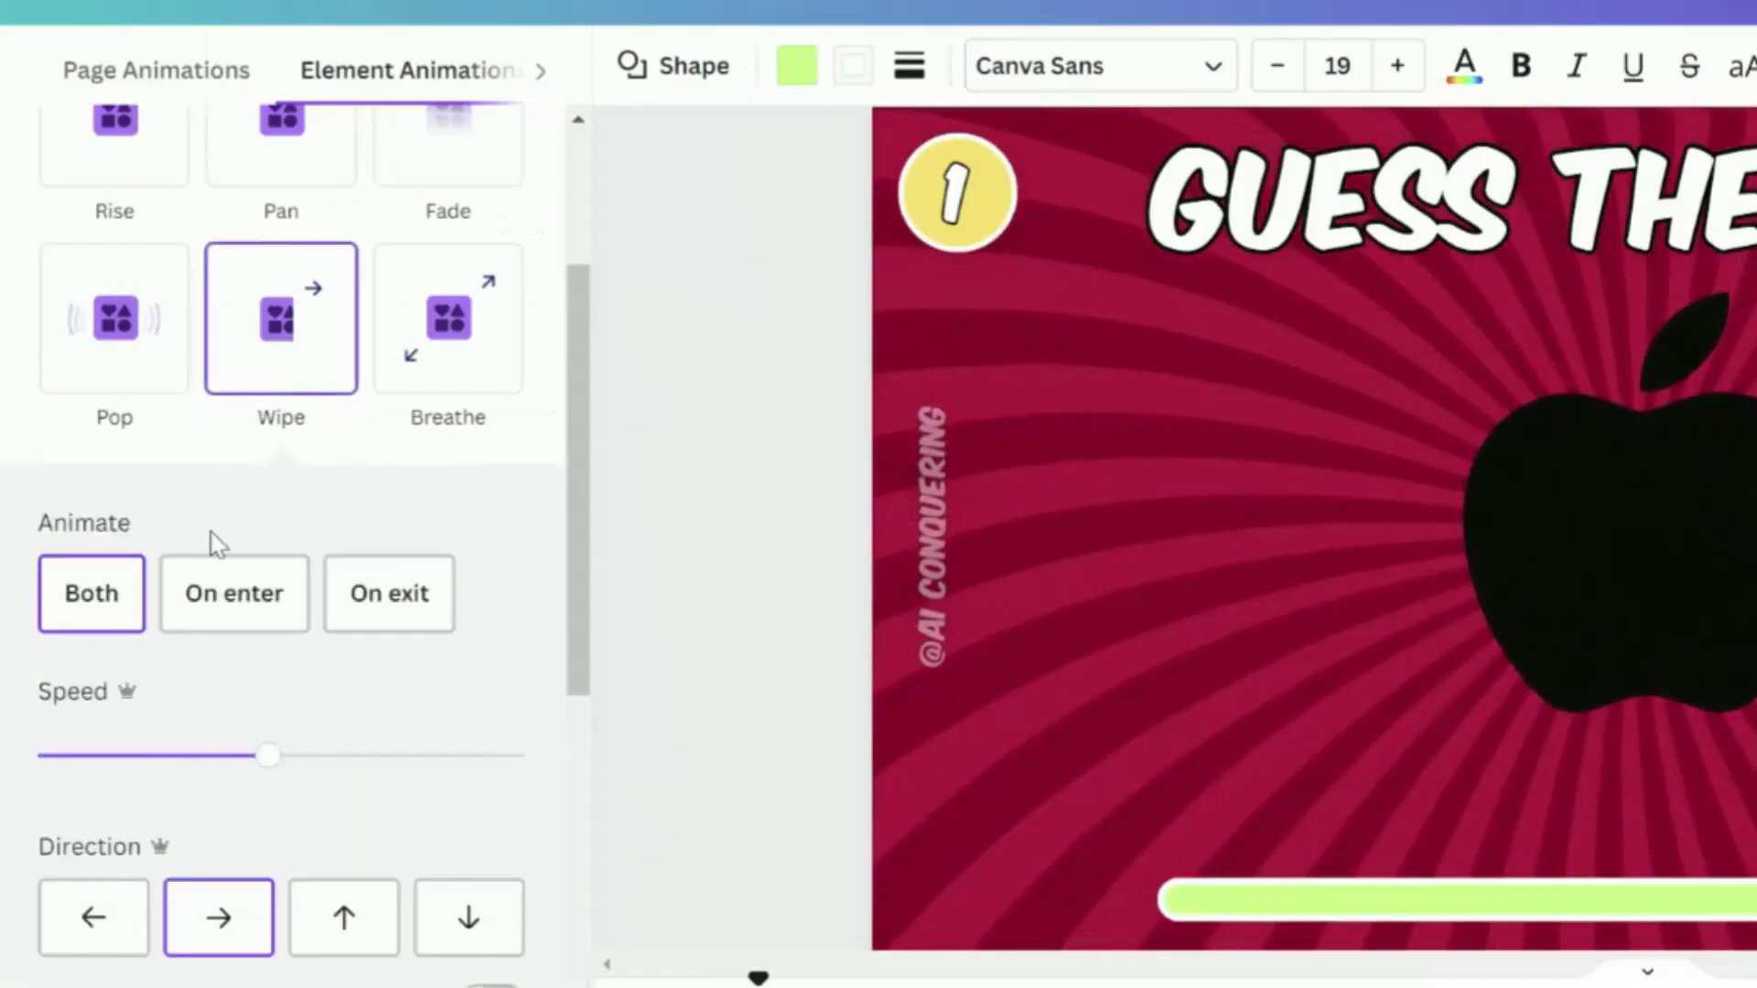
left_click_drag(263, 769, 38, 756)
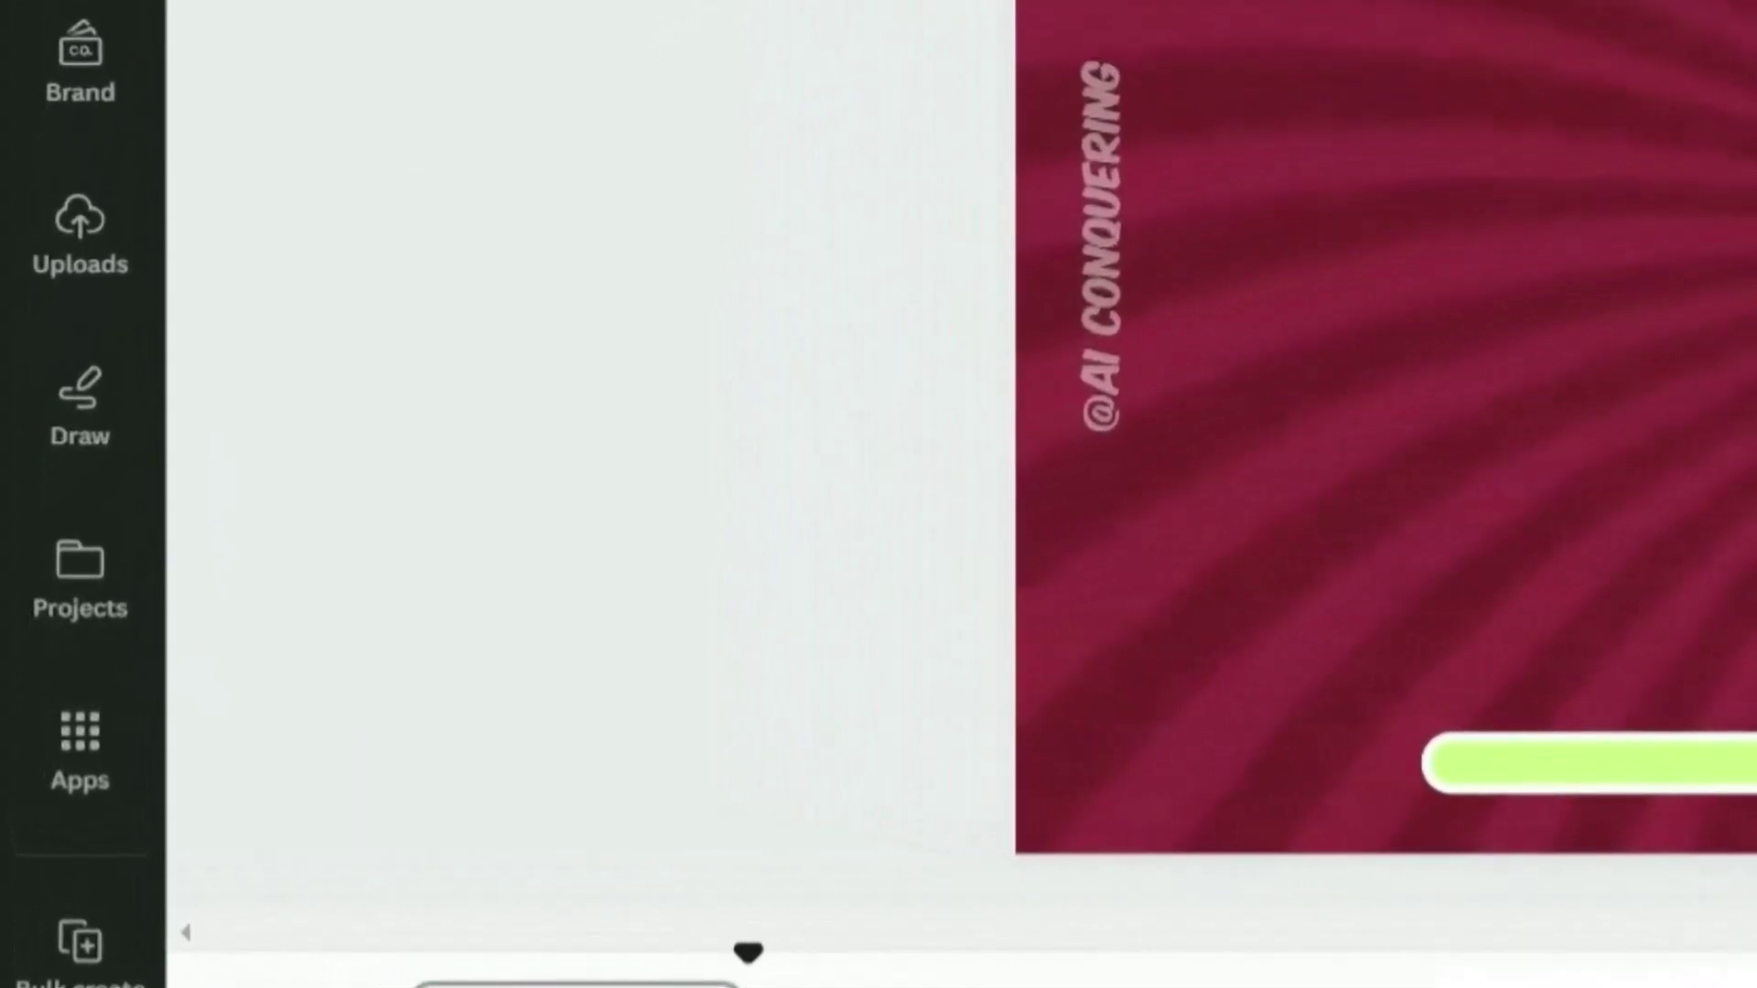
- Create a project folder named "Guess the logo"
left_click(625, 805)
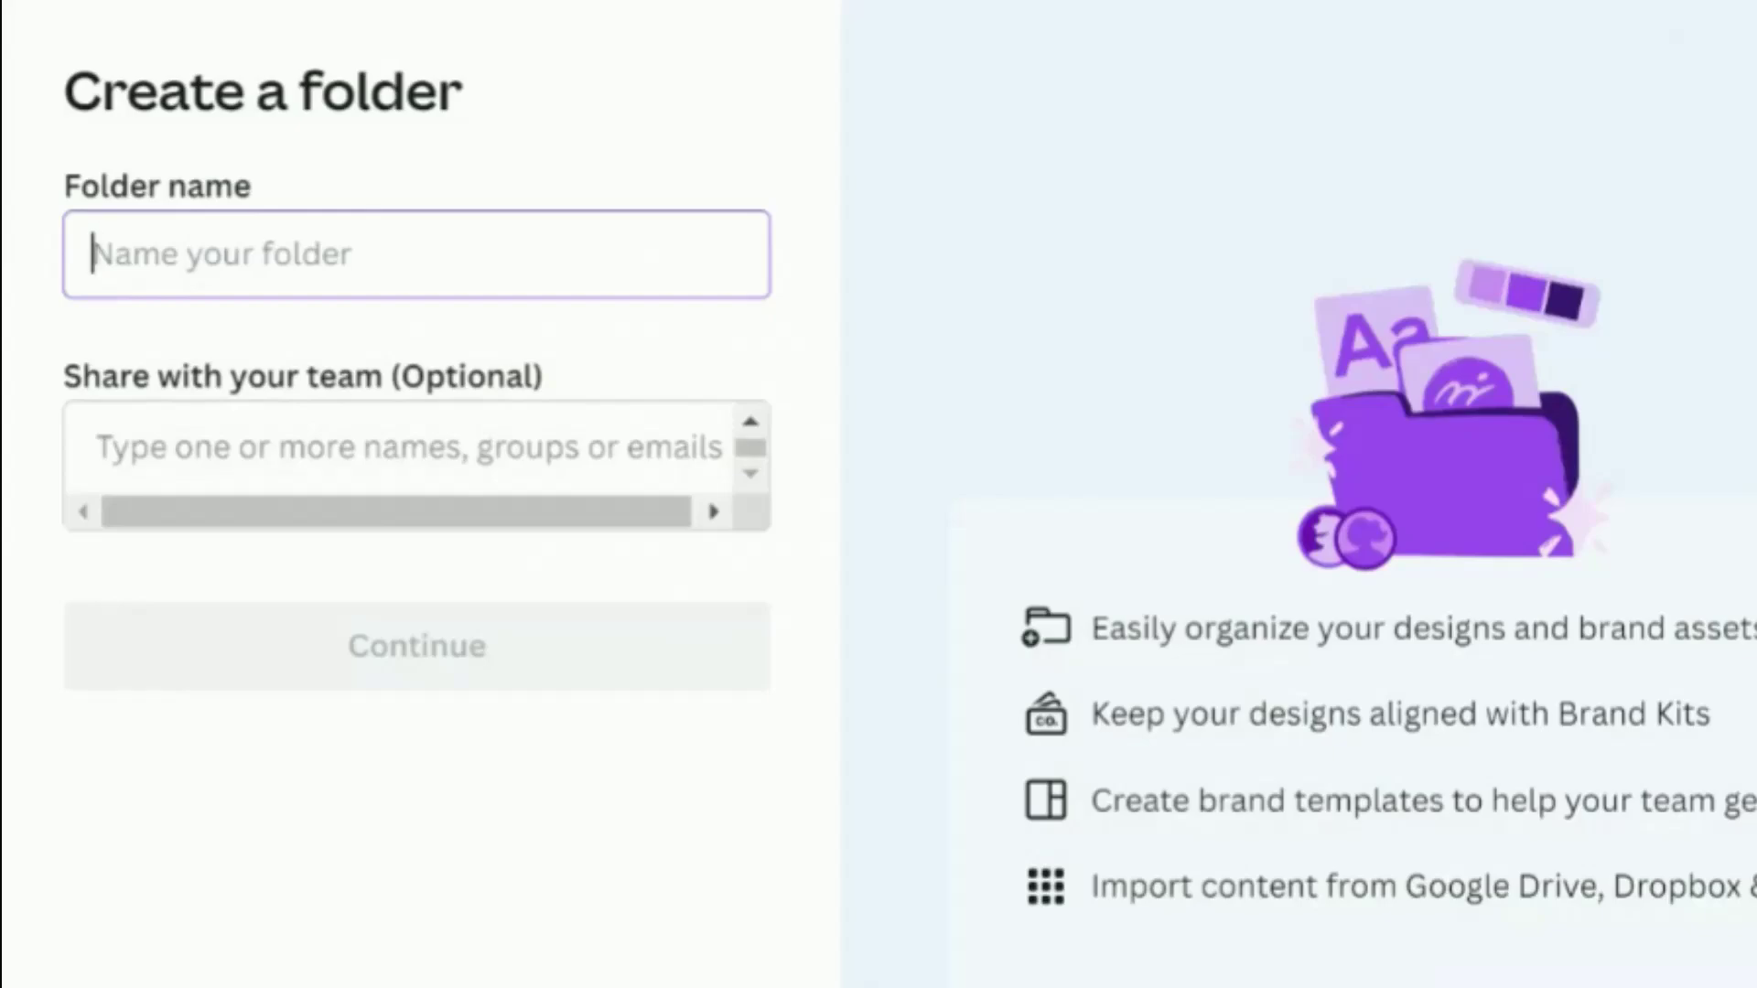
type("Guess the logo")
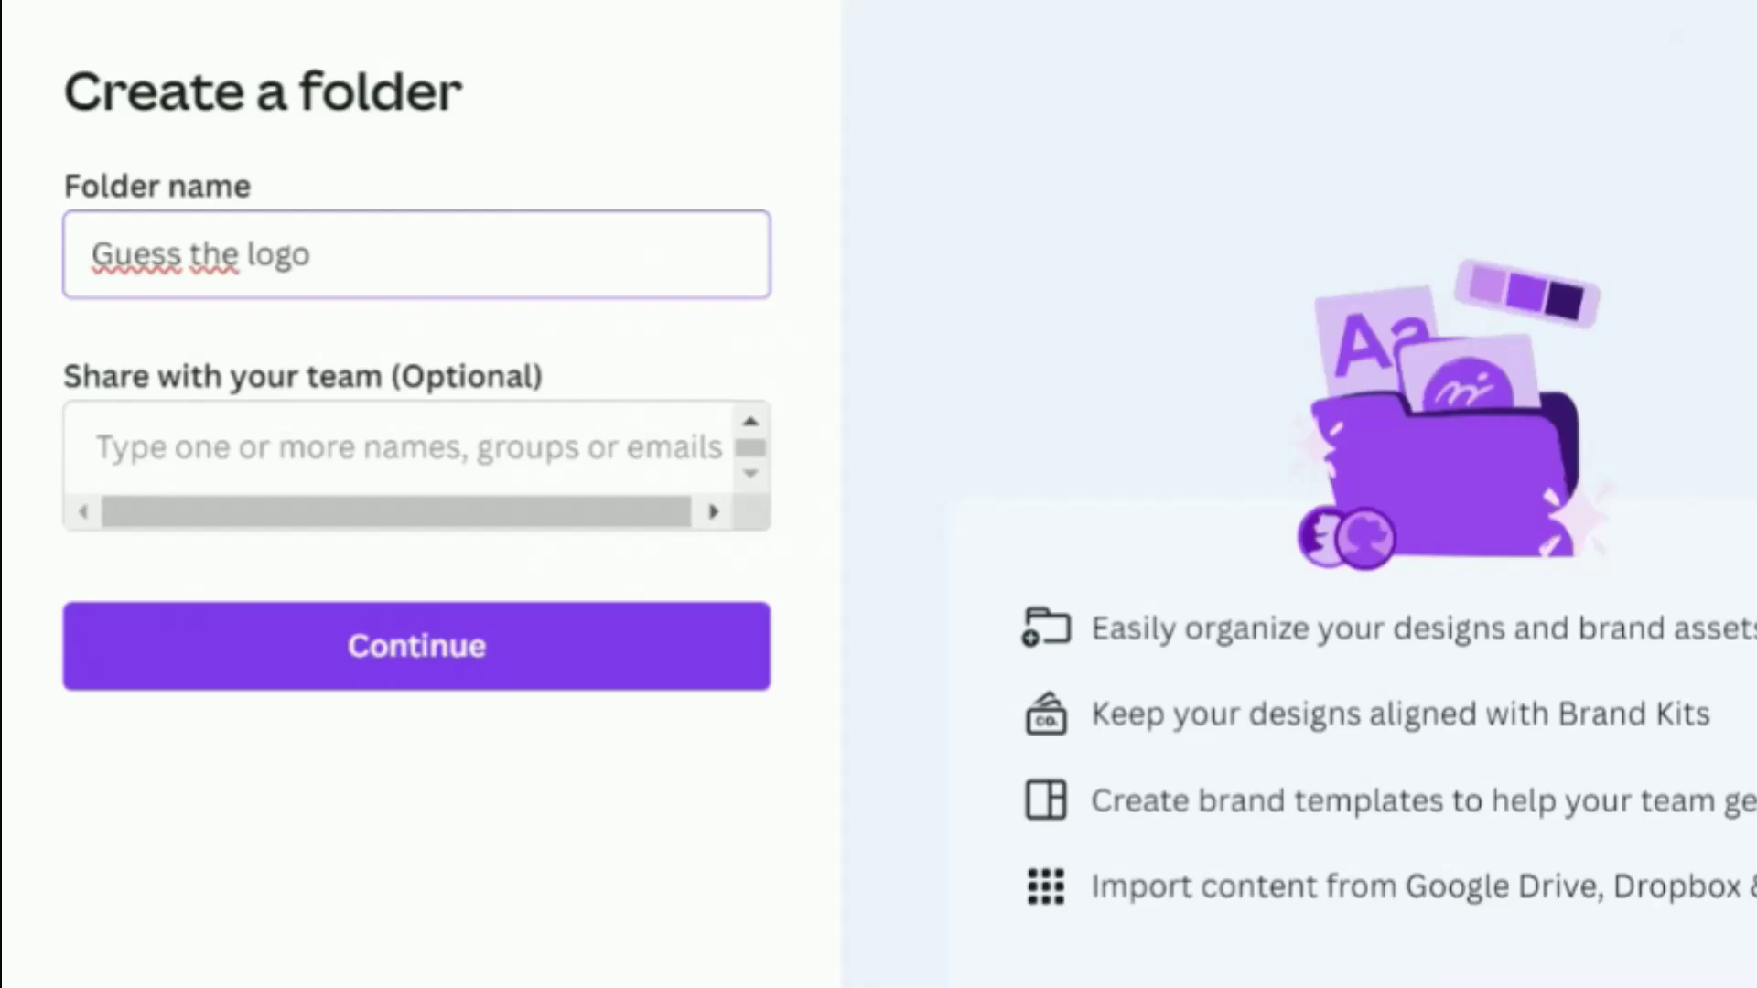
left_click(304, 657)
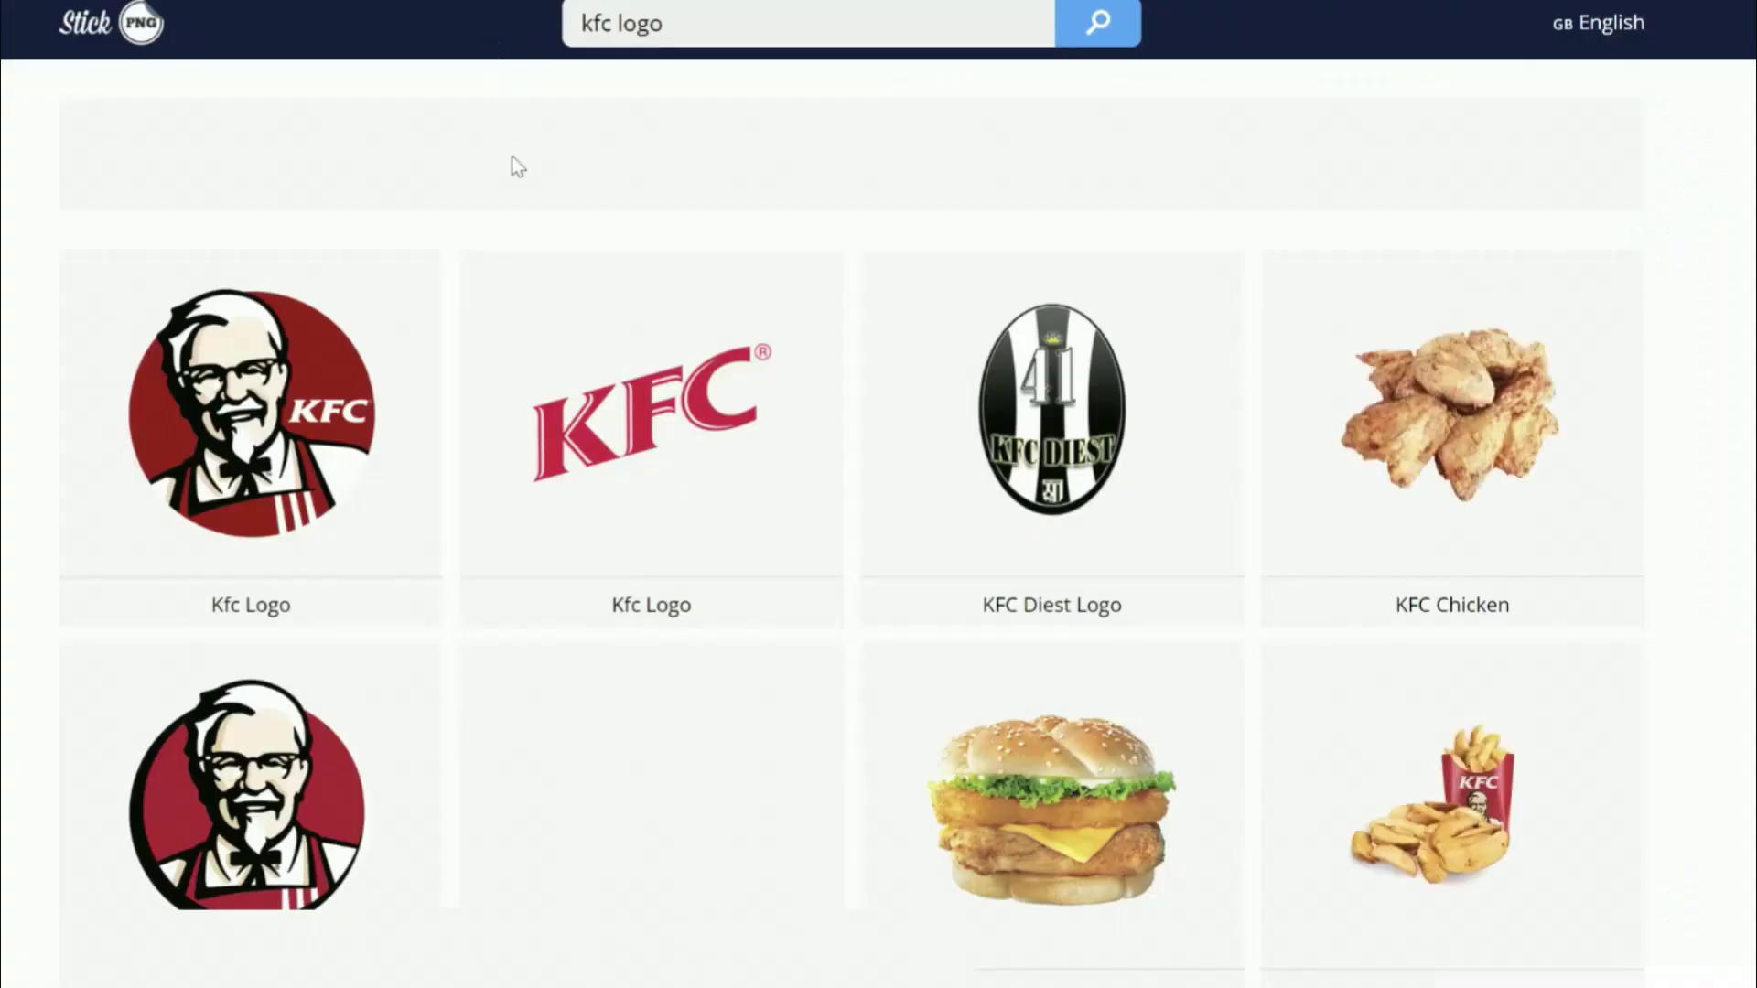
- Switch to the StickPNG website and search for "mc donalds" and "pizza hut" logos
scroll(502, 173, "down", 8)
scroll(503, 181, "up", 8)
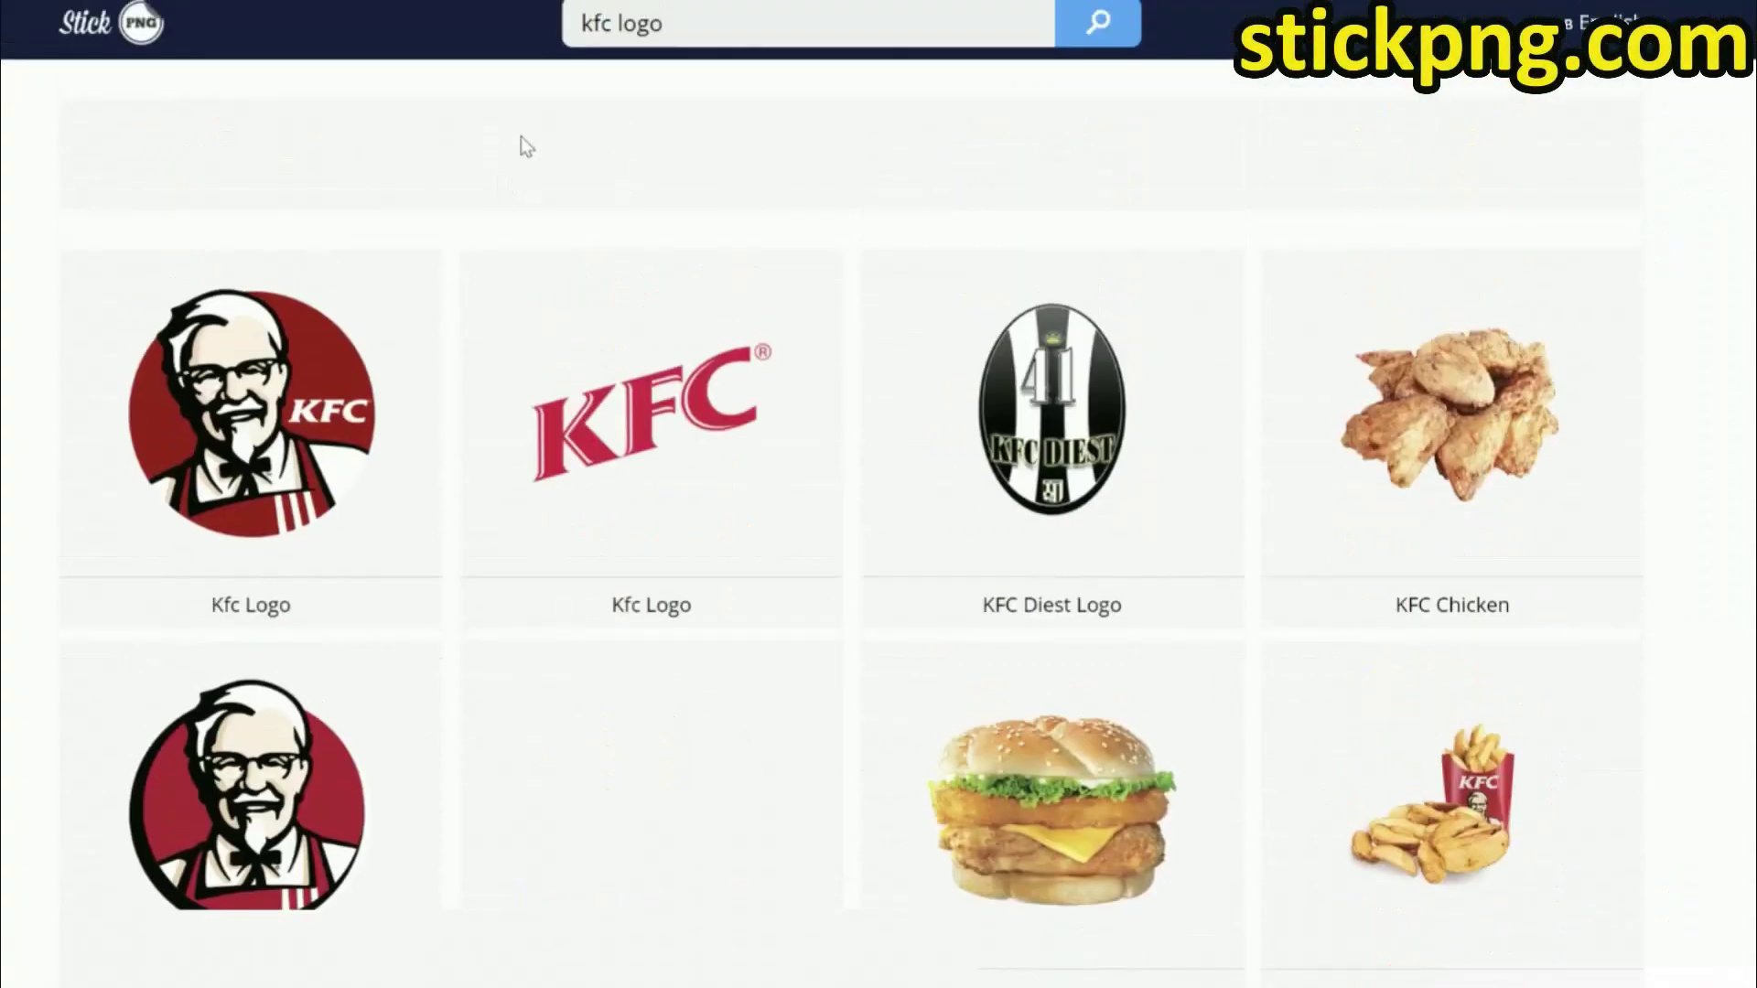
key("ctrl+a")
type("m")
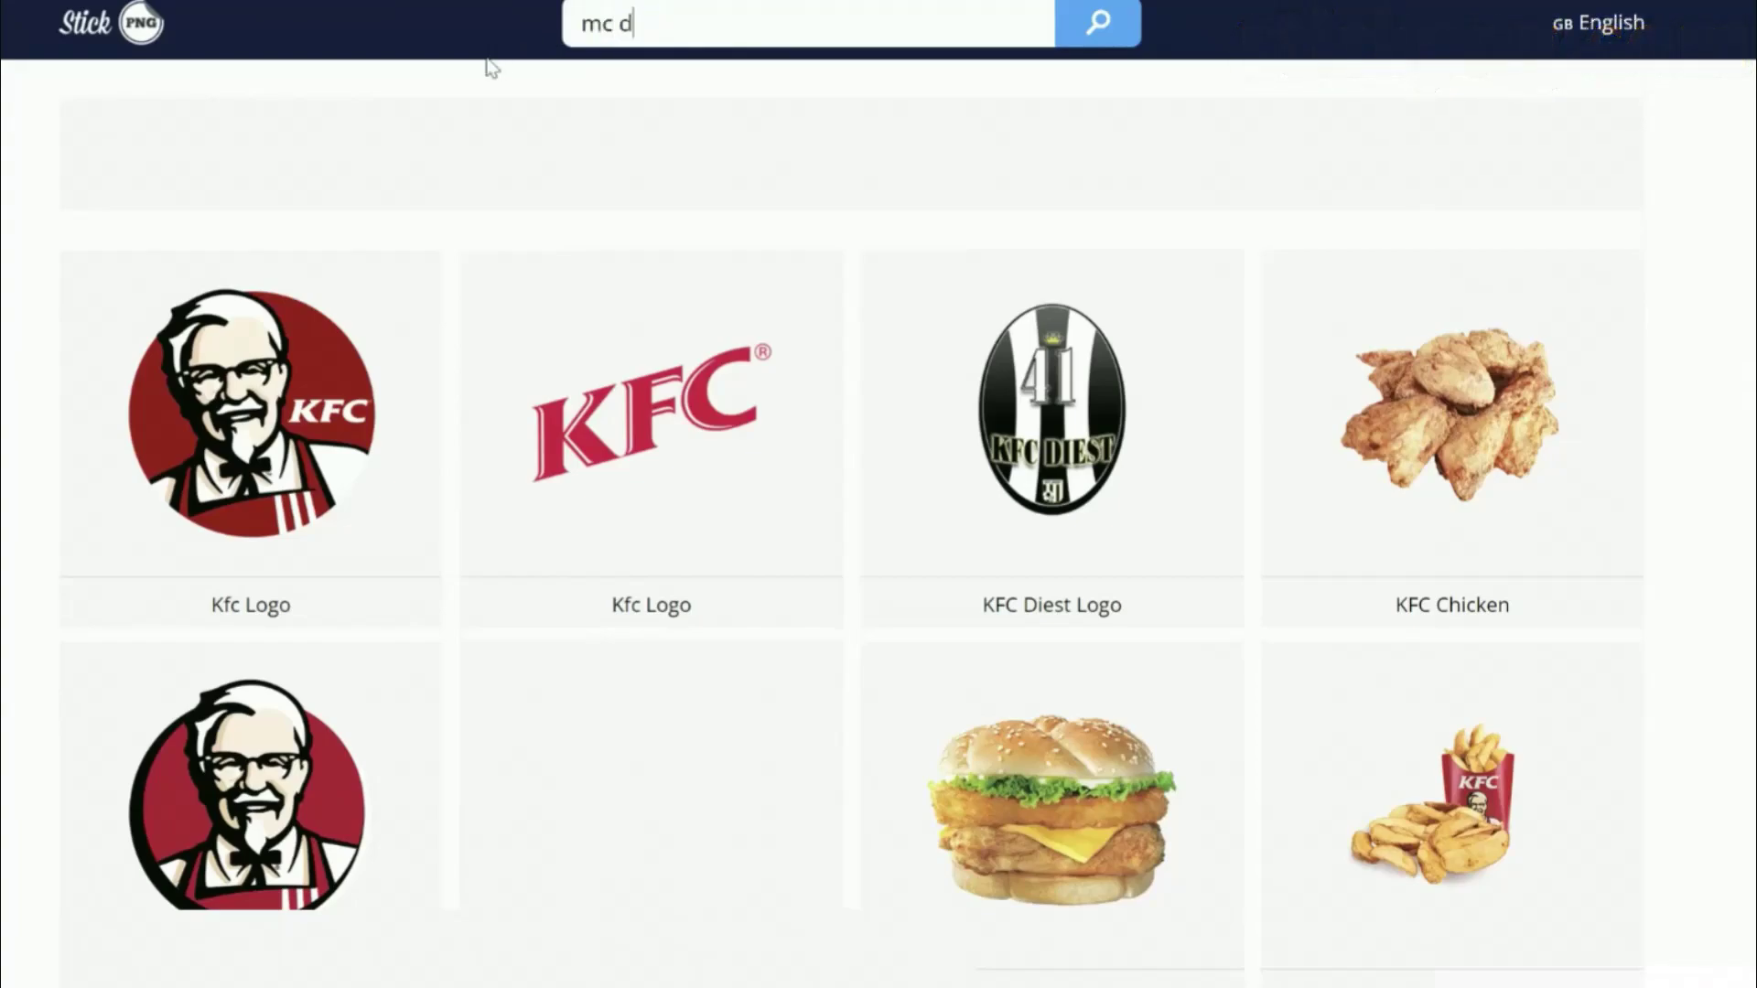
key("Return")
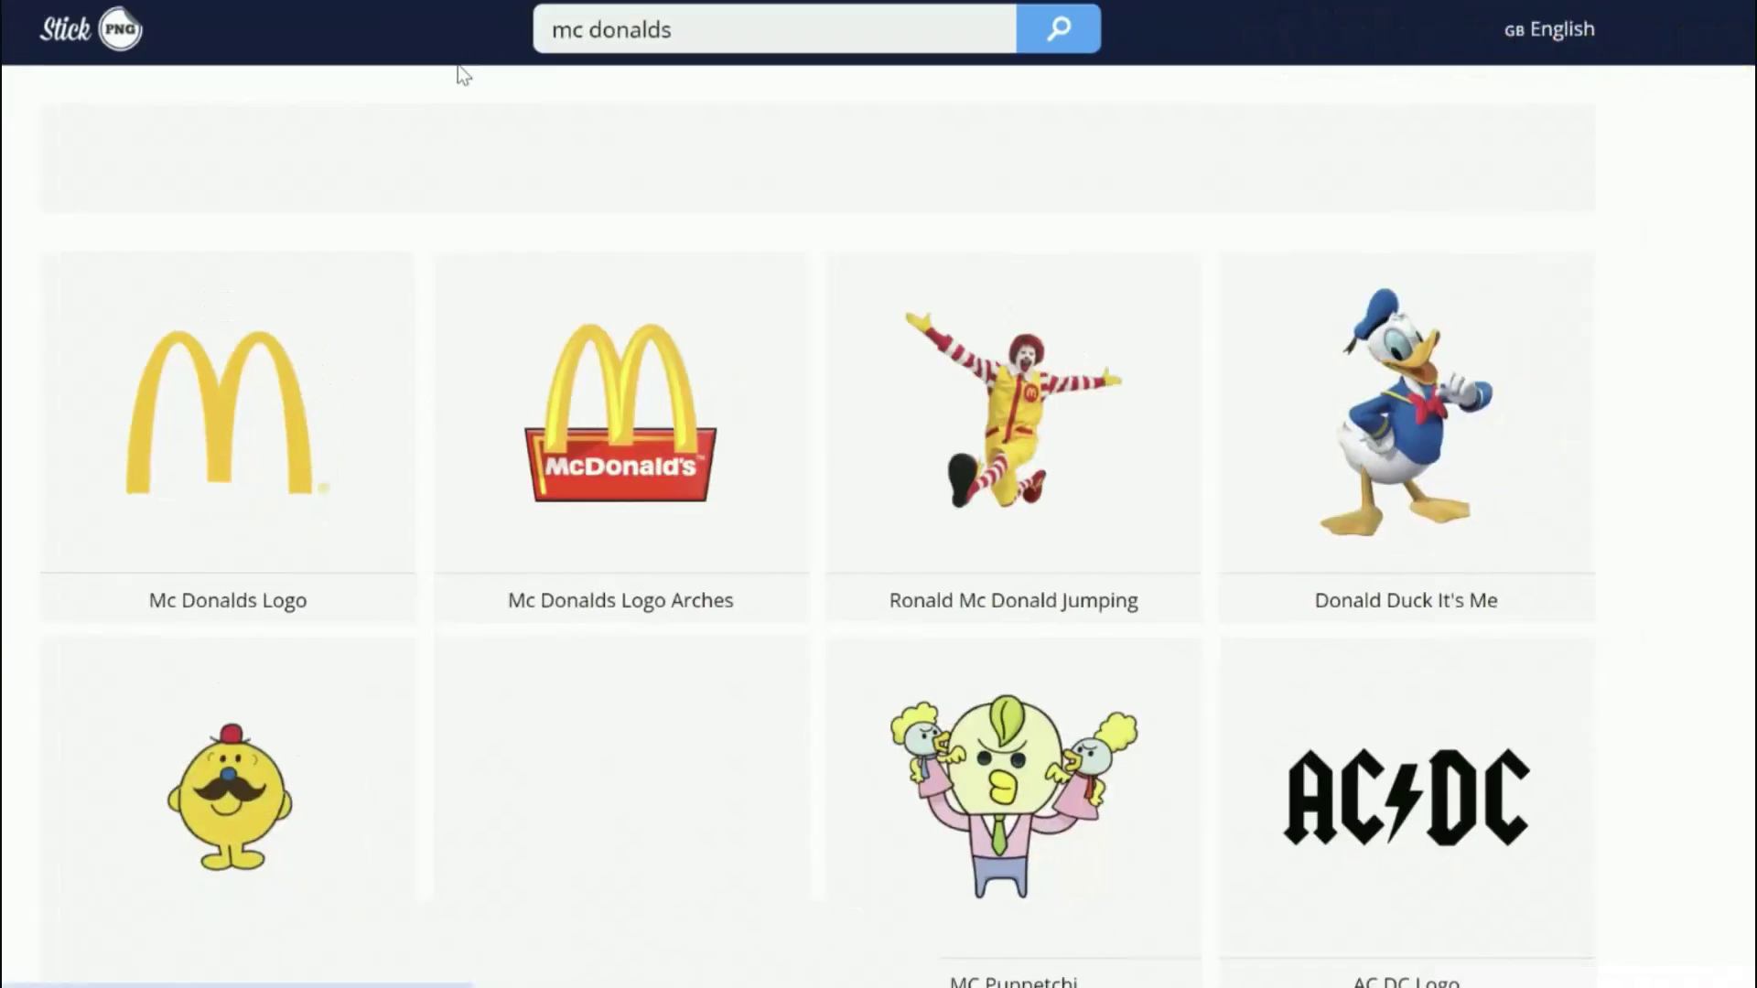
key("ctrl+a")
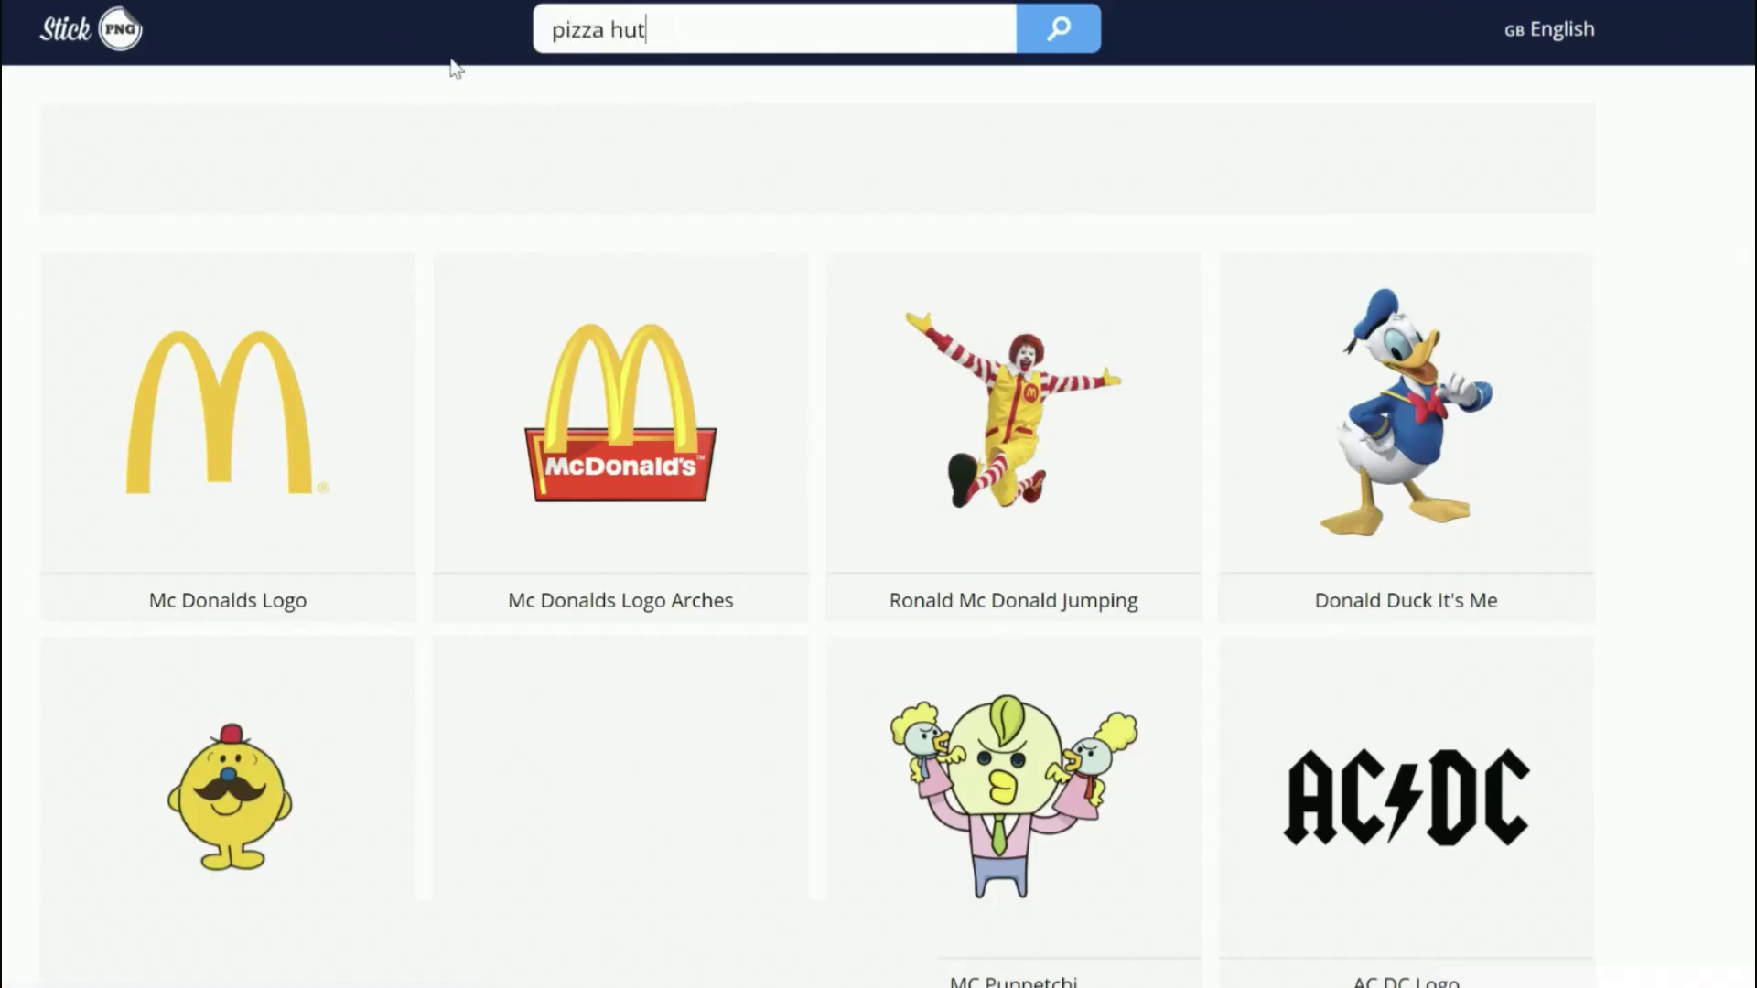
key("Return")
scroll(480, 183, "down", 3)
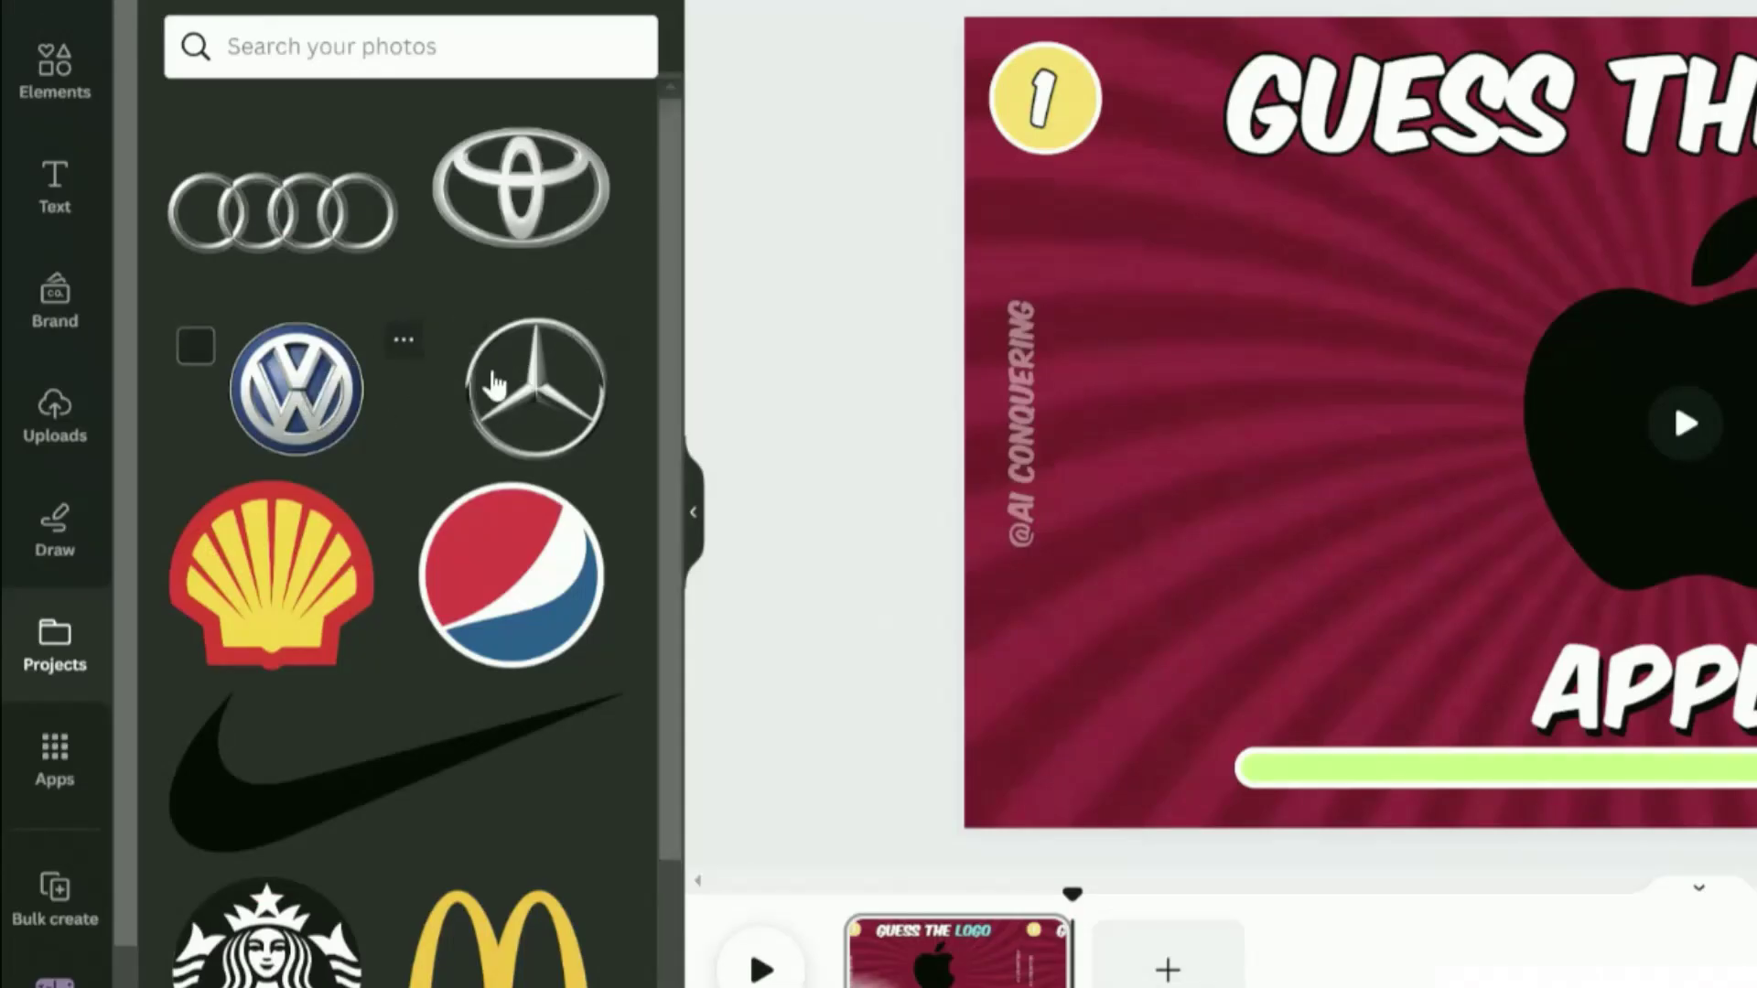
- Back in Canva, find the Bulk create app by searching for "bulk create" and choose to enter the data manually
scroll(333, 521, "down", 3)
scroll(381, 502, "up", 3)
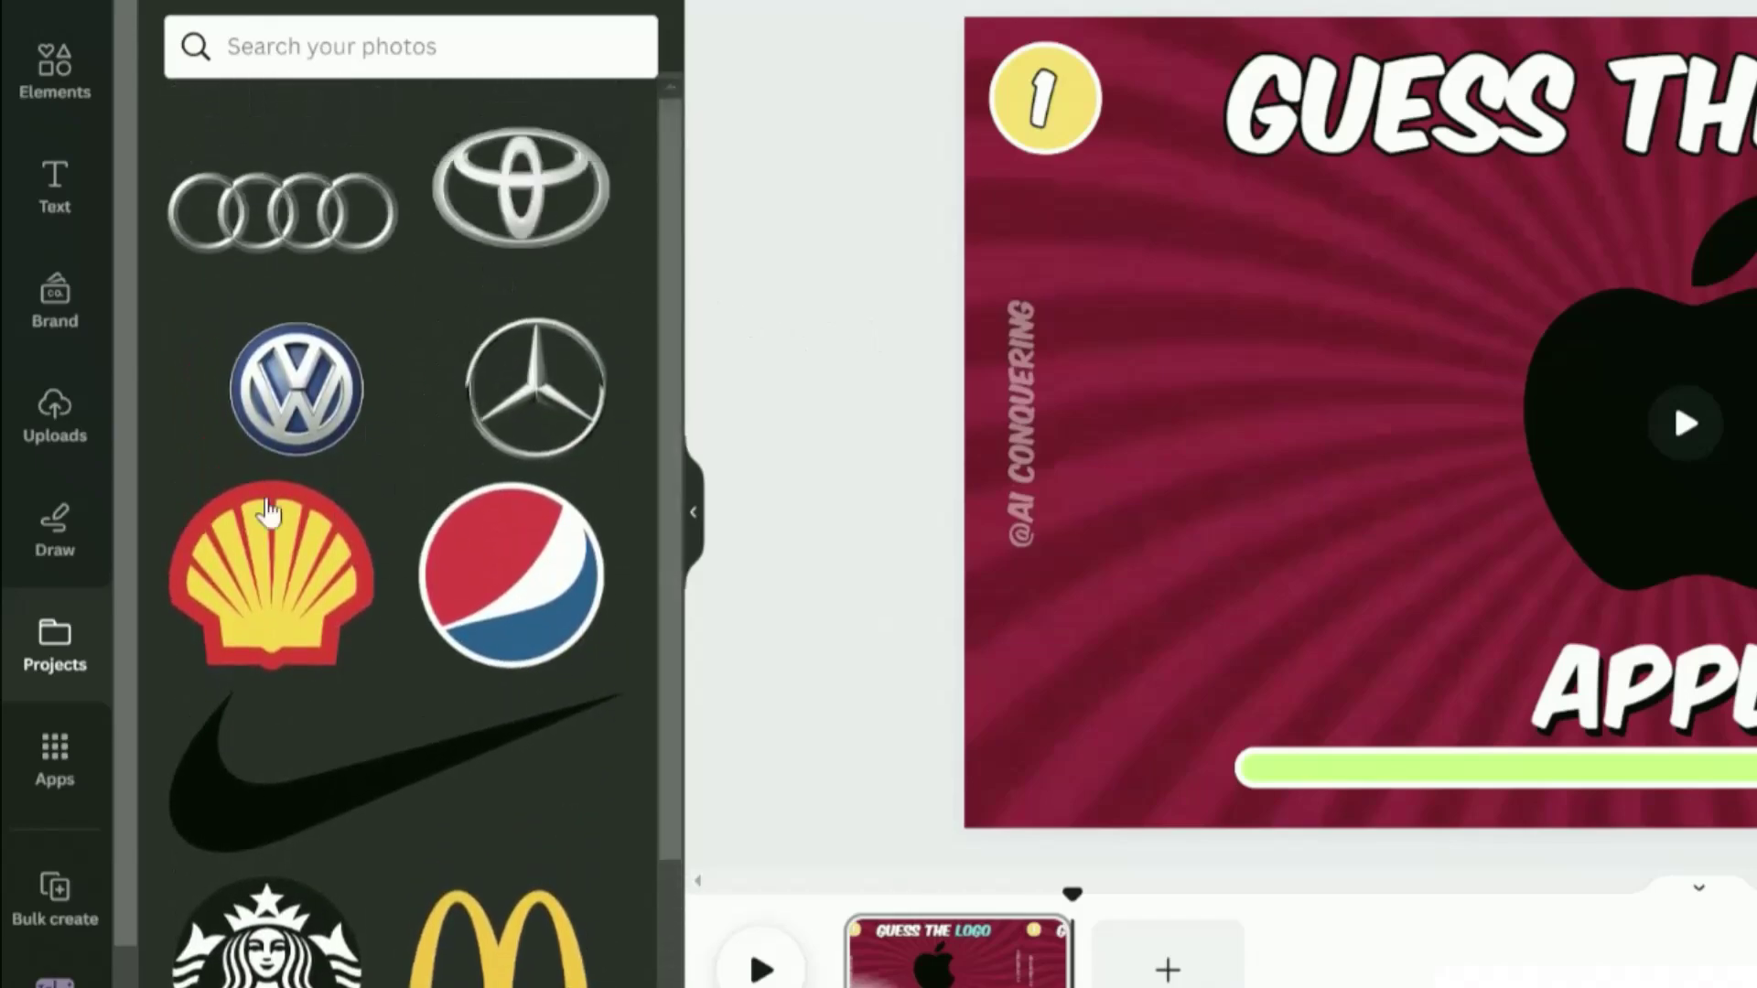
left_click(55, 760)
left_click(394, 55)
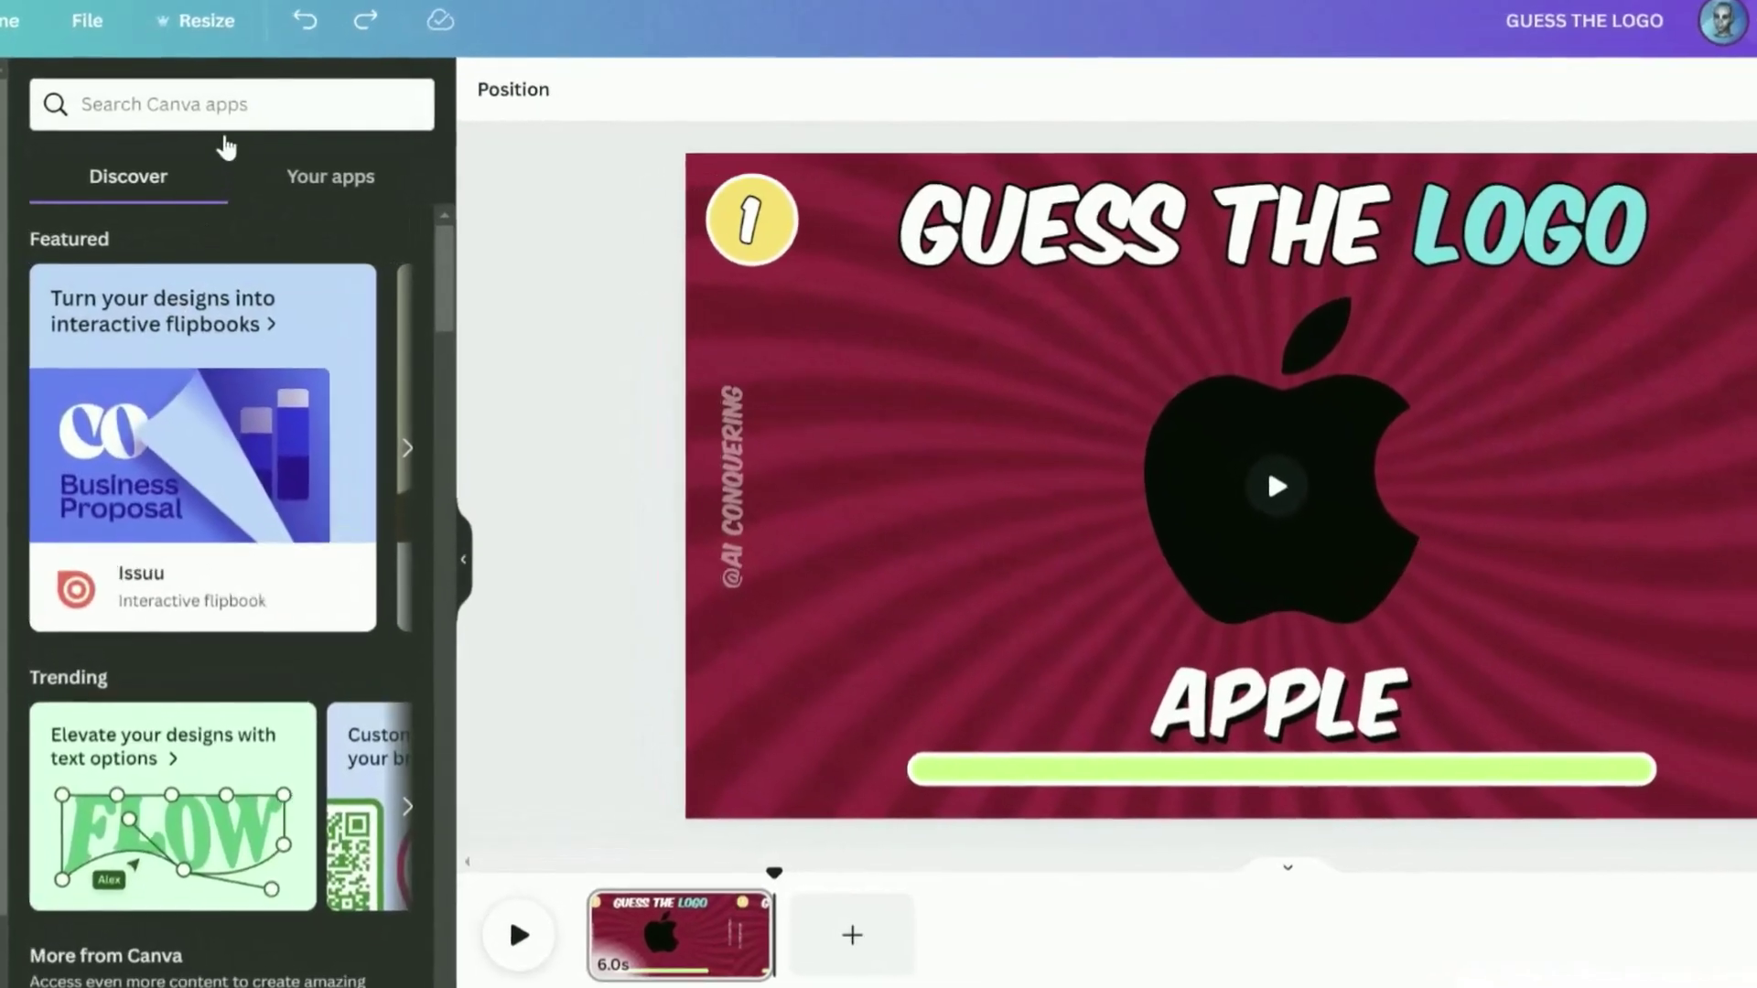
type("bulk create")
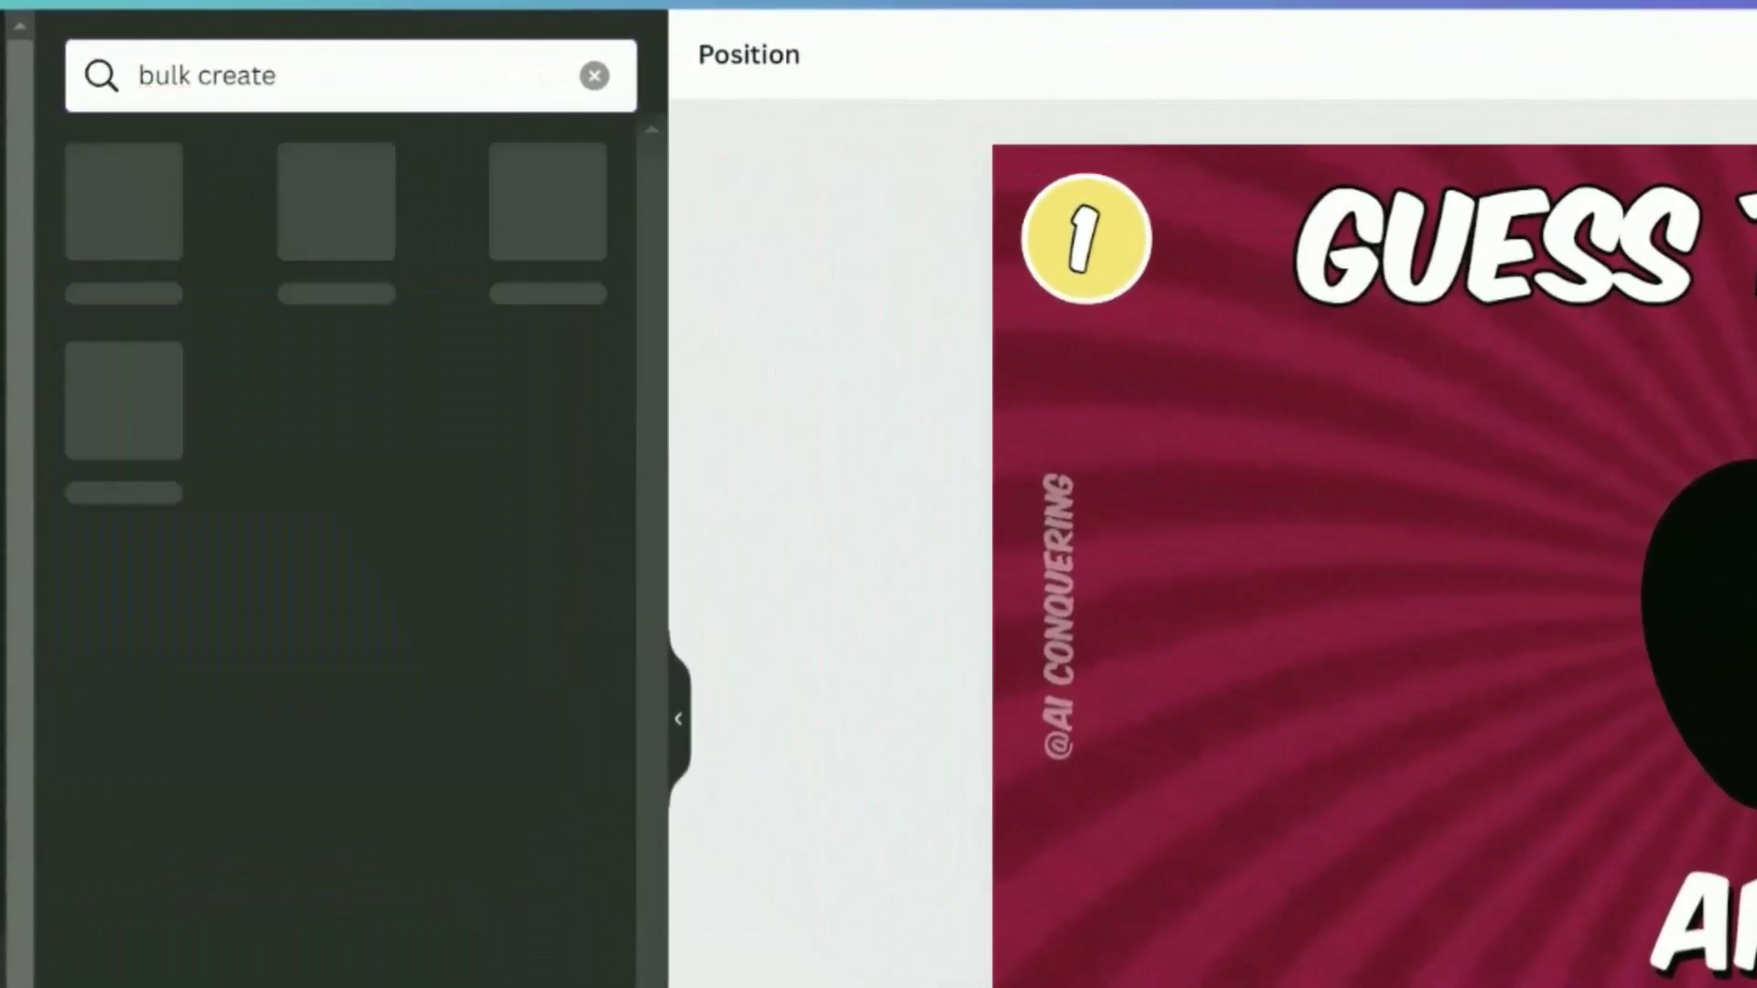
left_click(170, 241)
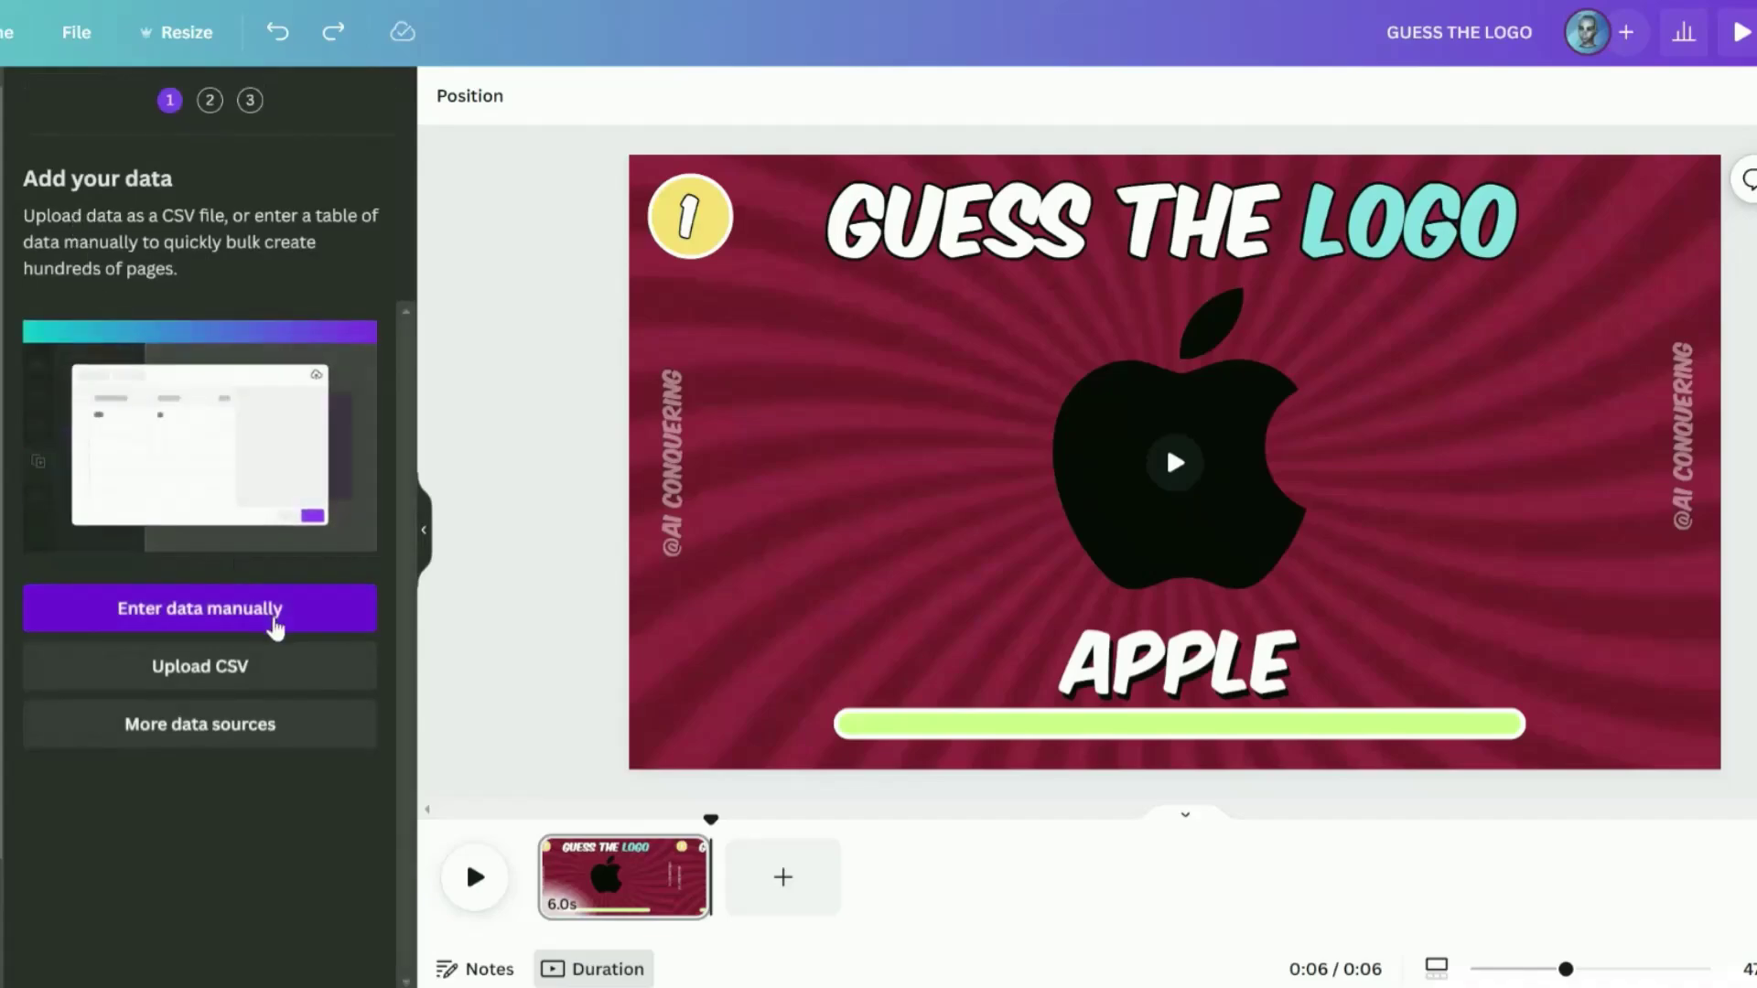
left_click(272, 620)
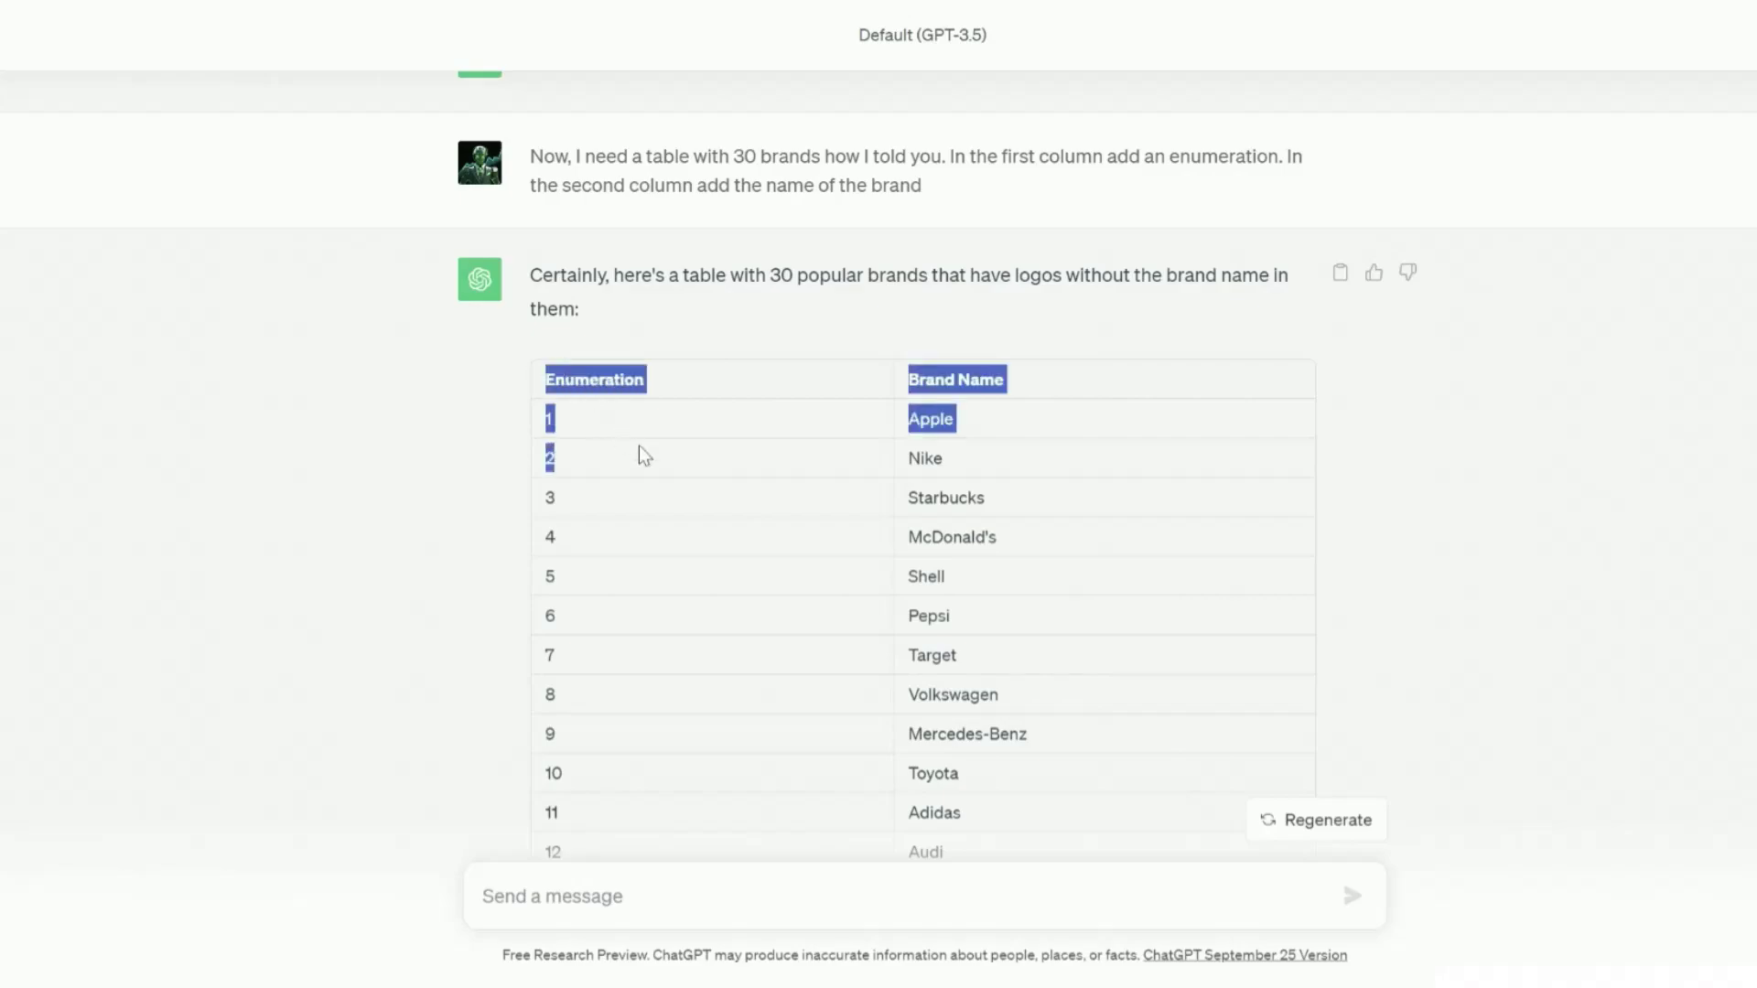
- Copy the table of 30 enumerated brand names from ChatGPT and paste it over the sample data in the bulk create table
scroll(835, 596, "down", 9)
left_click_drag(645, 454, 1034, 712)
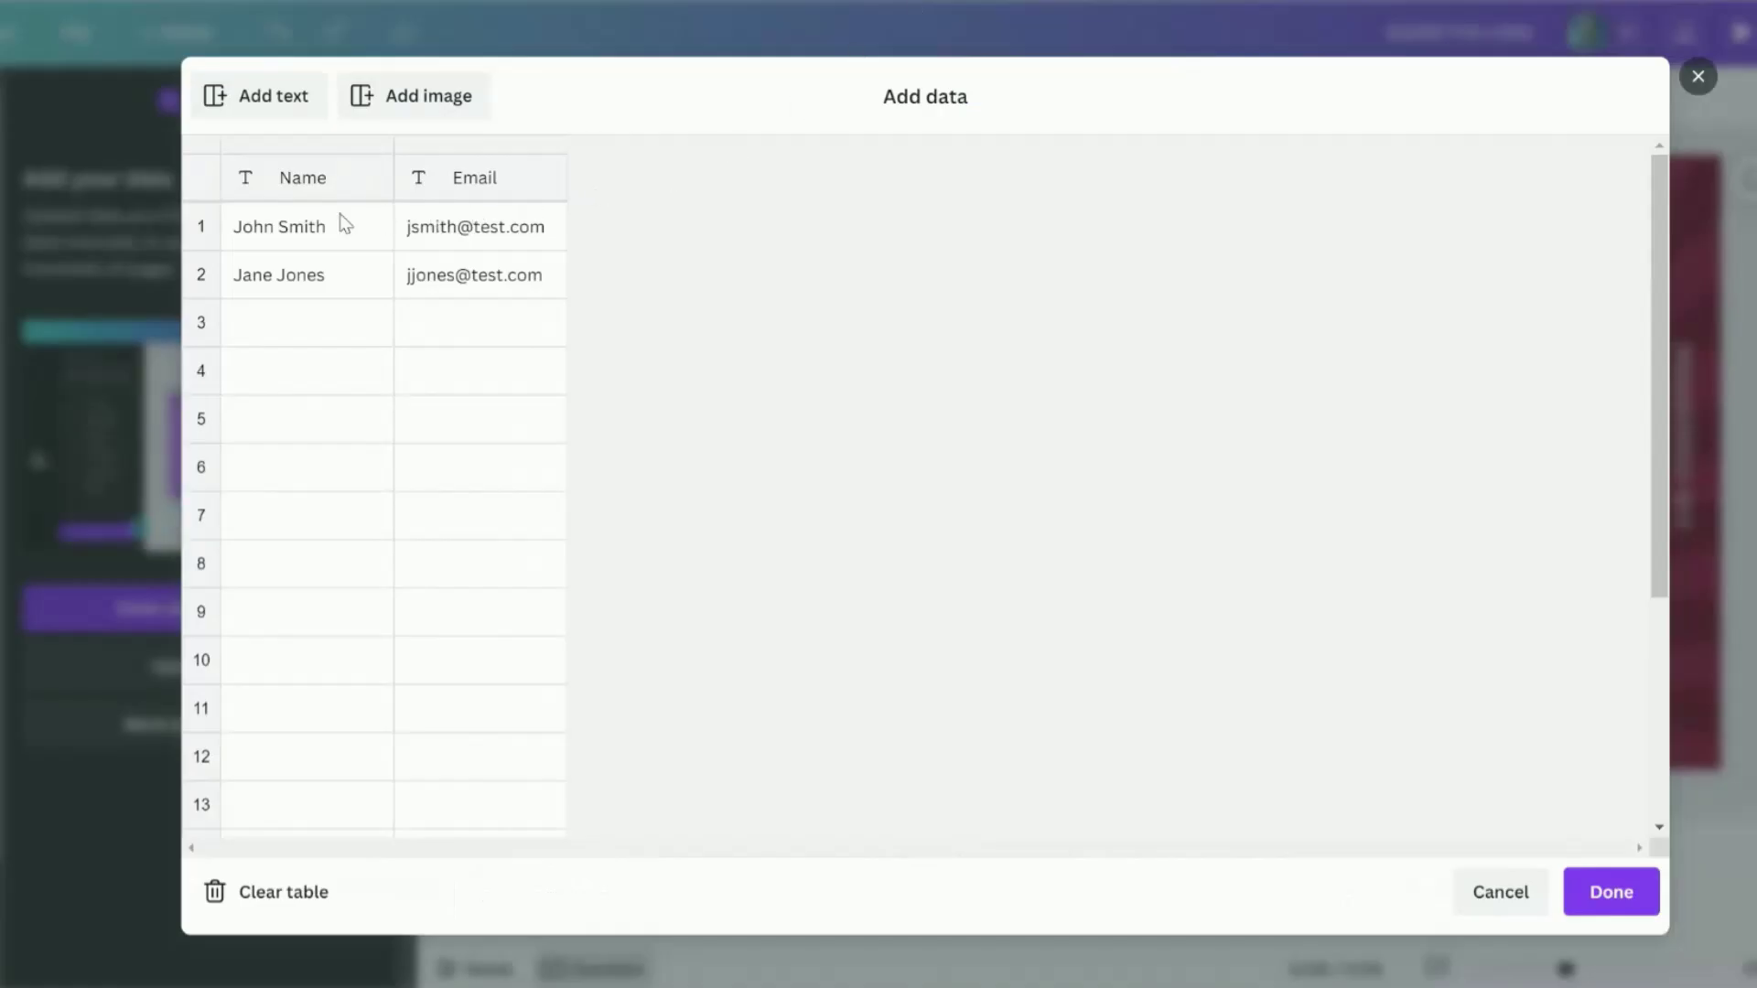
right_click(310, 176)
left_click(385, 250)
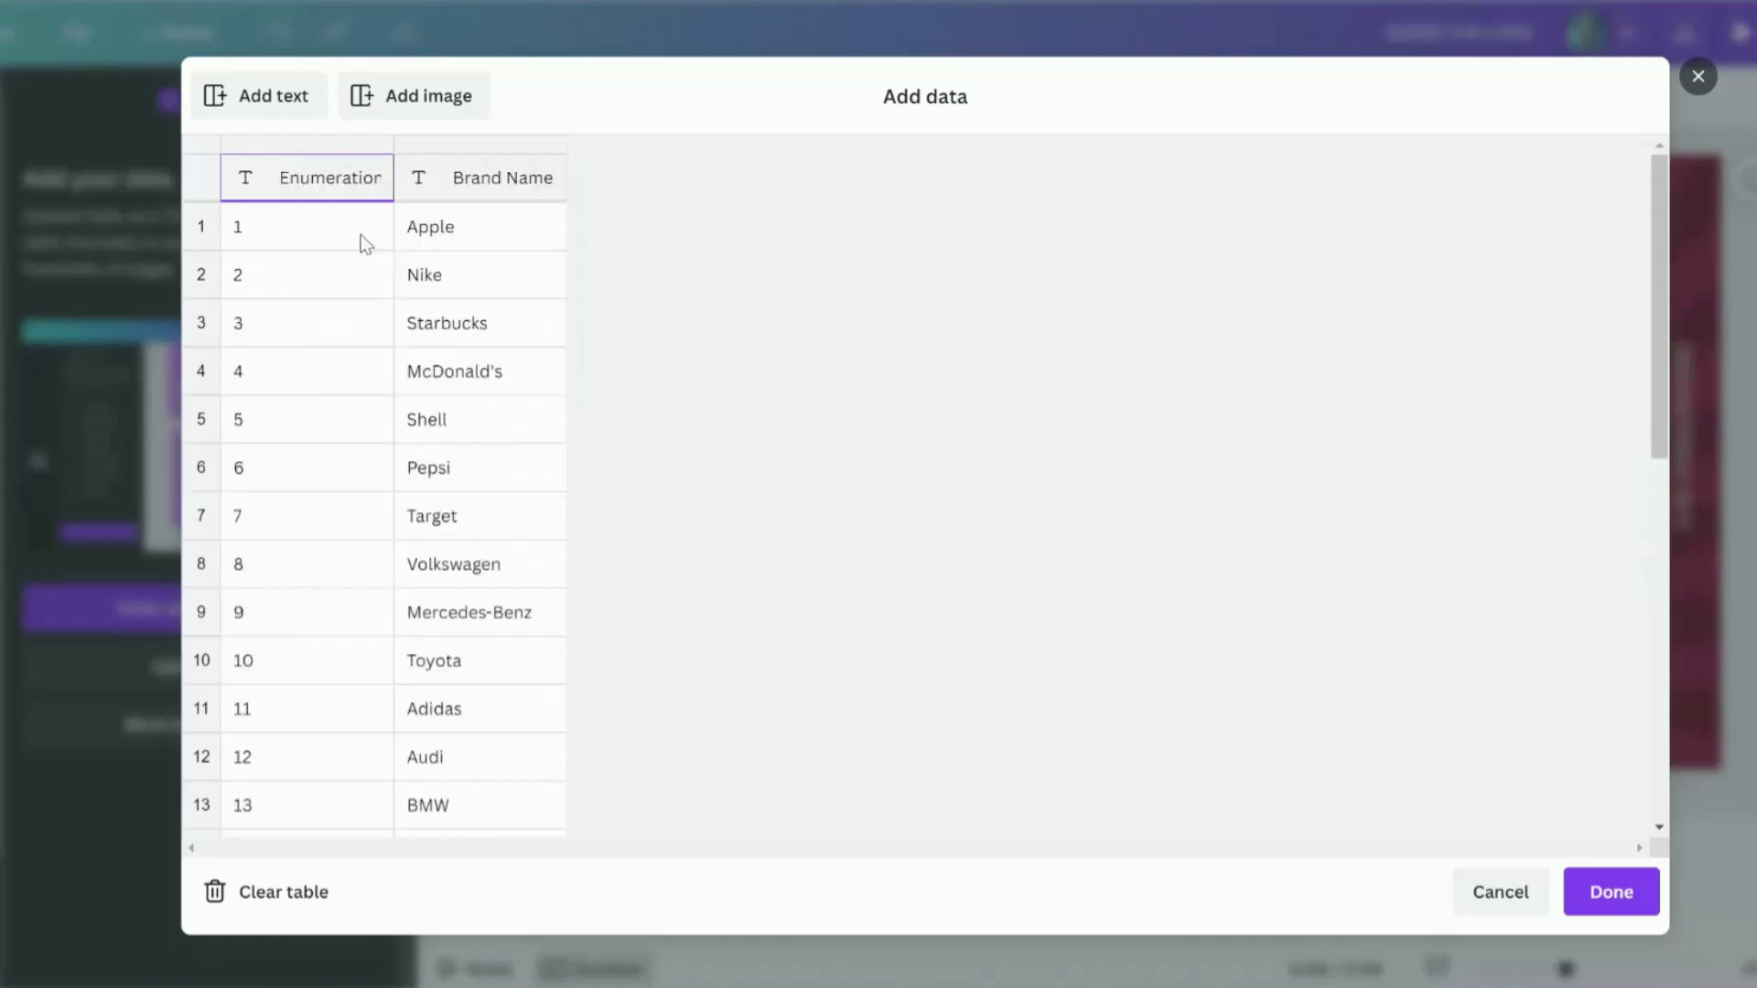
- Add an image column to the data table and assign the Apple logo from the "Guess the logo" folder to the Apple row
left_click(418, 109)
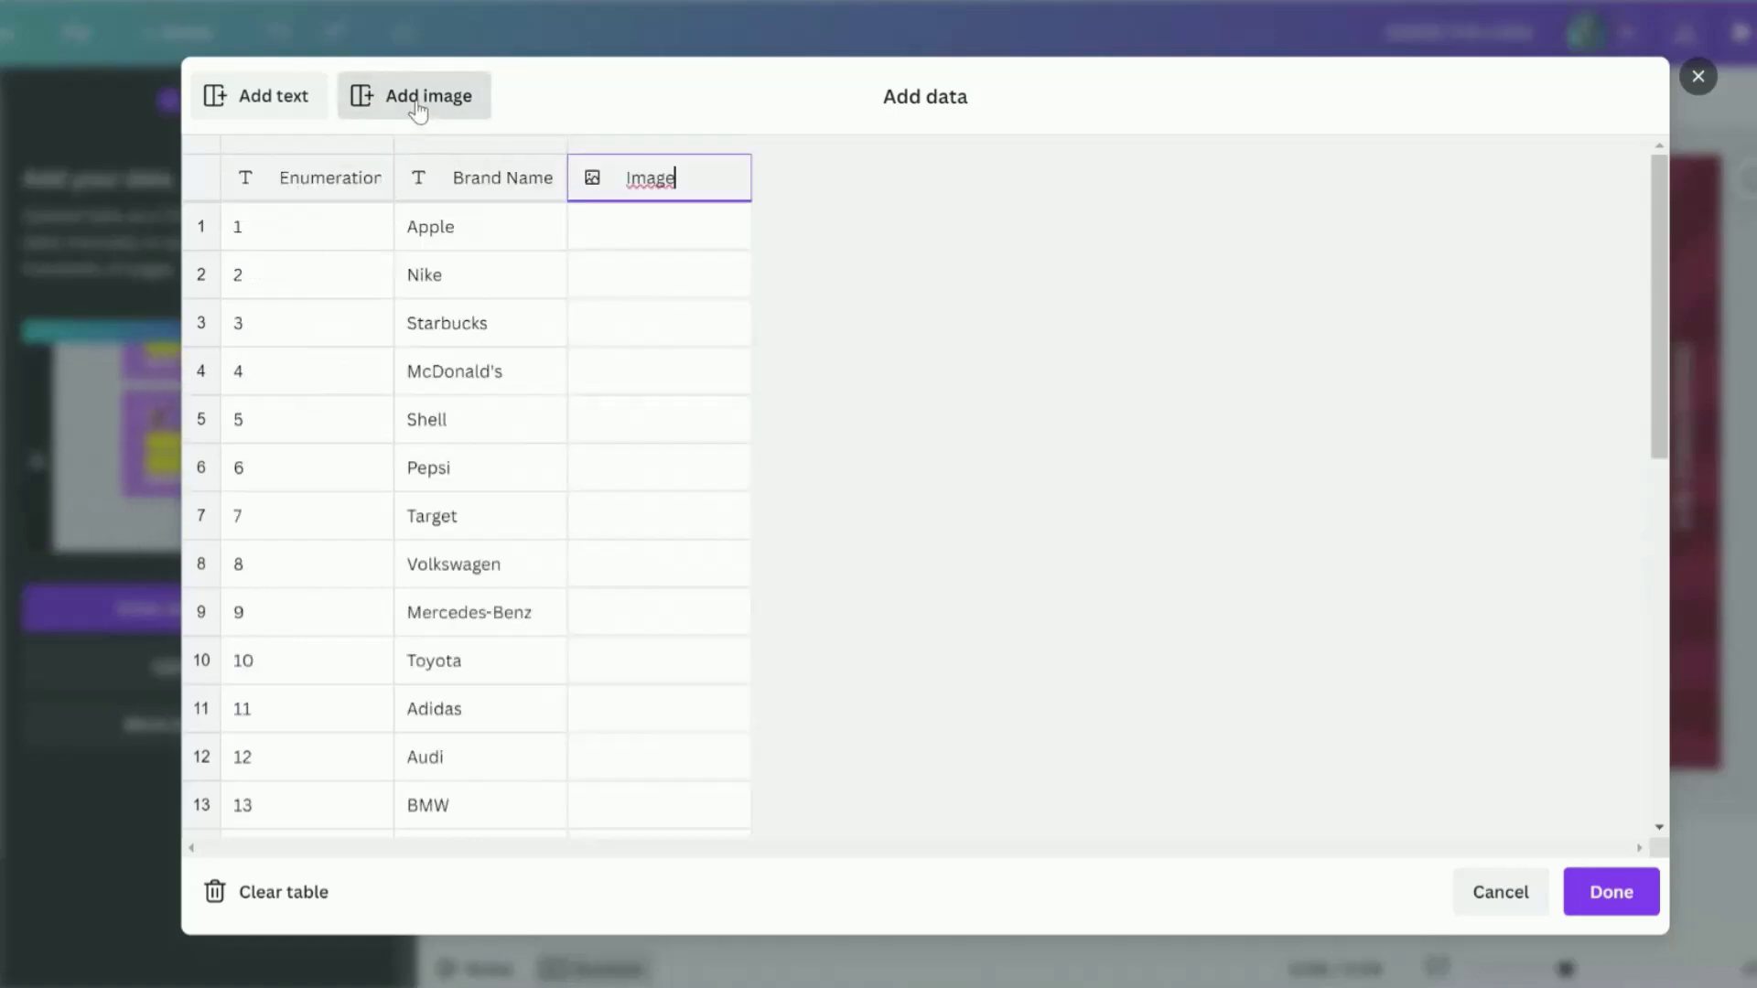
left_click(625, 236)
left_click(620, 639)
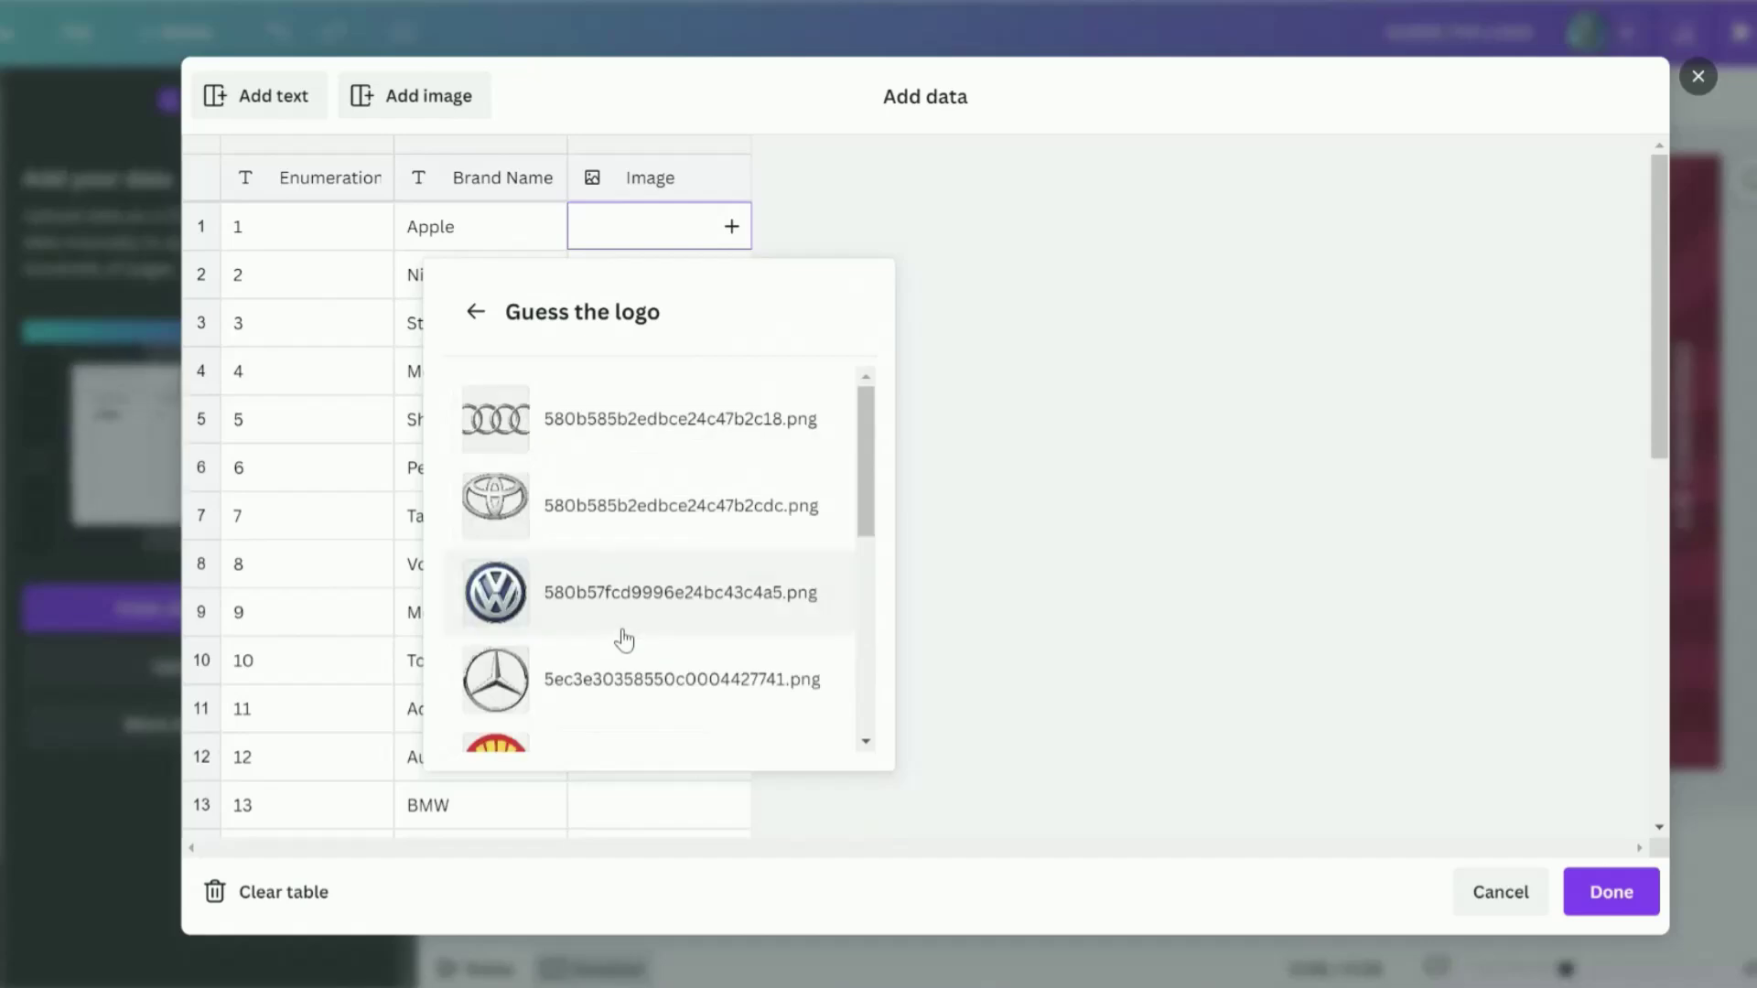
scroll(622, 611, "down", 3)
scroll(623, 611, "down", 2)
left_click(617, 716)
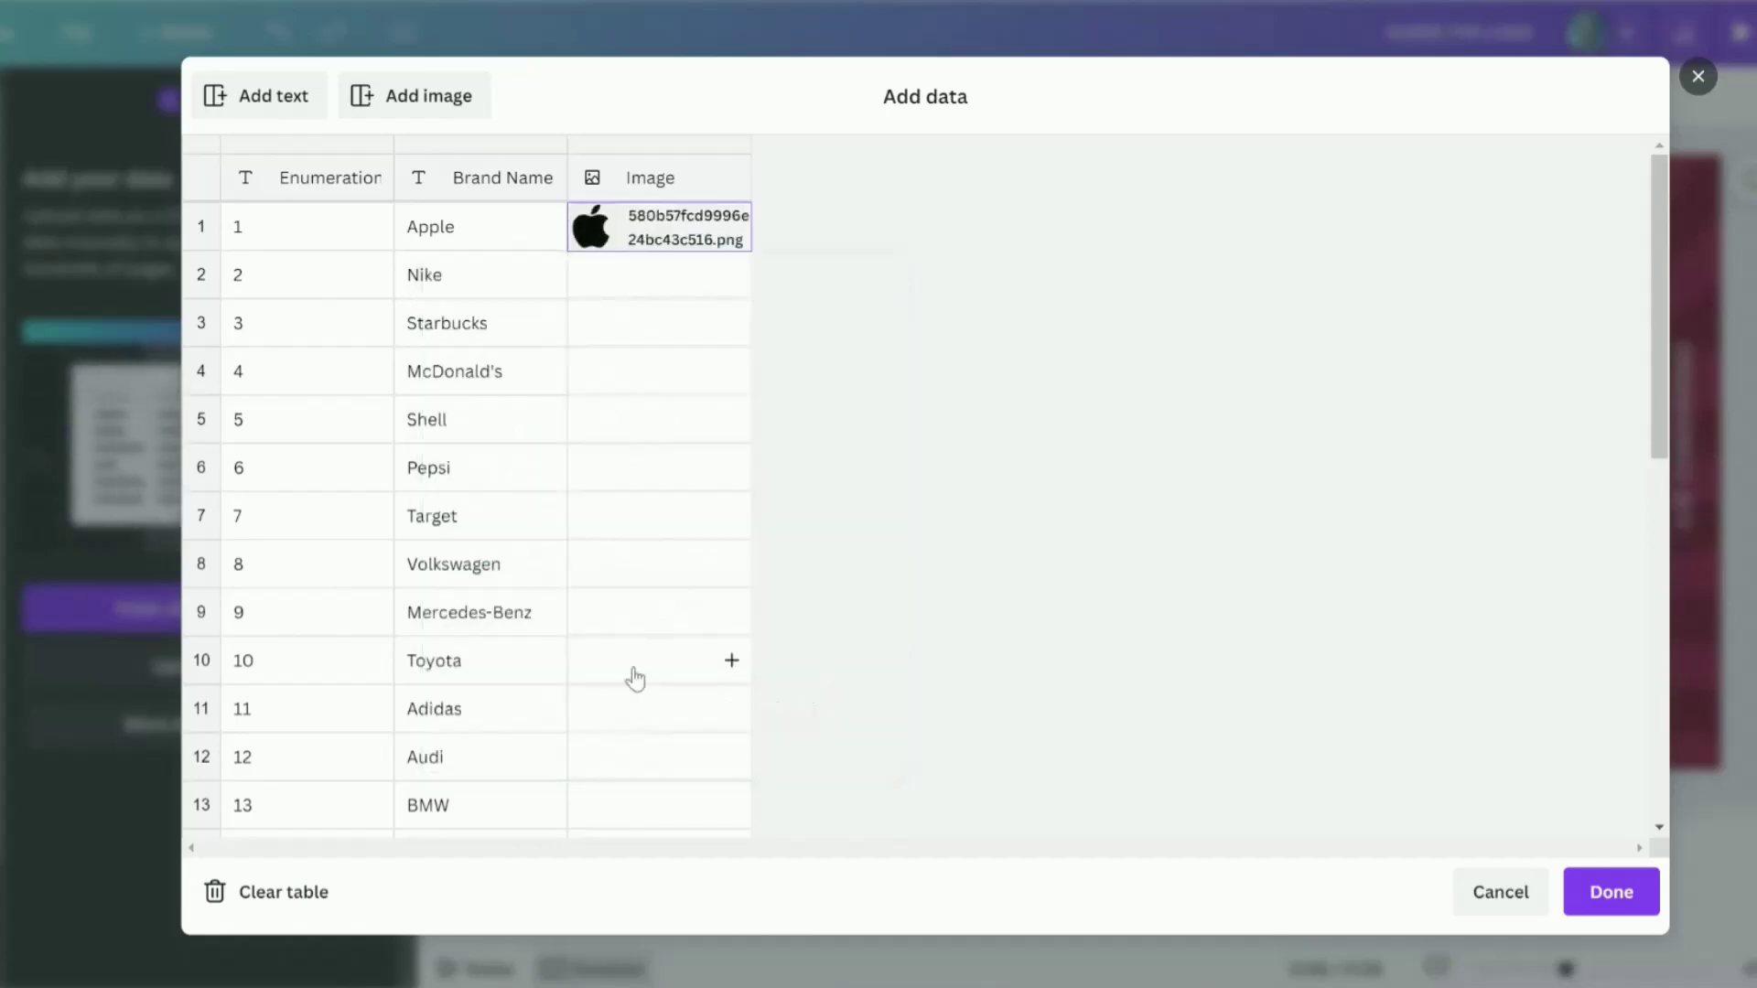
- Assign the matching logos from the "Guess the logo" folder to the Nike, Starbucks and McDonald's rows
left_click(684, 279)
scroll(640, 512, "down", 5)
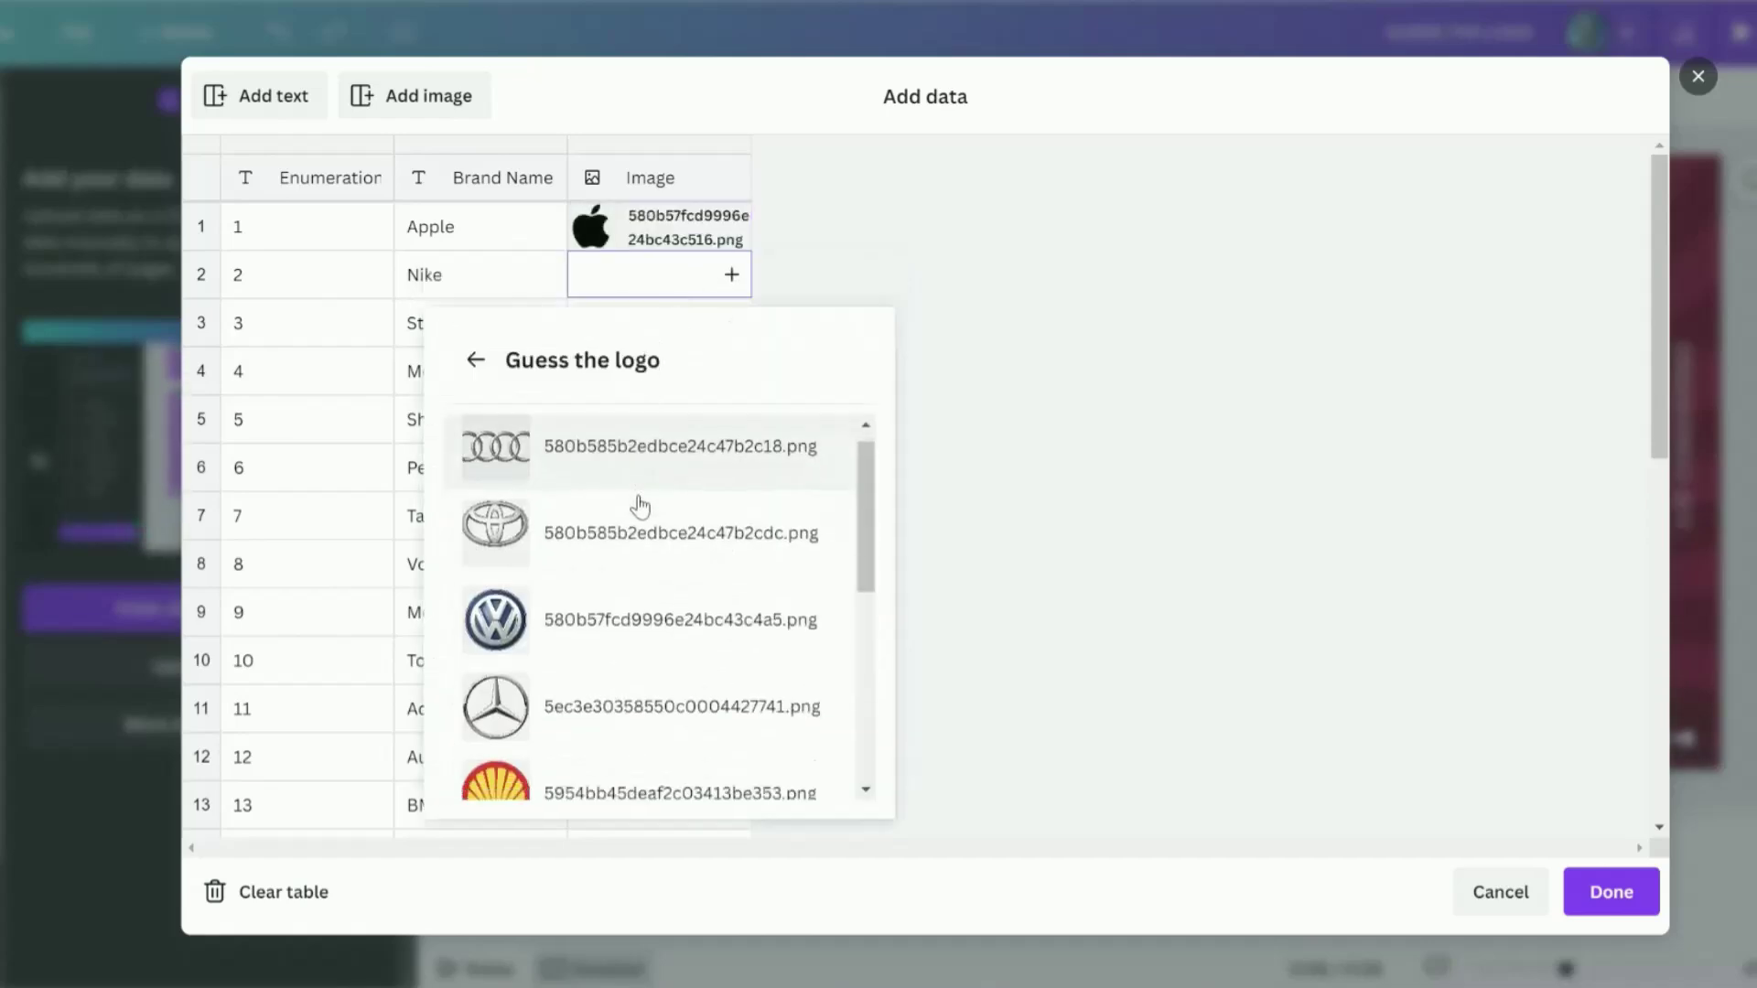
left_click(628, 523)
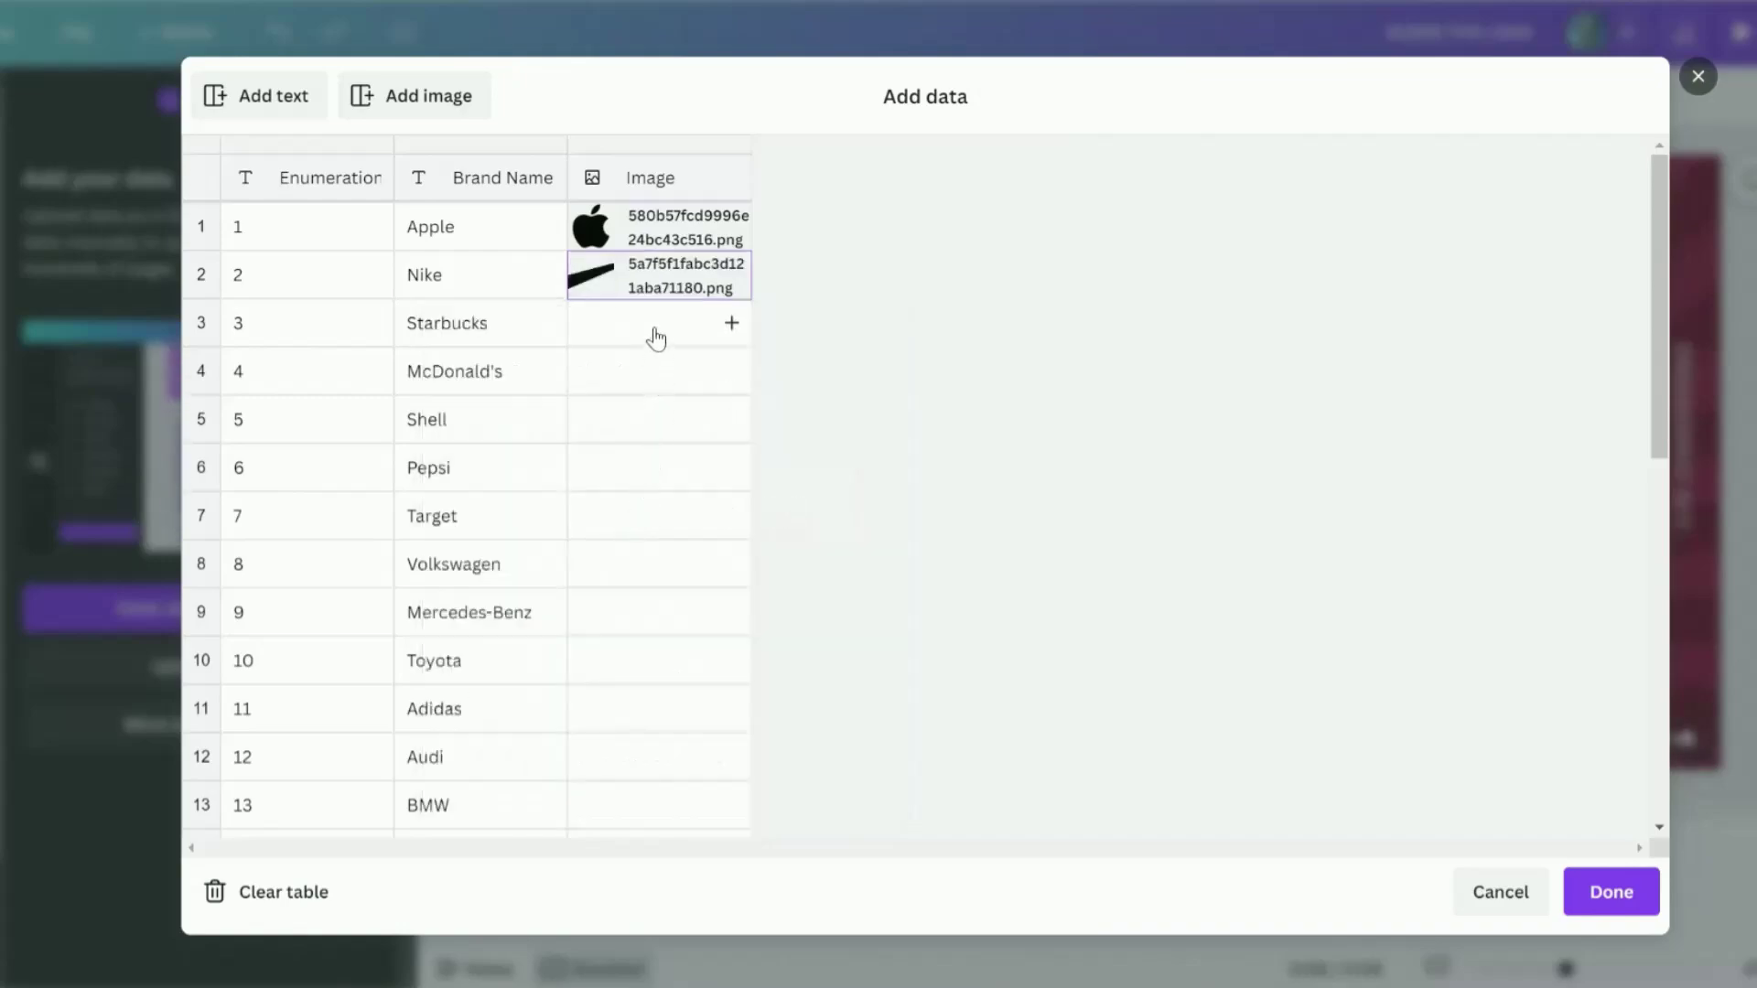
left_click(655, 339)
scroll(651, 698, "down", 3)
left_click(650, 745)
left_click(650, 370)
scroll(604, 634, "down", 3)
left_click(622, 713)
- Assign the Shell logo to its row, remove the Pepsi row and save the data table
left_click(645, 419)
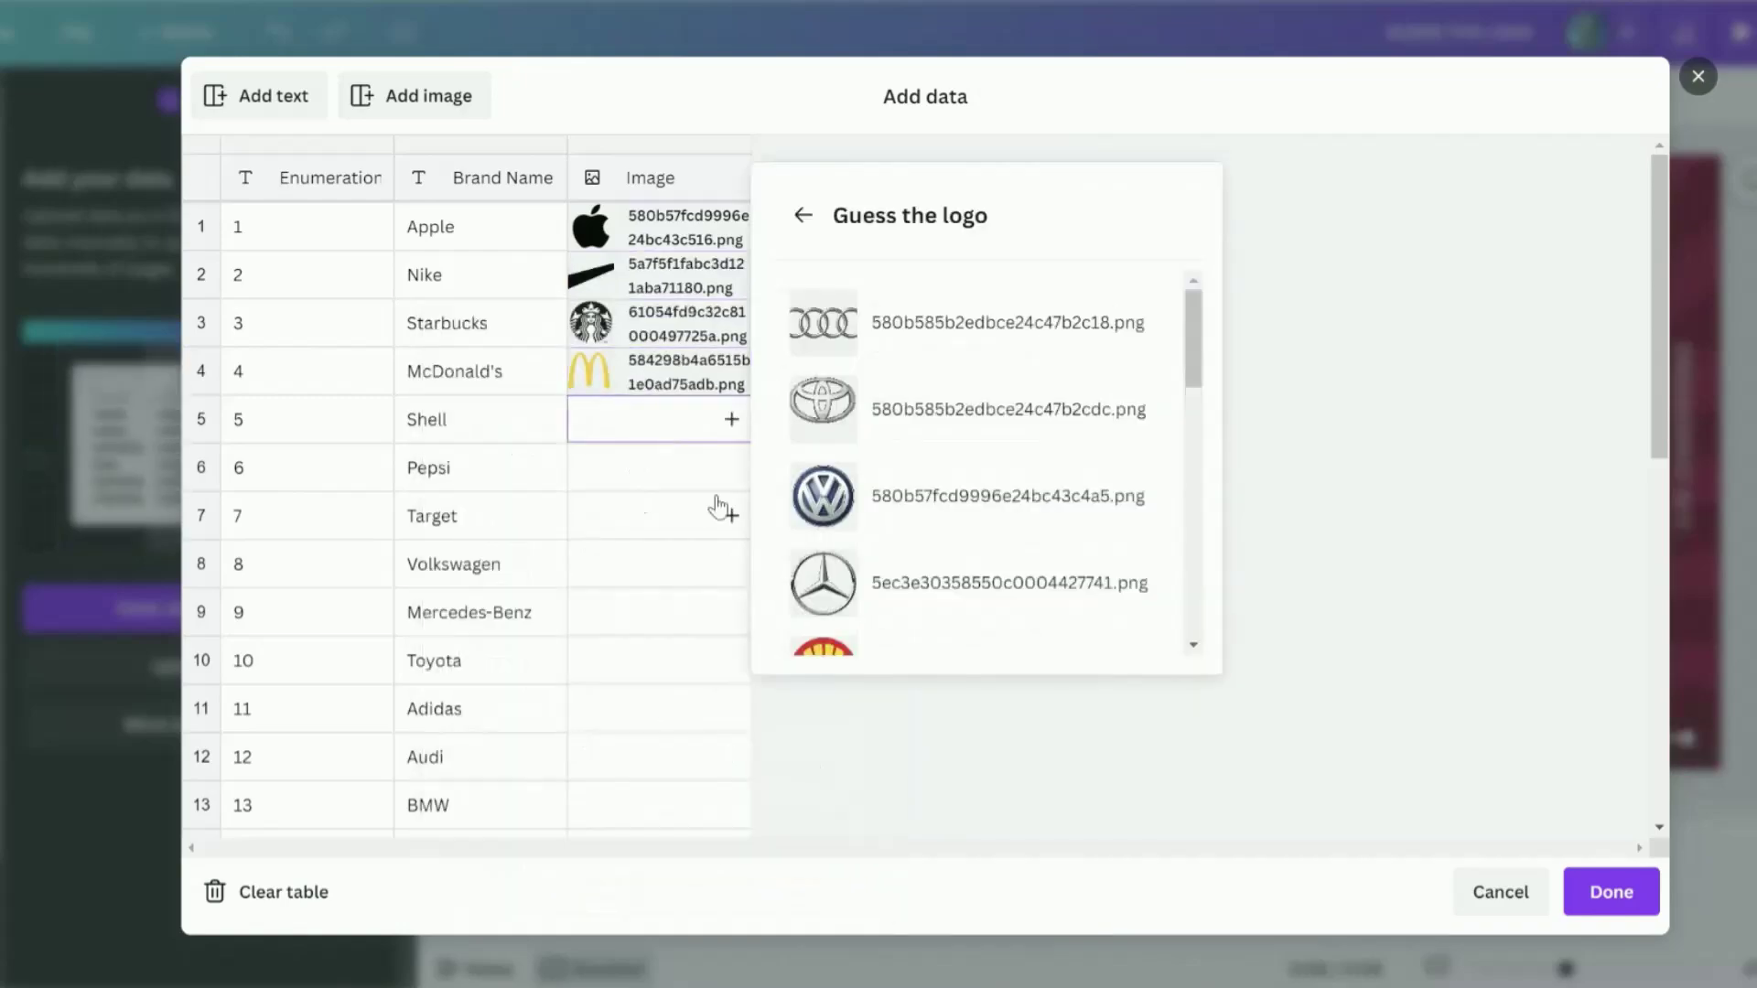
left_click(698, 467)
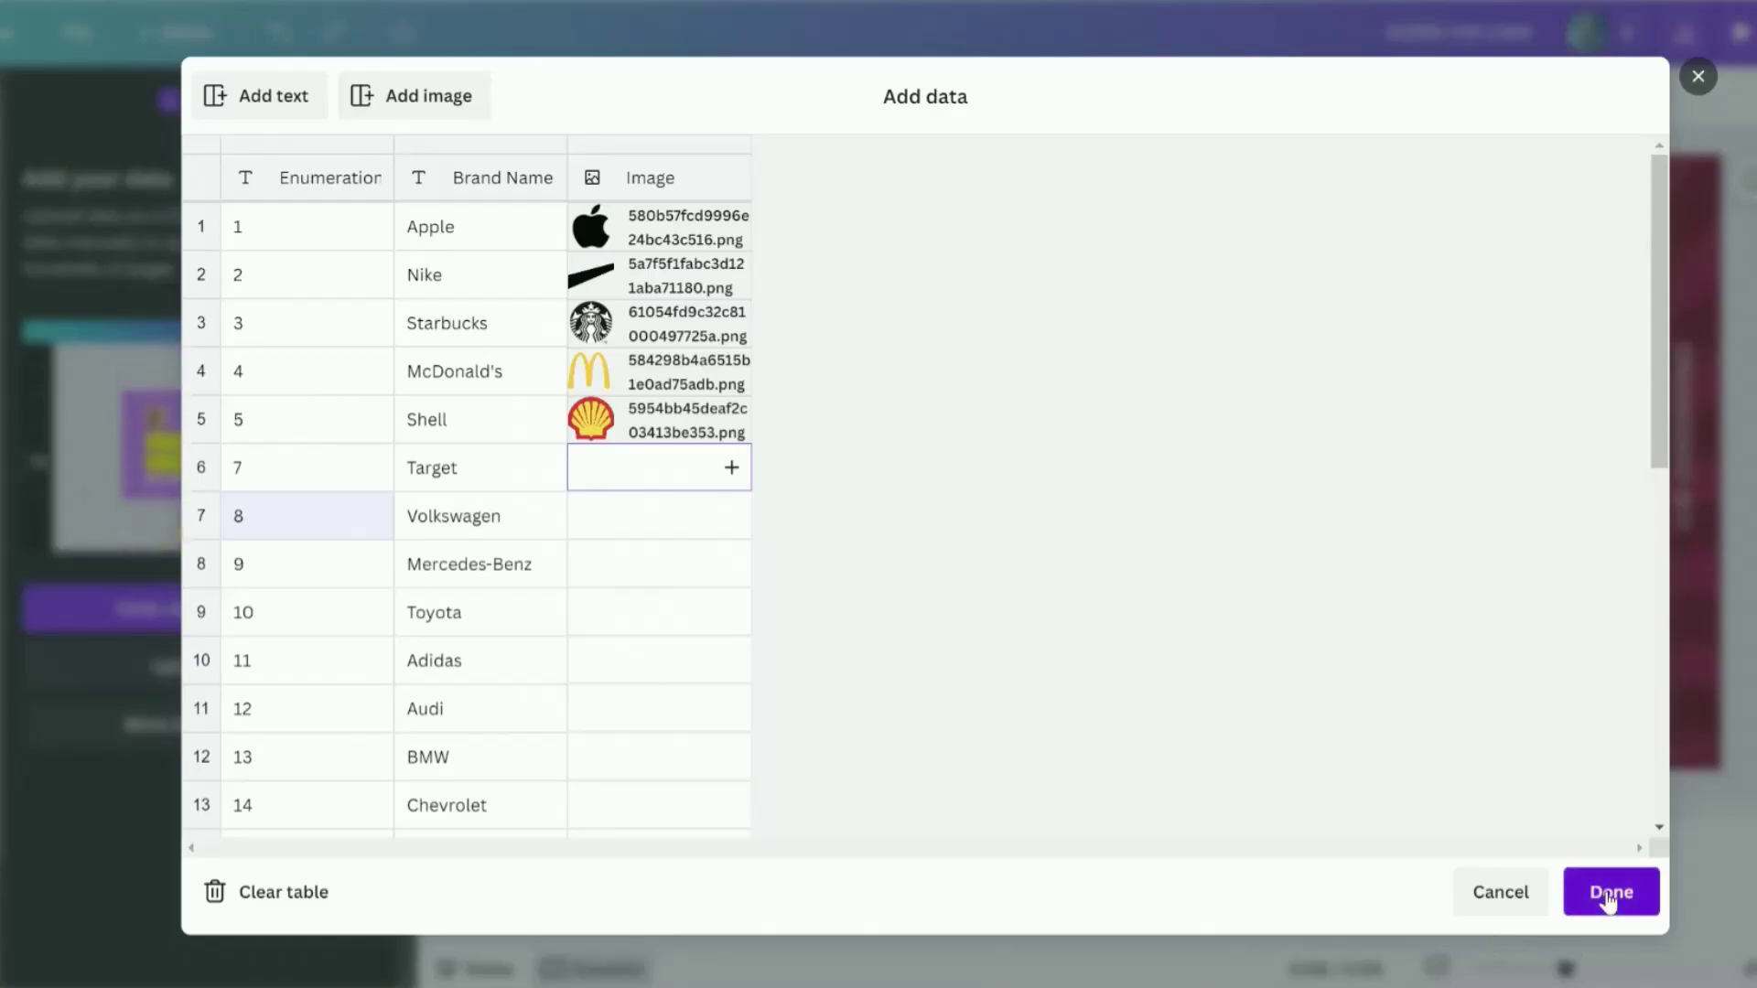
left_click(1607, 893)
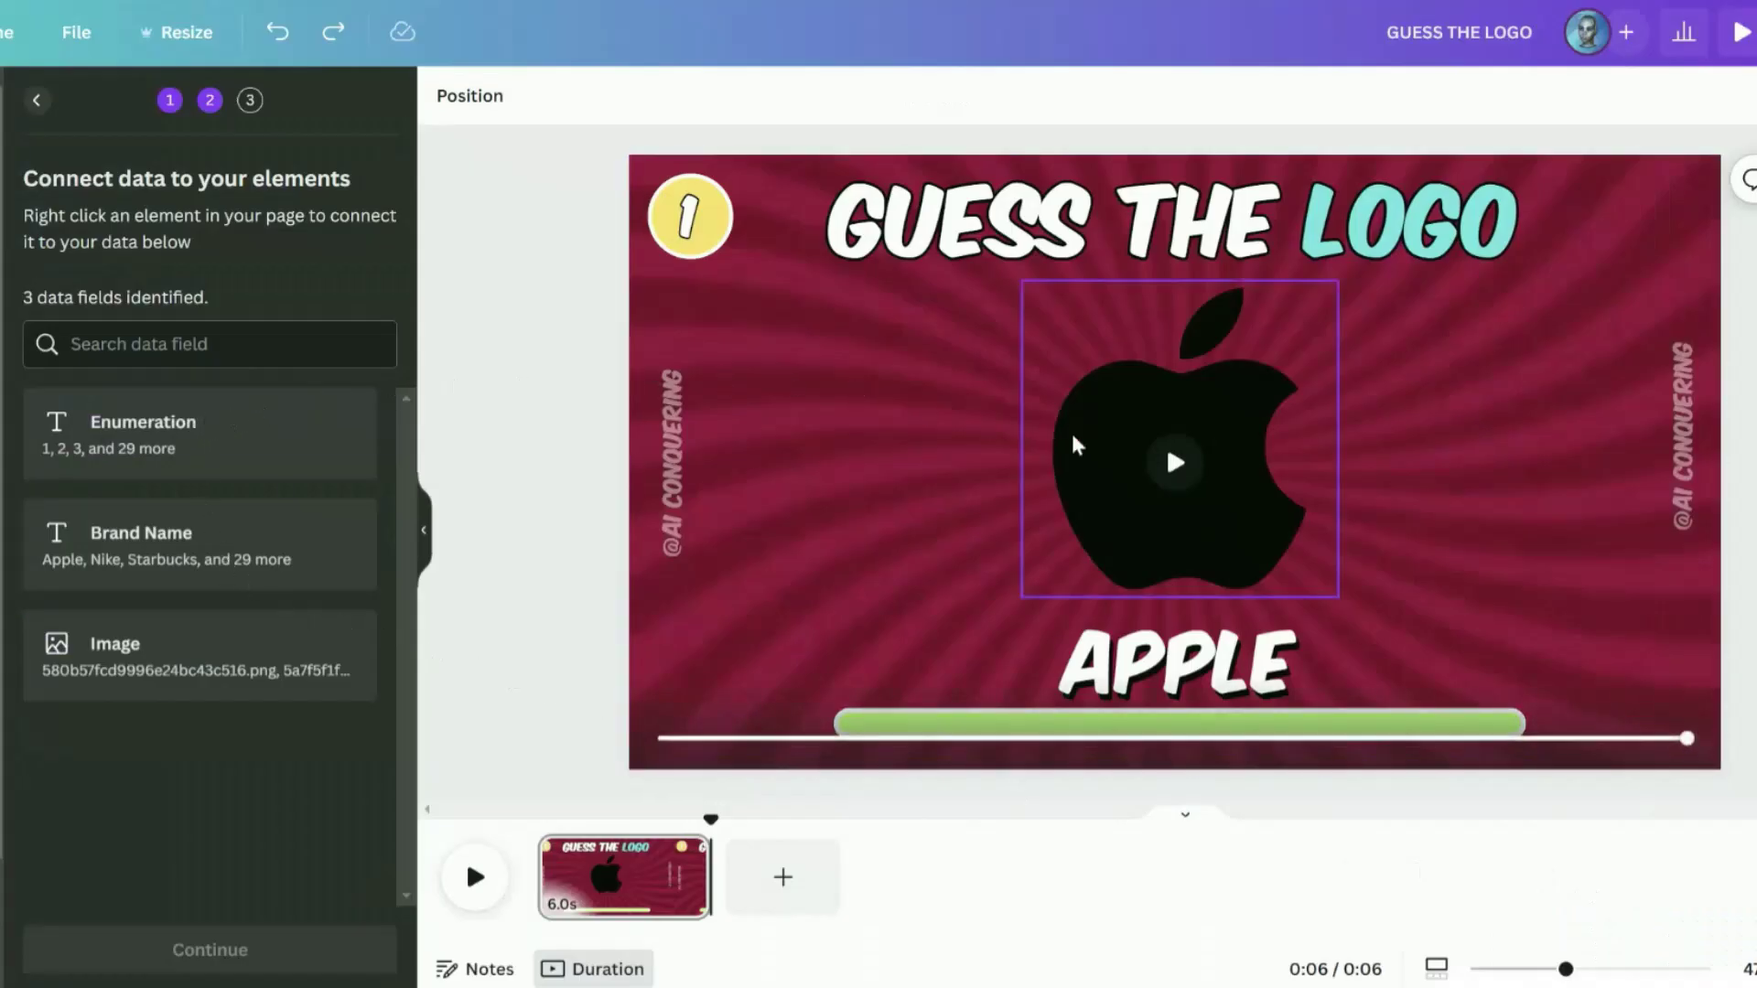
- Connect the number in the yellow circle to the Enumeration data field
right_click(700, 222)
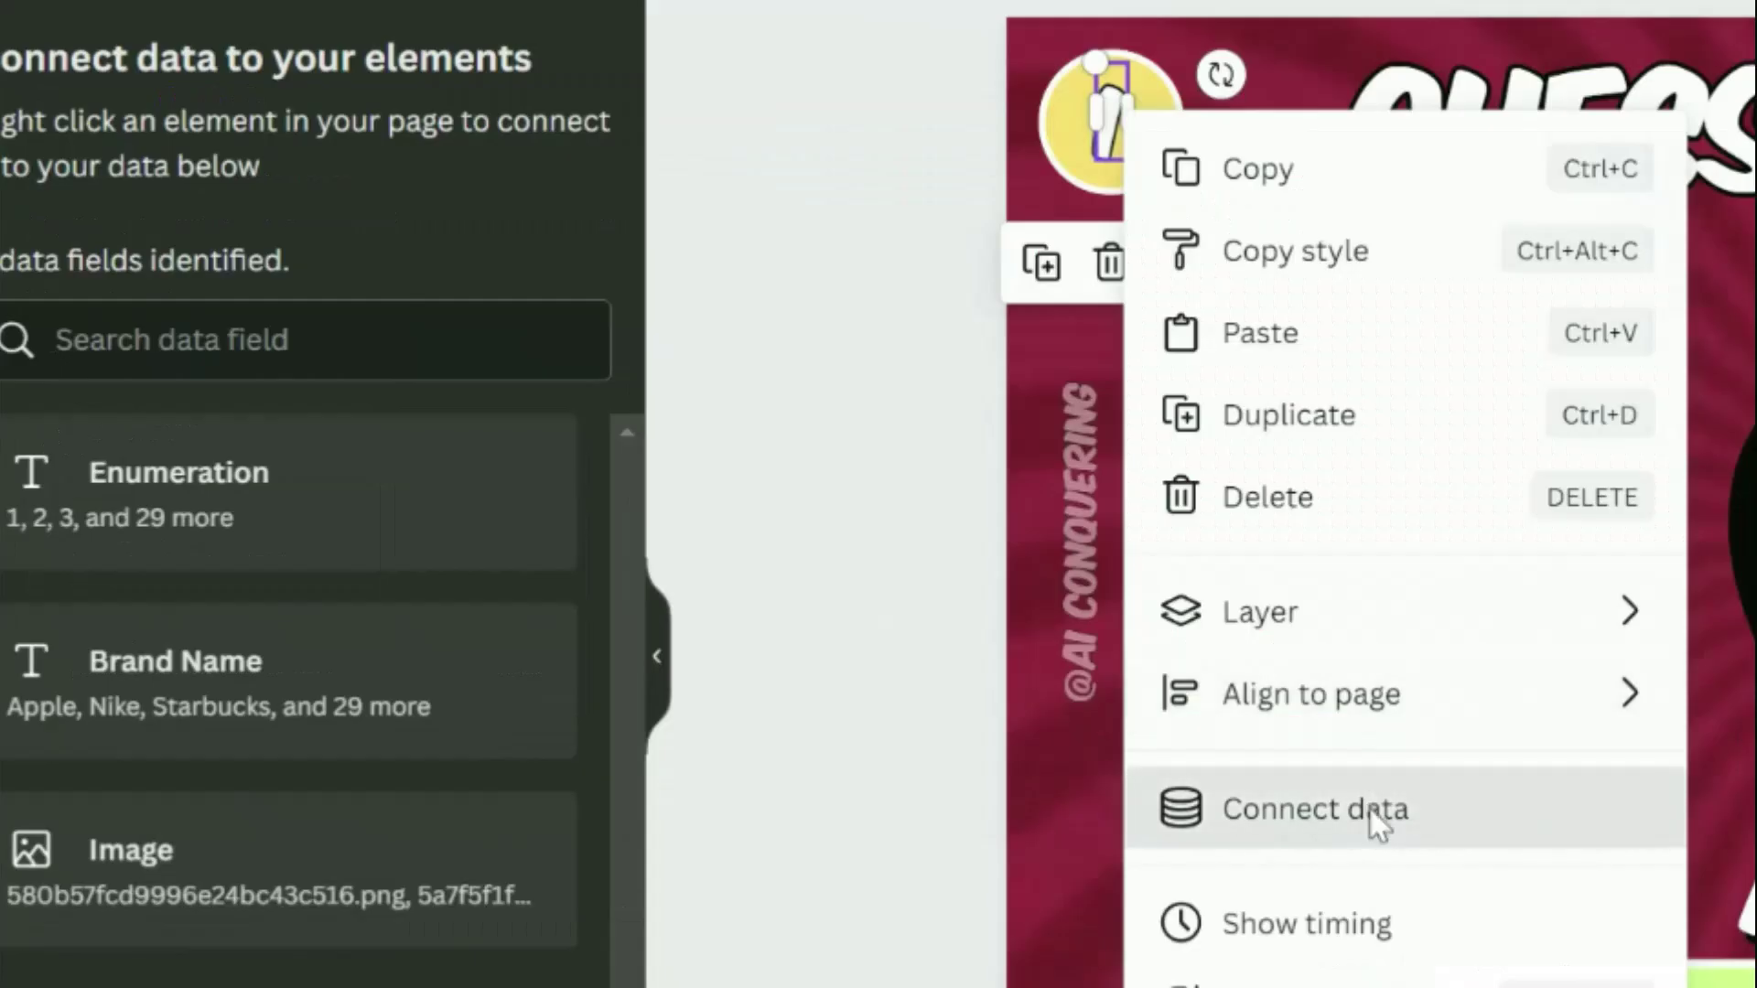
left_click(1377, 824)
left_click(1308, 391)
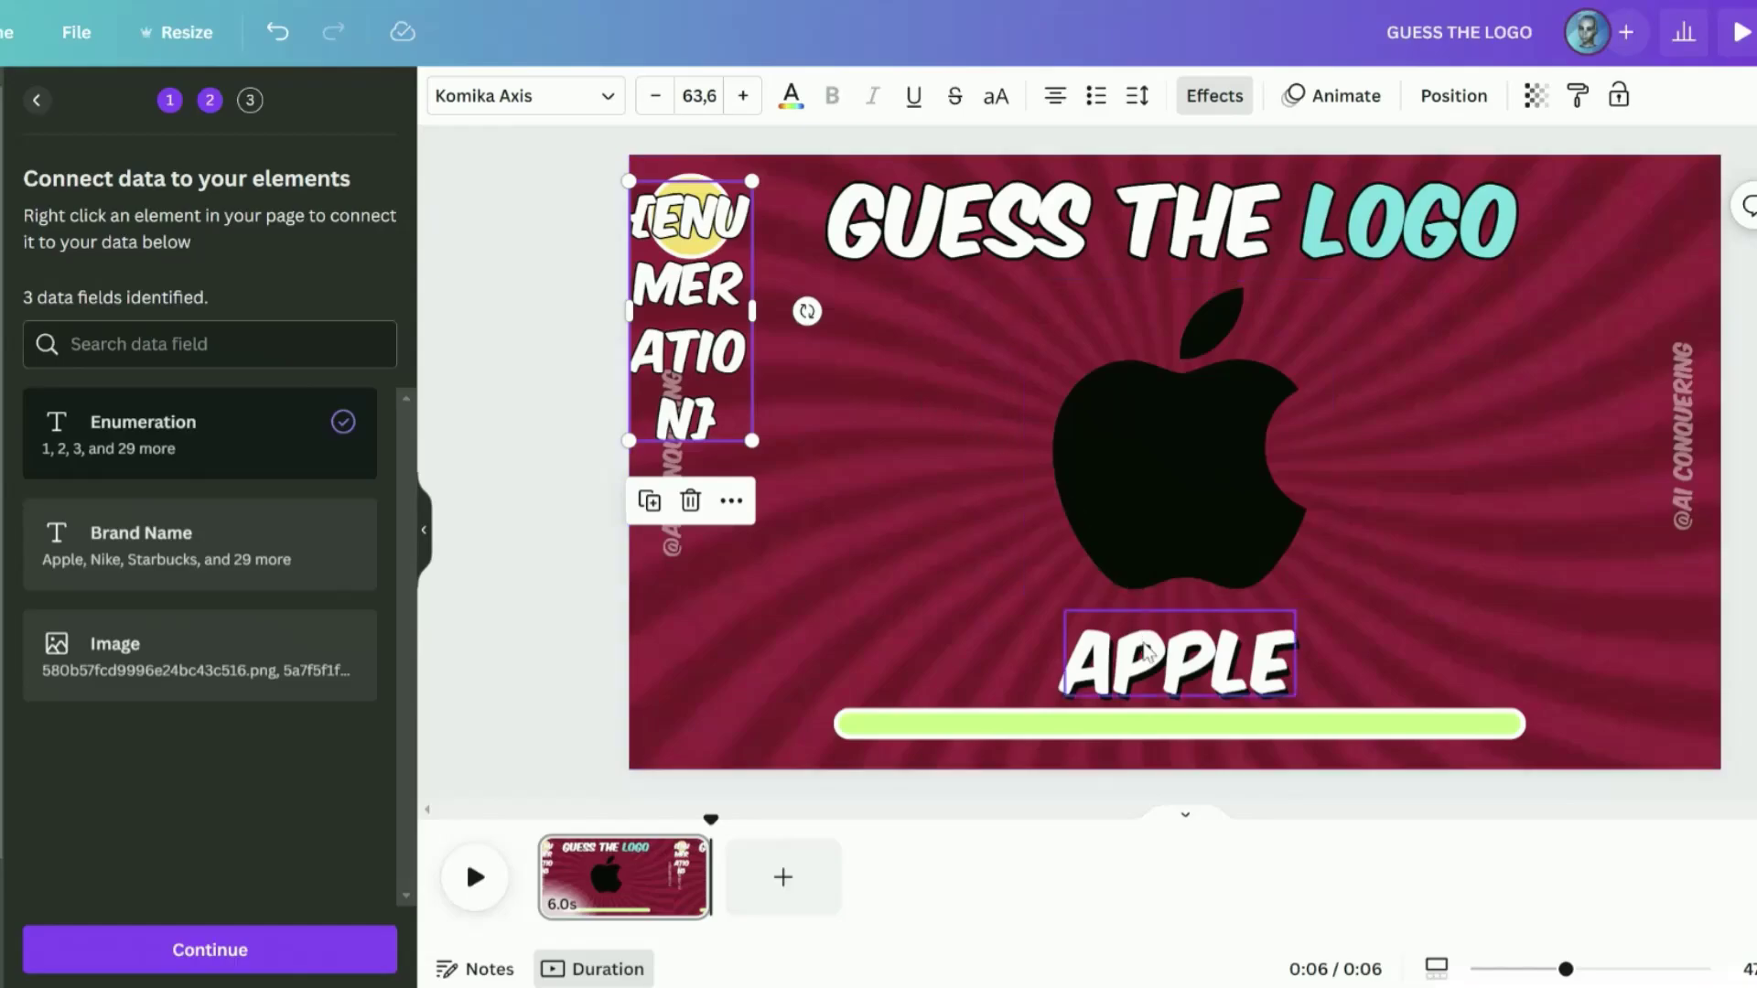
- Connect the "APPLE" text below the logo to the Brand Name data field
left_click(1151, 657)
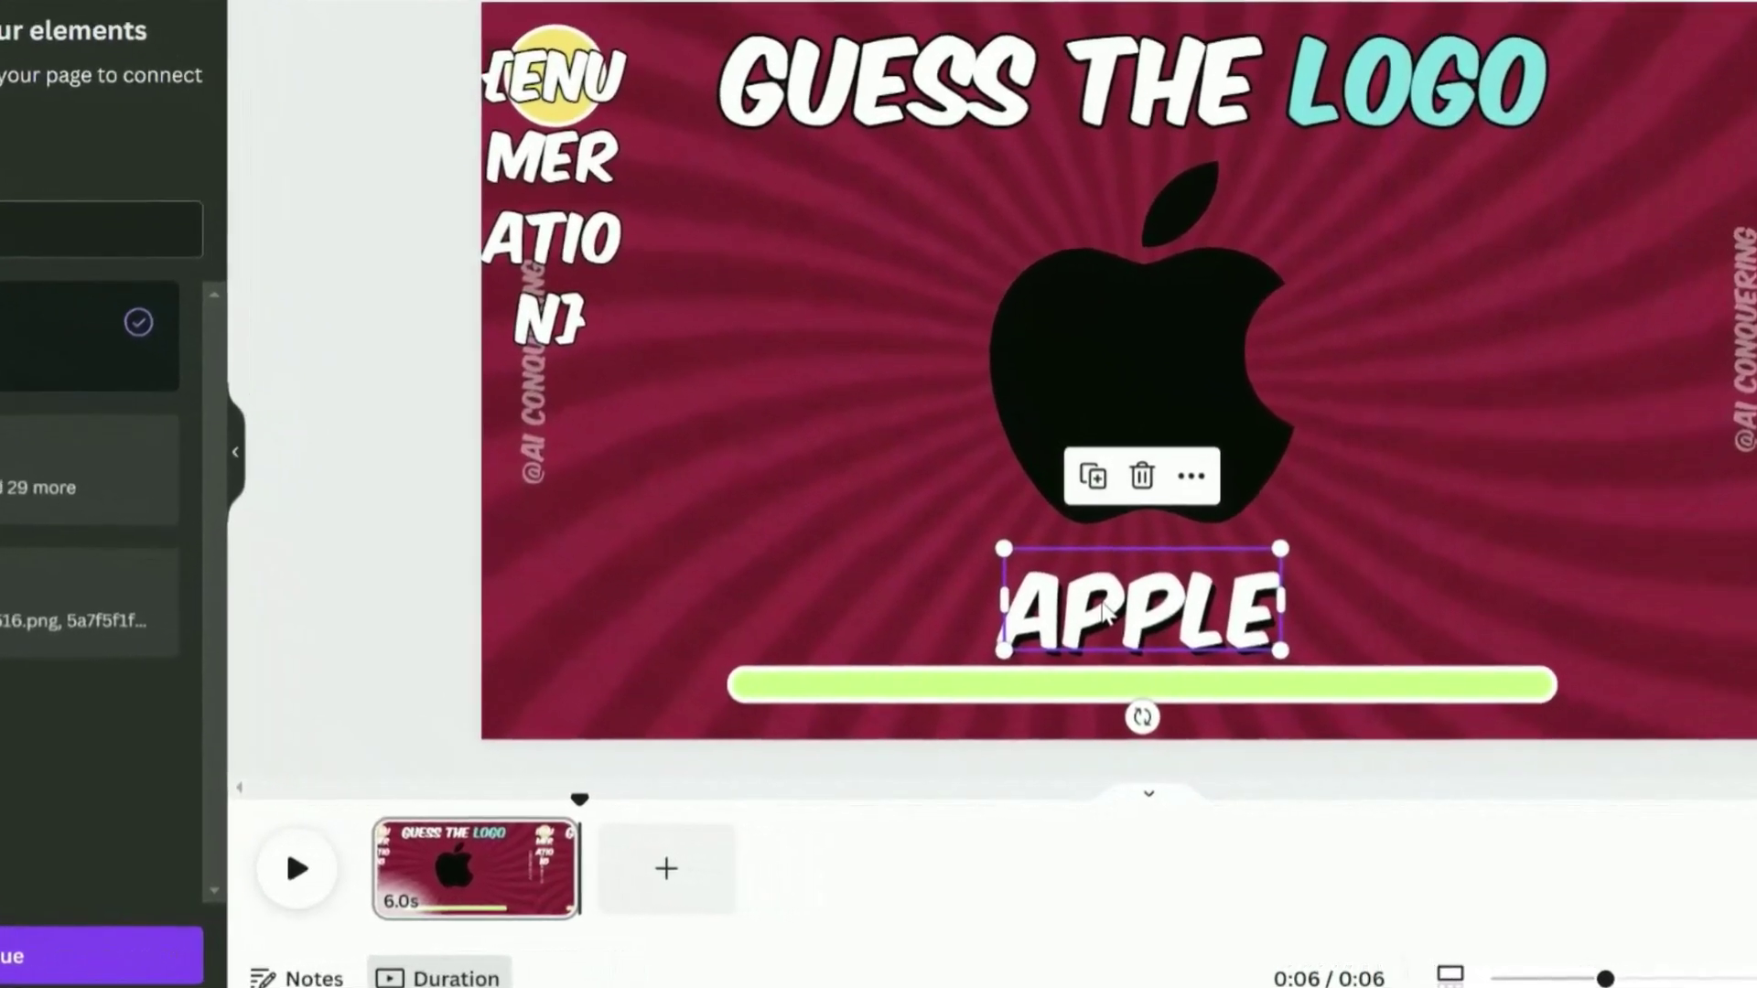
right_click(1144, 655)
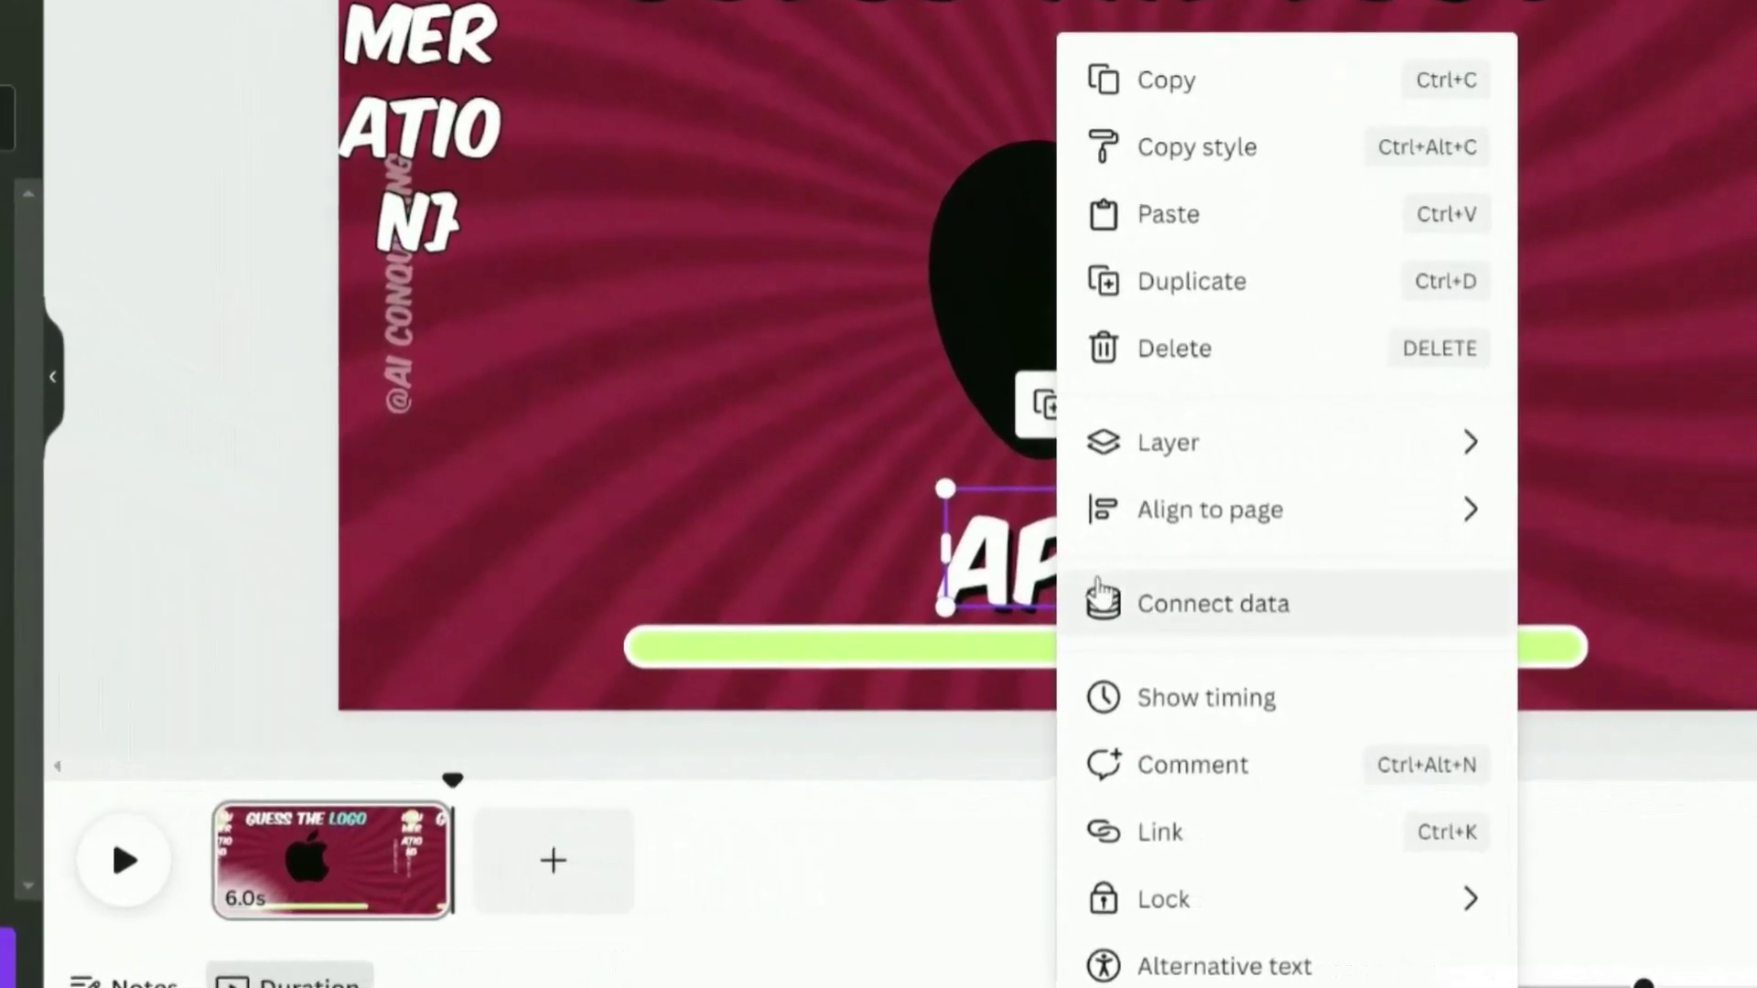
left_click(1144, 633)
left_click(1158, 828)
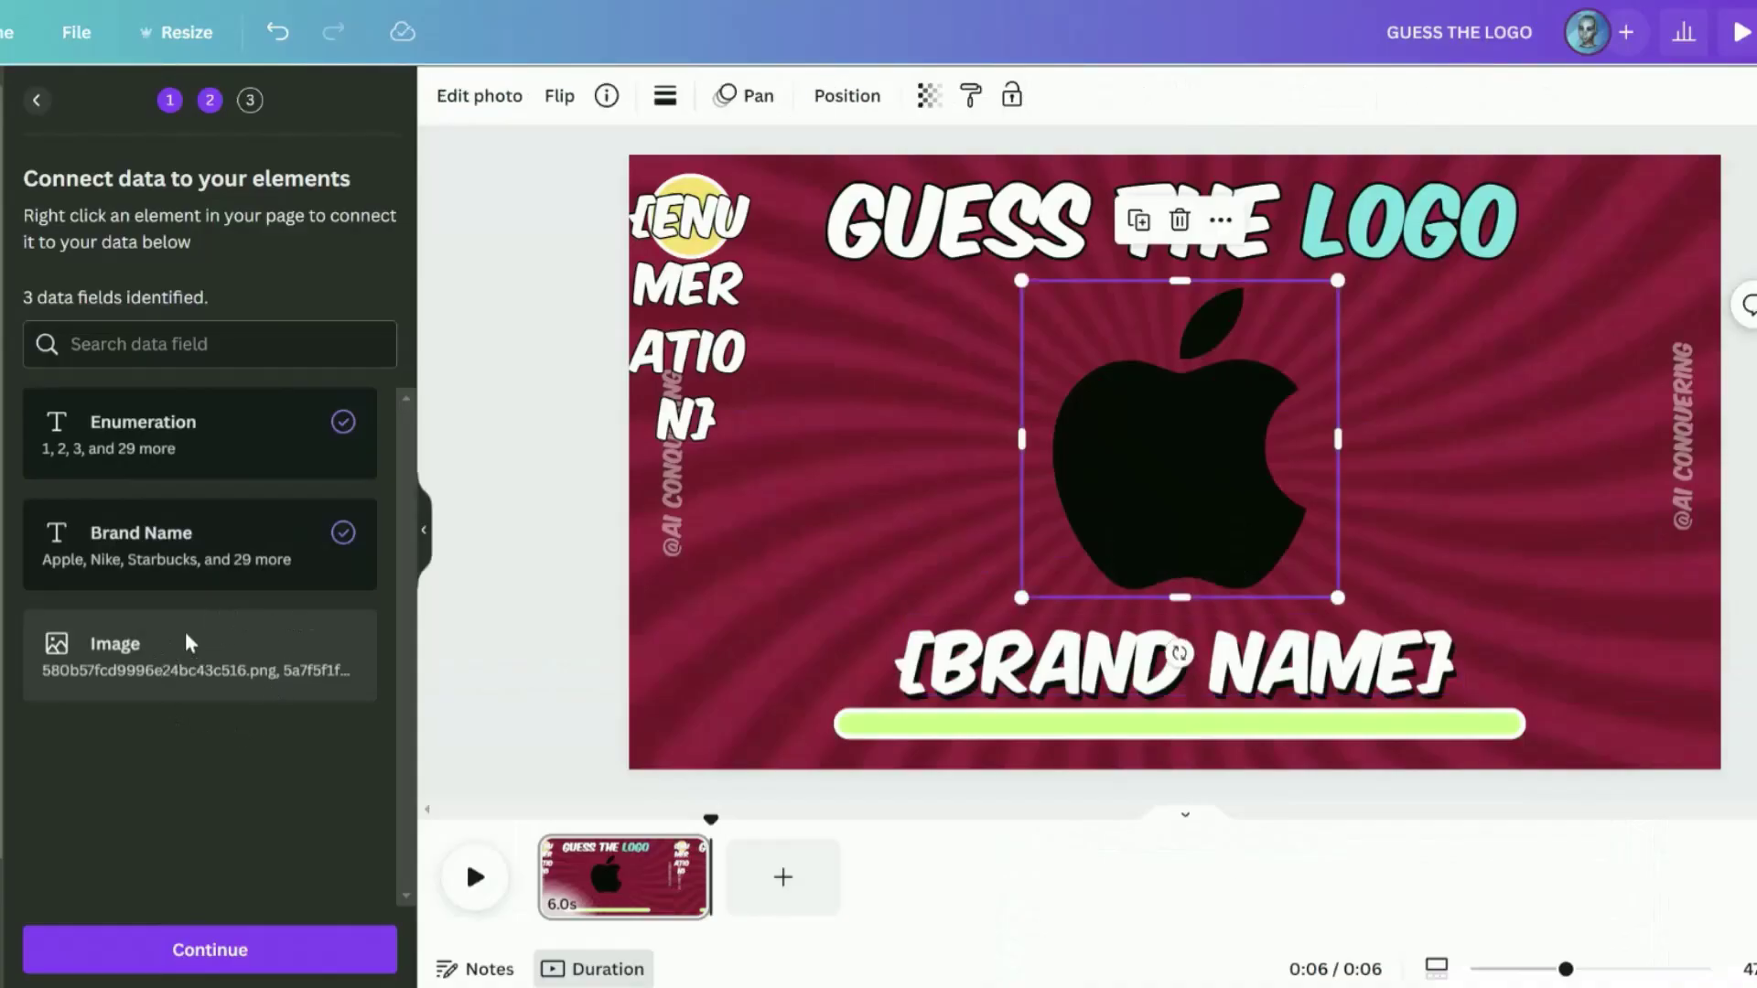
- Connect the Apple logo to the Image data field and continue to page generation
right_click(1102, 443)
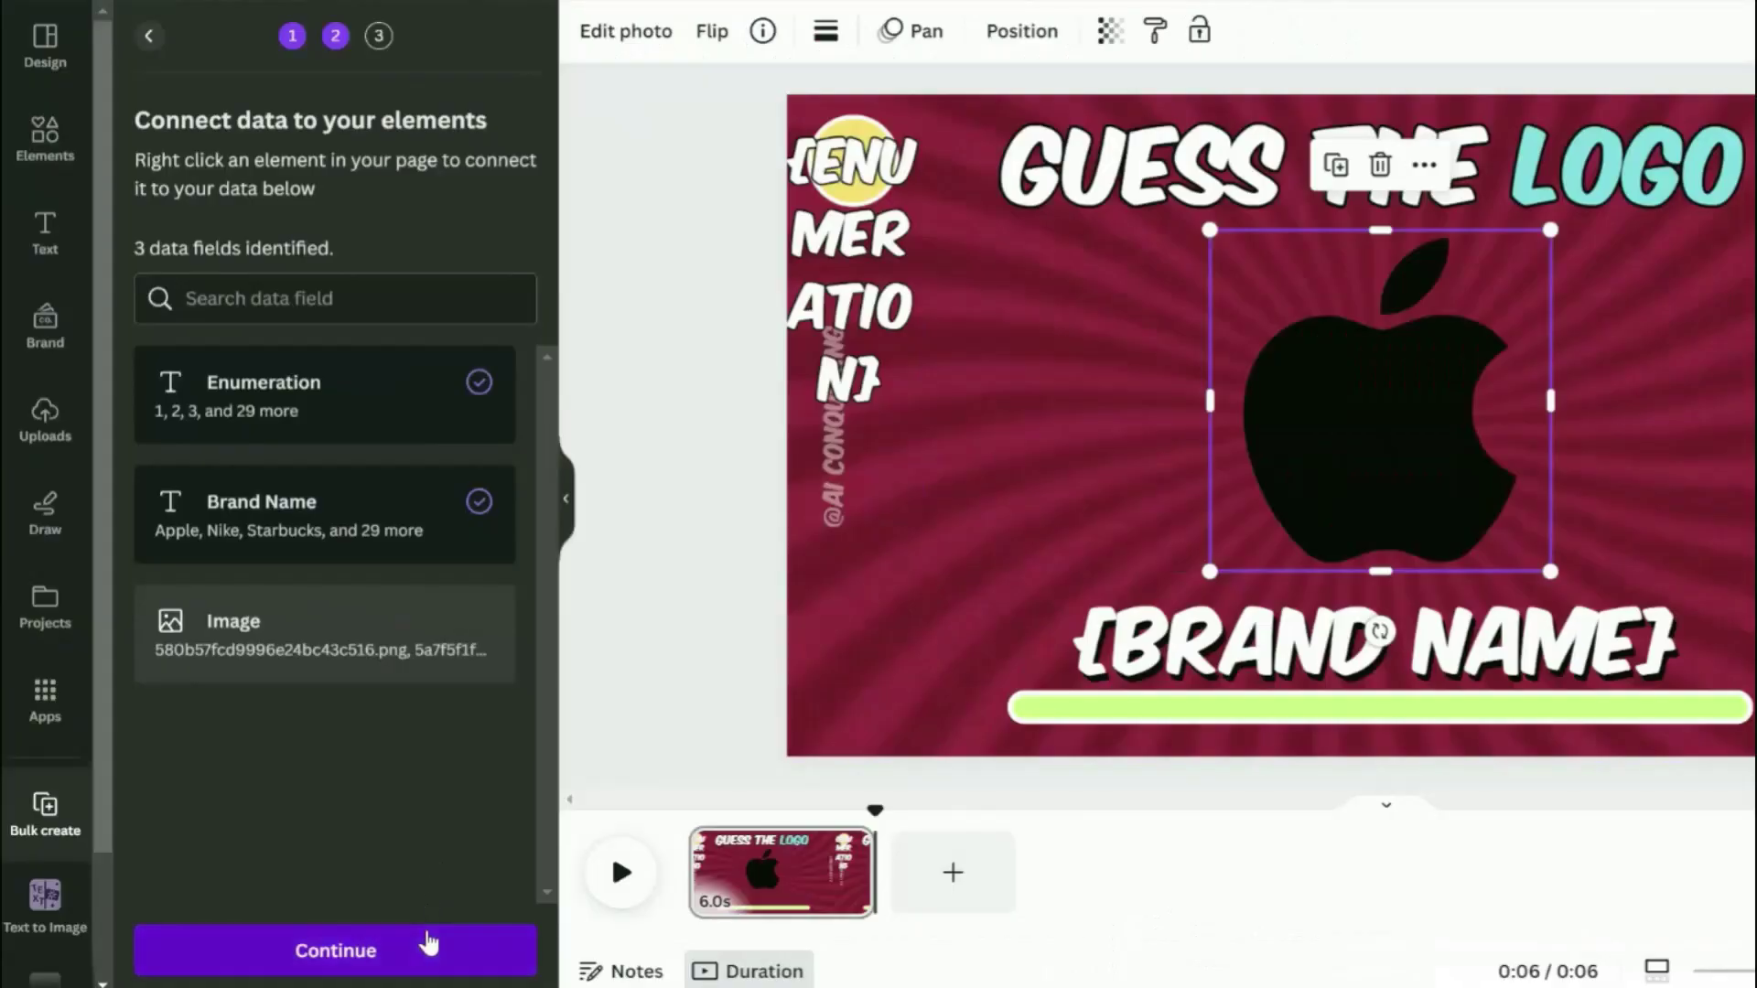
left_click(423, 942)
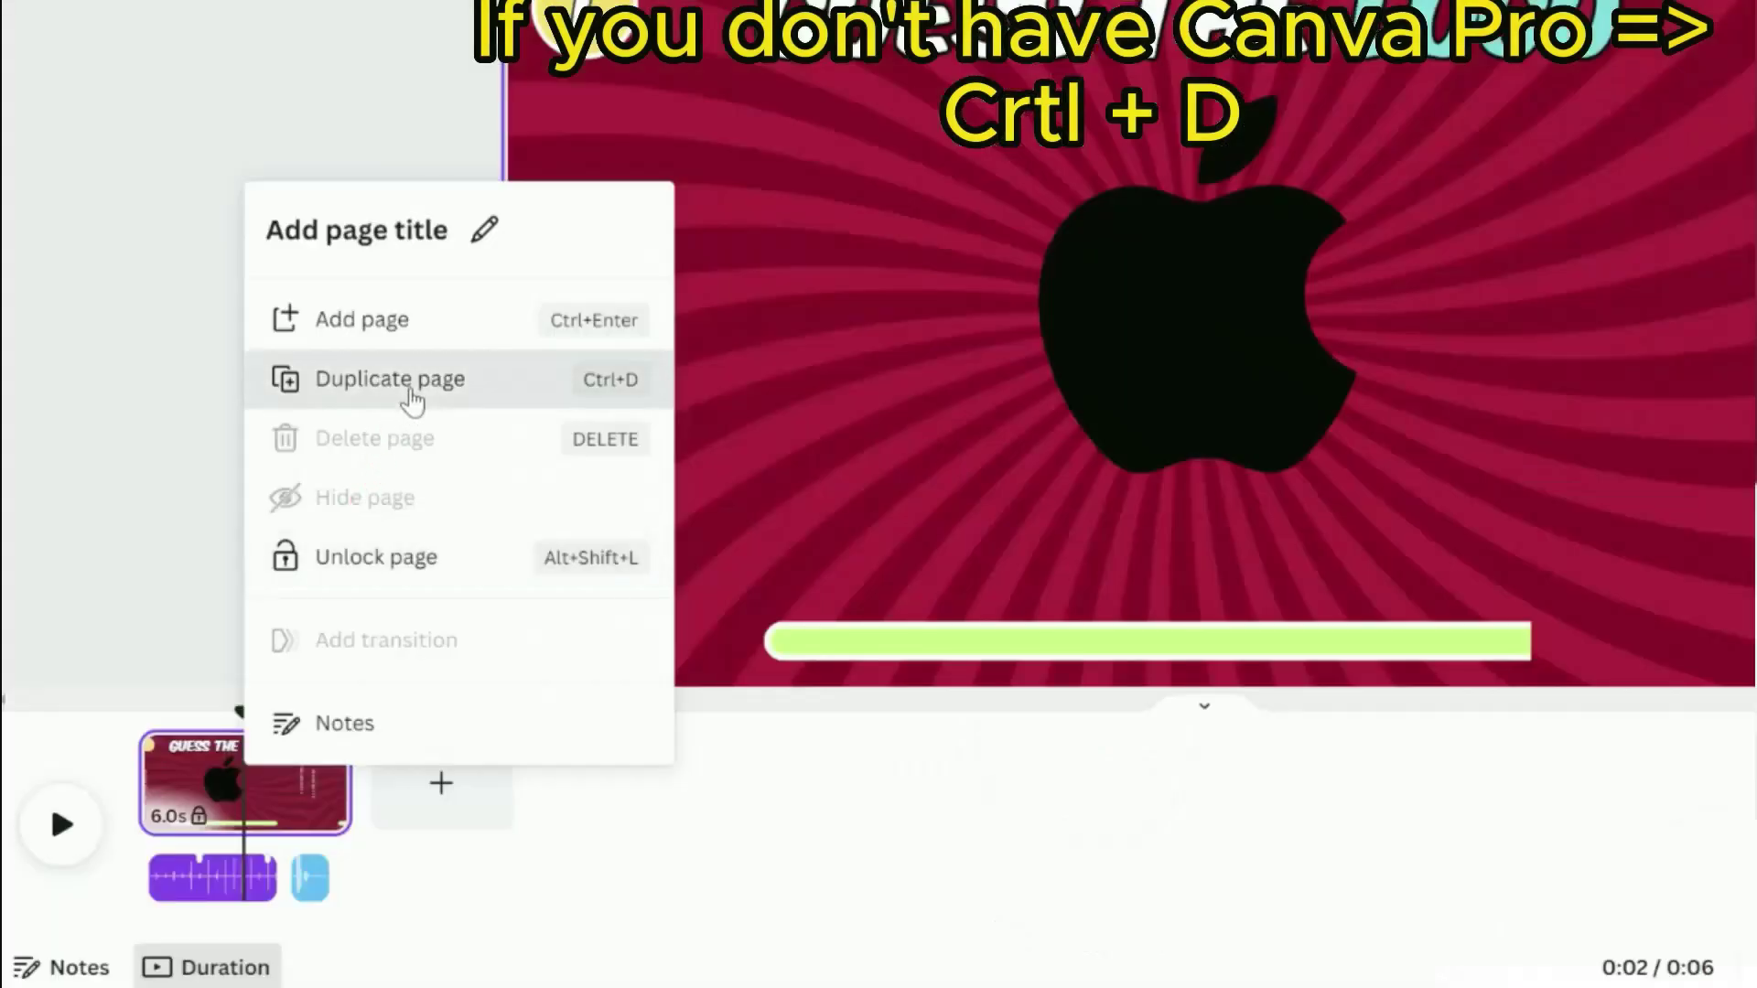
- Duplicate the locked quiz page five times as a manual alternative to bulk creation
left_click(414, 400)
key("ctrl+d")
key("ctrl+d")
key("ctrl+d")
key("ctrl+d")
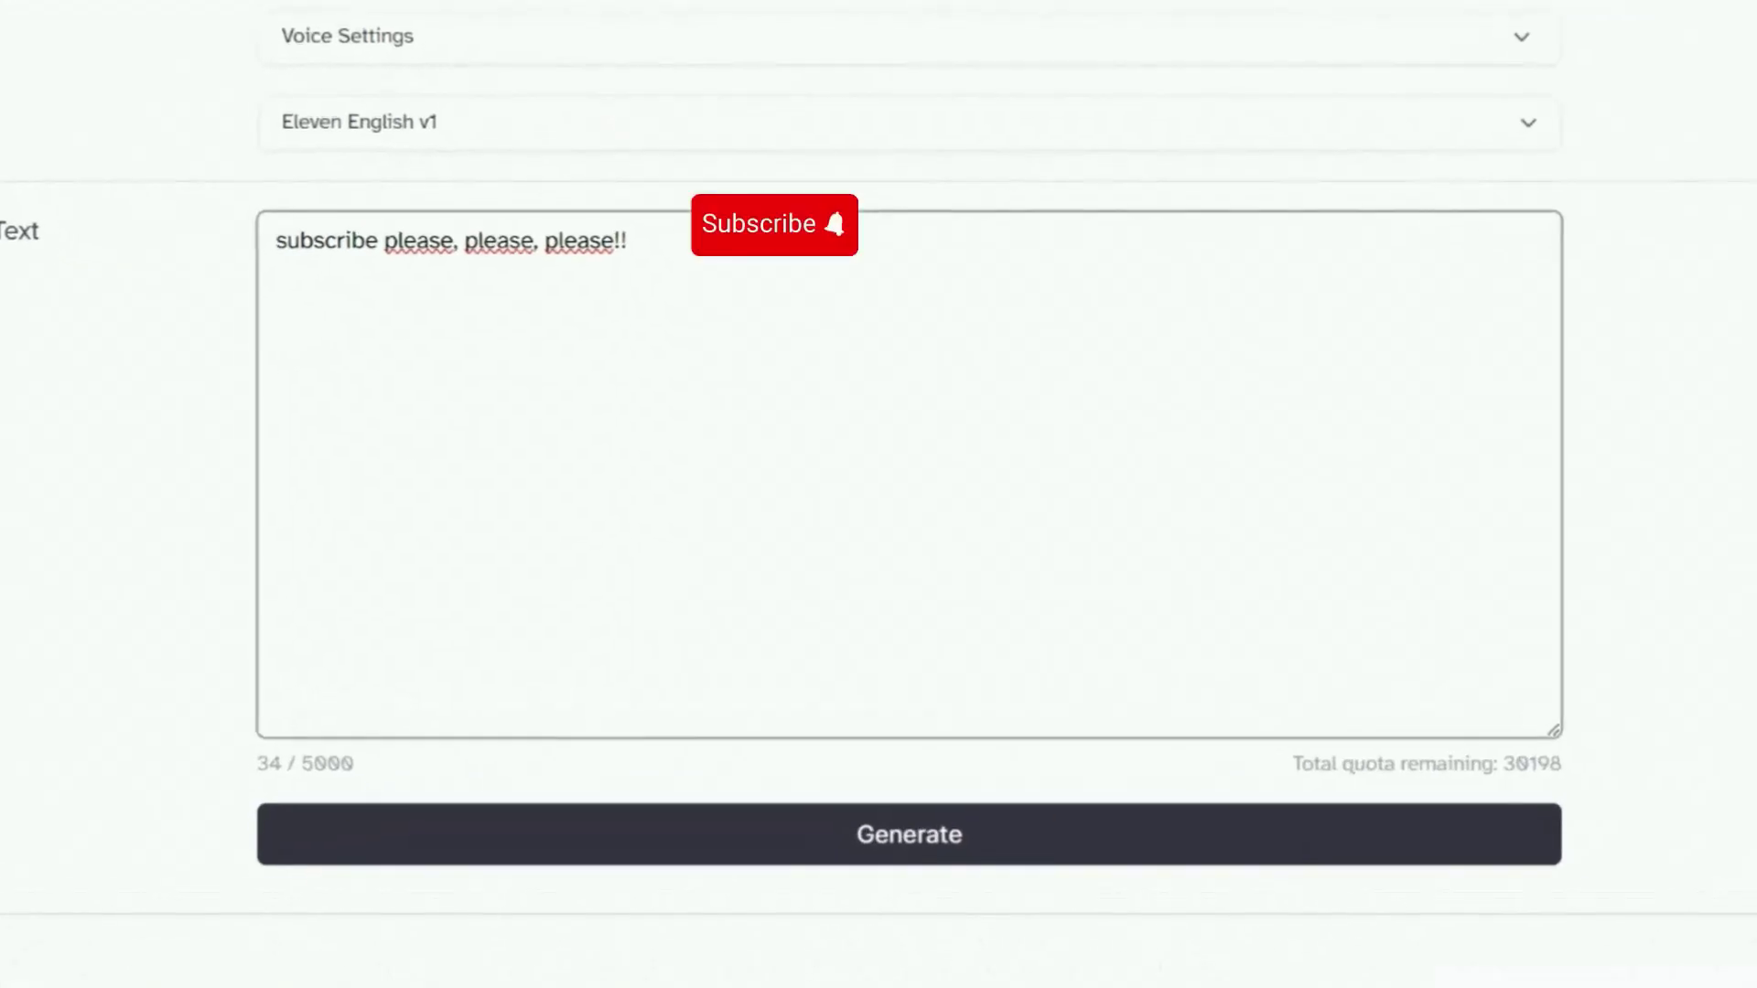
- Switch to ElevenLabs, replace the speech text with "apple" and generate the voice clip
key("ctrl+a")
type("apple")
key("Return")
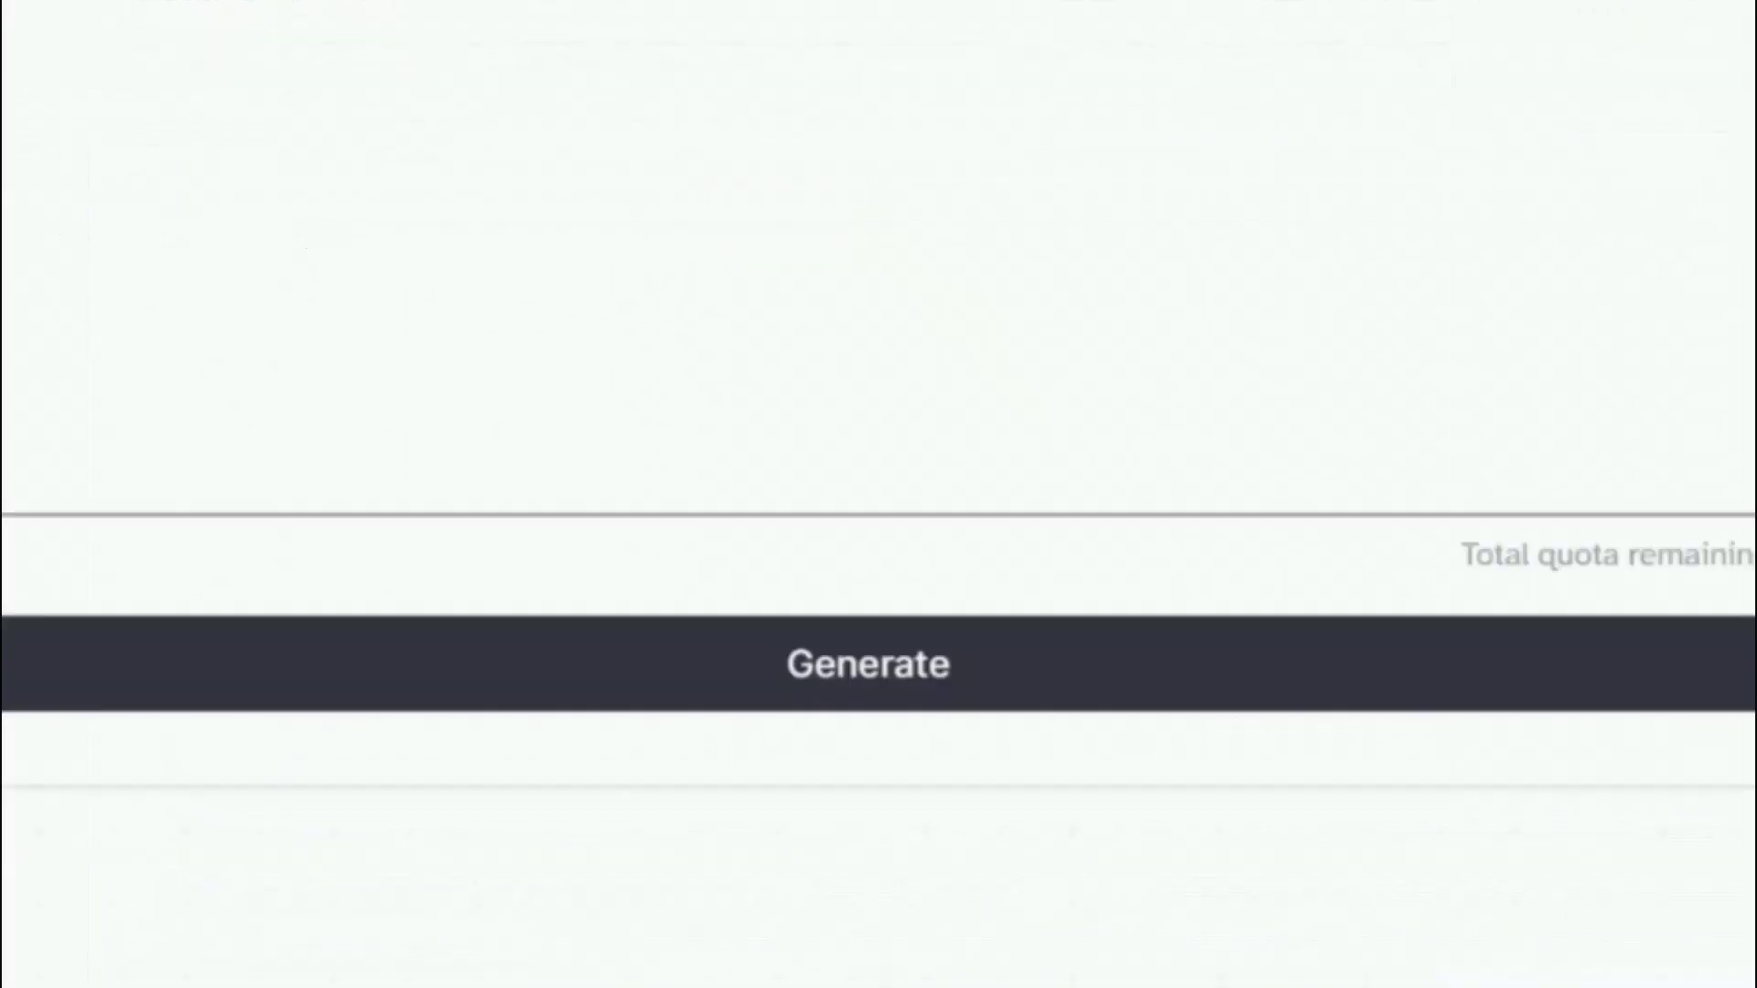
left_click(1313, 705)
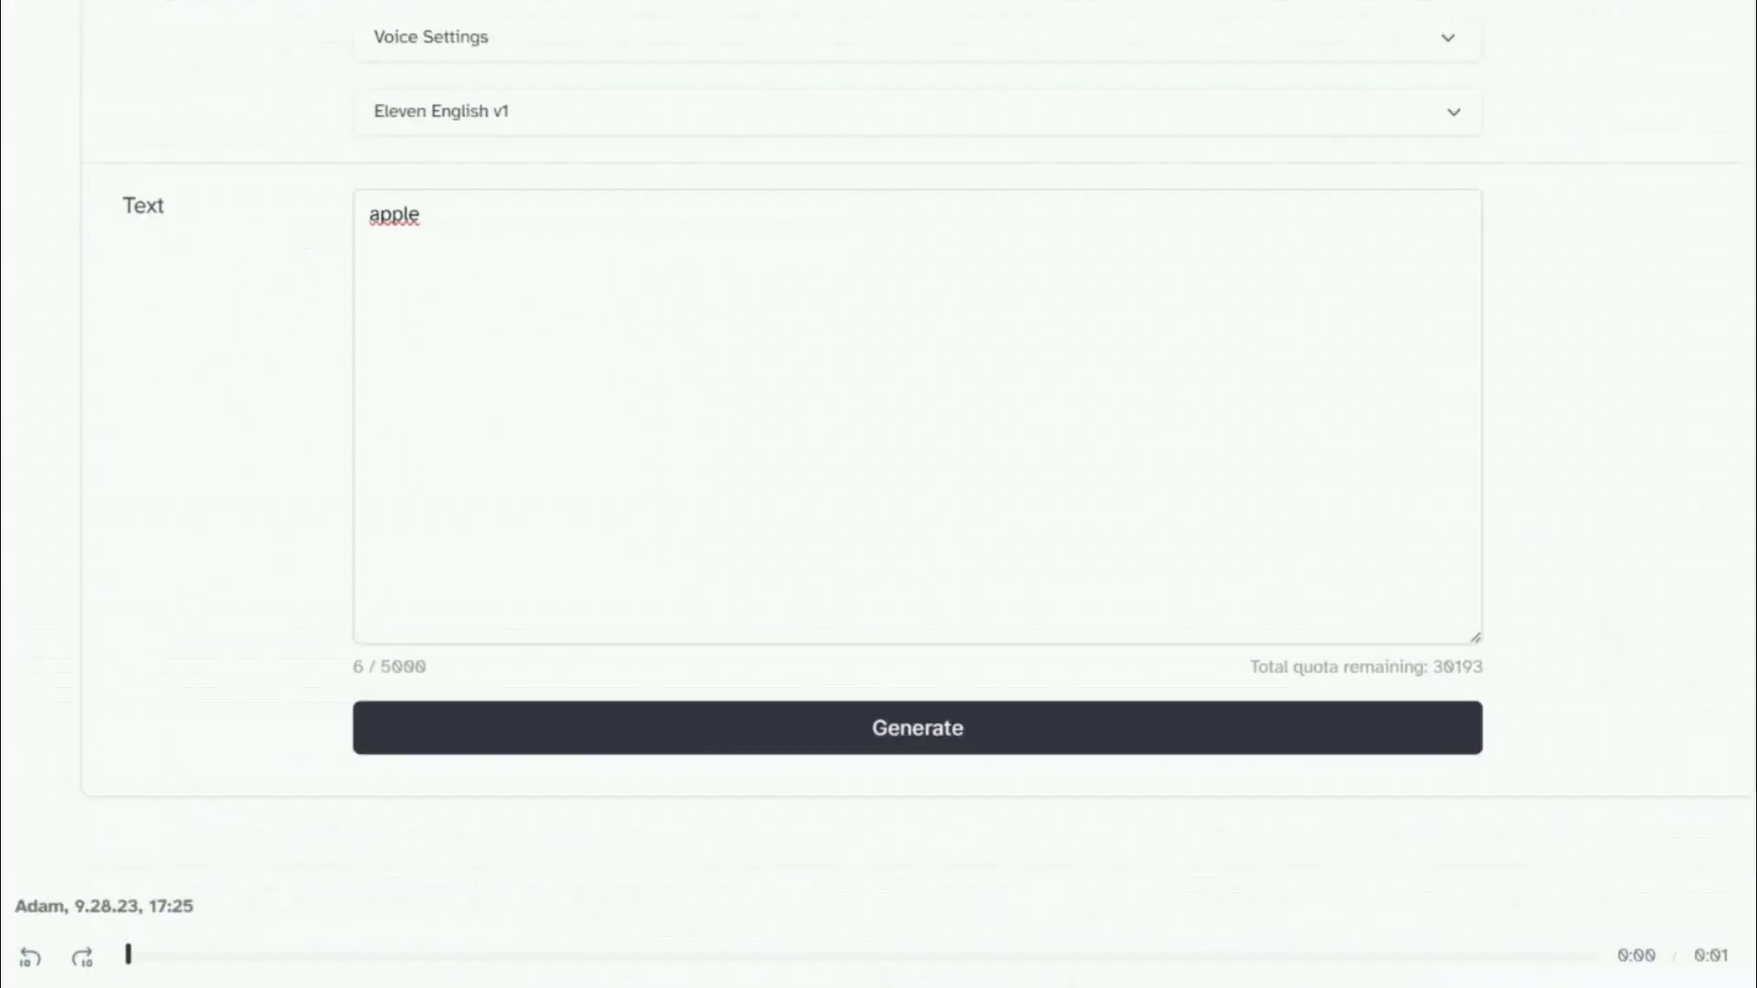
left_click(700, 713)
left_click(541, 741)
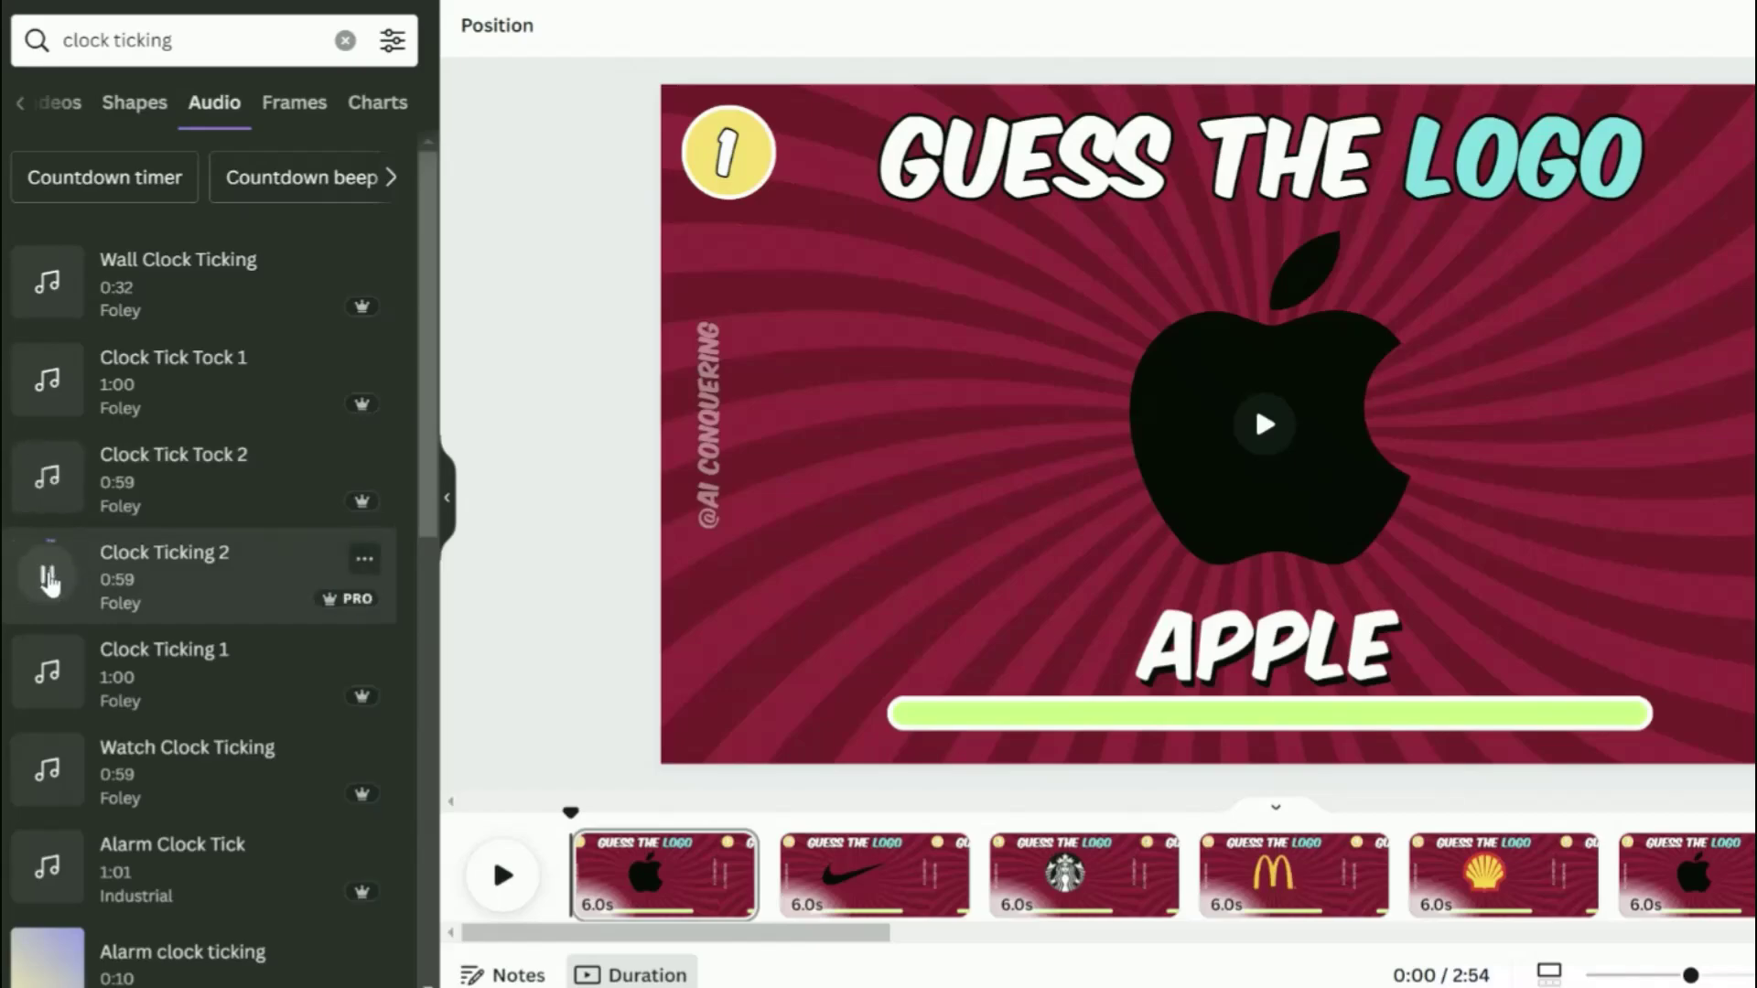
- Add the Clock Ticking 2 sound beneath the first page, shorten it to 3.5 s and copy it under the following pages
left_click_drag(103, 602, 608, 892)
left_click_drag(255, 752, 241, 752)
right_click(244, 892)
left_click(320, 595)
left_click_drag(245, 890, 571, 890)
right_click(200, 894)
left_click(291, 352)
key("ctrl+v")
left_click_drag(287, 901, 388, 892)
left_click(586, 897)
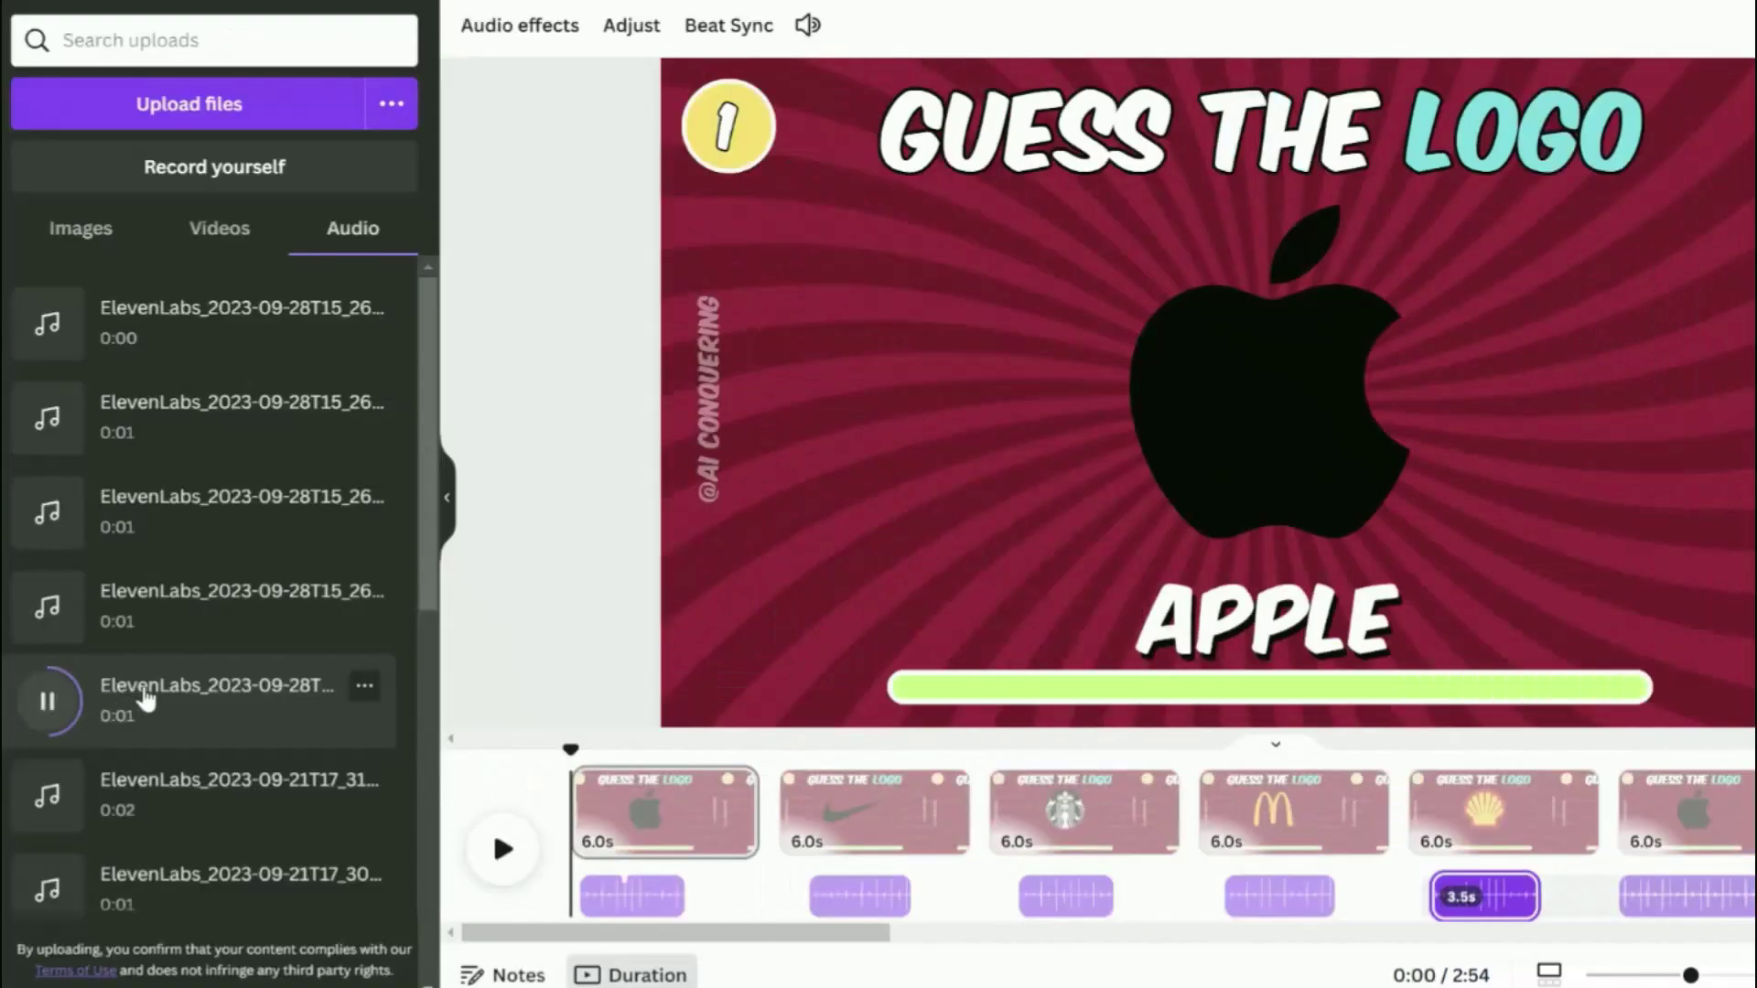
- Place the uploaded ElevenLabs voice clip after the ticking sound on the Apple page
left_click_drag(145, 705, 688, 868)
left_click(692, 879)
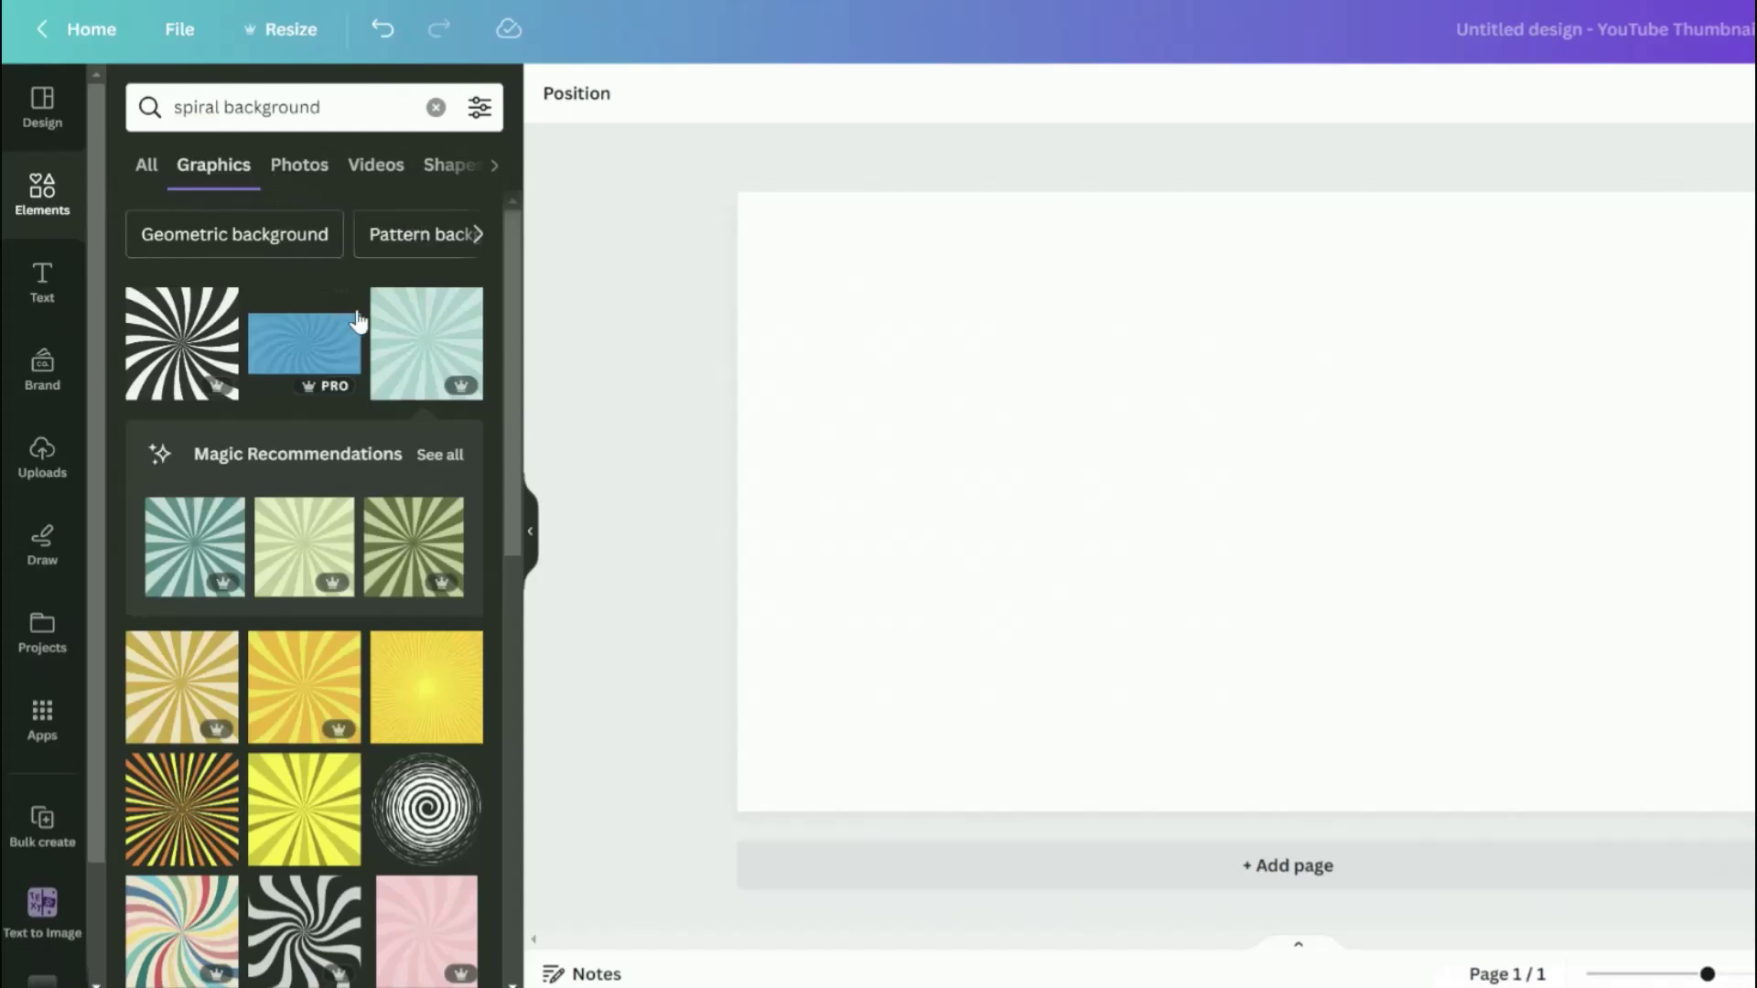
- Add the light teal sunburst graphic to the blank YouTube thumbnail and set it as the background
left_click(402, 320)
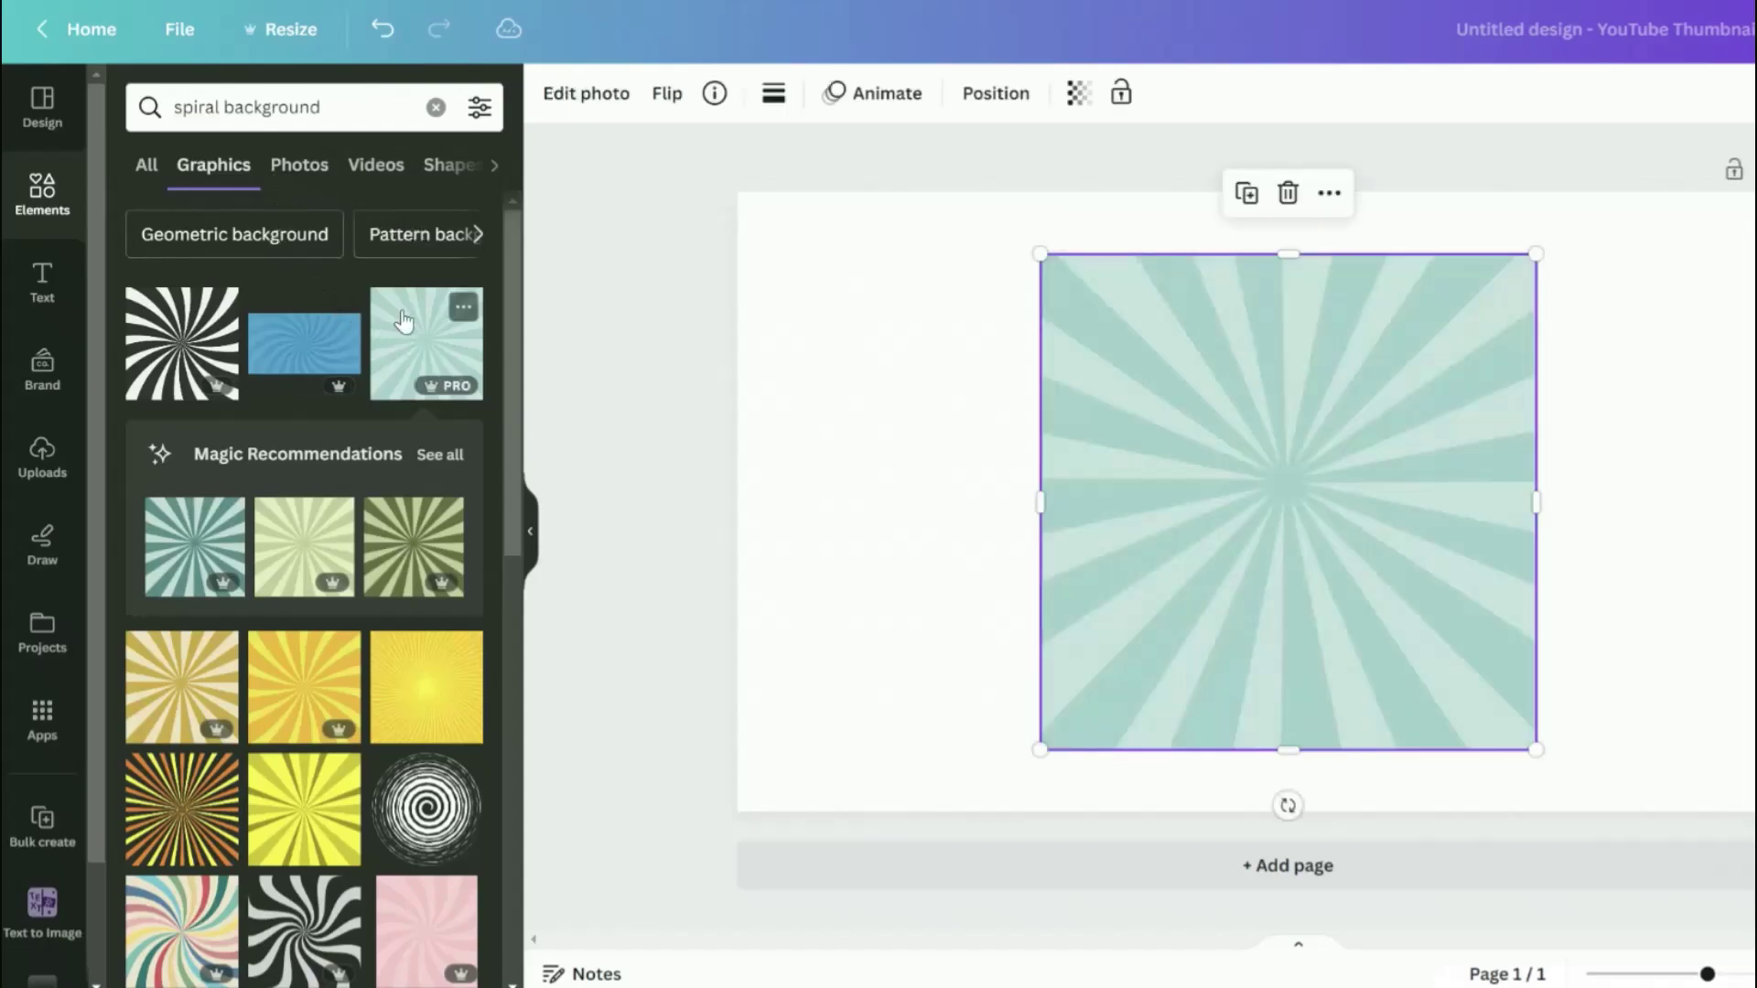
right_click(1058, 518)
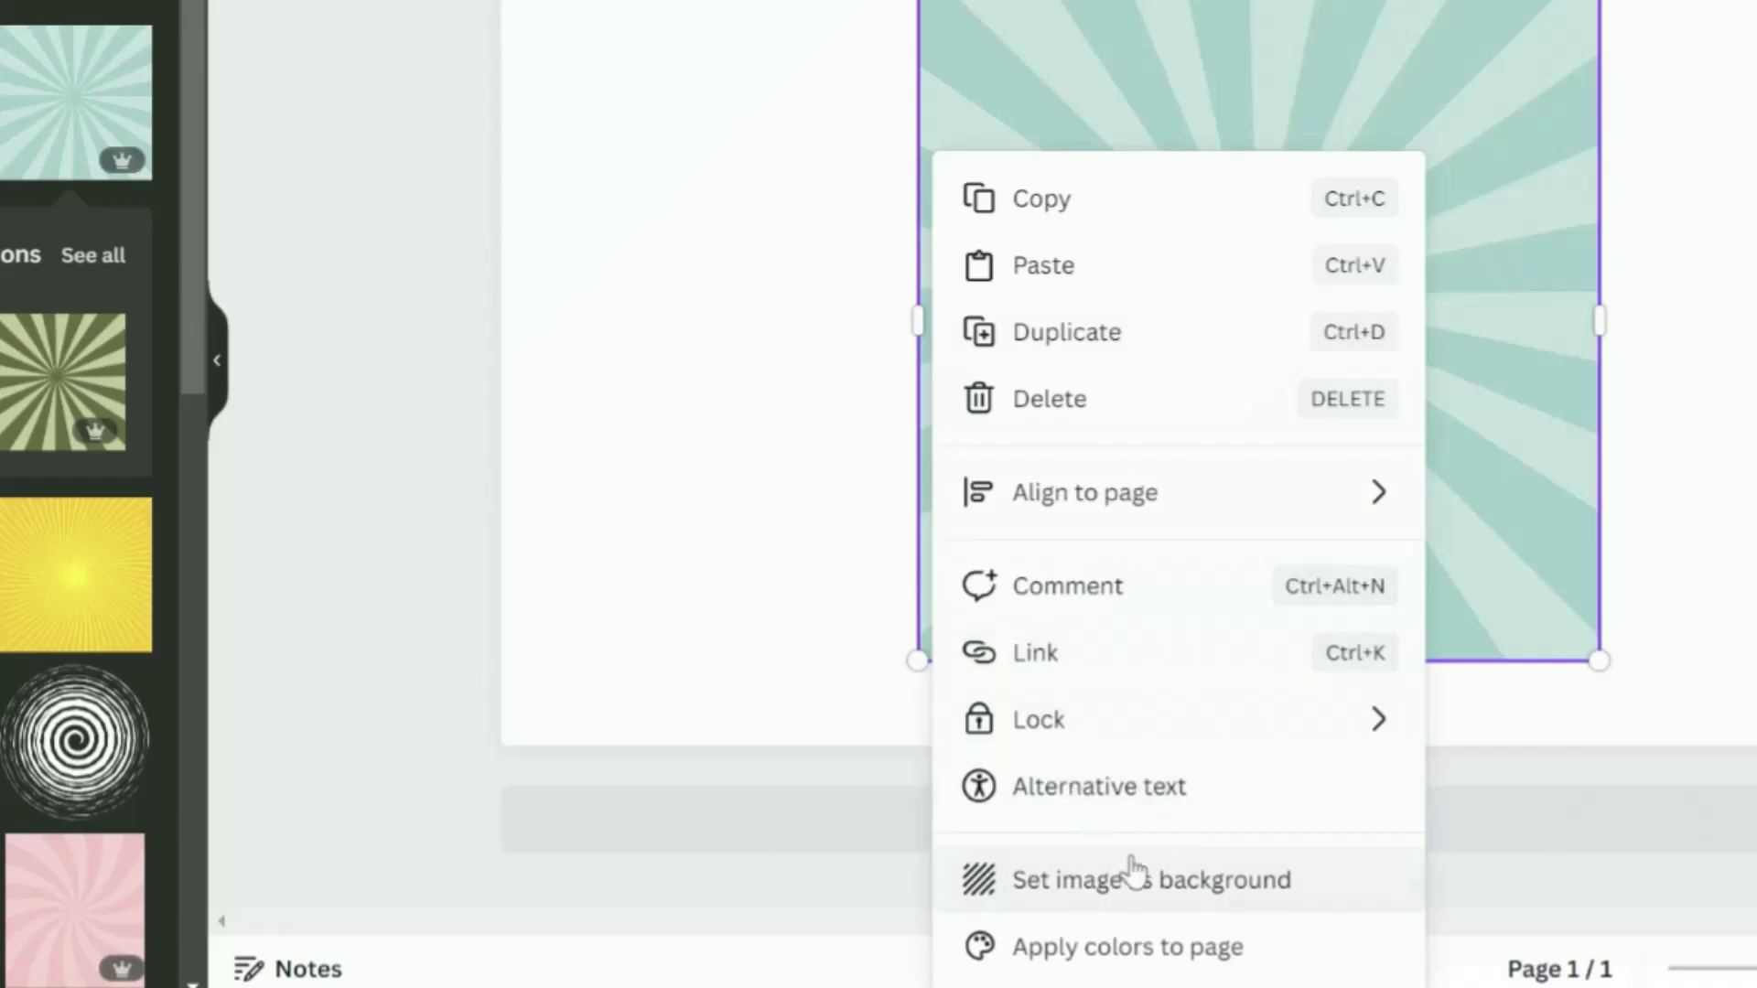
left_click(1134, 879)
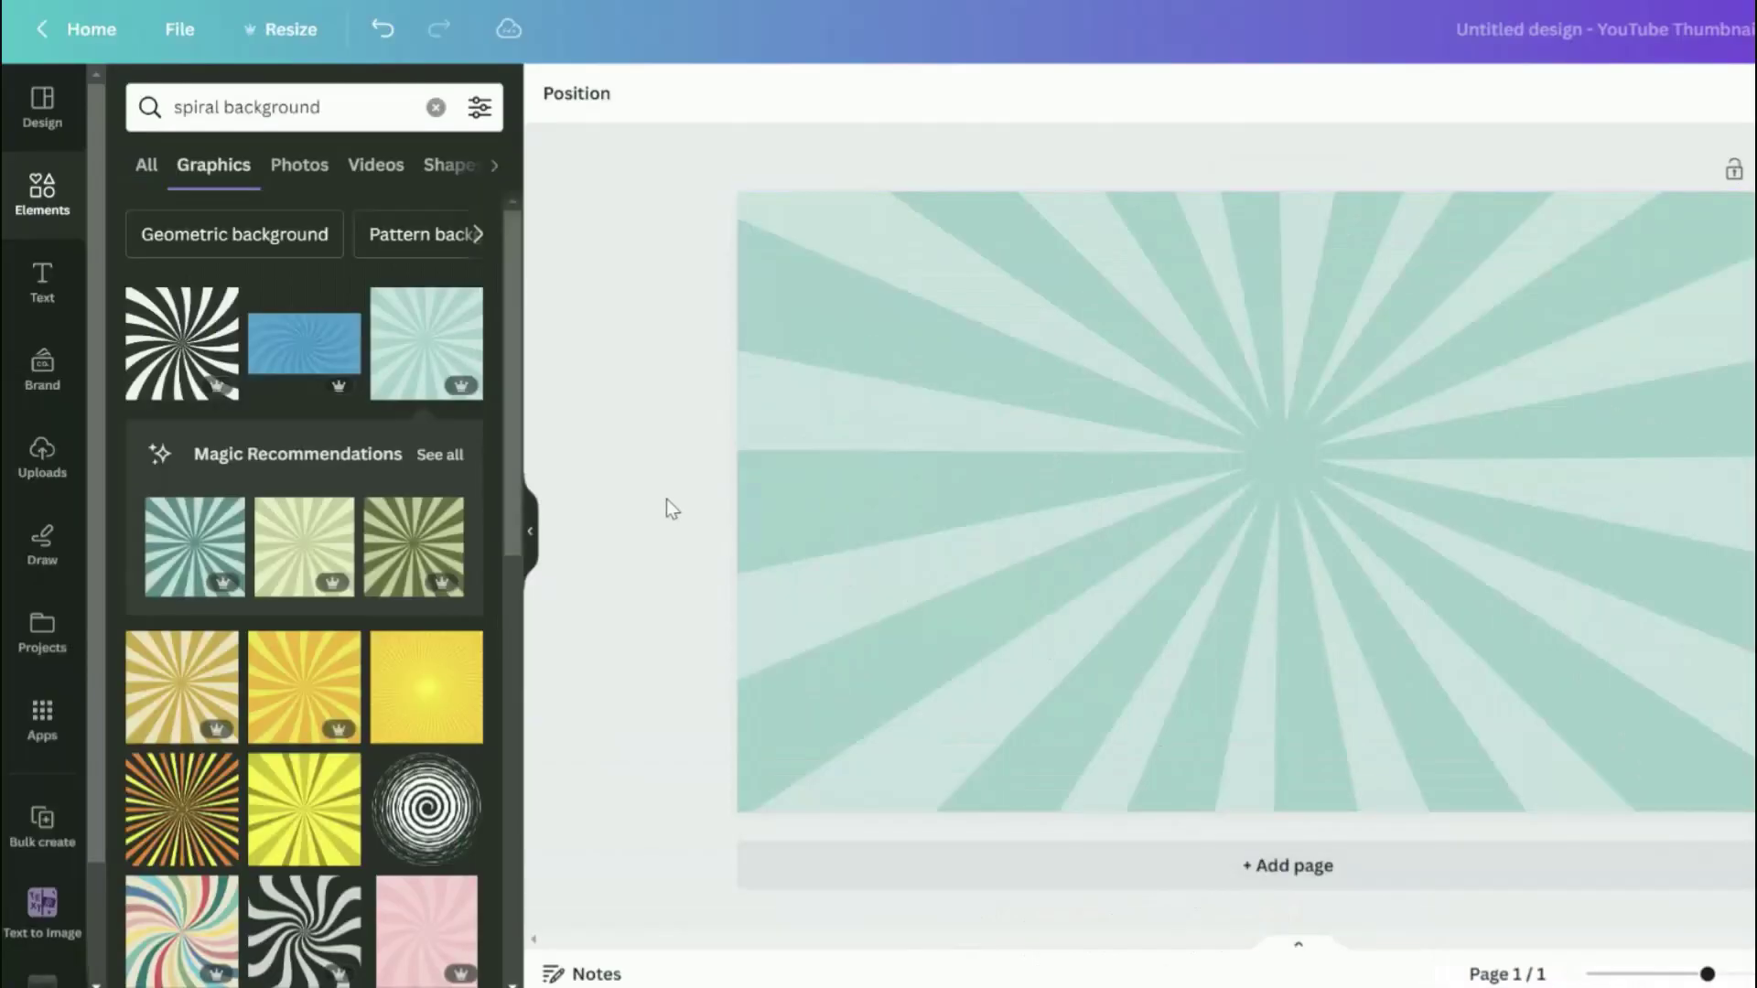
- Add a rectangle, colour it red and stretch it into a banner across the thumbnail's upper edge
left_click(530, 529)
key("r")
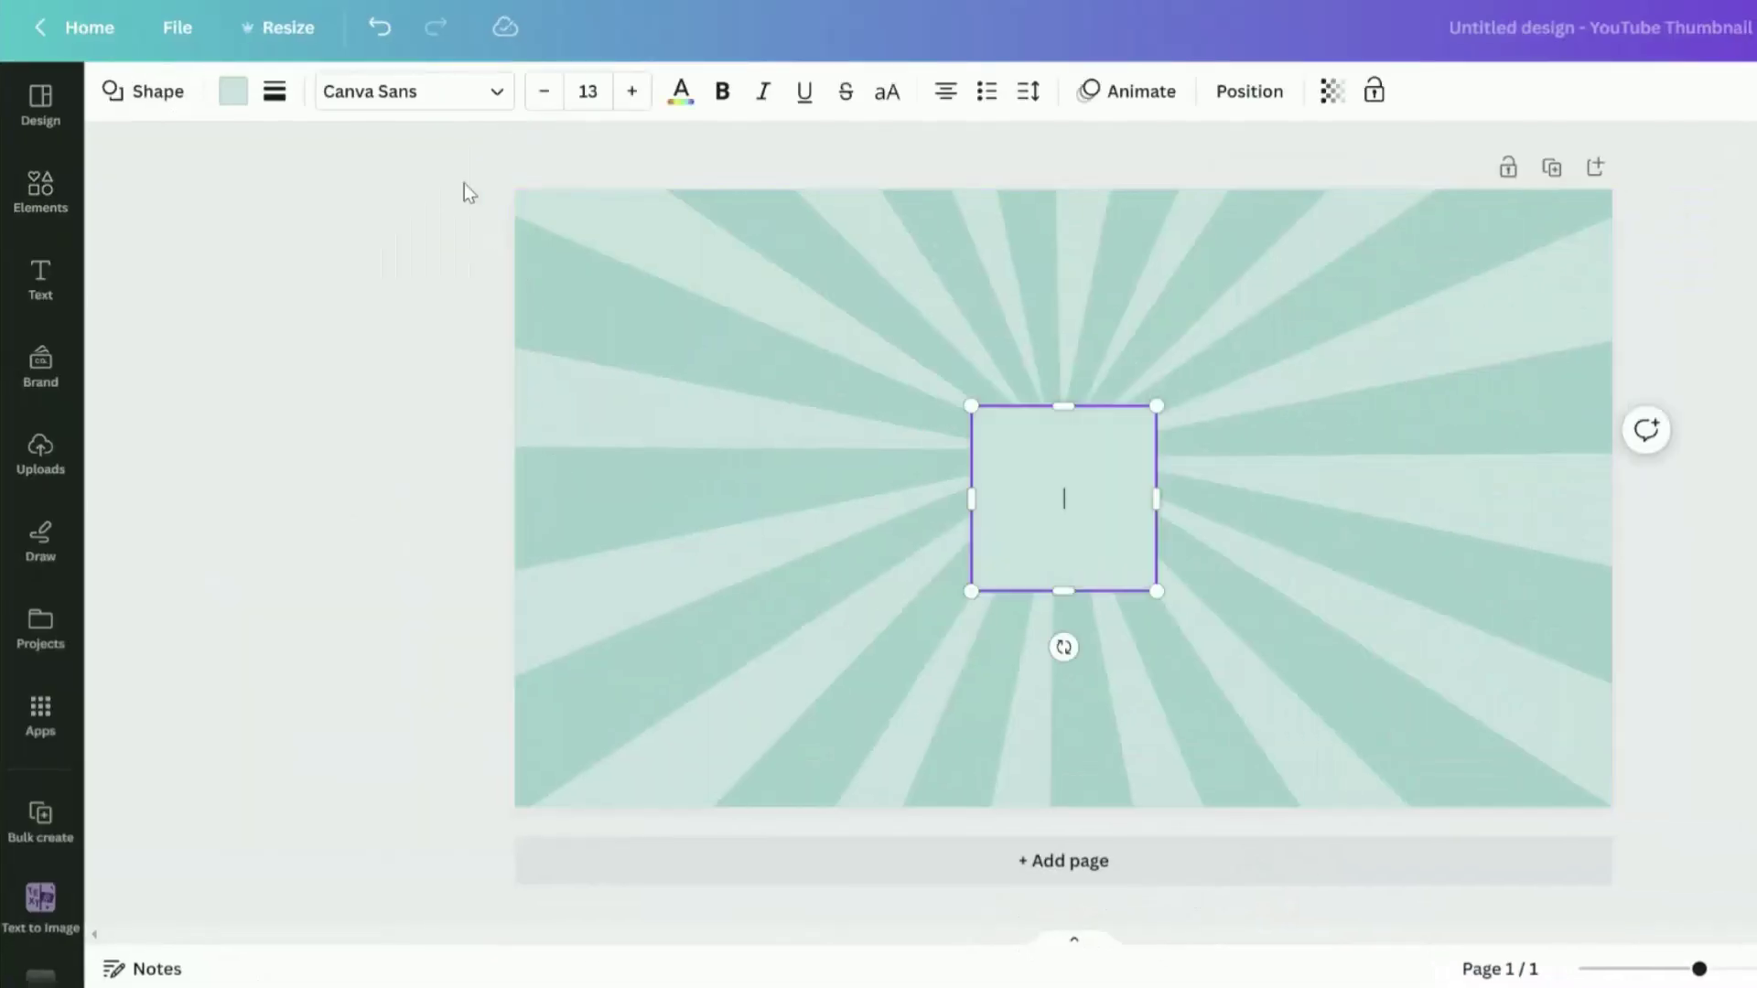
left_click(232, 94)
left_click(137, 235)
left_click_drag(277, 503, 126, 503)
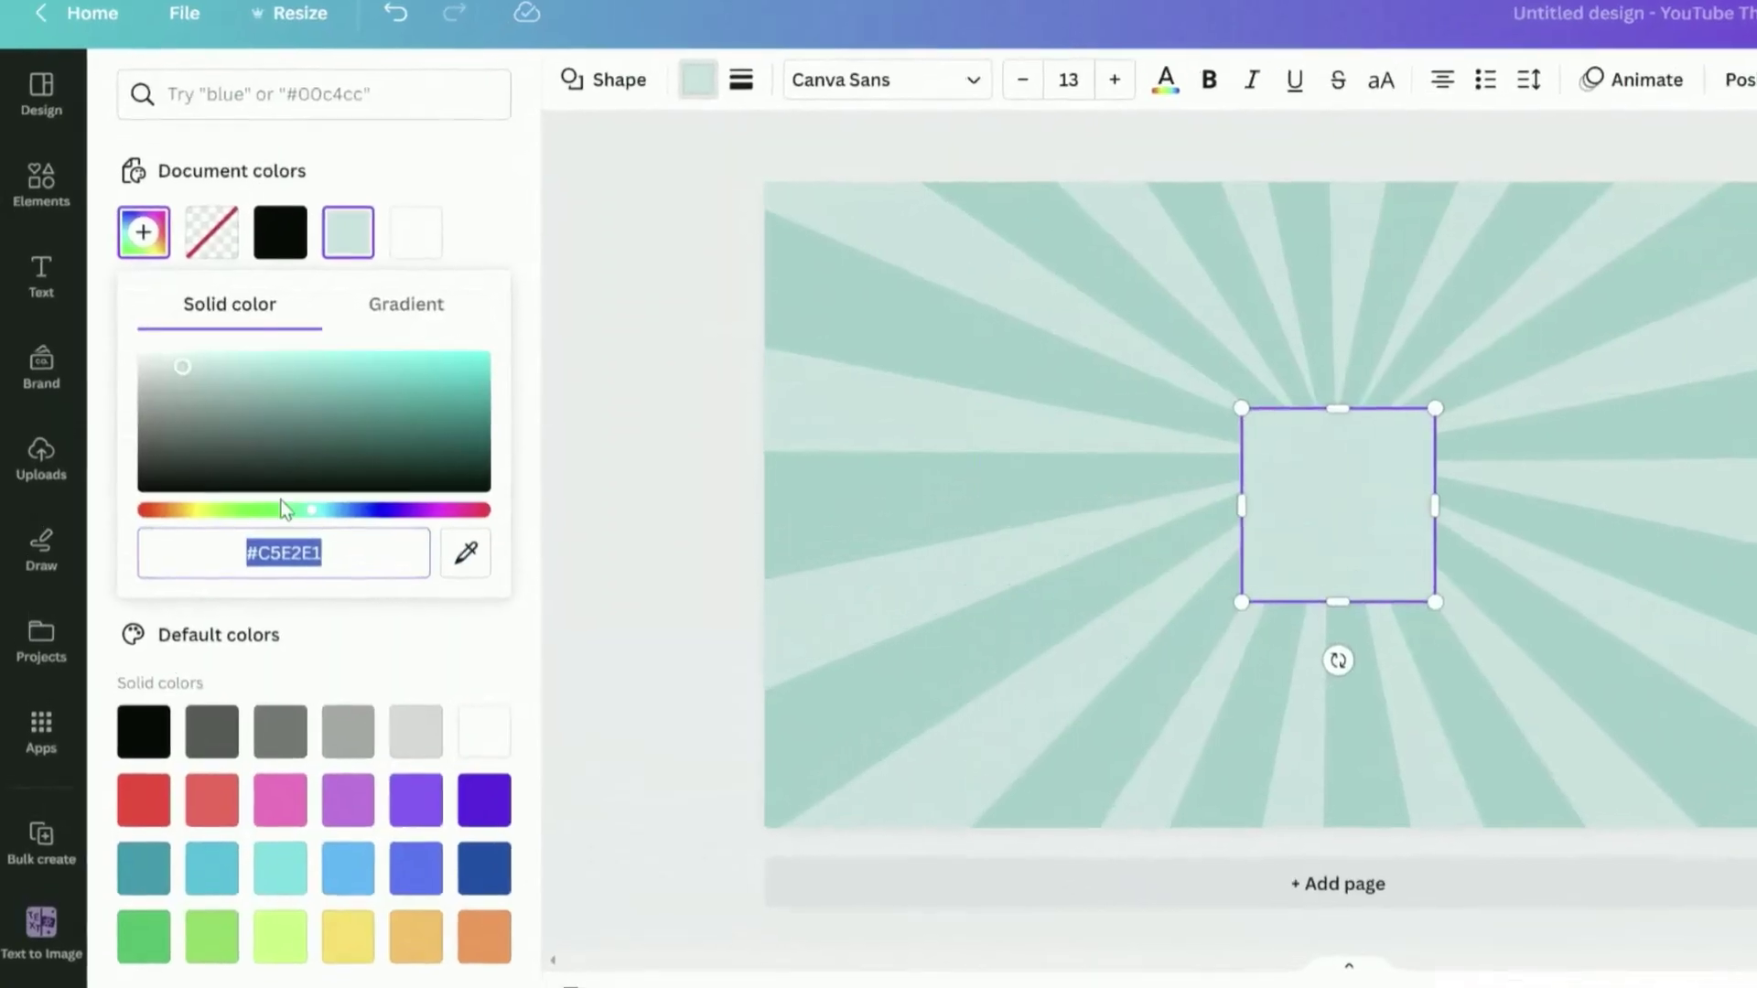
left_click_drag(389, 428, 640, 279)
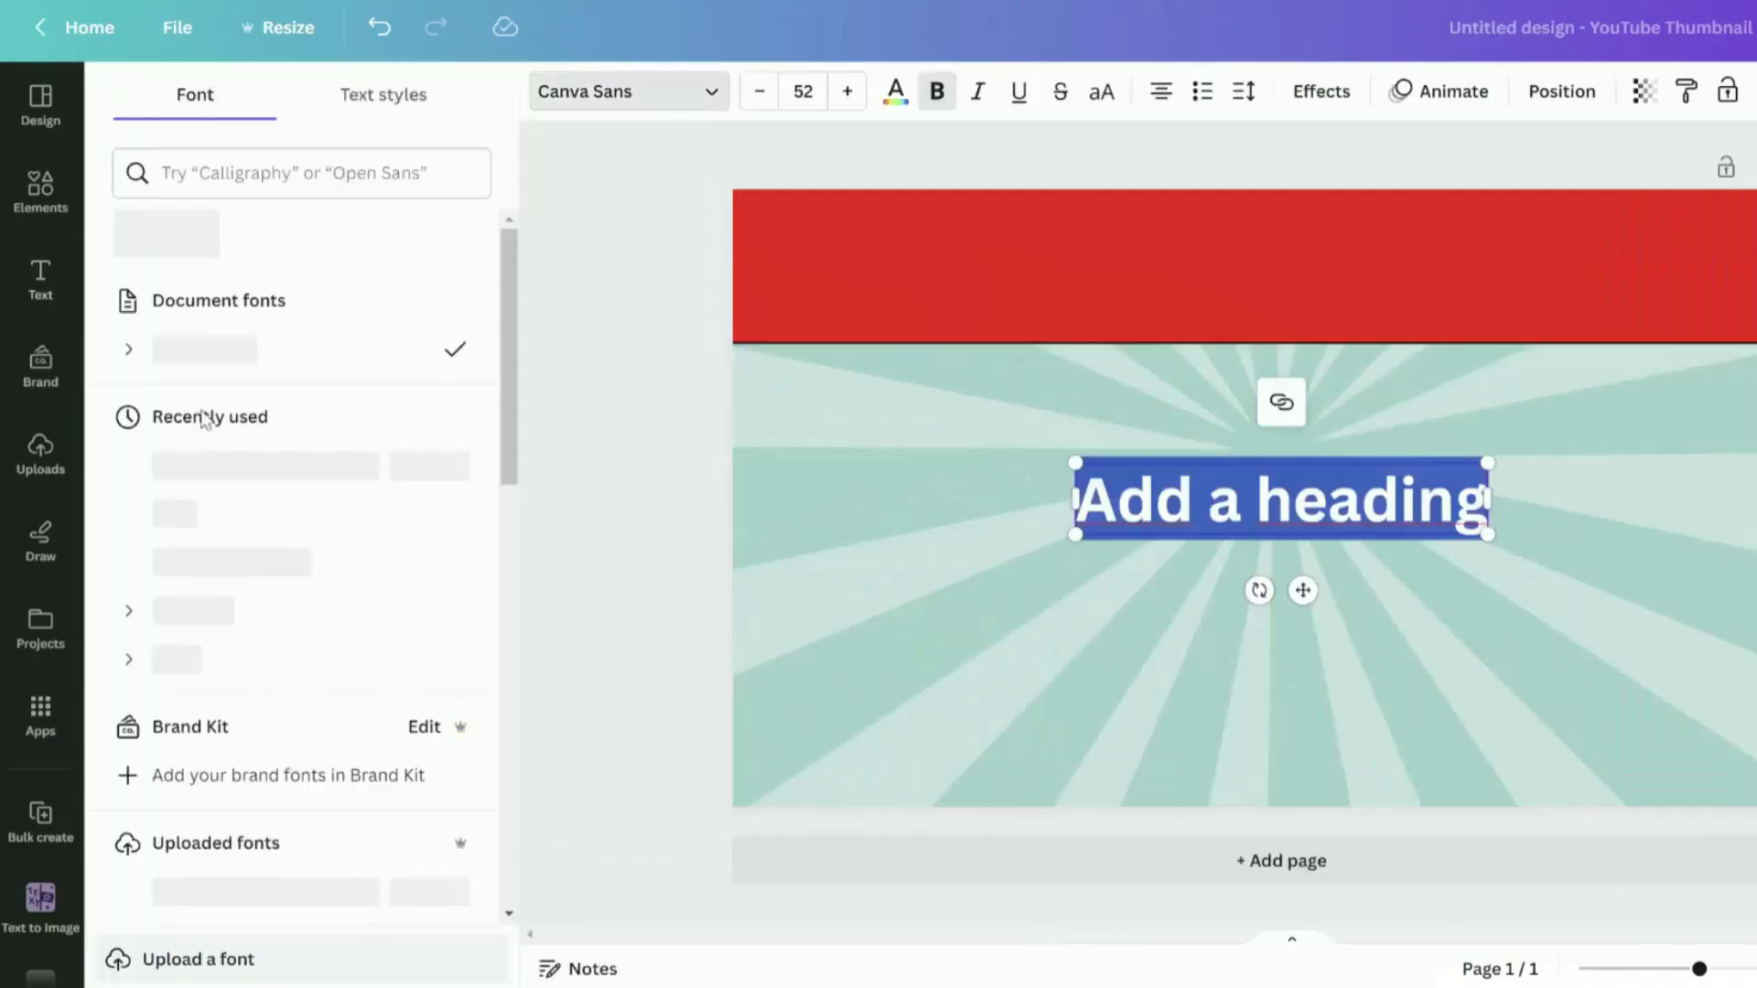
- Set the heading to Komika Axis with the text "Guess 100 Logos" and enlarge it to fill the red banner
left_click(305, 773)
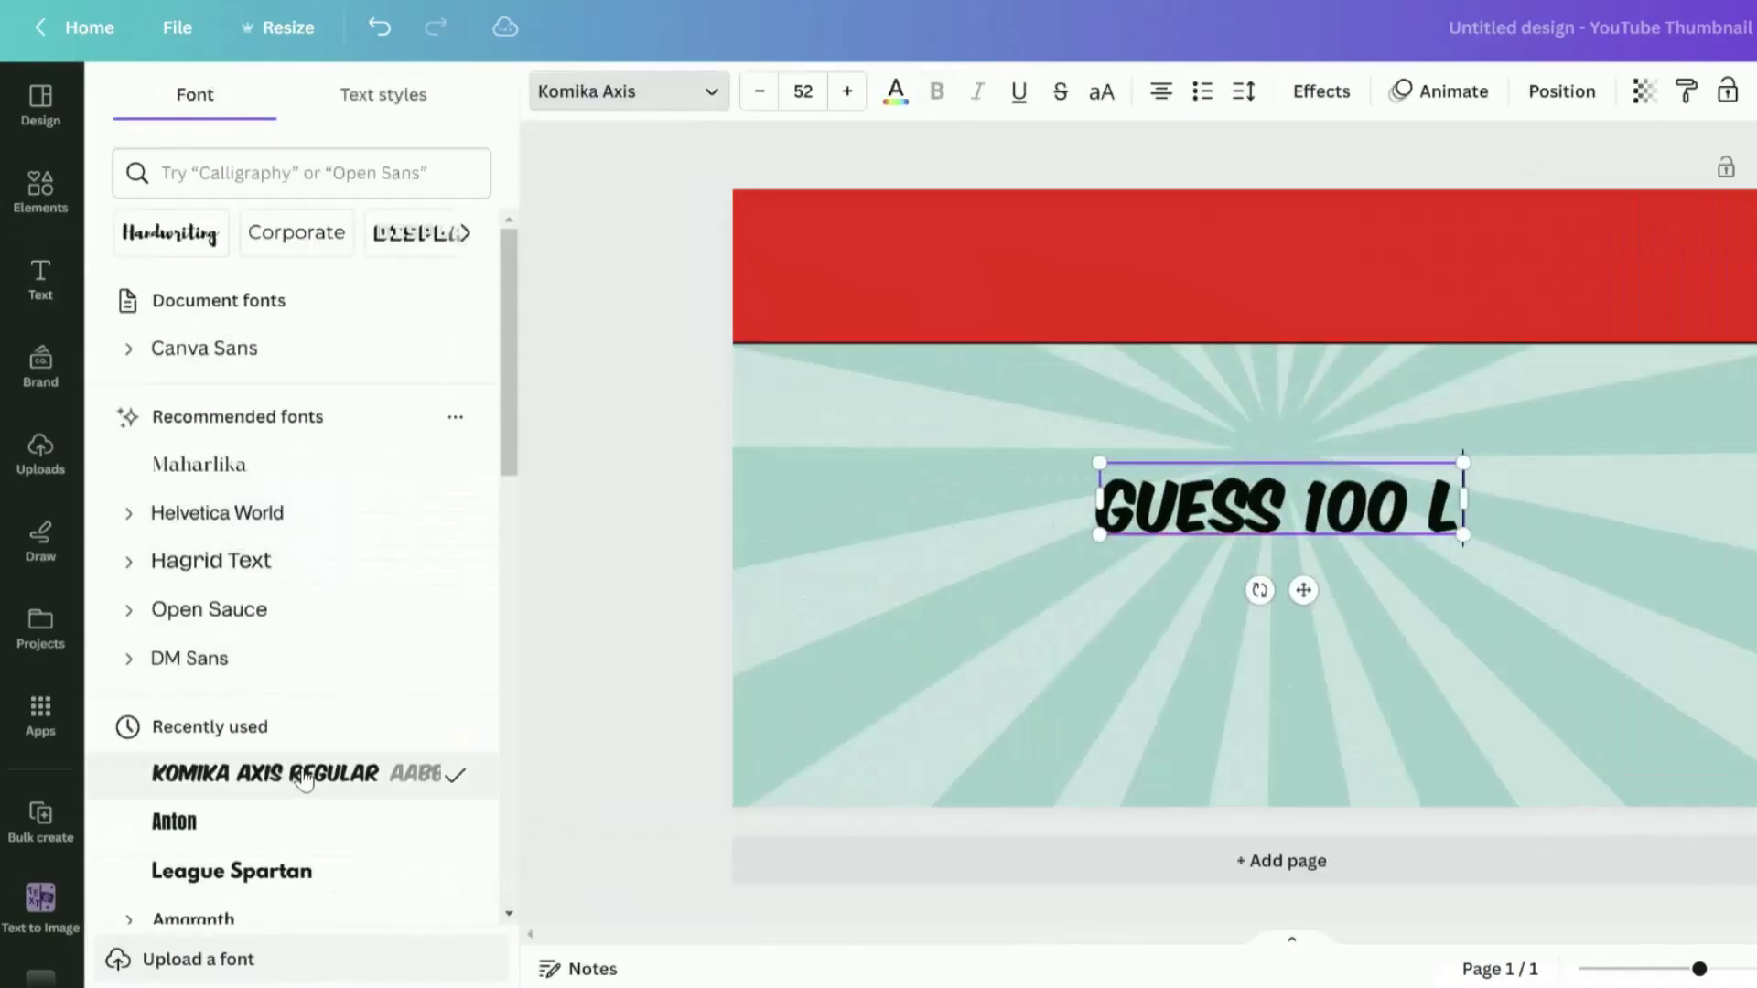
type("ogos")
left_click_drag(1017, 462, 622, 399)
left_click(824, 585)
left_click_drag(827, 455, 1031, 246)
left_click_drag(826, 196, 803, 193)
left_click_drag(1035, 247, 1053, 252)
- Colour the whole banner heading white
left_click(828, 266)
left_click_drag(828, 265, 1752, 274)
left_click(895, 91)
left_click(335, 247)
- Colour only the "100" in the heading yellow, #DBFF00
left_click_drag(1200, 275, 1385, 274)
left_click(138, 237)
left_click_drag(168, 447, 174, 447)
left_click_drag(311, 364, 463, 299)
left_click(192, 447)
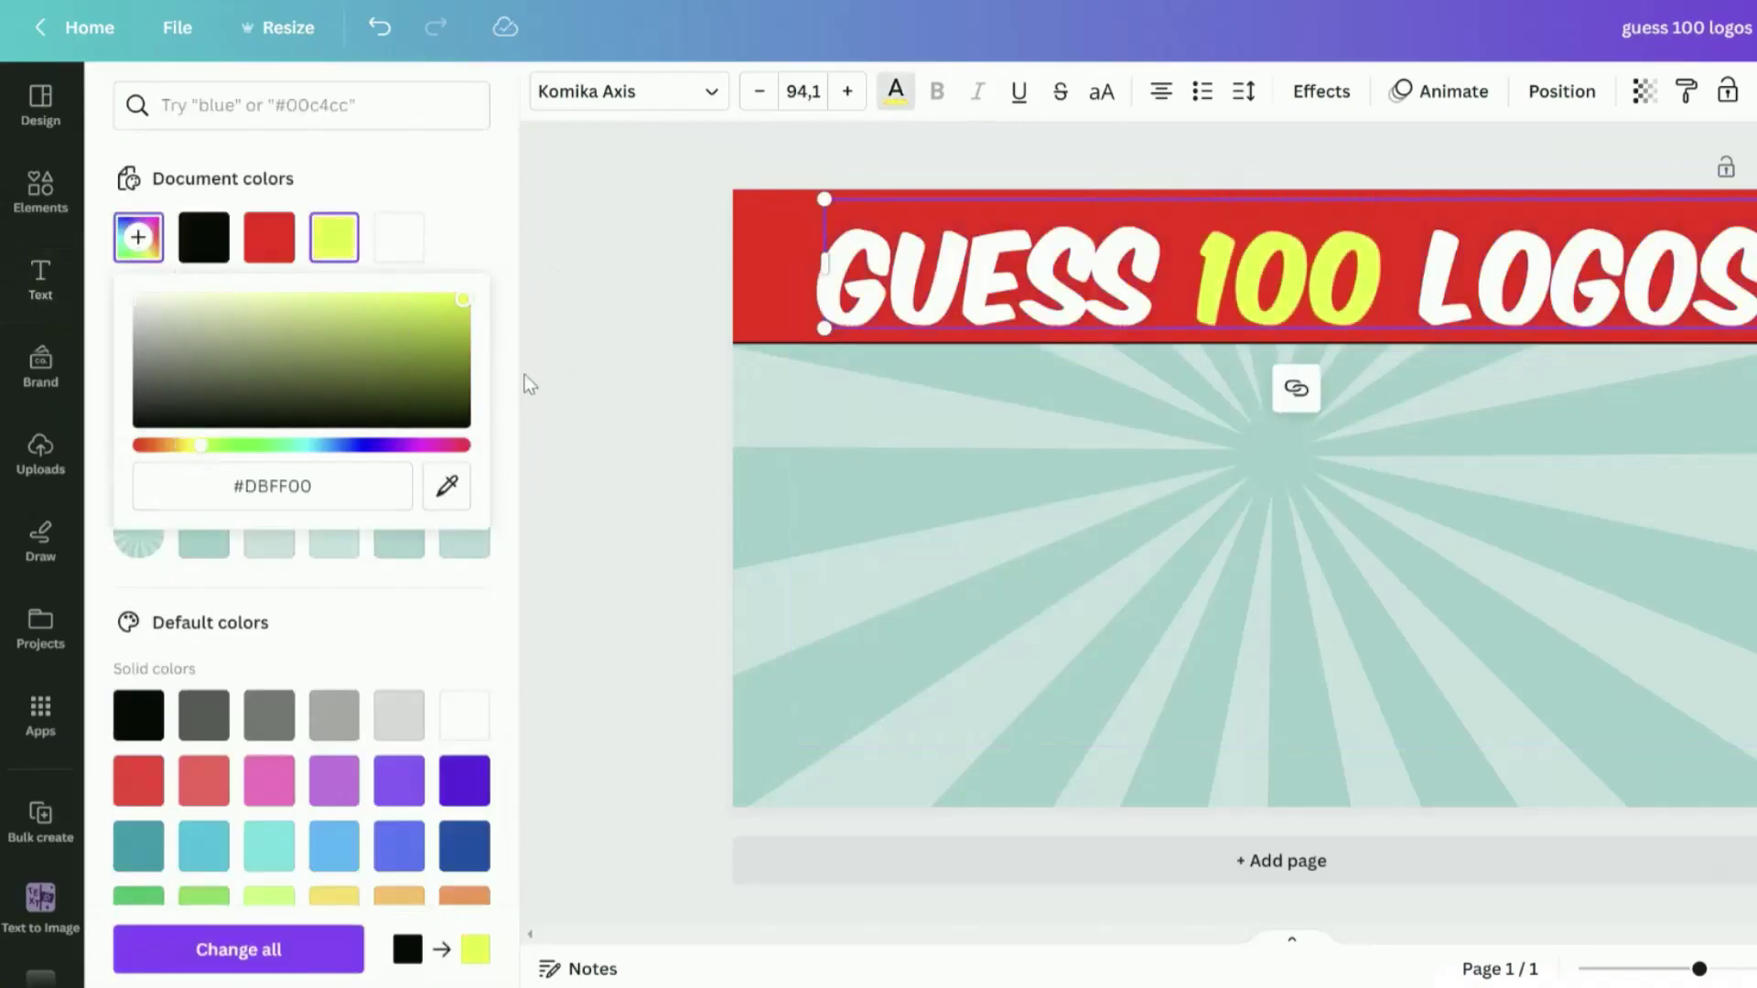
- Apply a Shadow effect to the banner heading and give it a dark shadow colour
left_click(1141, 388)
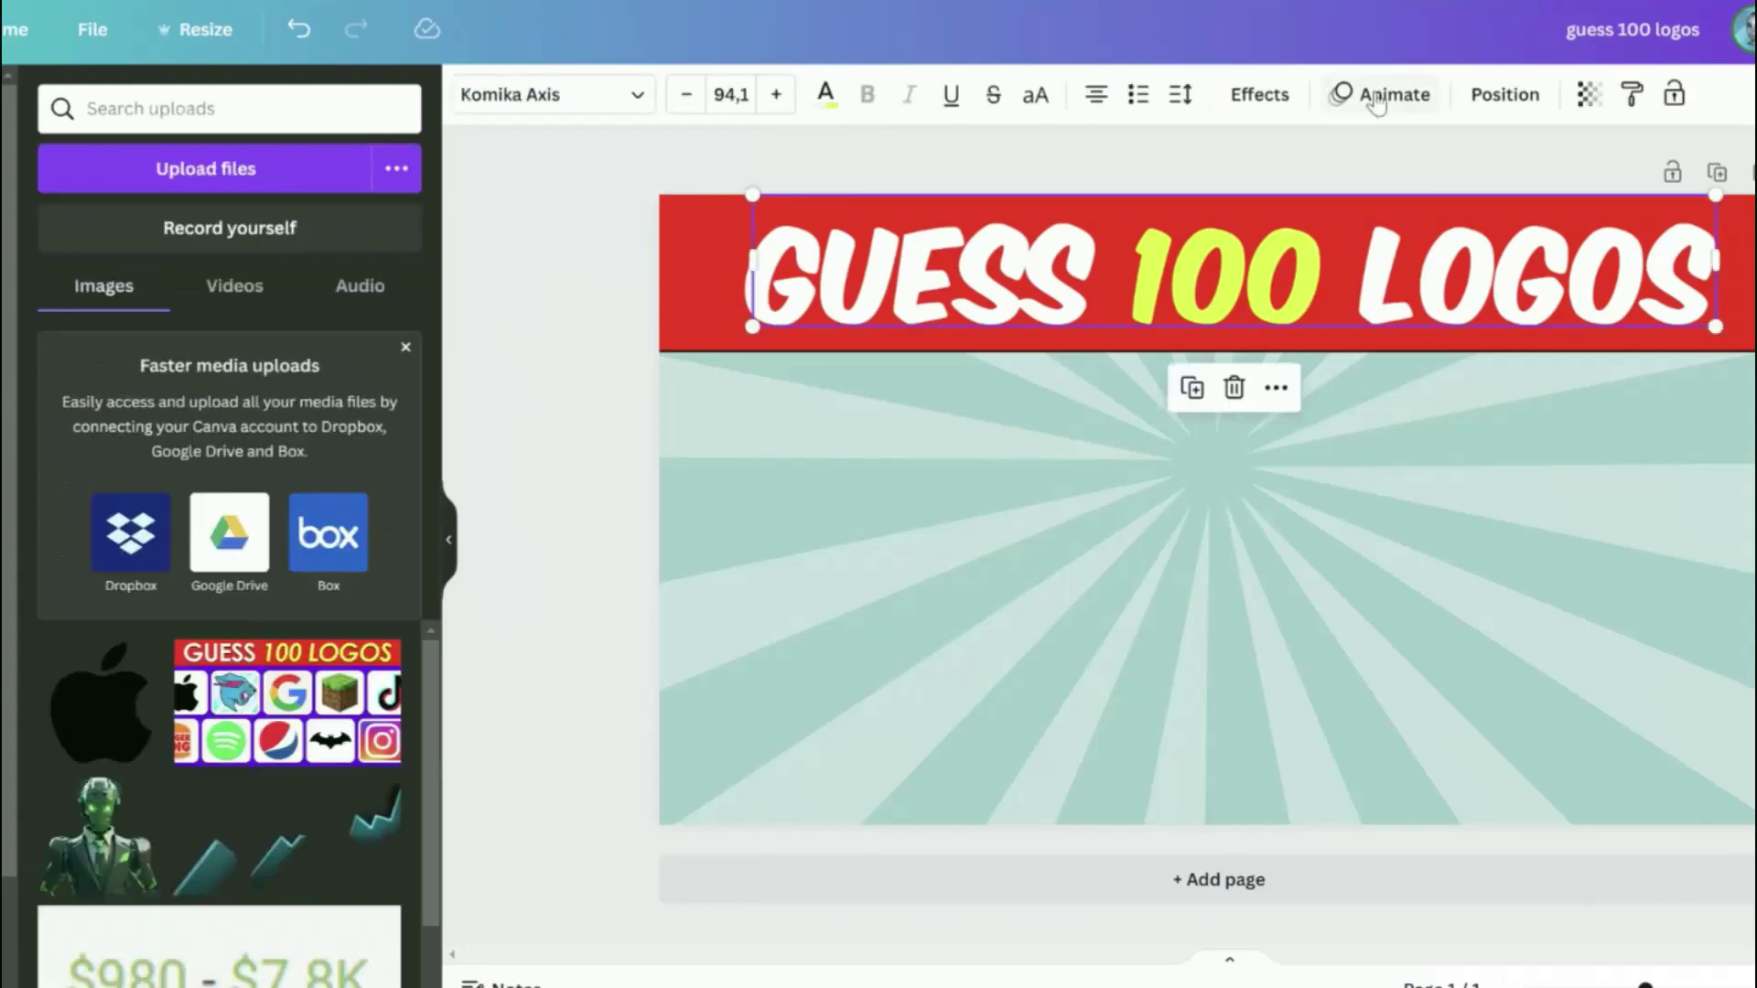
left_click(1254, 108)
left_click(240, 278)
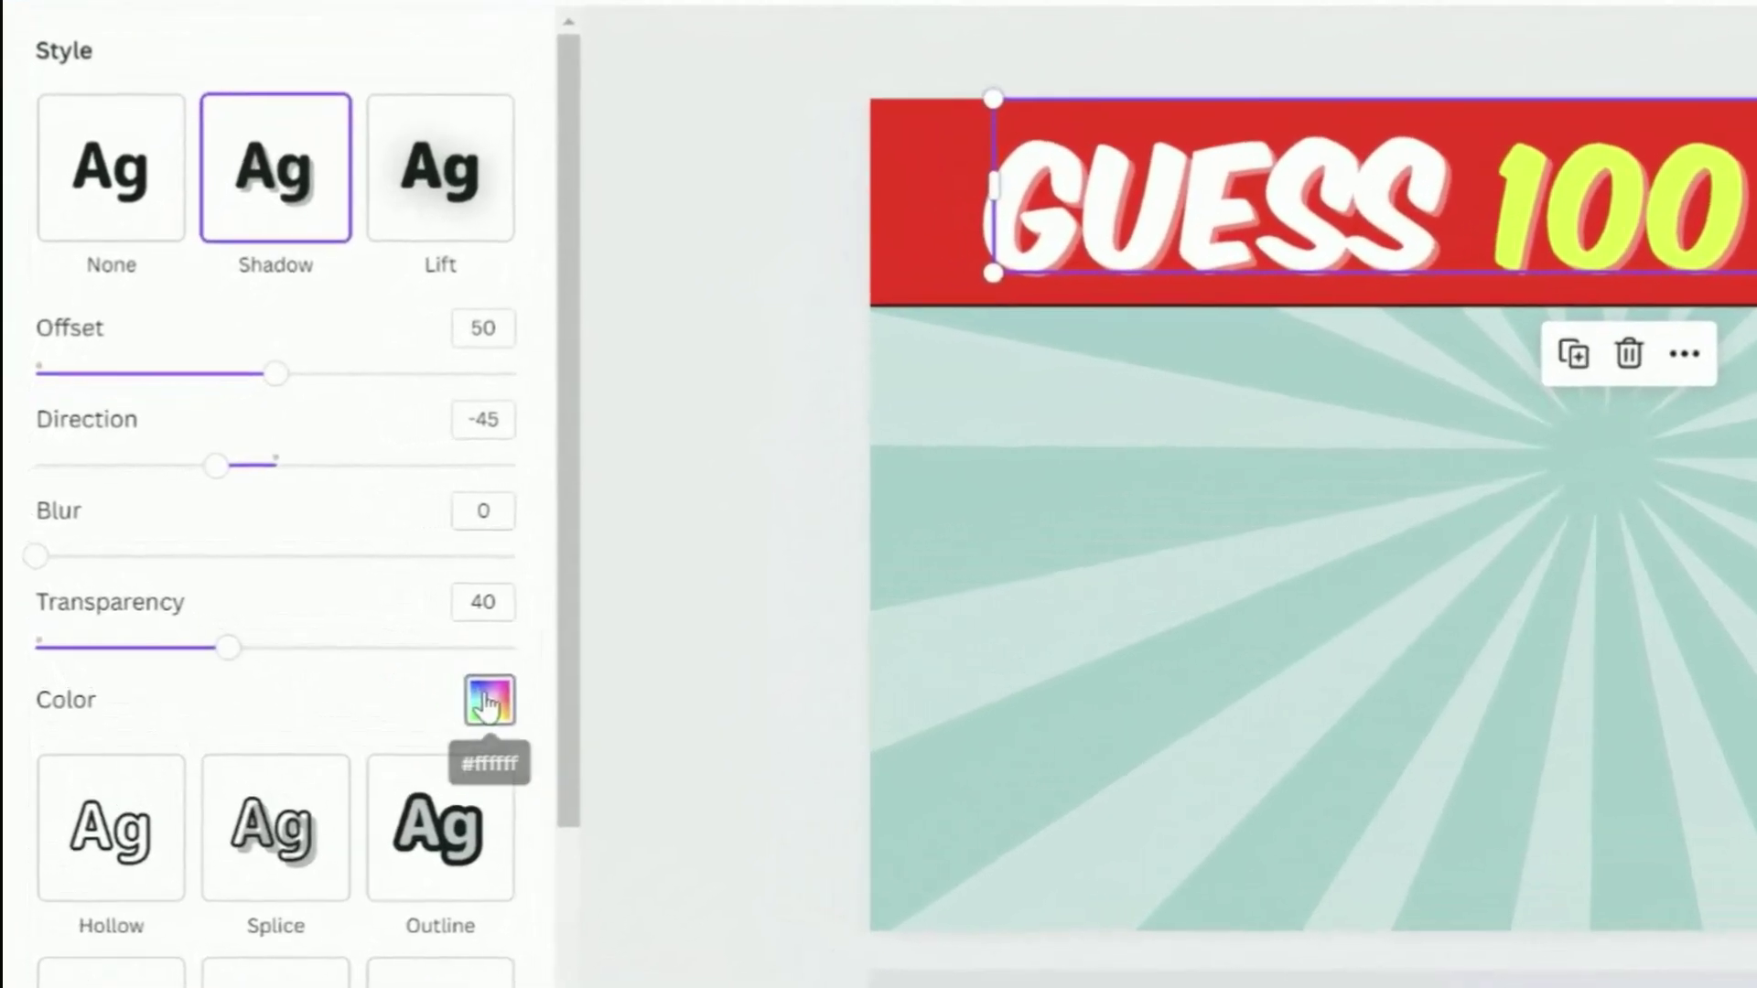
left_click(488, 705)
left_click(68, 600)
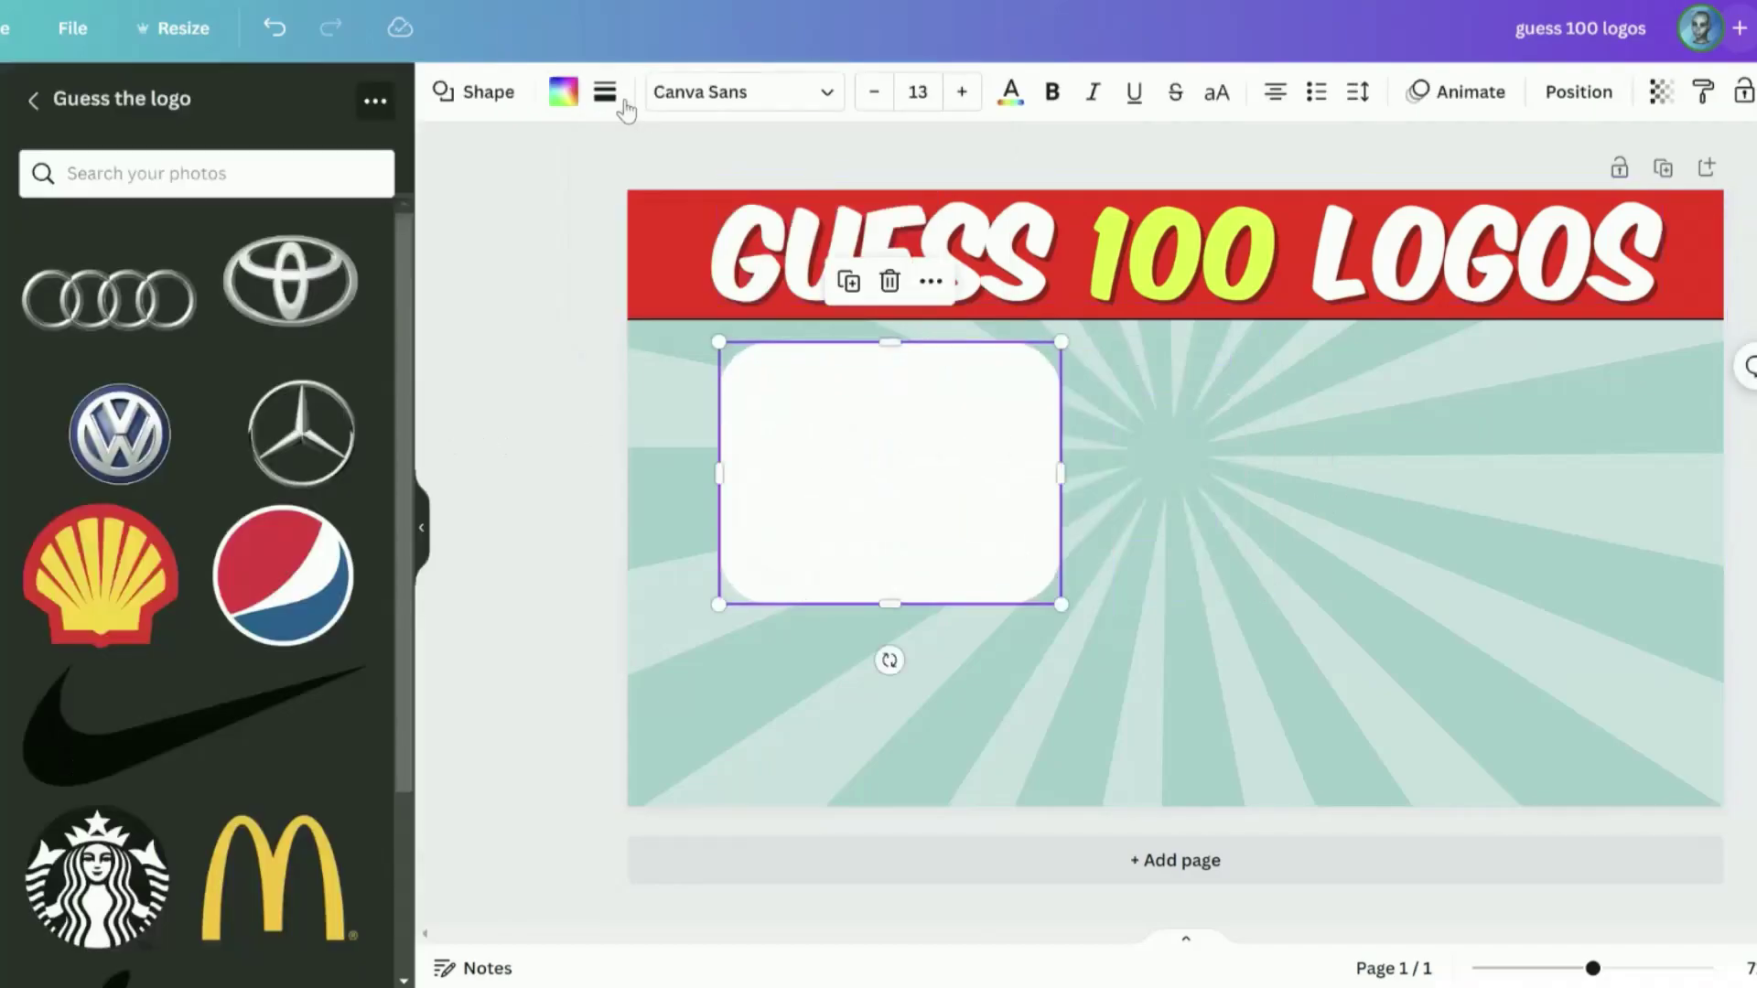
- Fill the white rounded rectangle with blue #008CFF and give it a white border
left_click(605, 91)
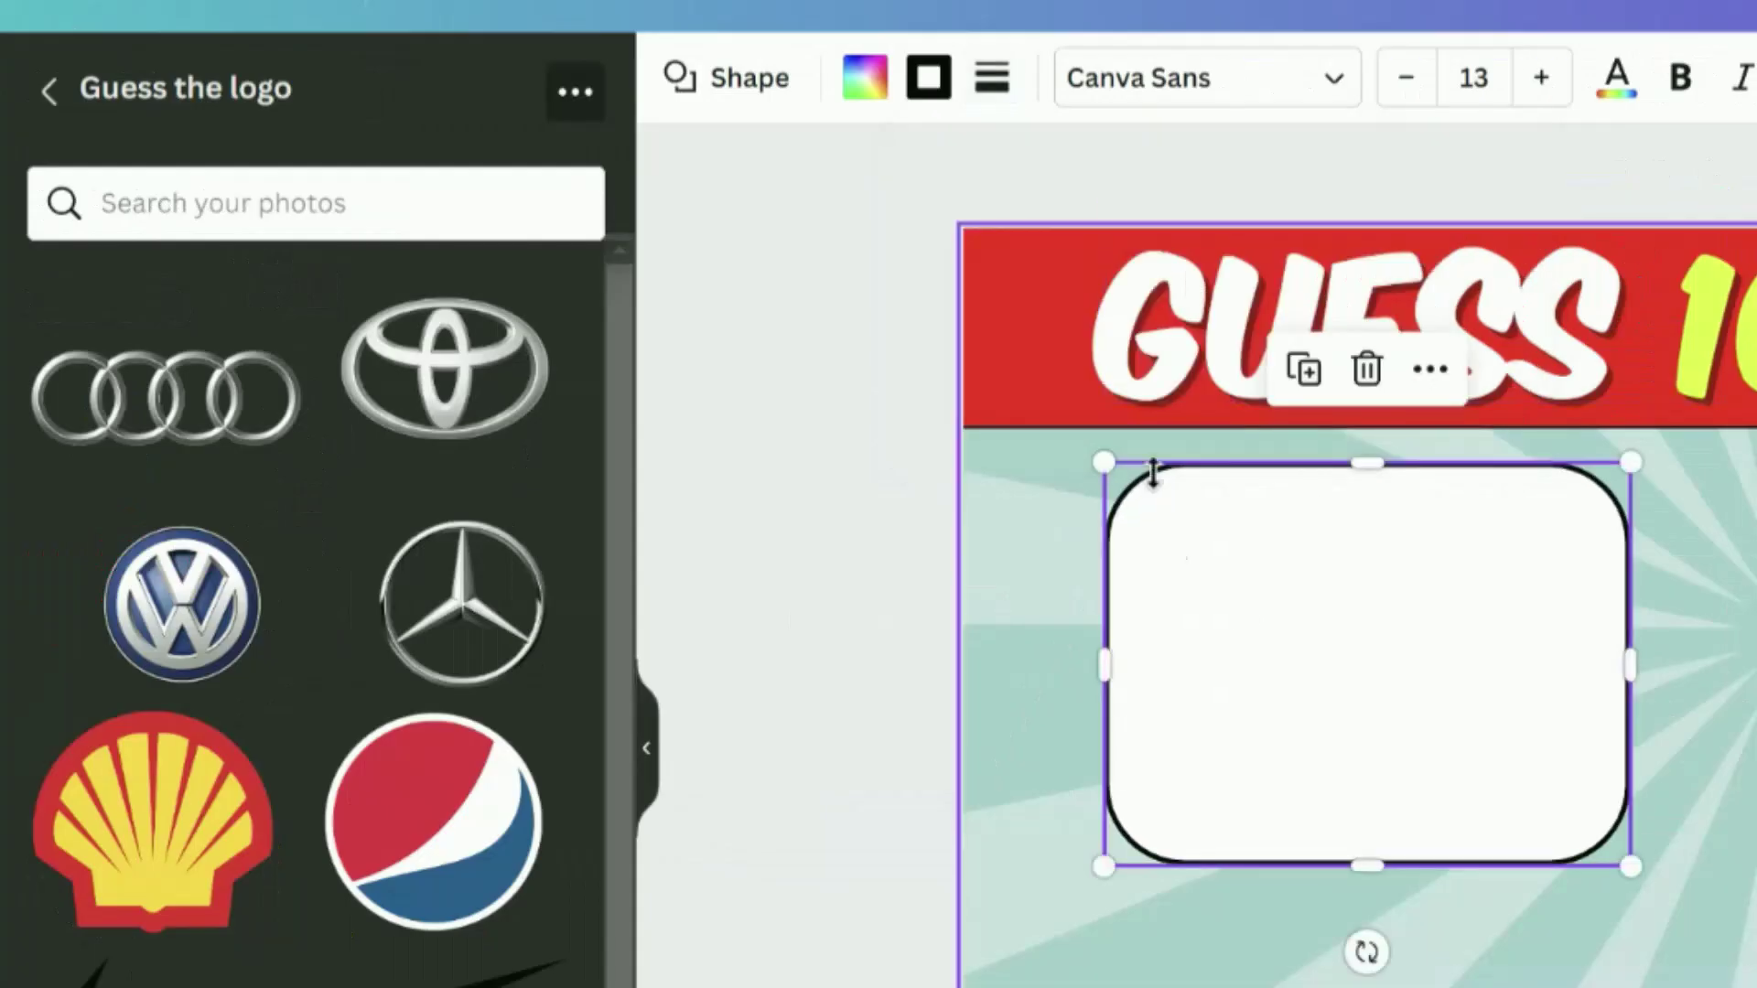
left_click(562, 91)
left_click(48, 294)
left_click(553, 485)
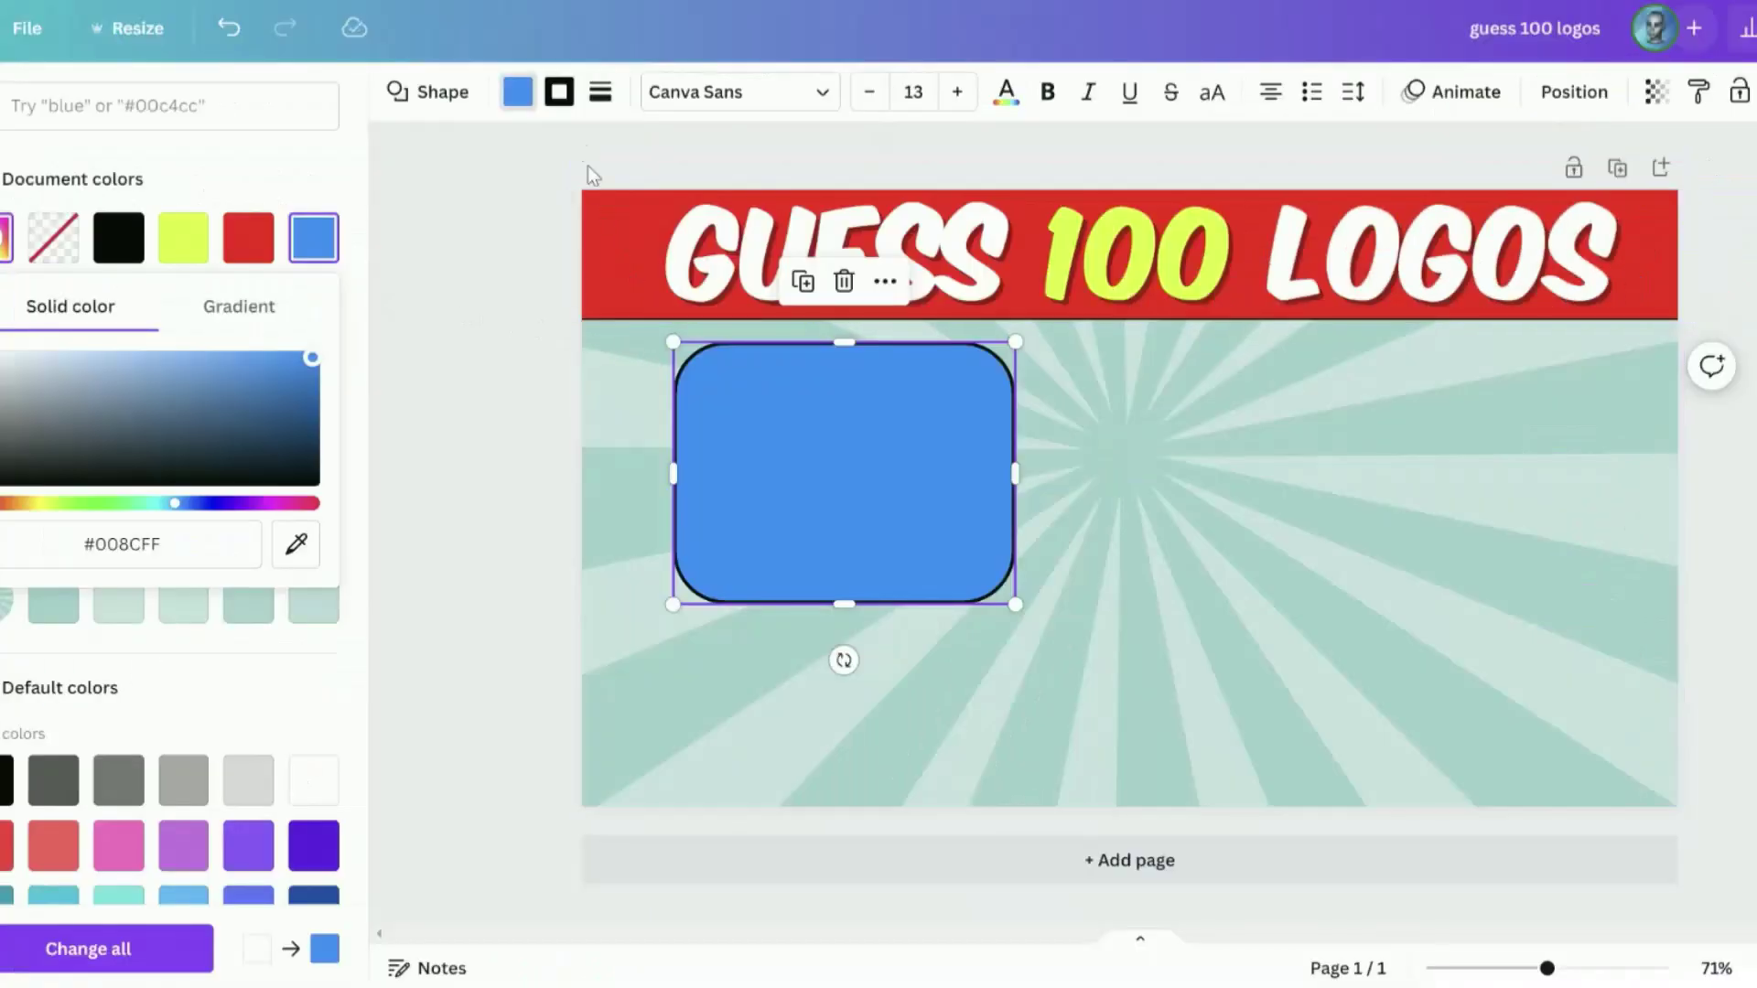
left_click(930, 89)
left_click(311, 239)
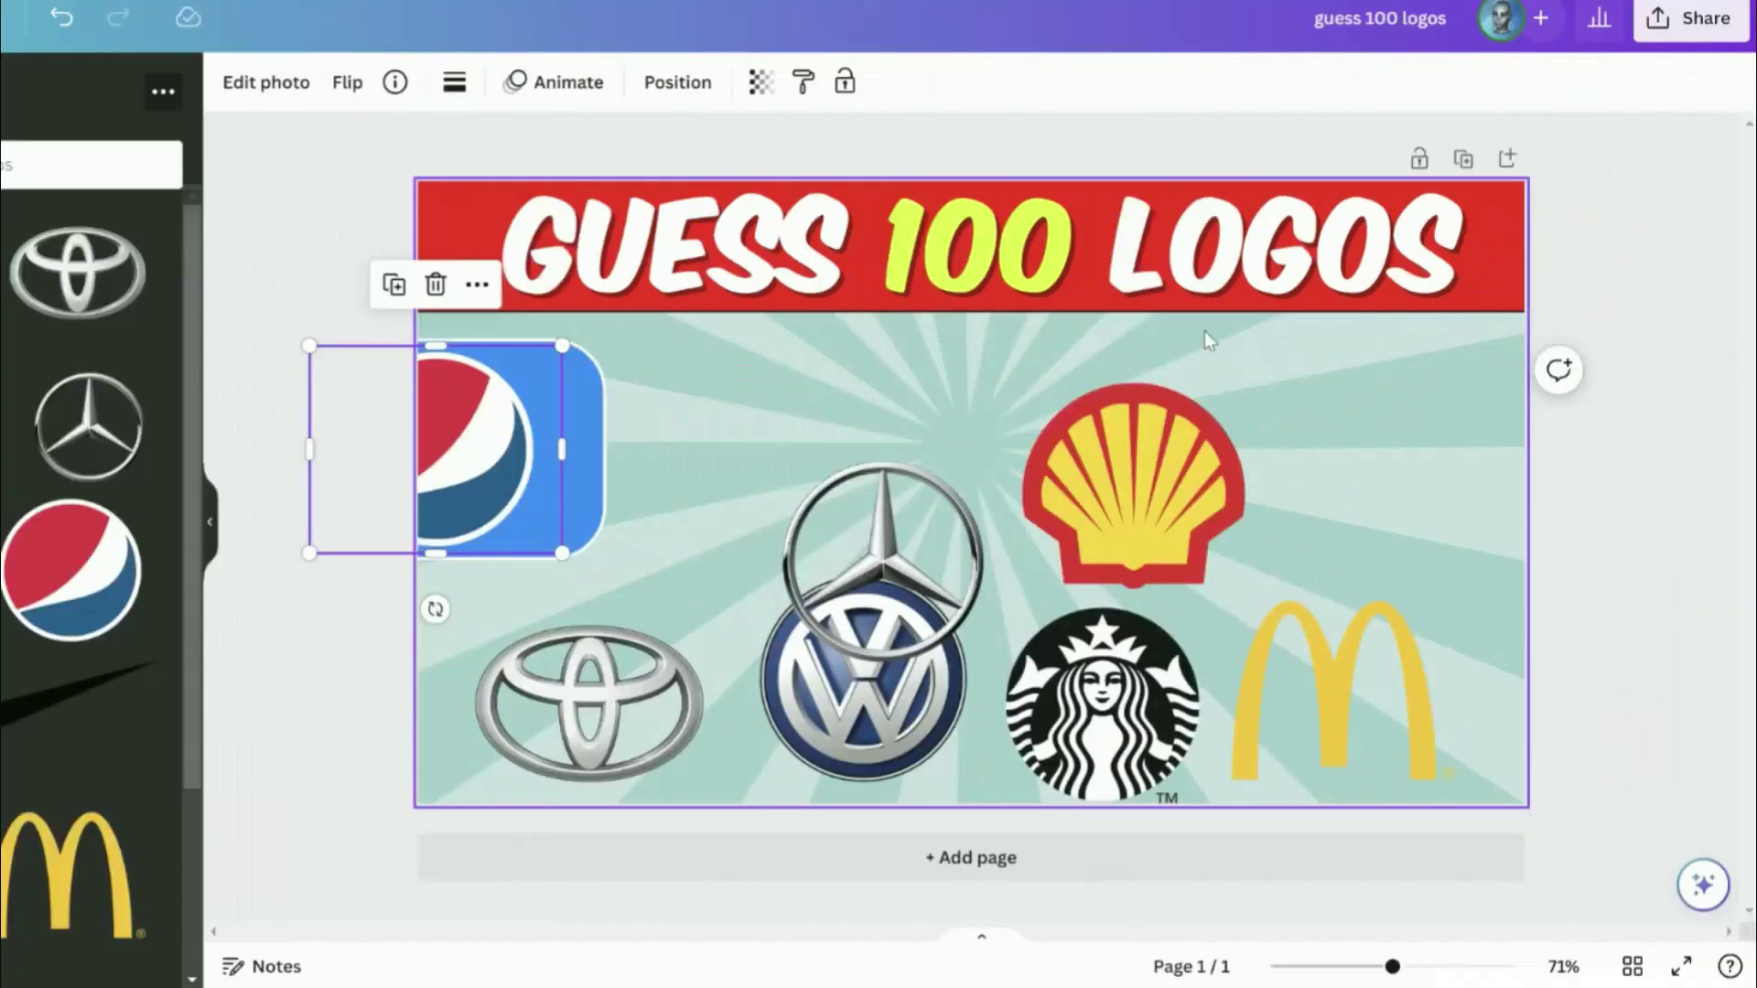
- Place a copy of the blue rounded tile next to the Pepsi tile
left_click(1625, 331)
left_click(574, 459)
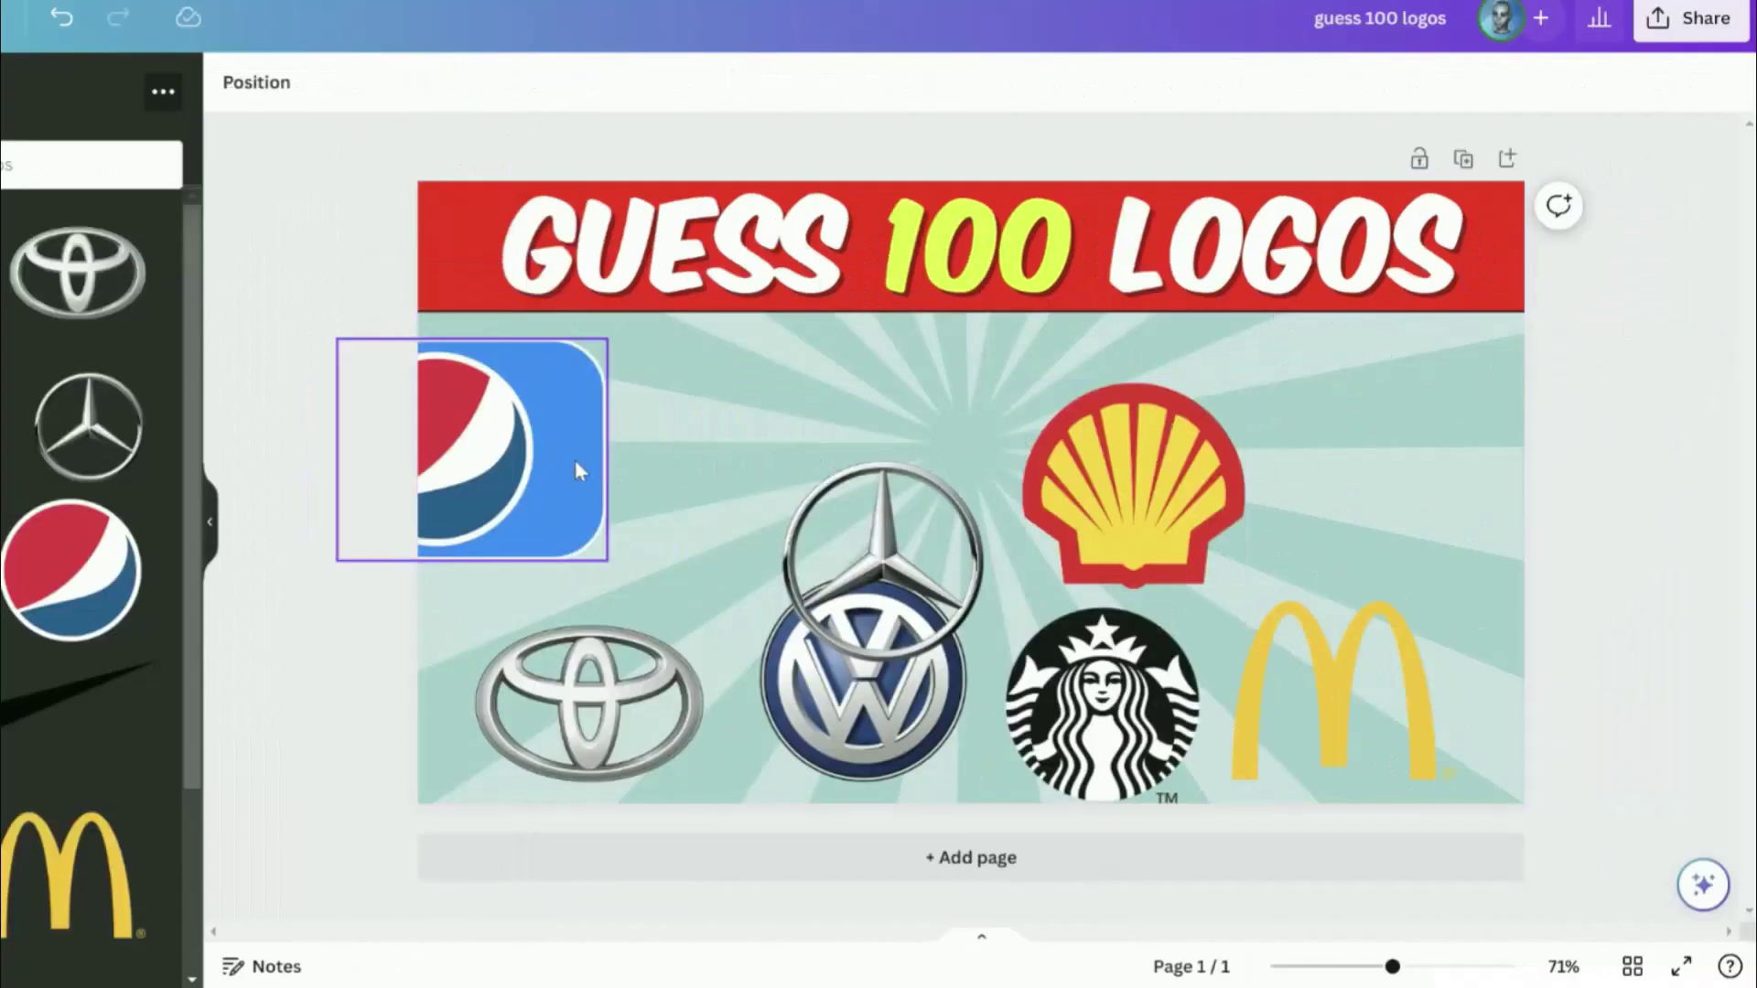
left_click_drag(575, 467, 862, 458)
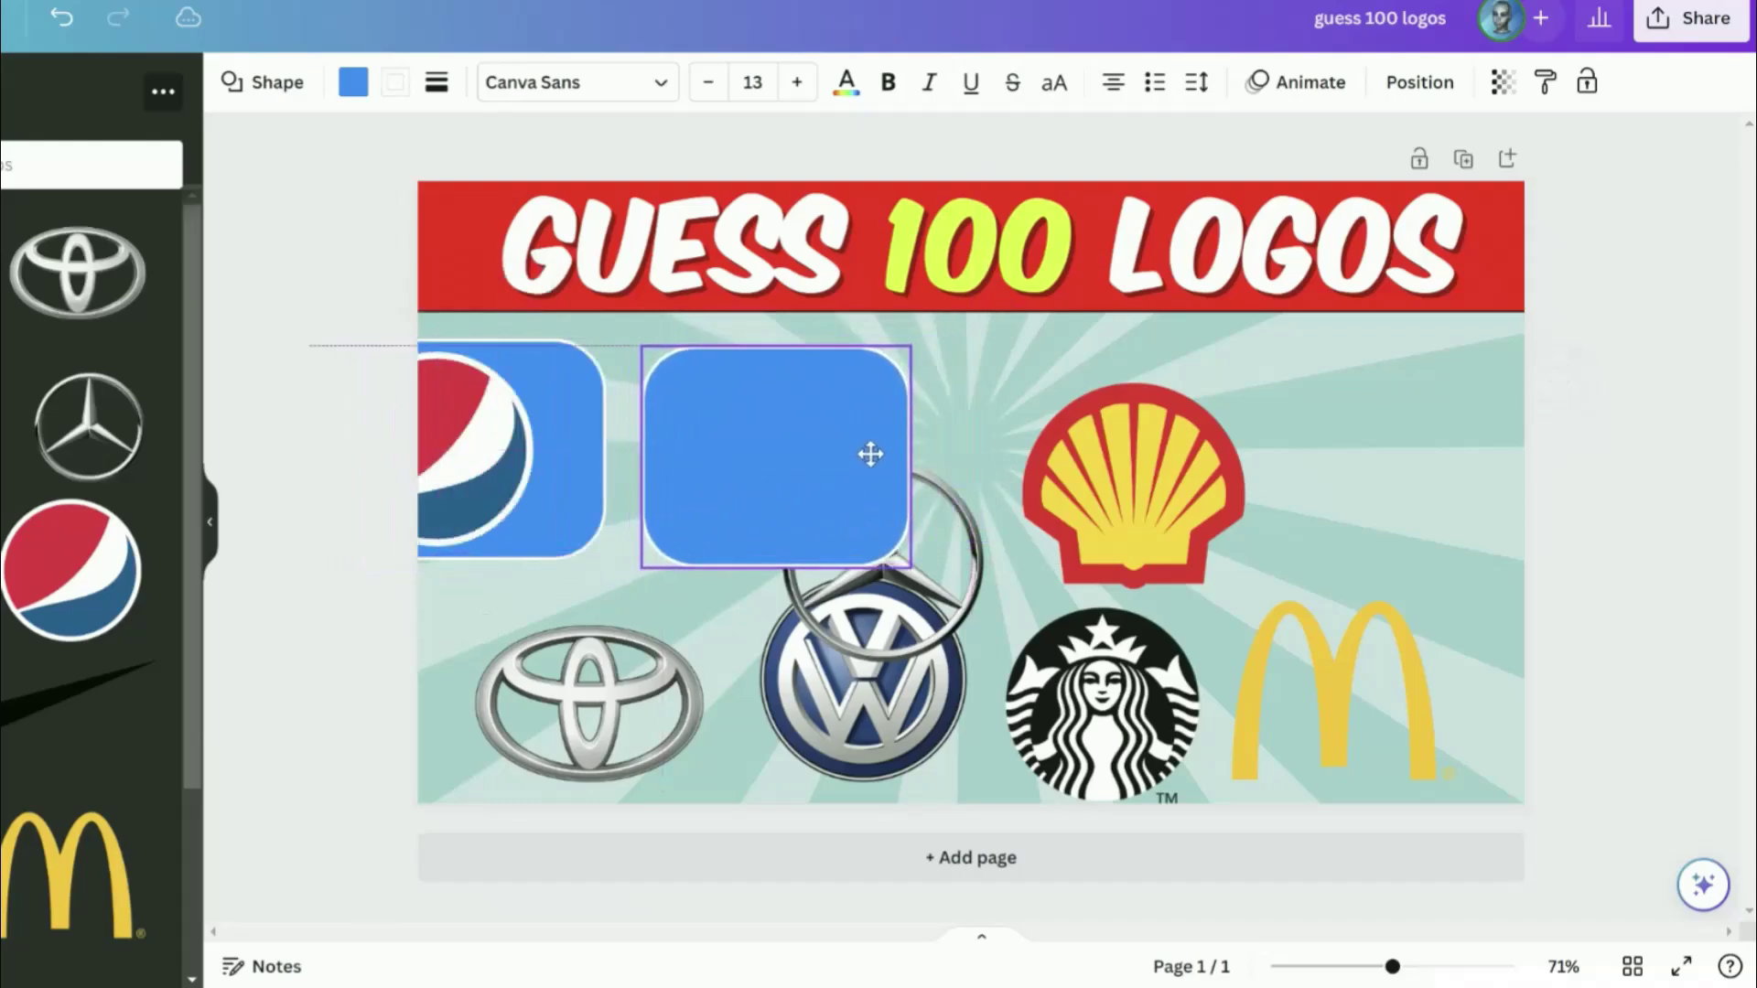
- Bring the Volkswagen logo to the front and centre it on the second blue tile
left_click_drag(922, 688, 824, 668)
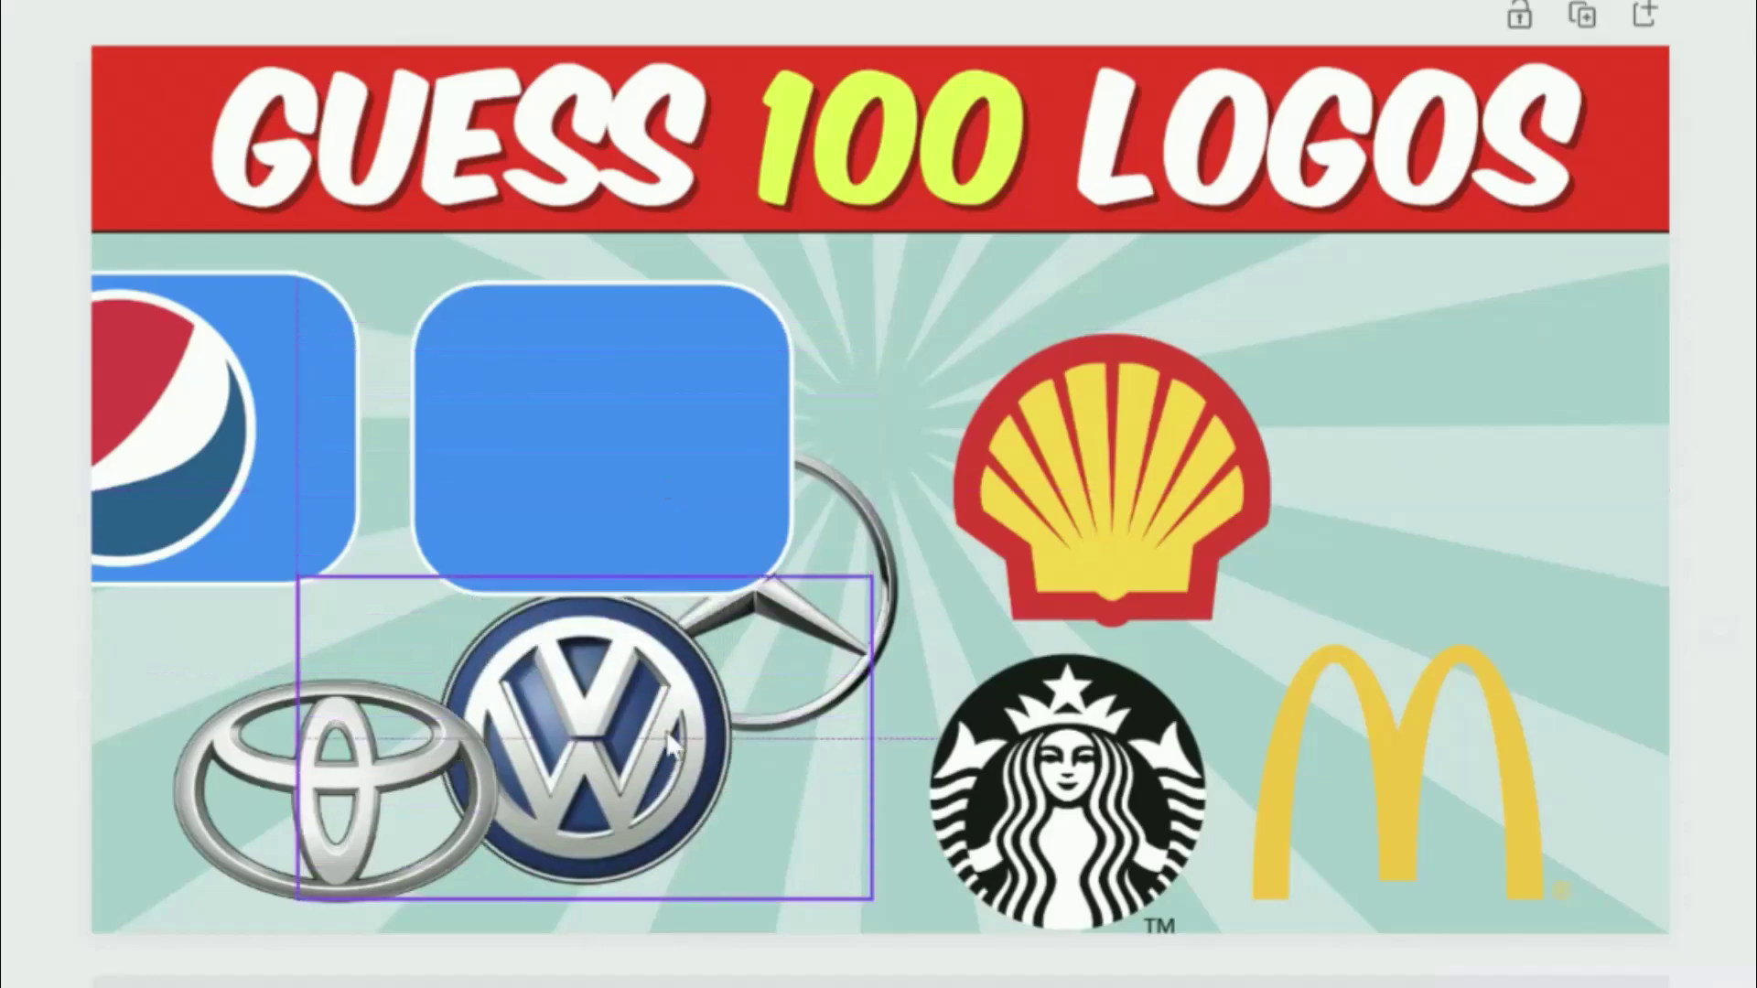
right_click(672, 746)
mouse_move(784, 607)
left_click(1227, 604)
left_click_drag(696, 720, 718, 420)
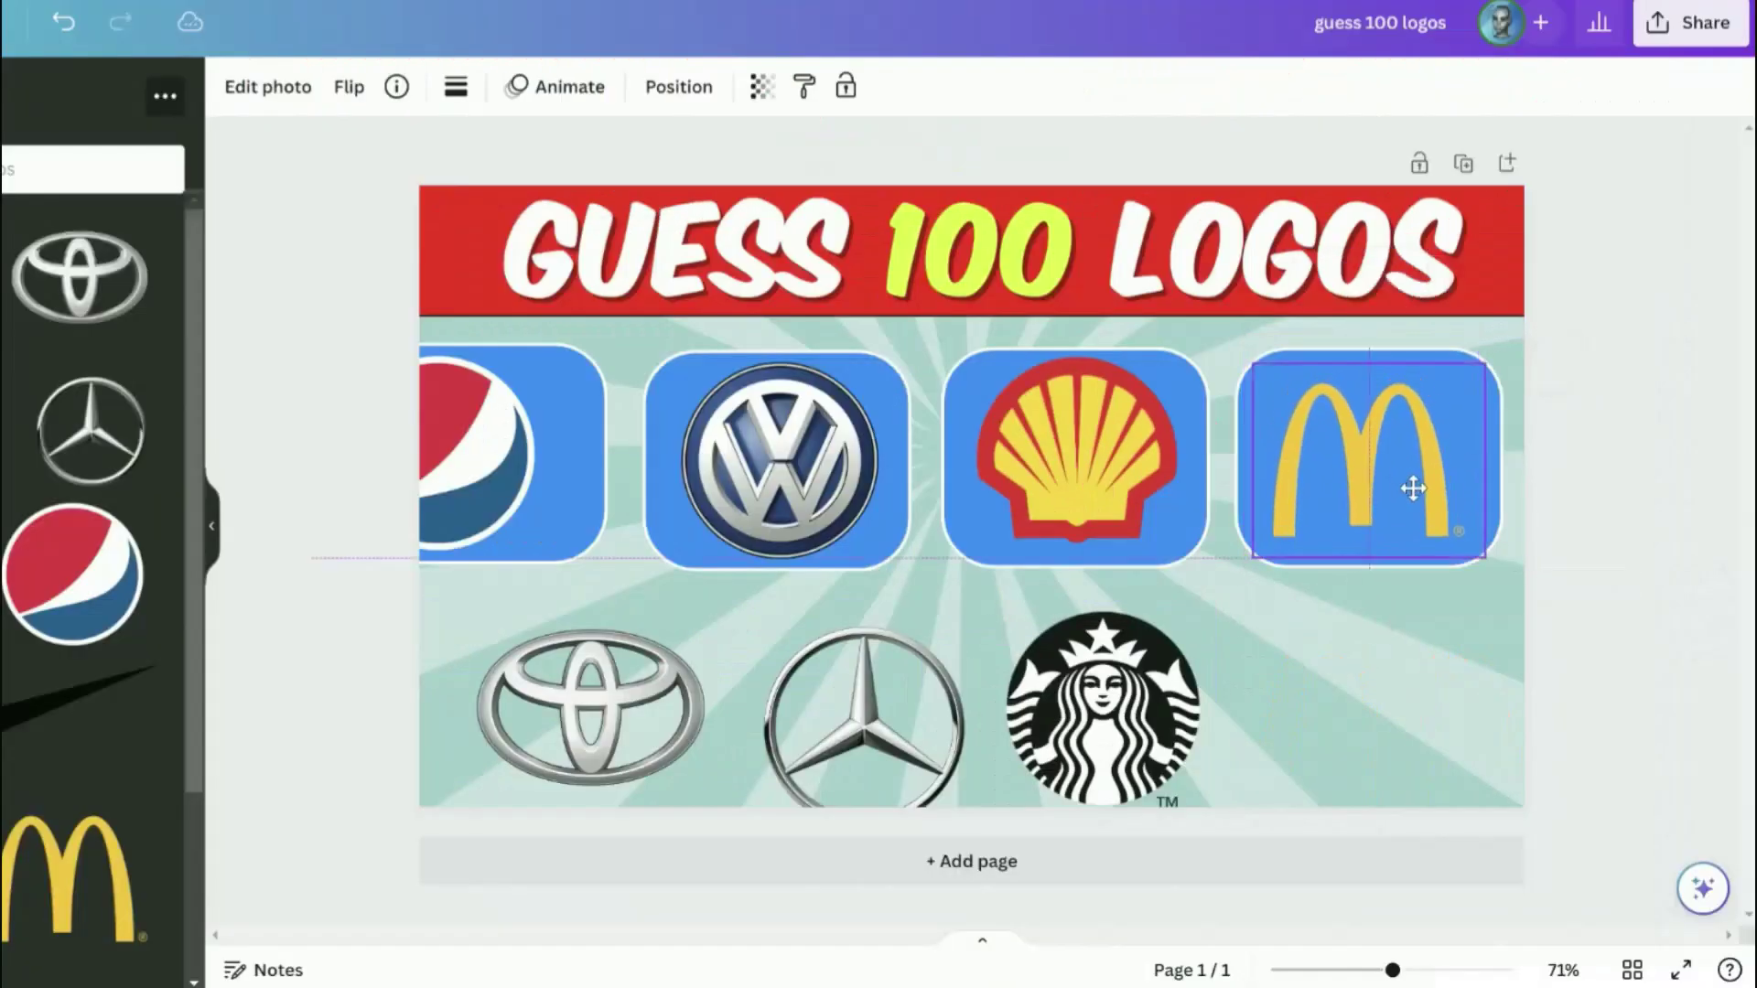
- Centre the McDonald's logo on its upper-row tile and paste copies of the blue tile to start a lower row
left_click_drag(1413, 488, 1424, 482)
left_click(1248, 516)
key("ctrl+v")
key("ctrl+v")
left_click_drag(1315, 409, 1314, 613)
key("ctrl+v")
left_click_drag(1393, 452, 1514, 685)
left_click_drag(1274, 539, 626, 612)
- Spread the blue tiles and remaining logos out along the thumbnail's lower row
left_click_drag(535, 687, 1107, 700)
left_click_drag(686, 677, 533, 677)
left_click_drag(1221, 691, 1553, 677)
left_click_drag(960, 698, 1411, 672)
- Bring the logos hidden in the lower row in front of their blue tiles
right_click(985, 682)
mouse_move(1075, 574)
left_click(1406, 620)
right_click(1129, 686)
mouse_move(1190, 573)
left_click(1004, 628)
- Paste another blue tile and line up the Mercedes, Starbucks and Toyota logos in front of separate lower-row tiles
right_click(1430, 686)
left_click(971, 671)
left_click_drag(1258, 679, 764, 701)
left_click_drag(1427, 677, 1490, 710)
left_click_drag(1193, 691, 905, 674)
right_click(997, 673)
left_click(1414, 620)
key("ctrl+v")
left_click_drag(1244, 661, 1286, 655)
right_click(1268, 659)
left_click(1049, 729)
left_click_drag(1112, 690, 1191, 678)
- Add the Nike logo from the "Guess the logo" folder and fit it onto the first lower-row tile
left_click_drag(30, 706, 491, 600)
left_click_drag(1106, 541, 590, 727)
left_click_drag(506, 749, 588, 689)
left_click_drag(669, 668, 722, 647)
left_click_drag(722, 647, 669, 670)
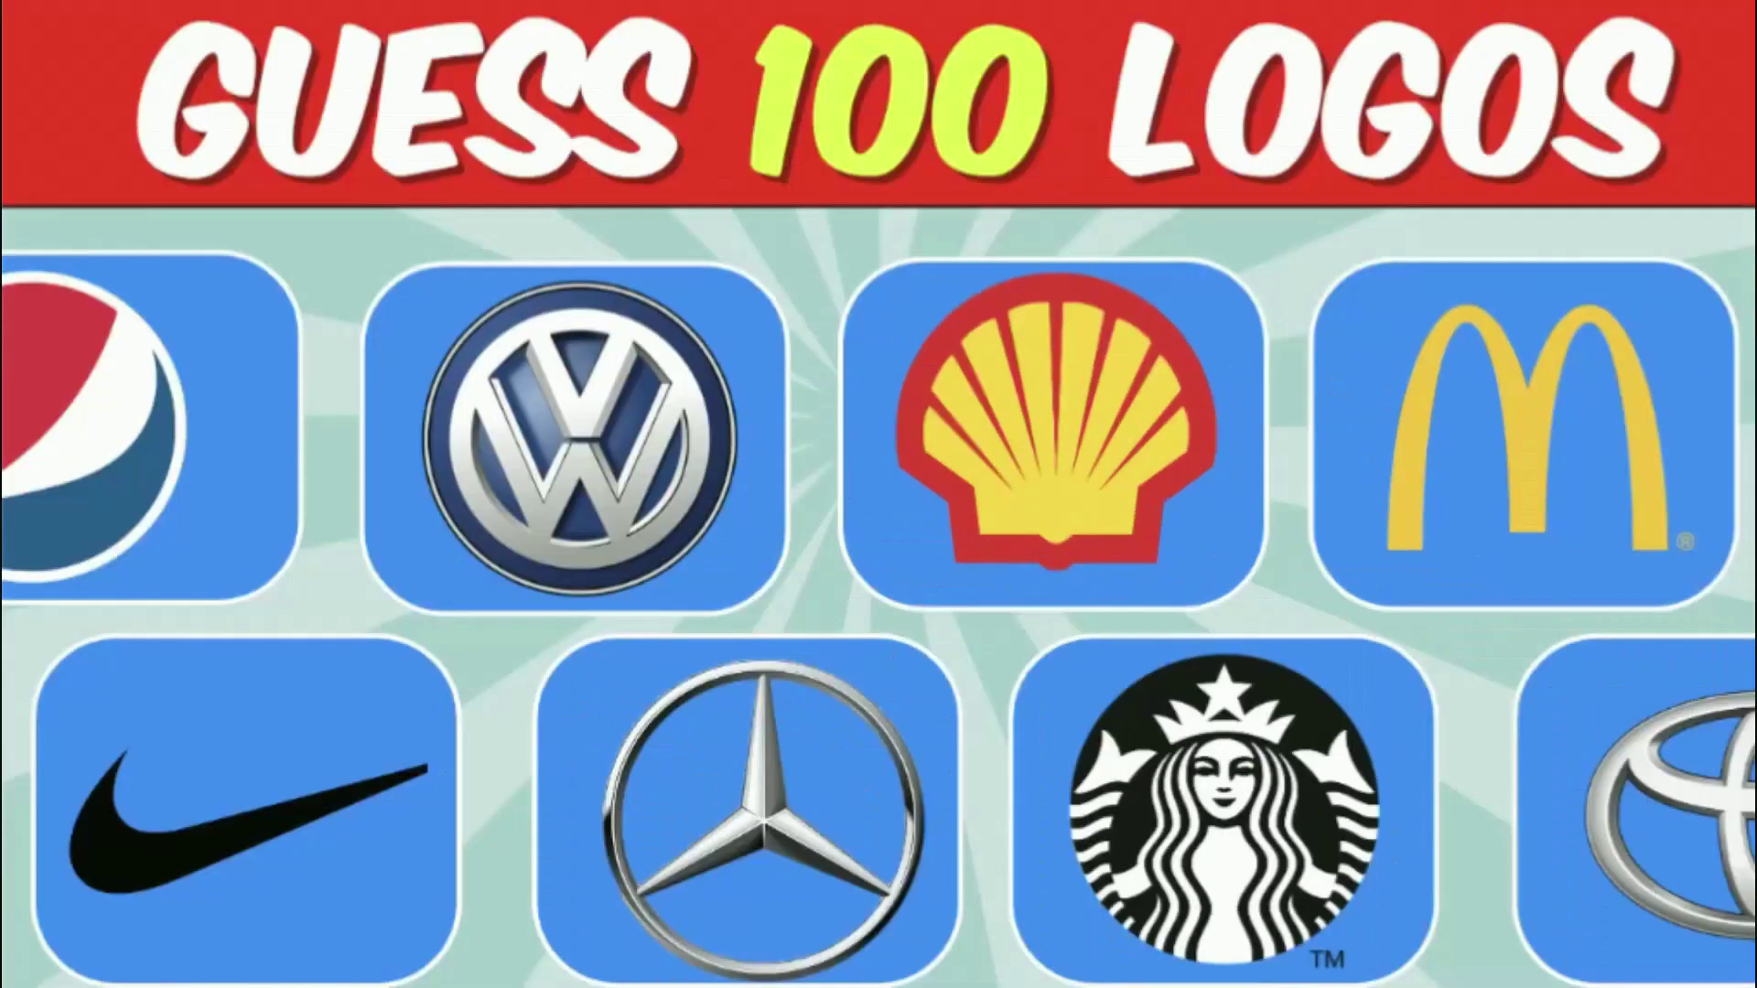